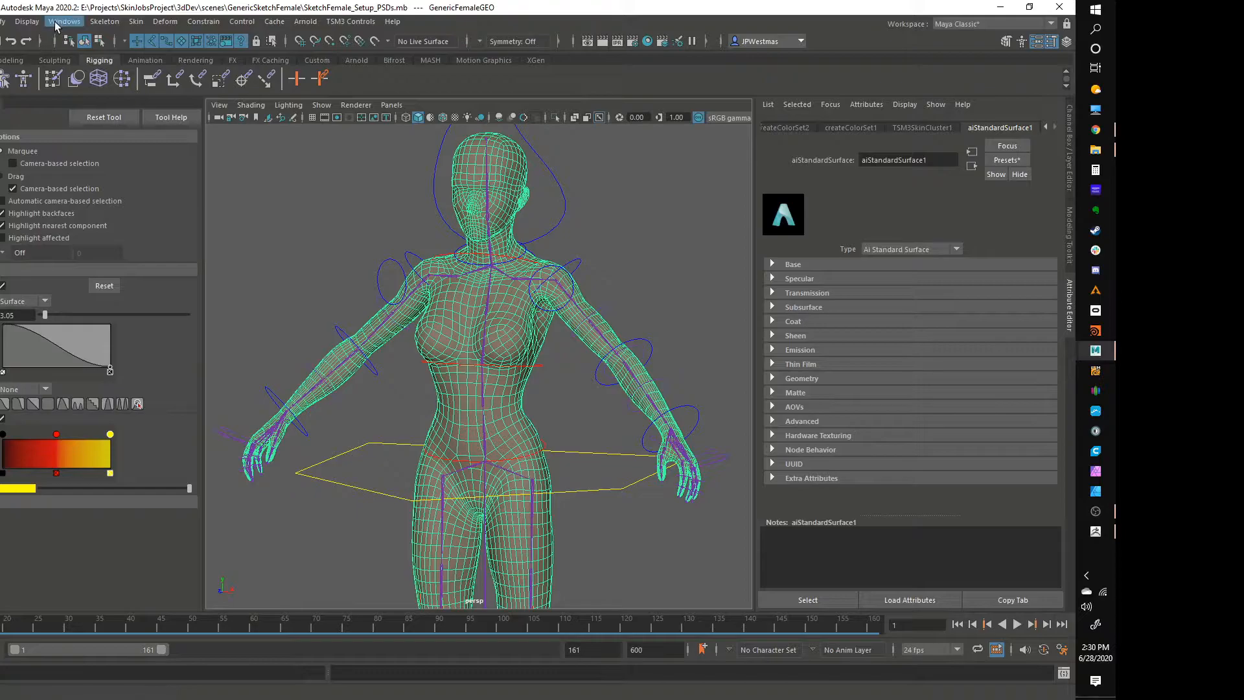
Open the Pose Editor for pose space deformation and move its window fully into view.
{"action": "mouse_move", "coordinate": [110, 24]}
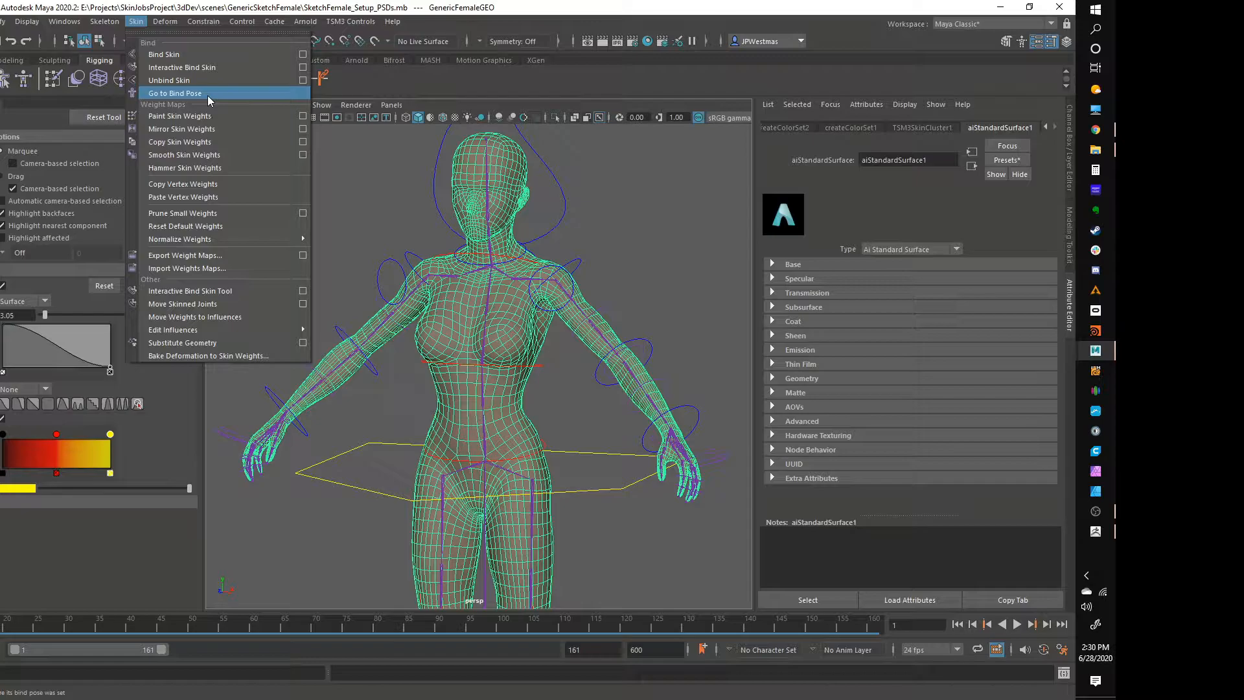
{"action": "mouse_move", "coordinate": [225, 239]}
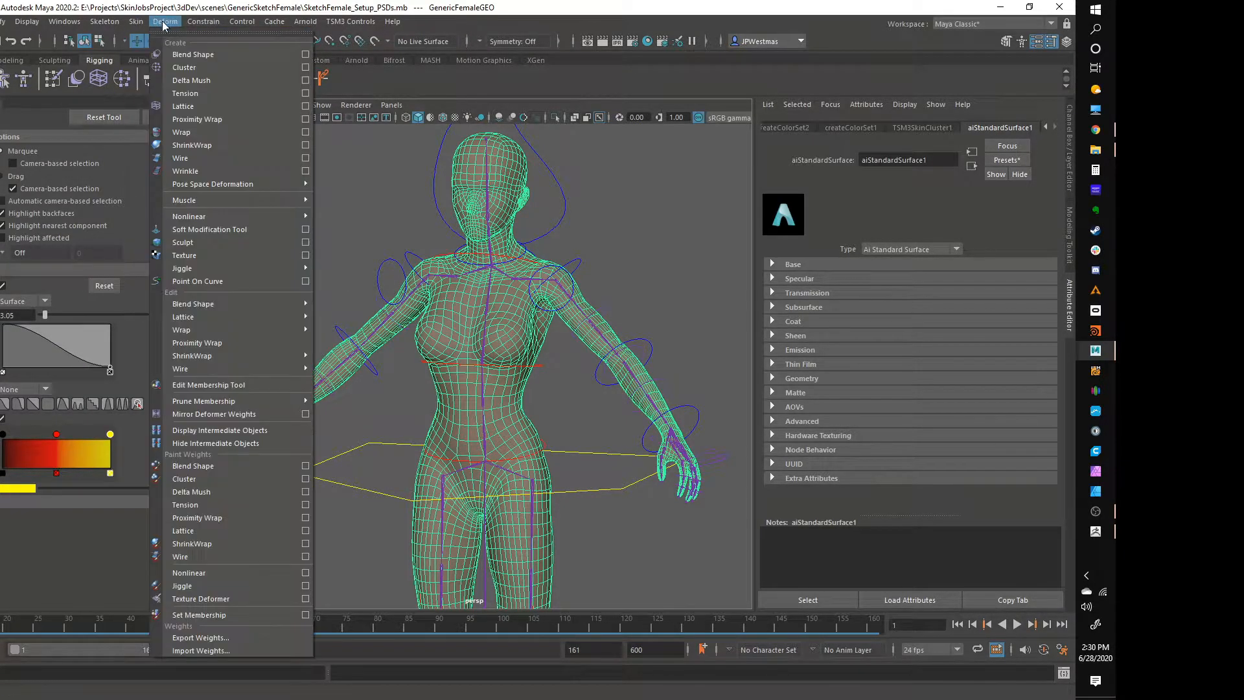
{"action": "mouse_move", "coordinate": [309, 190]}
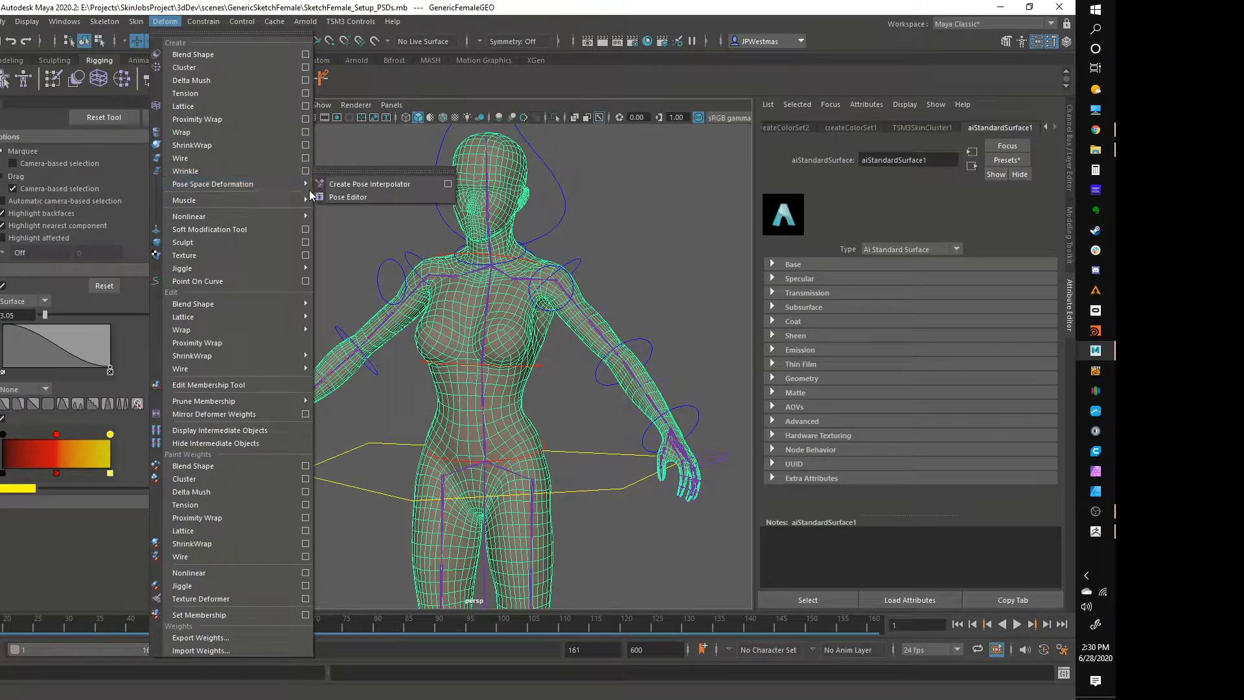
{"action": "left_click", "coordinate": [353, 199]}
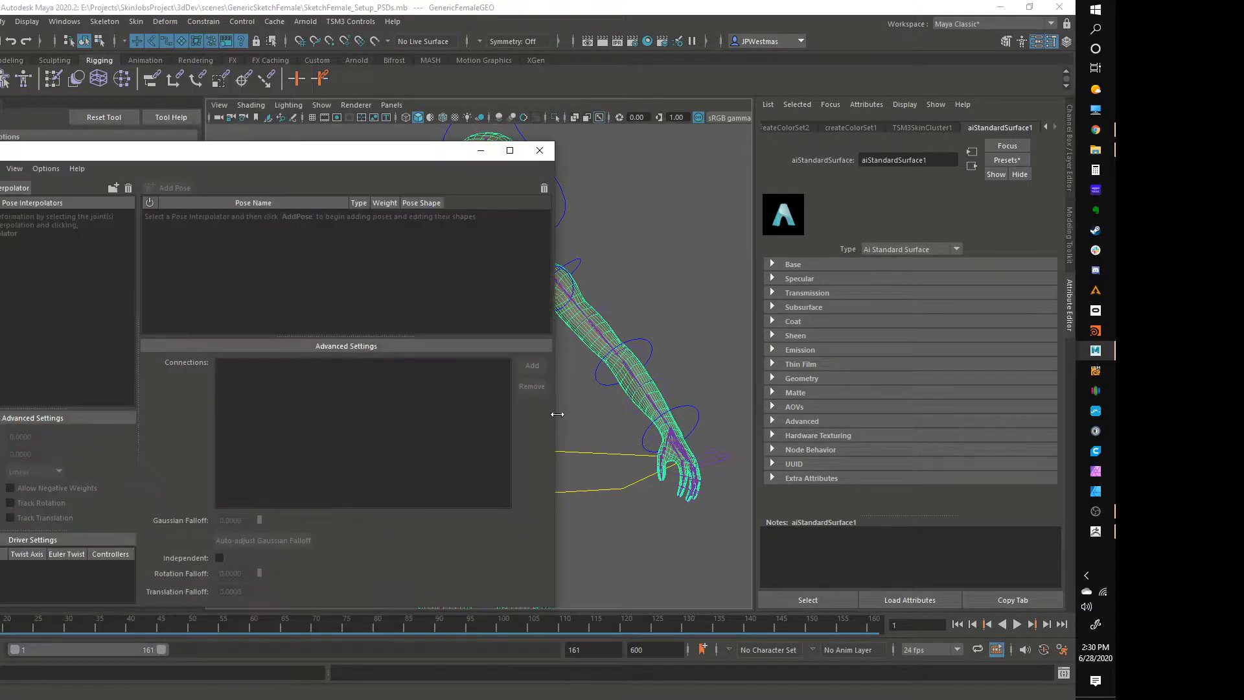
{"action": "left_click_drag", "start_coordinate": [257, 149], "coordinate": [387, 146]}
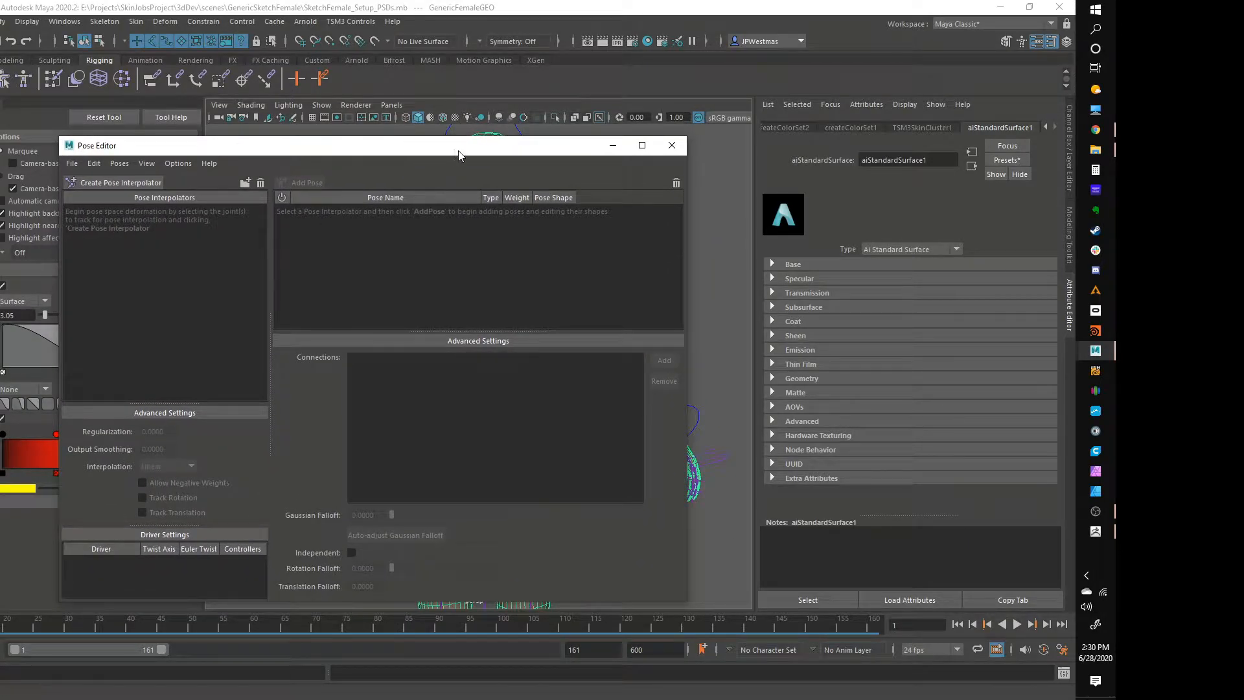
Switch to ZBrush and examine the full figure of the low-resolution CL_GenericFemale mesh.
{"action": "left_click", "coordinate": [1096, 531]}
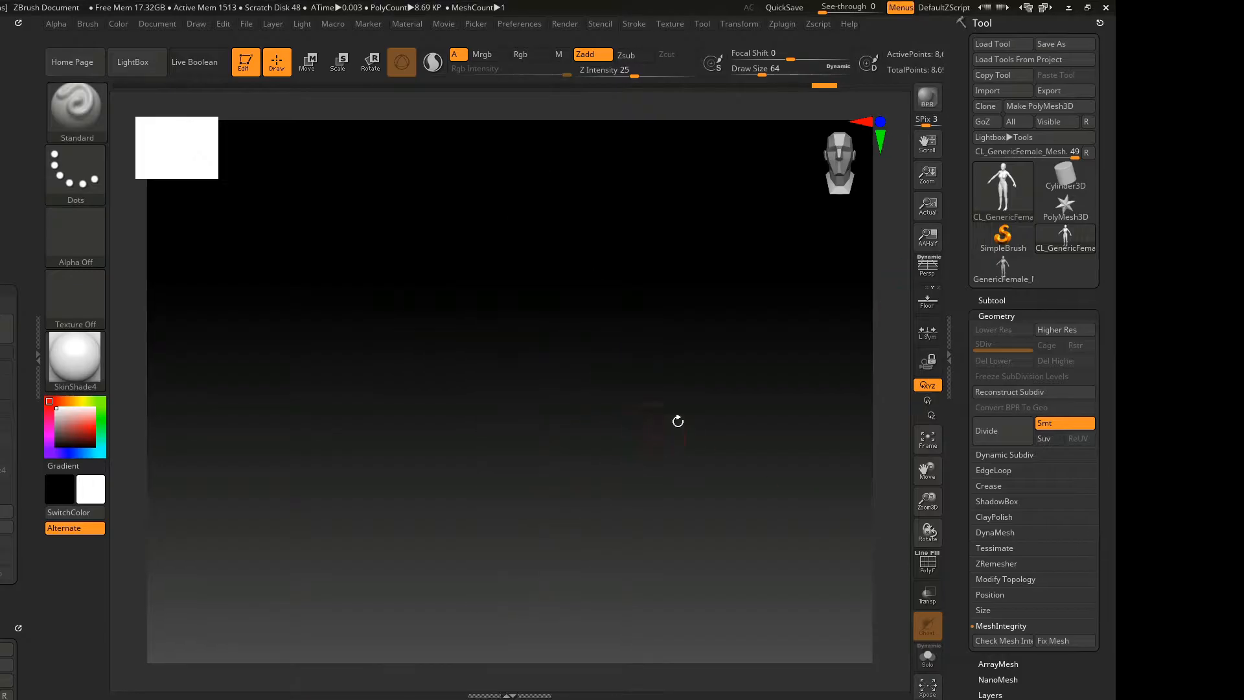
{"action": "left_click_drag", "start_coordinate": [771, 283], "coordinate": [749, 289]}
{"action": "left_click_drag", "start_coordinate": [672, 263], "coordinate": [683, 316], "text": "alt"}
{"action": "left_click_drag", "start_coordinate": [708, 241], "coordinate": [667, 317], "text": "alt"}
{"action": "left_click_drag", "start_coordinate": [320, 514], "coordinate": [340, 455]}
{"action": "mouse_move", "coordinate": [340, 455]}
{"action": "left_mouse_down"}
{"action": "mouse_move", "coordinate": [345, 466]}
{"action": "mouse_move", "coordinate": [348, 422]}
{"action": "mouse_move", "coordinate": [339, 480]}
{"action": "mouse_move", "coordinate": [354, 444]}
{"action": "mouse_move", "coordinate": [361, 453]}
{"action": "left_mouse_up"}
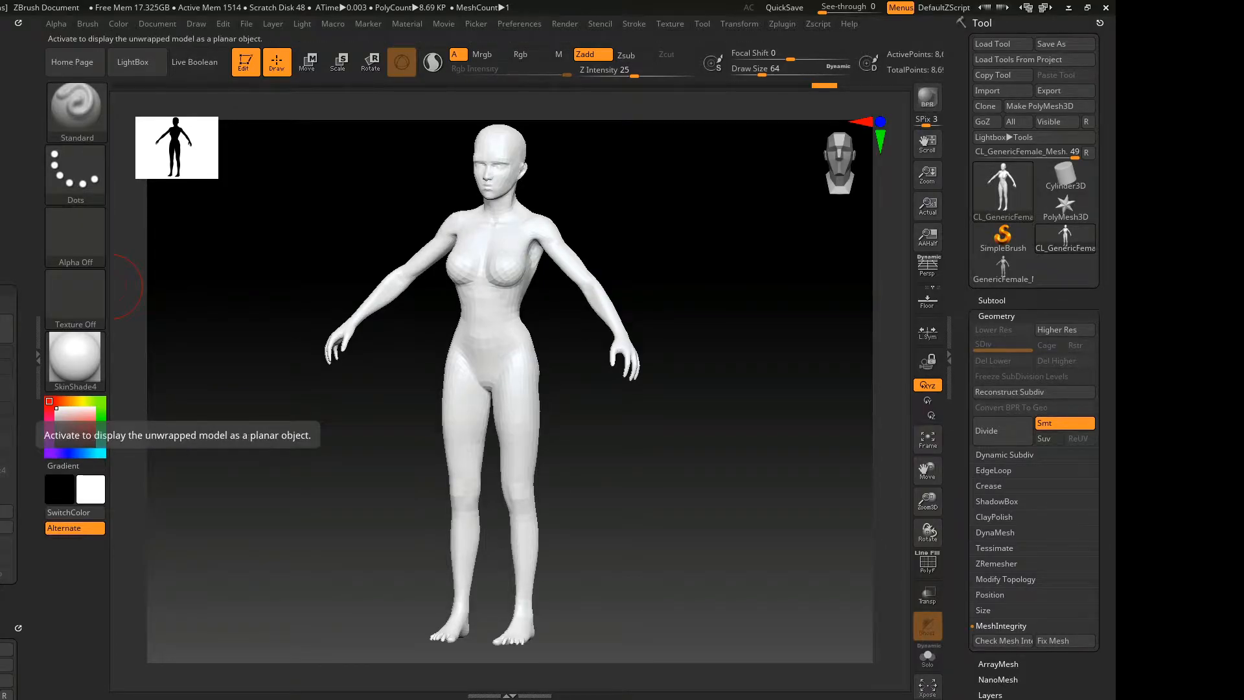
Display the female mesh as its flat UV layout, review the displacement map export options, and return to the 3D figure.
{"action": "left_click", "coordinate": [3, 542]}
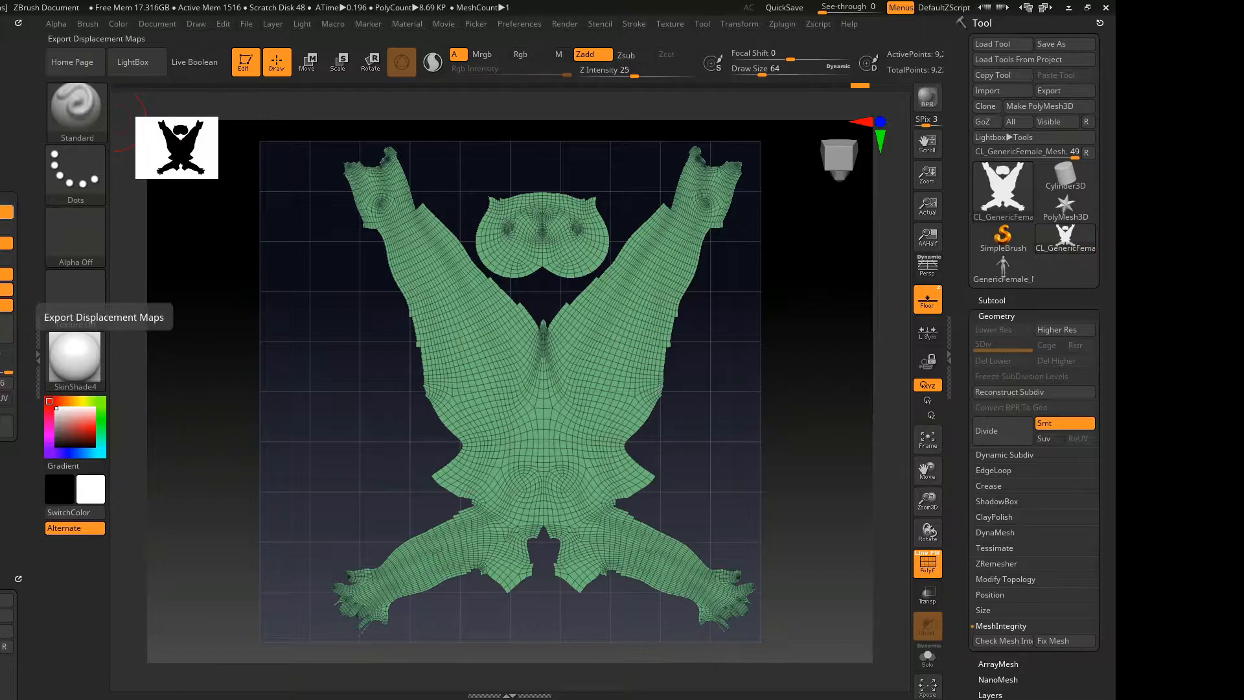
{"action": "left_click", "coordinate": [5, 426]}
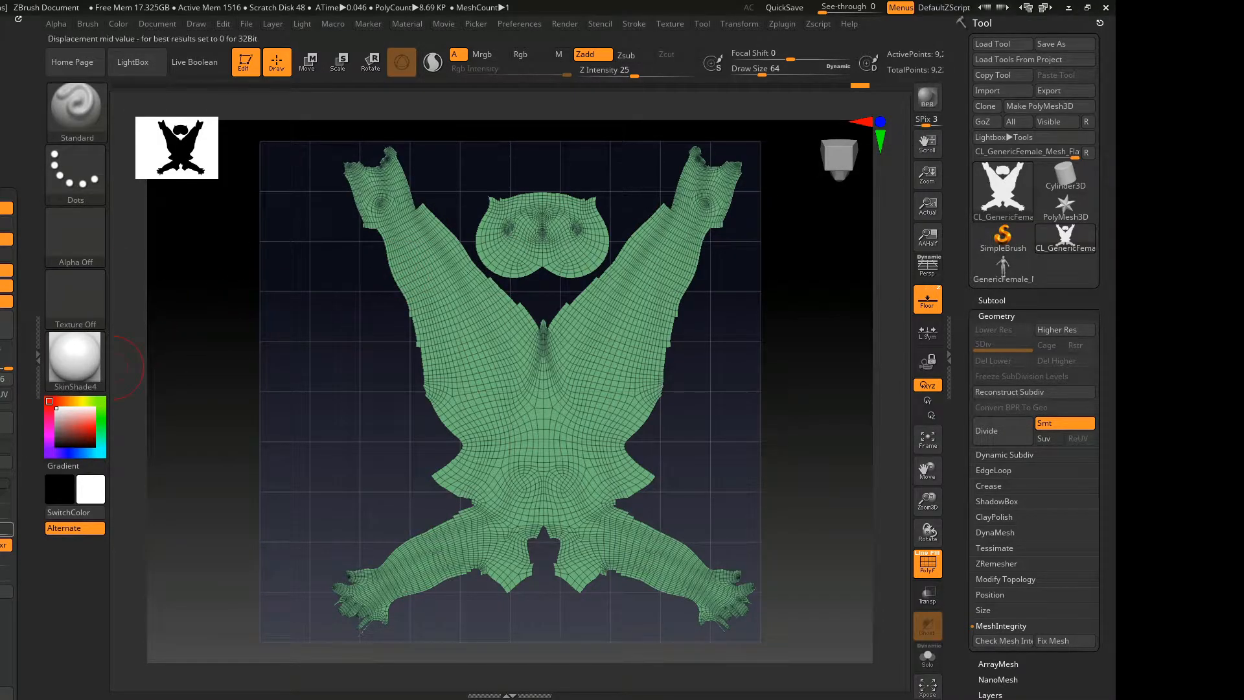
{"action": "left_click_drag", "start_coordinate": [15, 635], "coordinate": [24, 572]}
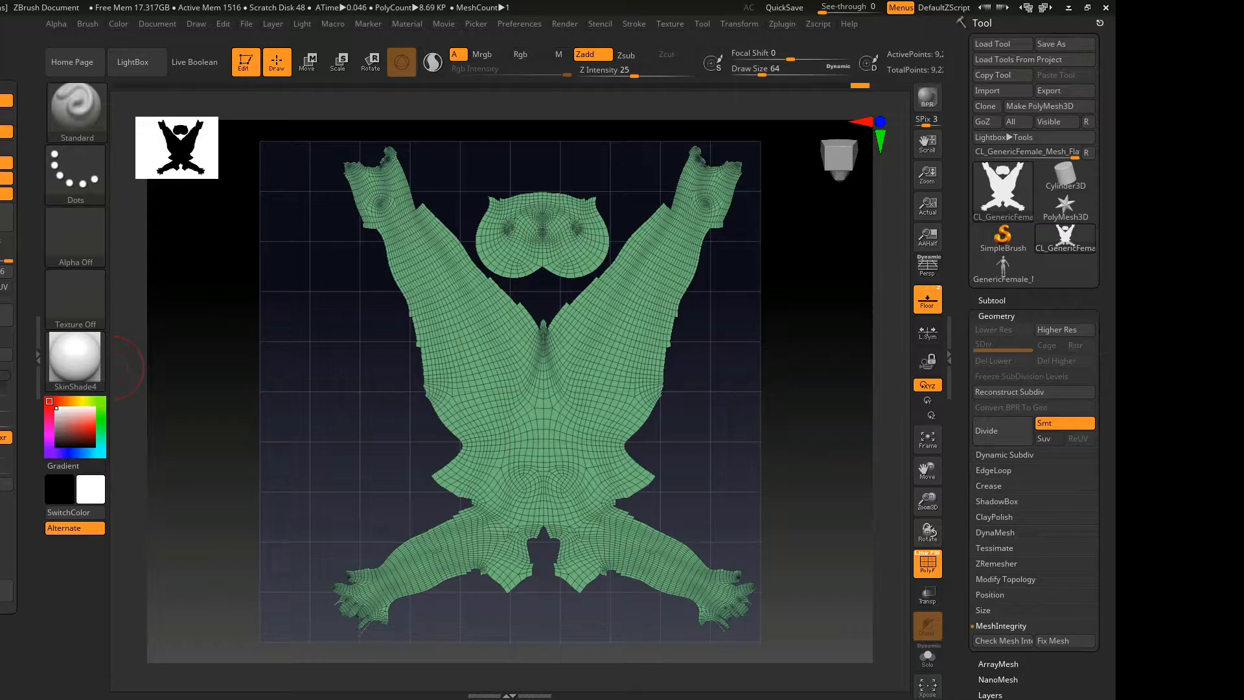
{"action": "left_click_drag", "start_coordinate": [10, 551], "coordinate": [10, 662]}
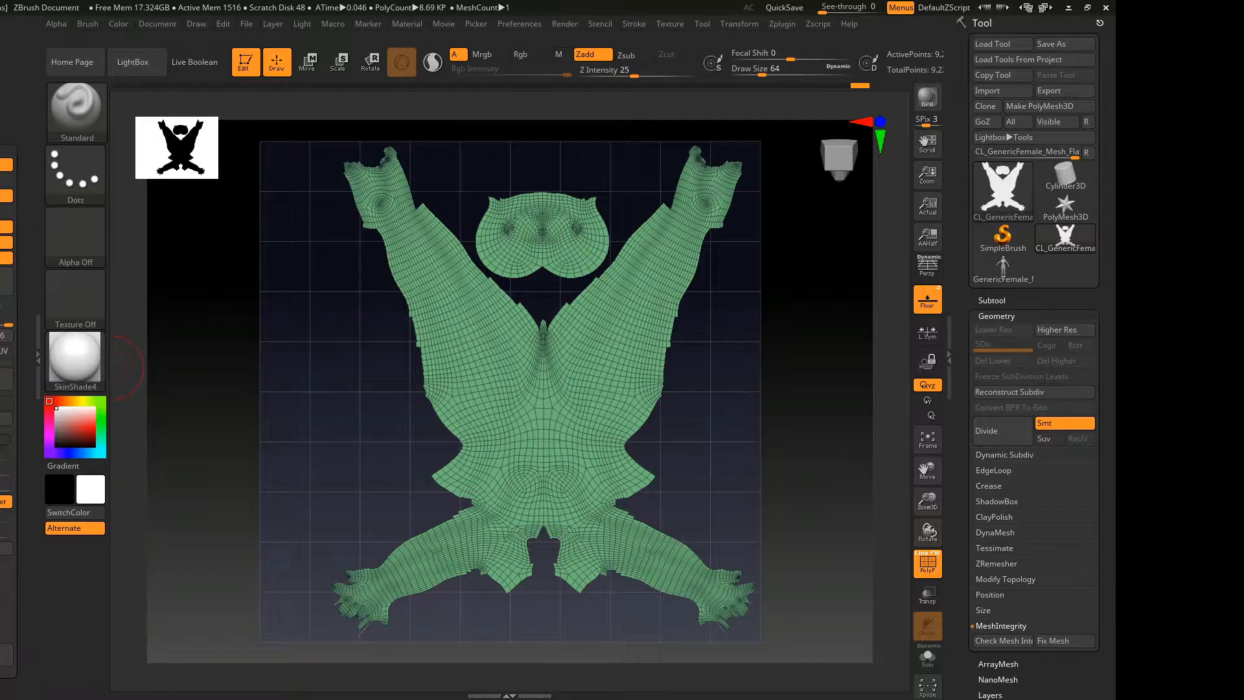
{"action": "left_click", "coordinate": [5, 200]}
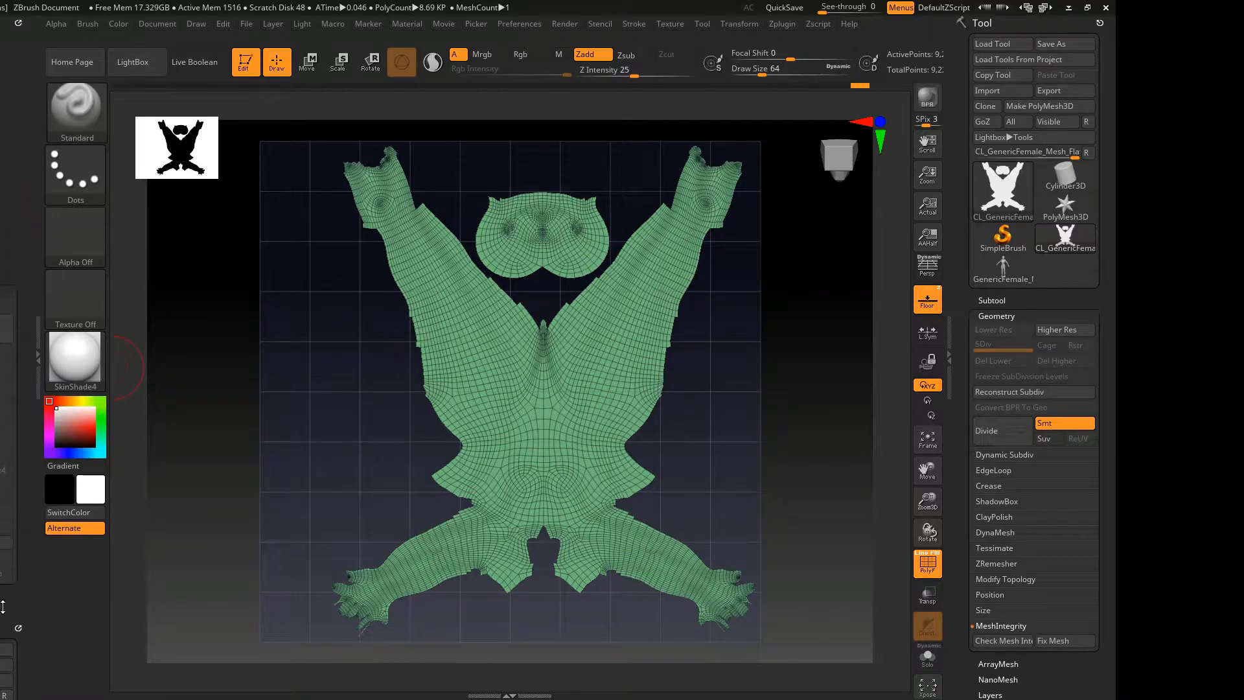
{"action": "left_click_drag", "start_coordinate": [704, 488], "coordinate": [690, 489]}
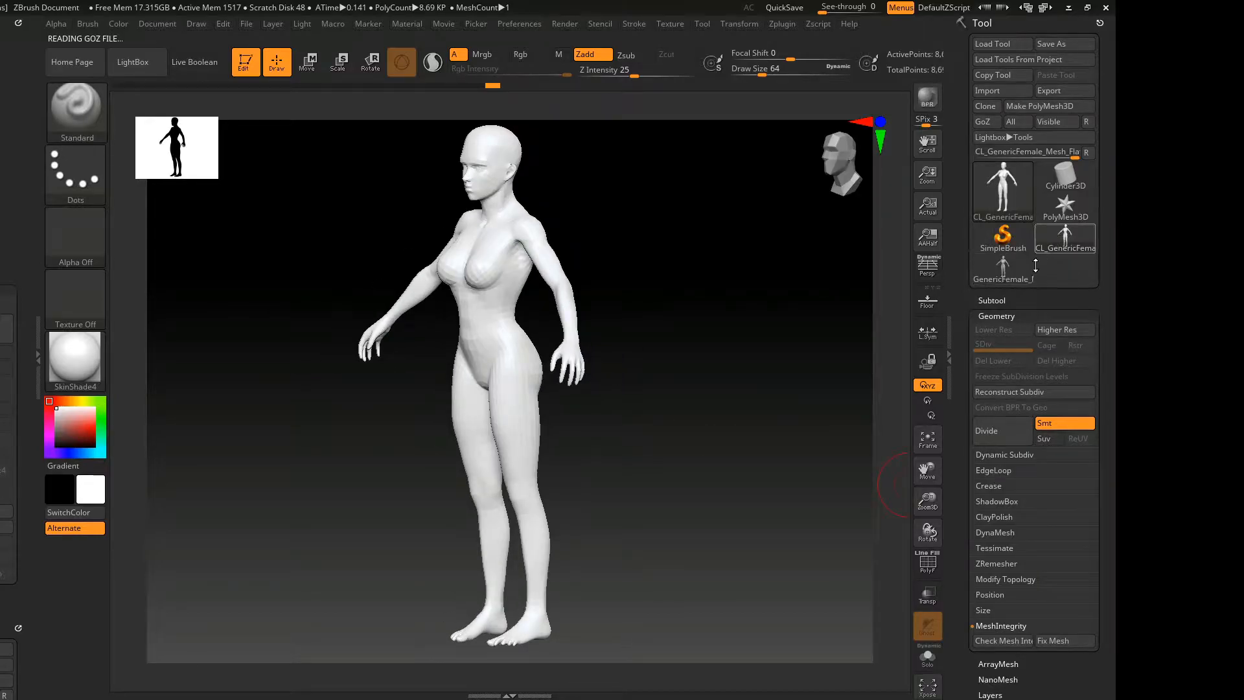
Switch to the subdivided GenericFemale_Mesh_1 sculpt and inspect the head, arms and torso.
{"action": "left_click", "coordinate": [1076, 240]}
{"action": "left_click", "coordinate": [1006, 269]}
{"action": "left_click_drag", "start_coordinate": [665, 406], "coordinate": [667, 369]}
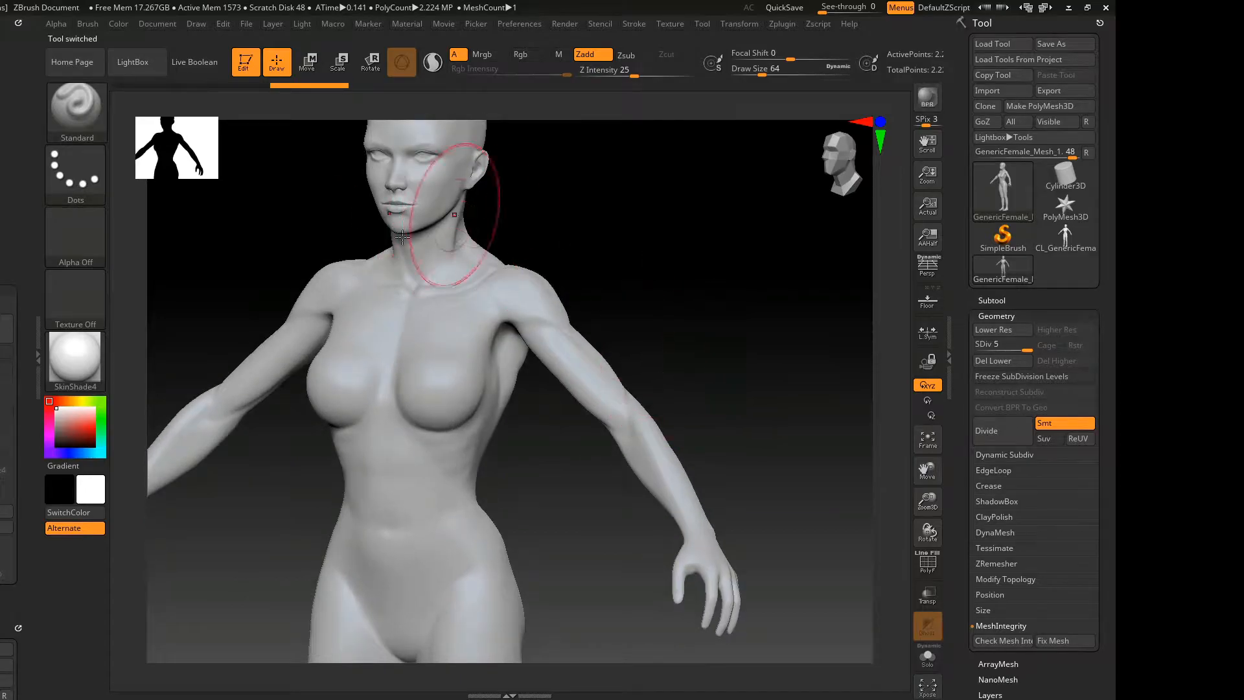
{"action": "left_click_drag", "start_coordinate": [678, 269], "coordinate": [770, 361], "text": "alt"}
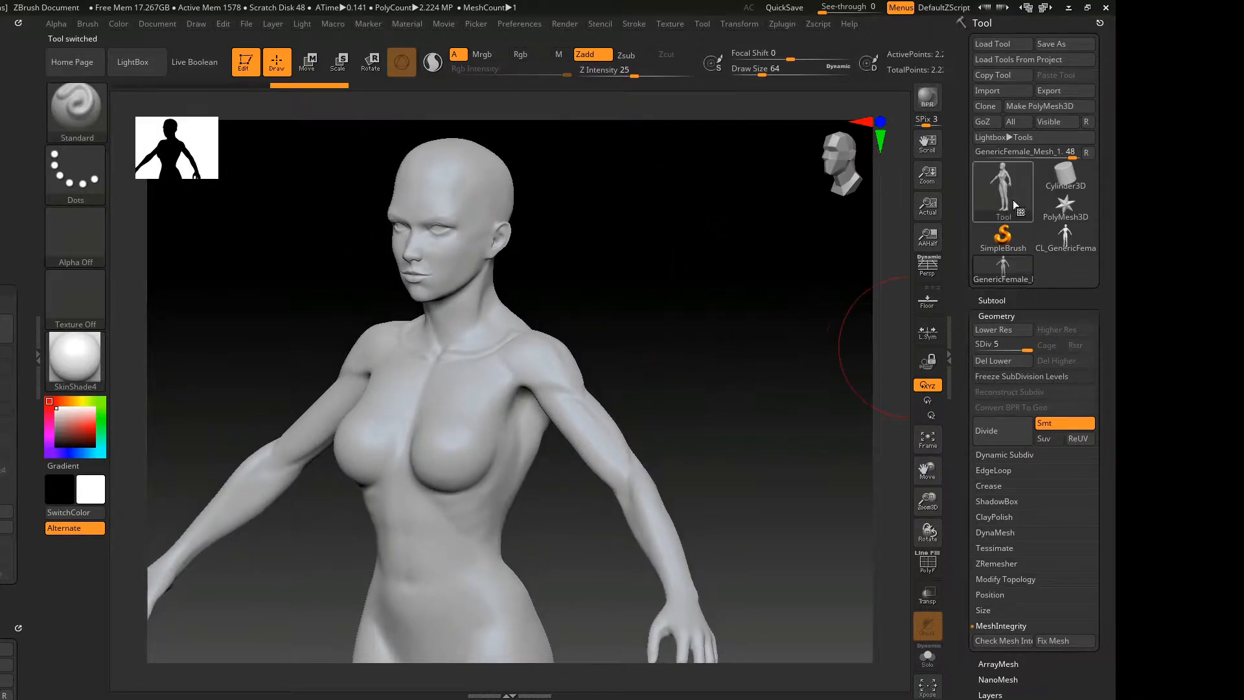
{"action": "mouse_move", "coordinate": [1013, 199]}
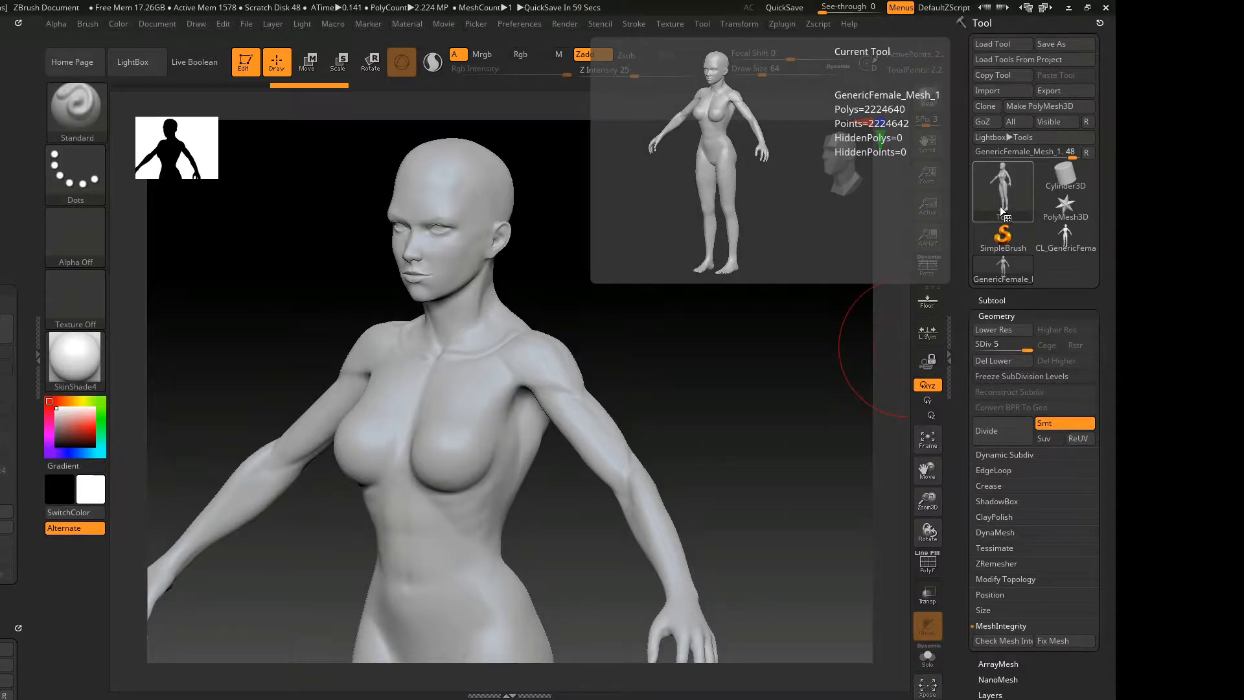
{"action": "left_click_drag", "start_coordinate": [741, 391], "coordinate": [694, 352]}
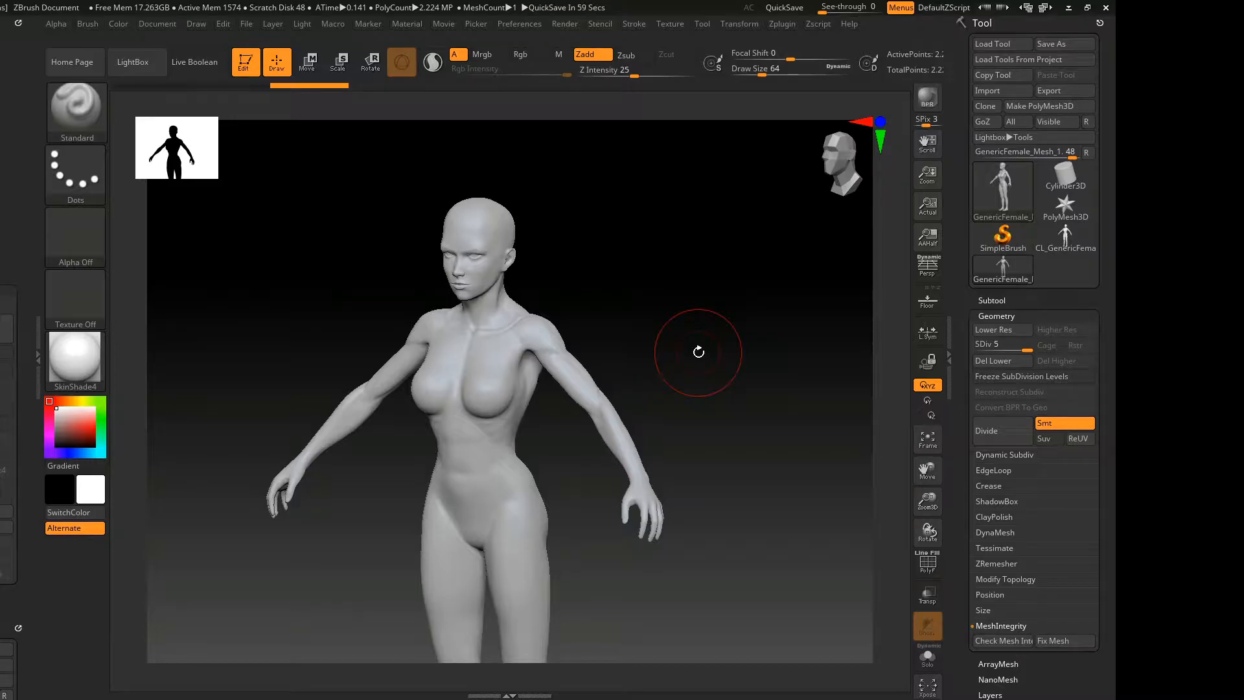
{"action": "left_click_drag", "start_coordinate": [694, 347], "coordinate": [740, 346]}
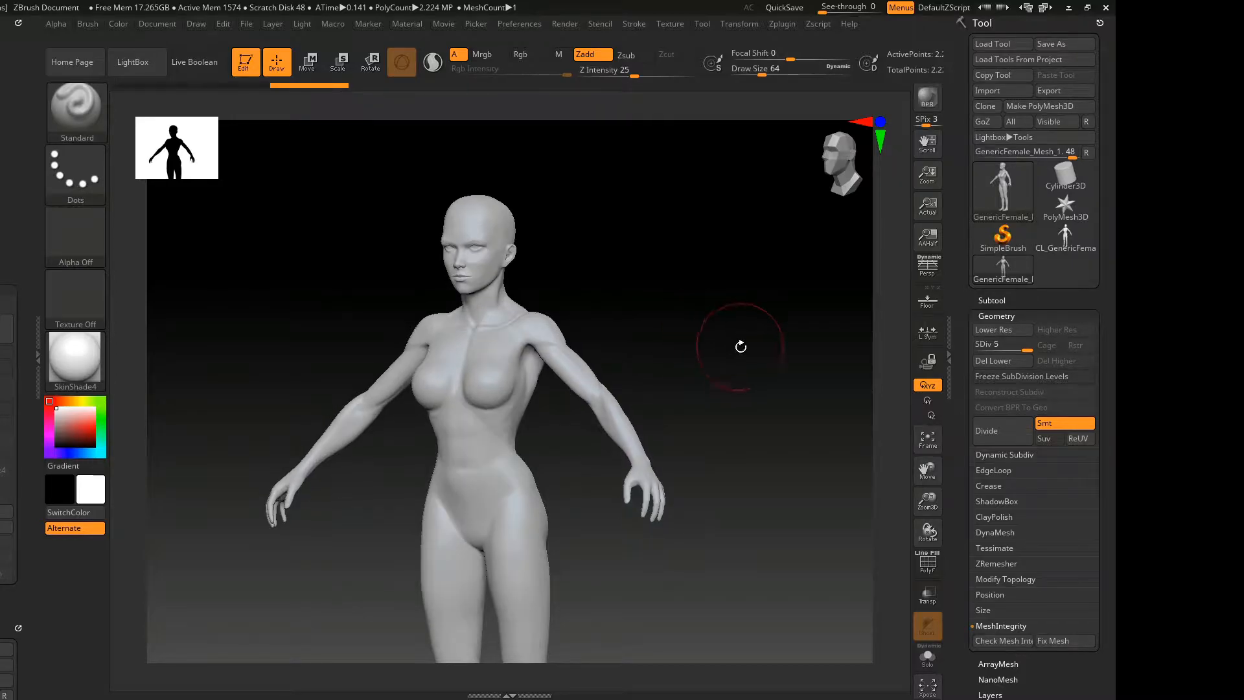
Return to Maya and minimize the Pose Editor to clear the viewport.
{"action": "left_click", "coordinate": [1069, 8]}
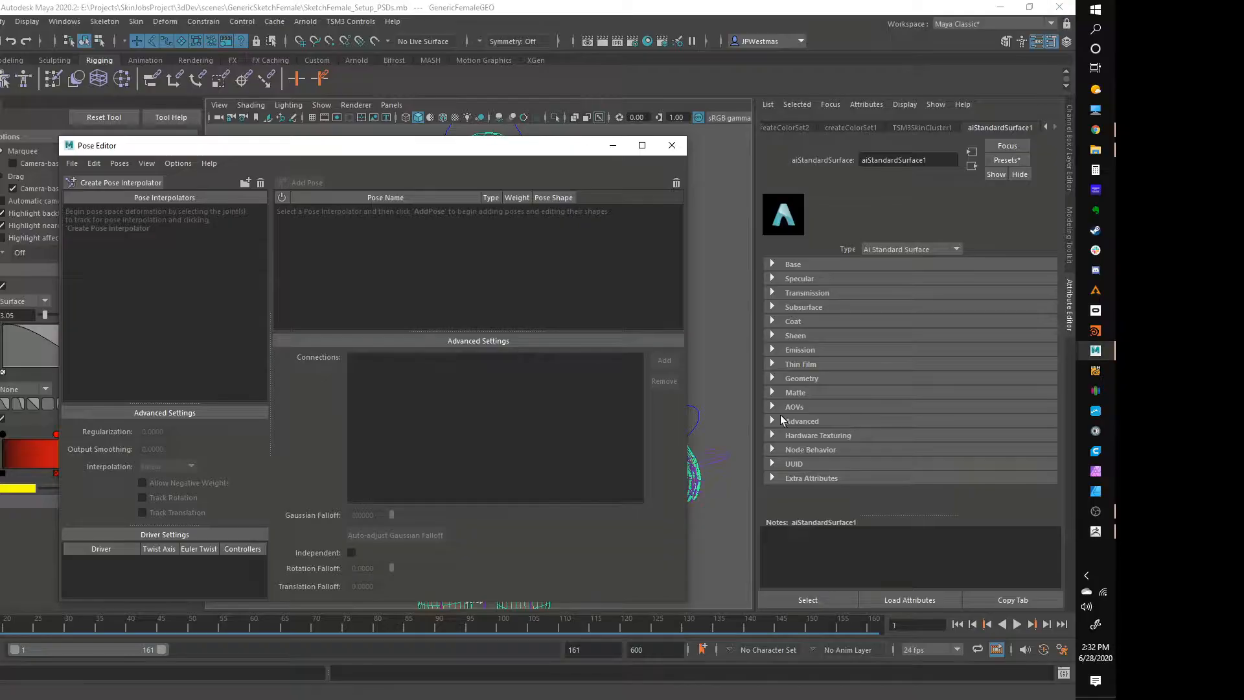
{"action": "left_click_drag", "start_coordinate": [550, 162], "coordinate": [484, 192]}
{"action": "left_click", "coordinate": [613, 179]}
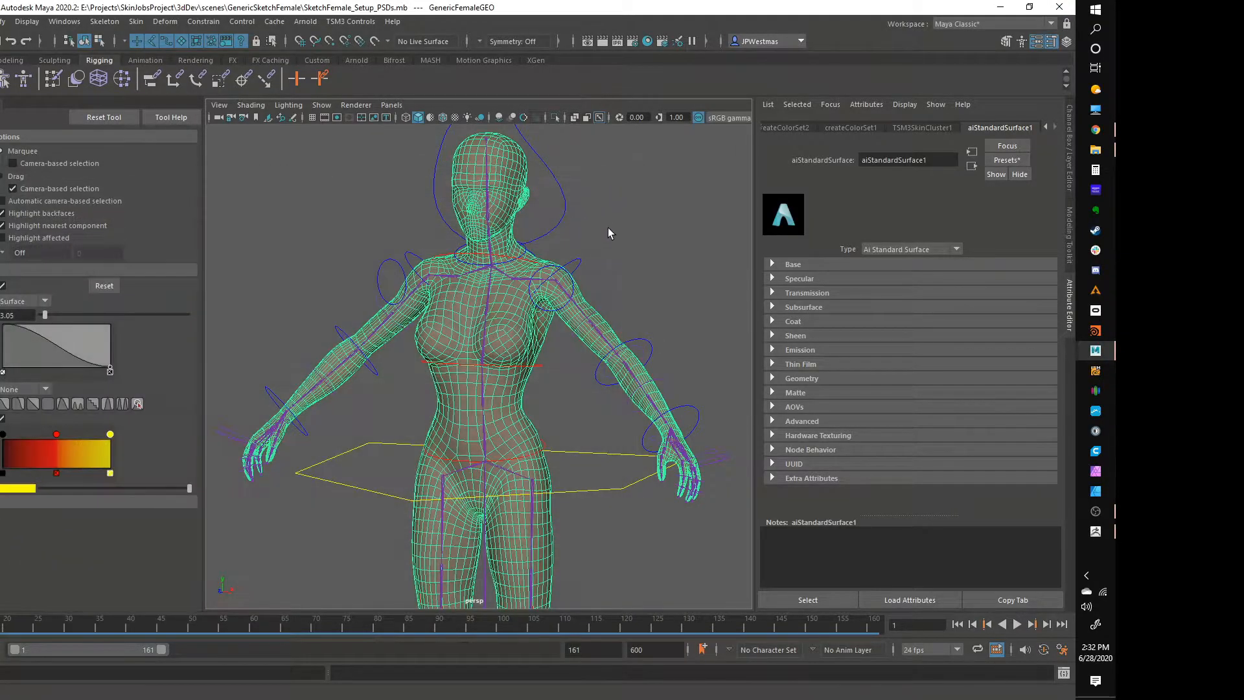
Play back the arm animation briefly and scrub the timeline to the raised-arm pose at frame 64.
{"action": "scroll", "coordinate": [601, 247], "scroll_direction": "up", "scroll_amount": 3}
{"action": "mouse_move", "coordinate": [600, 247]}
{"action": "left_mouse_down", "text": "alt"}
{"action": "mouse_move", "coordinate": [632, 245]}
{"action": "mouse_move", "coordinate": [676, 294]}
{"action": "mouse_move", "coordinate": [670, 326]}
{"action": "mouse_move", "coordinate": [576, 321]}
{"action": "left_mouse_up", "text": "alt"}
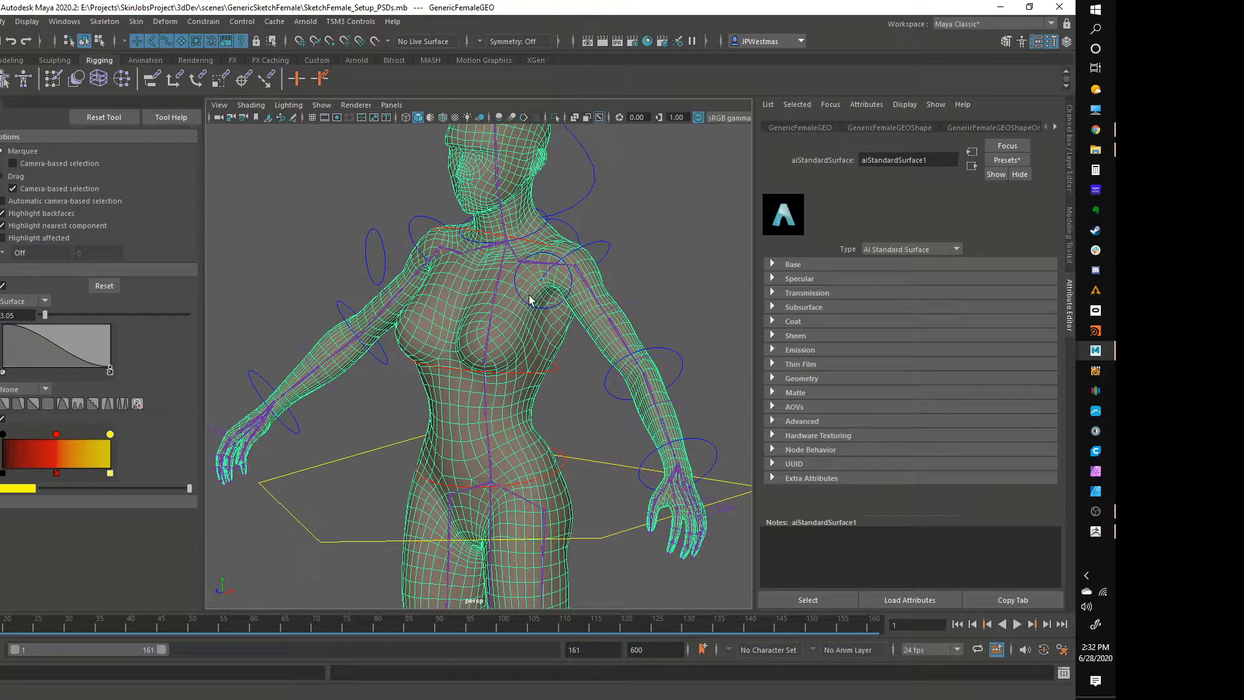
{"action": "right_click_drag", "start_coordinate": [639, 294], "coordinate": [607, 293], "text": "alt"}
{"action": "mouse_move", "coordinate": [607, 293]}
{"action": "left_mouse_down", "text": "alt"}
{"action": "mouse_move", "coordinate": [613, 302]}
{"action": "mouse_move", "coordinate": [607, 294]}
{"action": "left_mouse_up", "text": "alt"}
{"action": "right_click_drag", "start_coordinate": [607, 294], "coordinate": [620, 292], "text": "alt"}
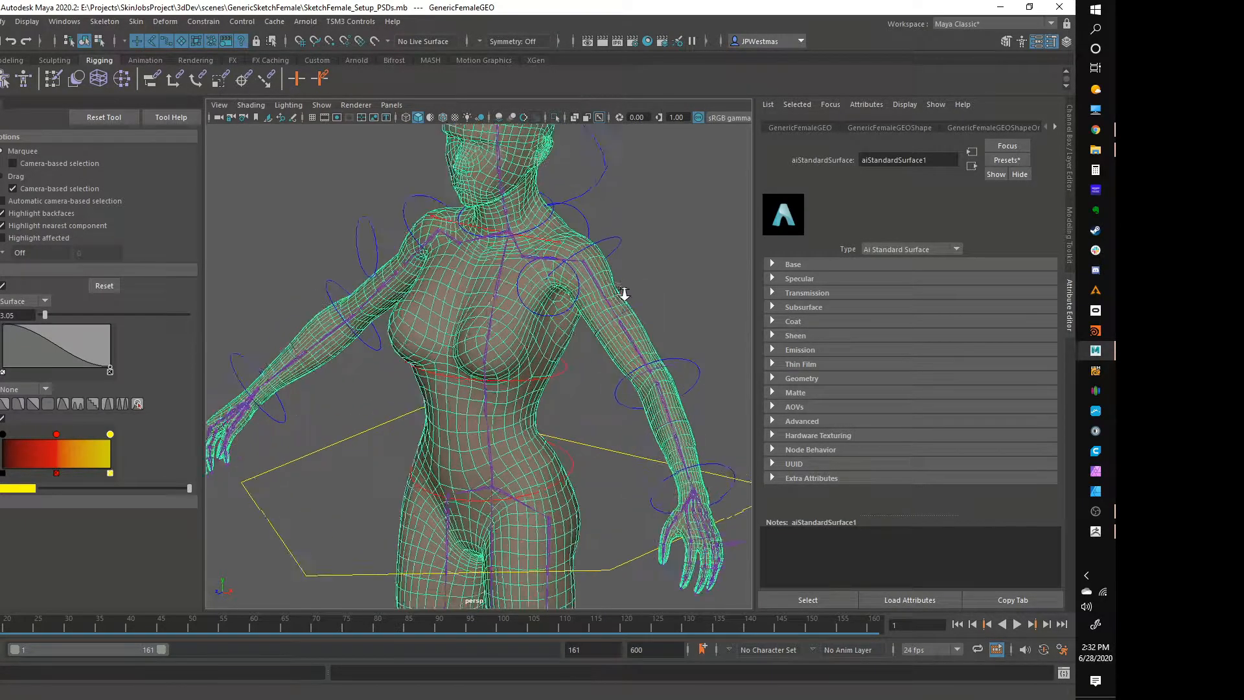
{"action": "middle_click_drag", "start_coordinate": [619, 292], "coordinate": [562, 357], "text": "alt"}
{"action": "right_click_drag", "start_coordinate": [459, 359], "coordinate": [511, 383], "text": "alt"}
{"action": "left_click_drag", "start_coordinate": [512, 383], "coordinate": [549, 370], "text": "alt"}
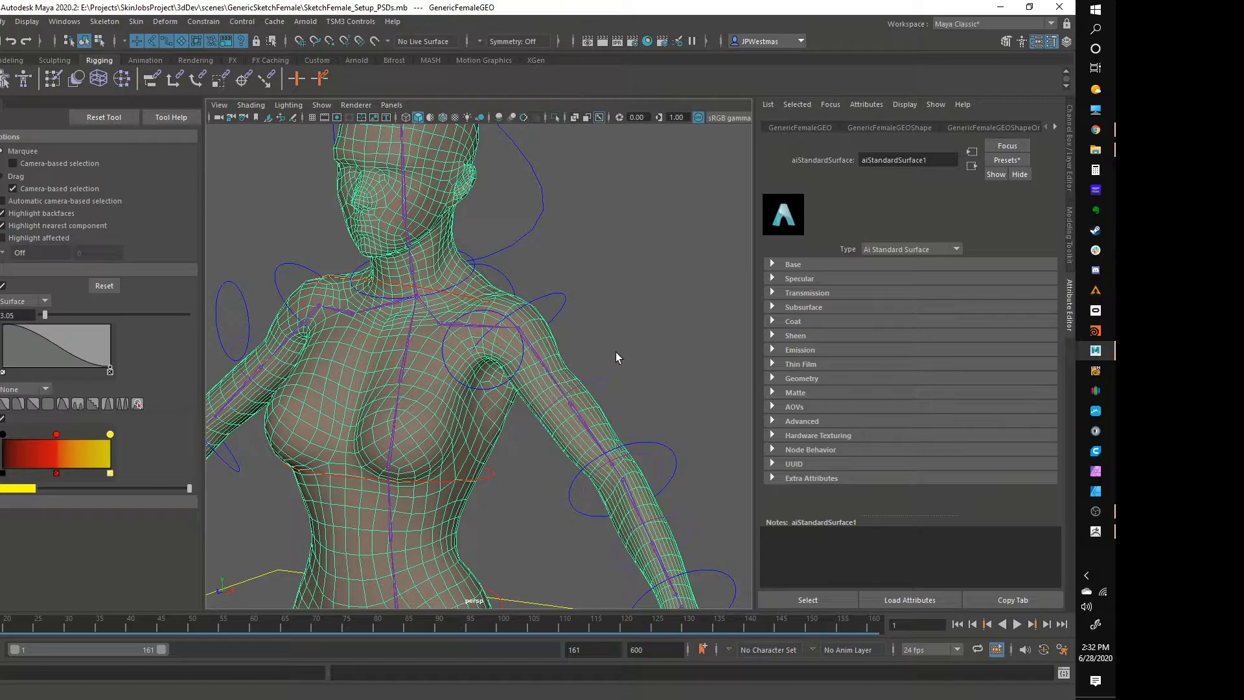
{"action": "key", "text": "alt+v"}
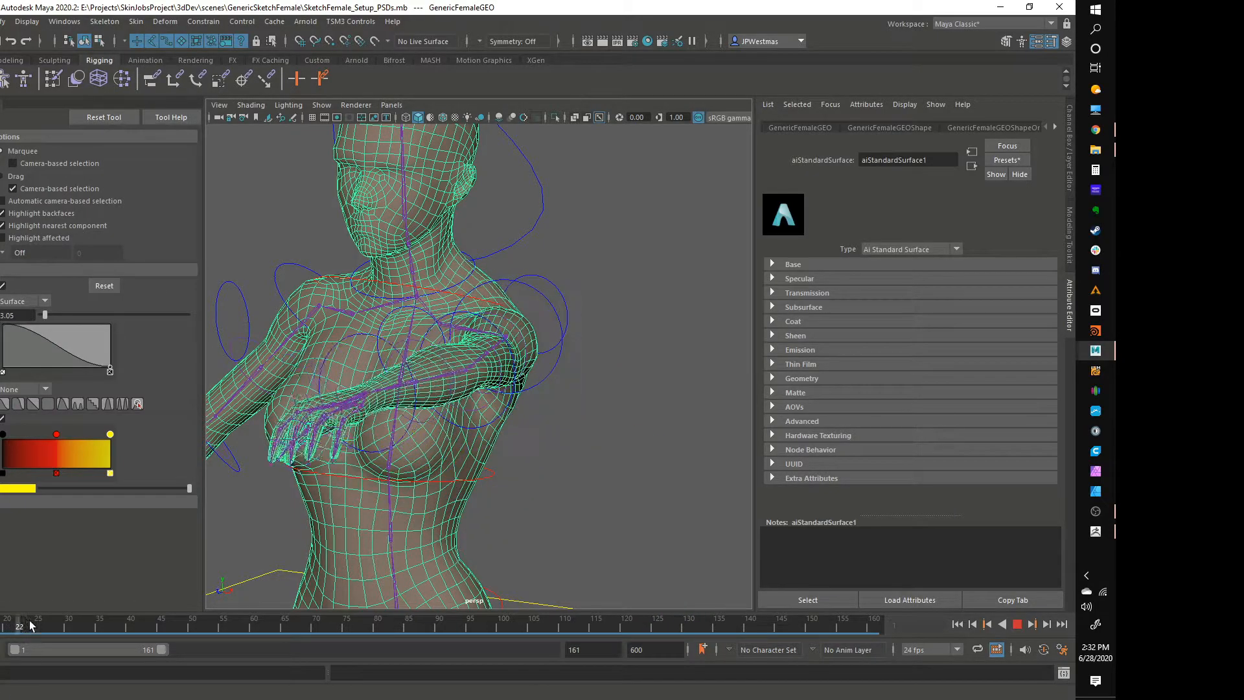
{"action": "key", "text": "alt+v"}
{"action": "left_click_drag", "start_coordinate": [642, 411], "coordinate": [561, 426], "text": "alt"}
{"action": "mouse_move", "coordinate": [2, 629]}
{"action": "left_mouse_down"}
{"action": "mouse_move", "coordinate": [220, 630]}
{"action": "mouse_move", "coordinate": [261, 624]}
{"action": "mouse_move", "coordinate": [2, 627]}
{"action": "mouse_move", "coordinate": [456, 609]}
{"action": "mouse_move", "coordinate": [227, 581]}
{"action": "mouse_move", "coordinate": [278, 577]}
{"action": "left_mouse_up"}
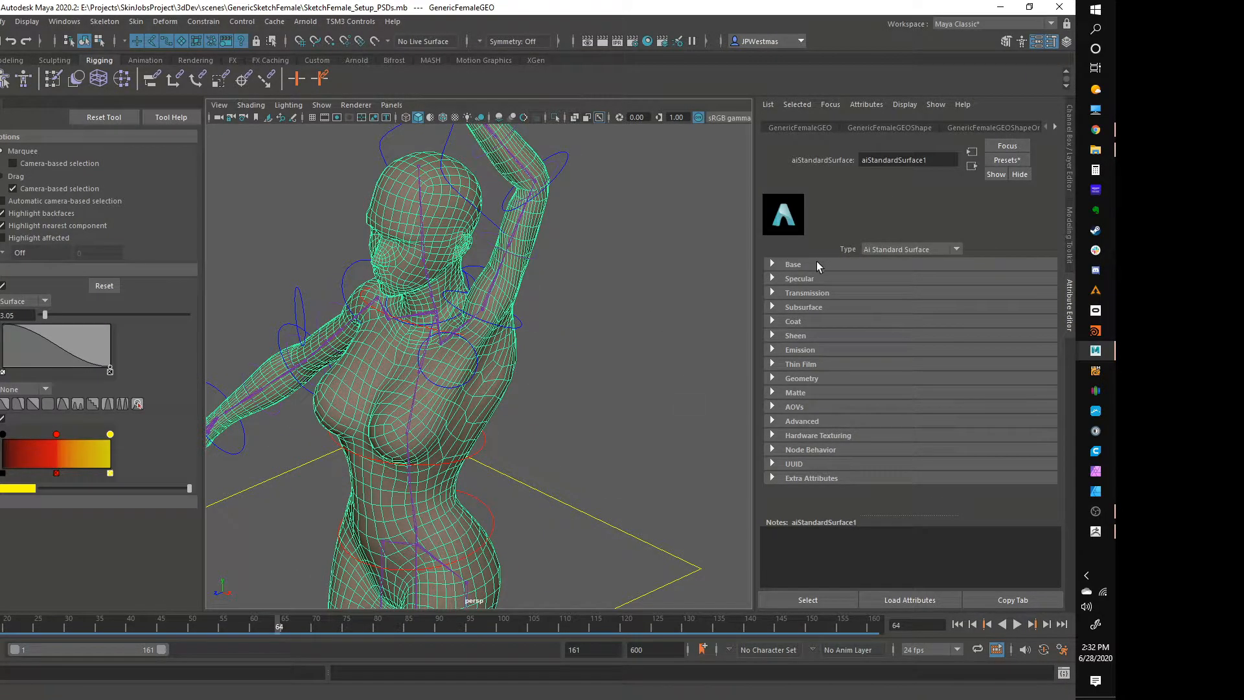
Select the female body mesh and show the attributes of its TSM3SkinCluster1 node.
{"action": "left_click", "coordinate": [559, 404]}
{"action": "left_click", "coordinate": [492, 393]}
{"action": "left_click", "coordinate": [1054, 127]}
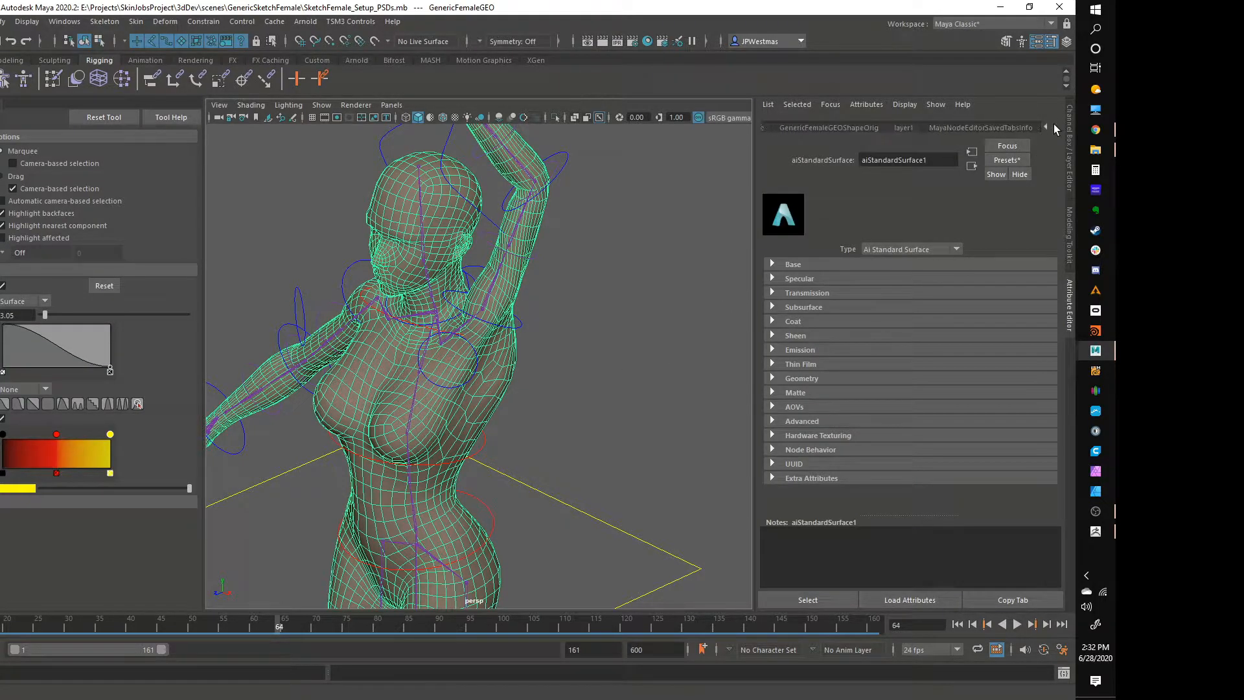
{"action": "left_click", "coordinate": [1043, 126]}
{"action": "left_click", "coordinate": [918, 127]}
{"action": "left_click", "coordinate": [1053, 126]}
{"action": "left_click", "coordinate": [1053, 126]}
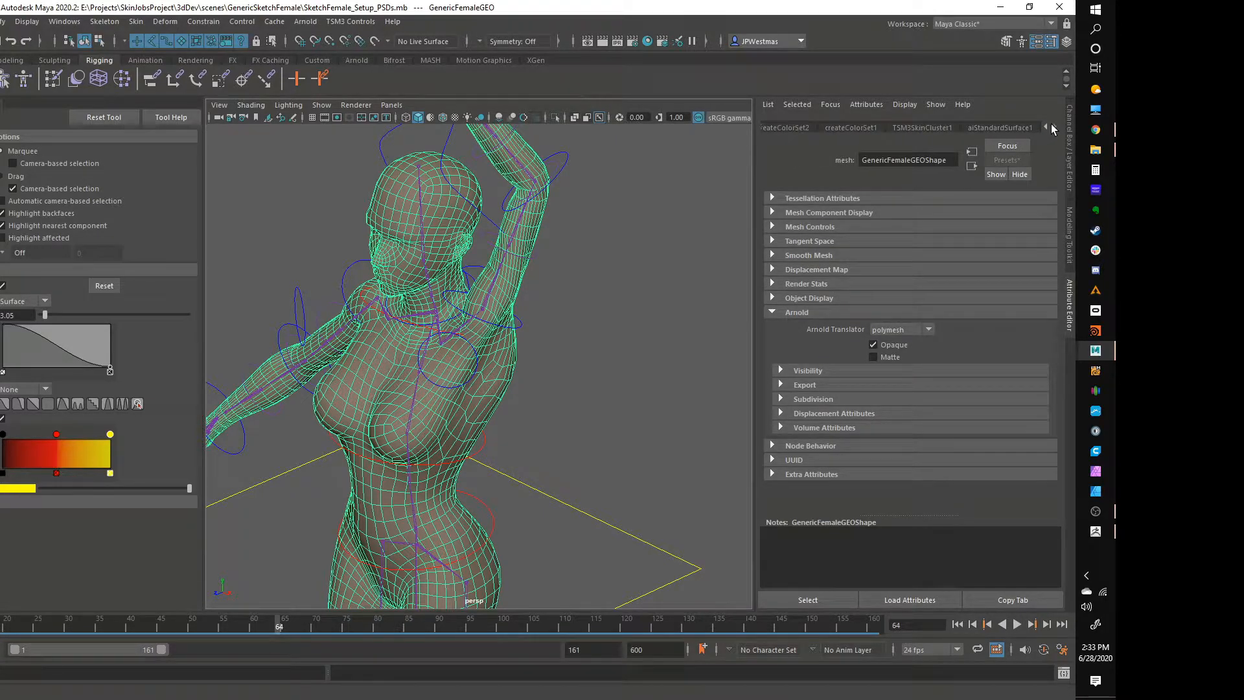
{"action": "left_click", "coordinate": [920, 128]}
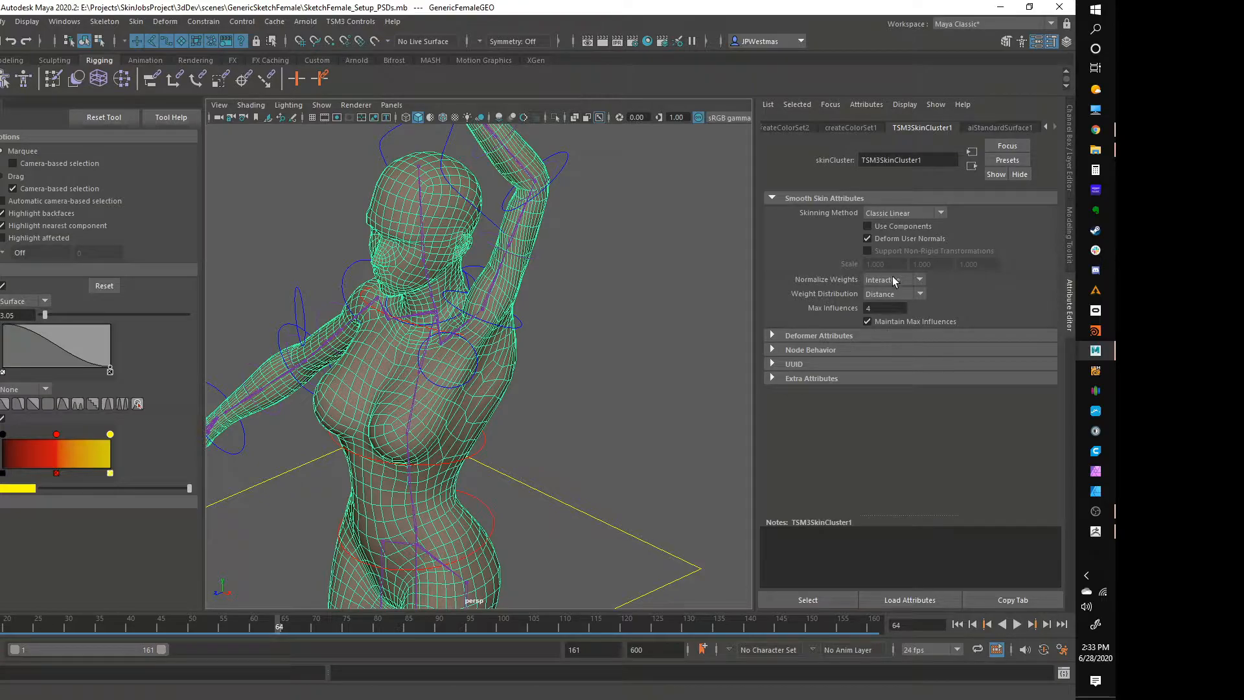
Try the Dual Quaternion skinning method on the body's skin cluster and restore Classic Linear.
{"action": "left_click", "coordinate": [887, 214]}
{"action": "left_click", "coordinate": [891, 241]}
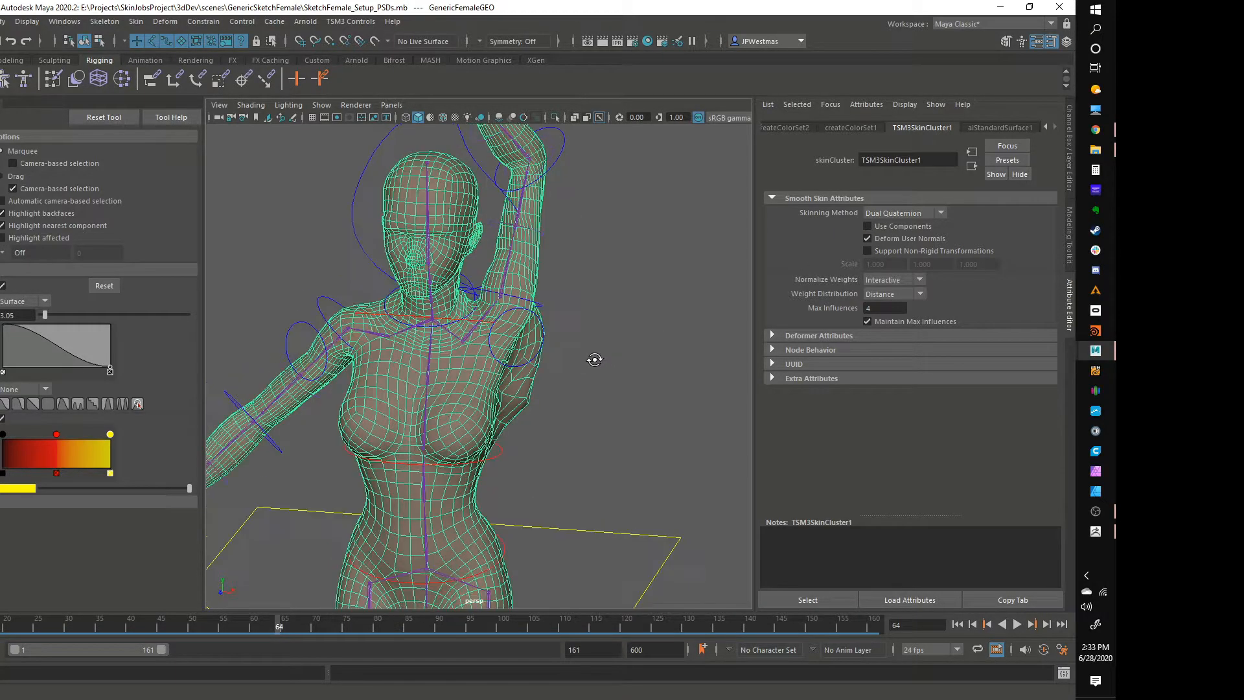
{"action": "left_click", "coordinate": [898, 214]}
{"action": "left_click", "coordinate": [894, 226]}
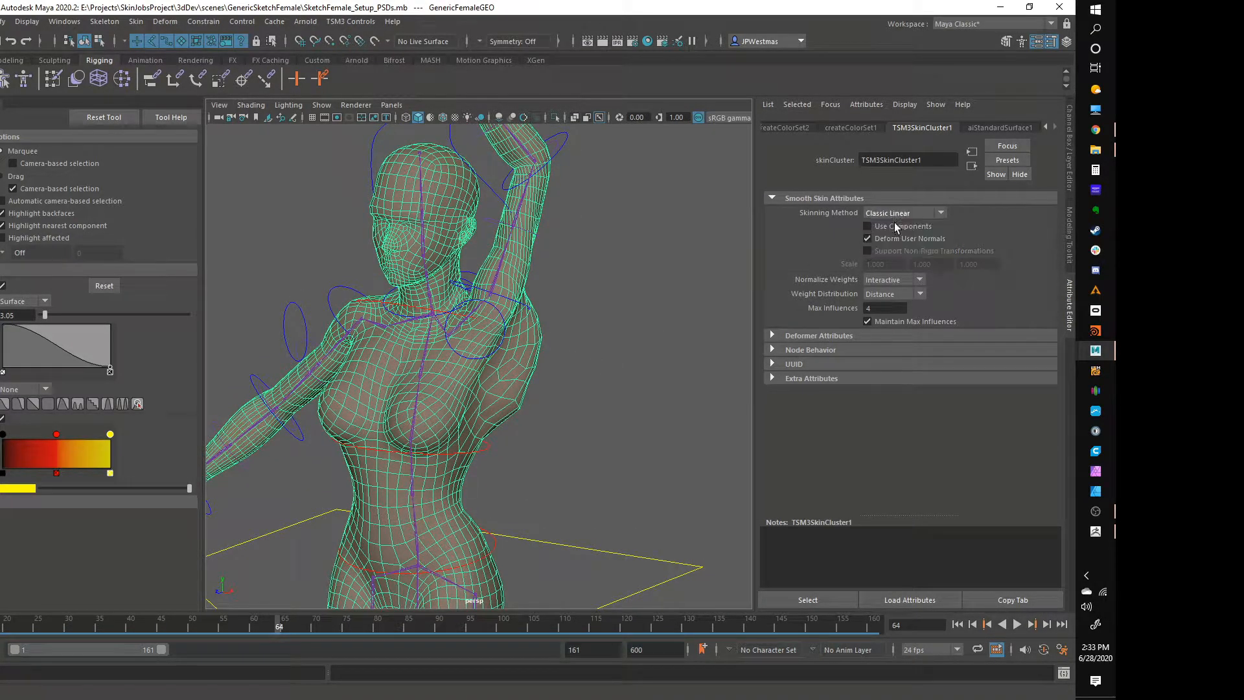
{"action": "left_click_drag", "start_coordinate": [669, 324], "coordinate": [600, 350], "text": "alt"}
{"action": "left_click", "coordinate": [903, 214]}
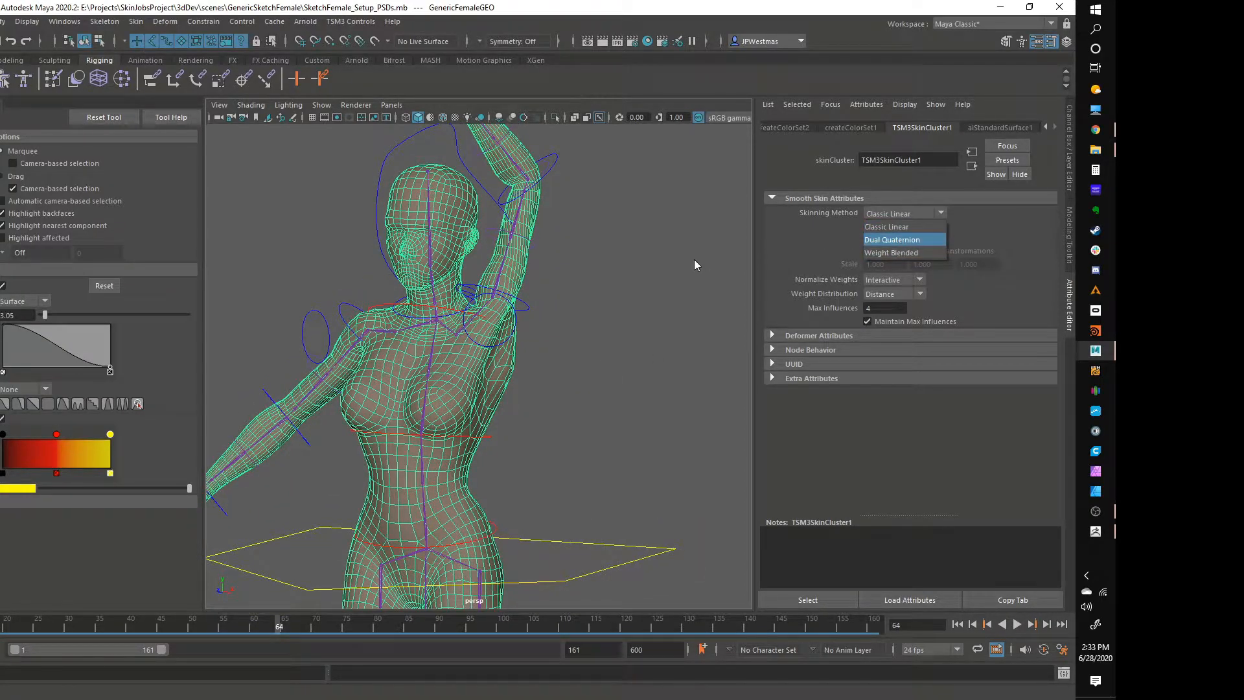
{"action": "left_click", "coordinate": [648, 277]}
Examine the shaded, unselected body from several angles, focusing on the raised arm's shoulder and armpit deformation.
{"action": "left_click_drag", "start_coordinate": [572, 309], "coordinate": [597, 297], "text": "alt"}
{"action": "right_click_drag", "start_coordinate": [597, 297], "coordinate": [580, 317], "text": "alt"}
{"action": "right_click_drag", "start_coordinate": [590, 241], "coordinate": [514, 275], "text": "alt"}
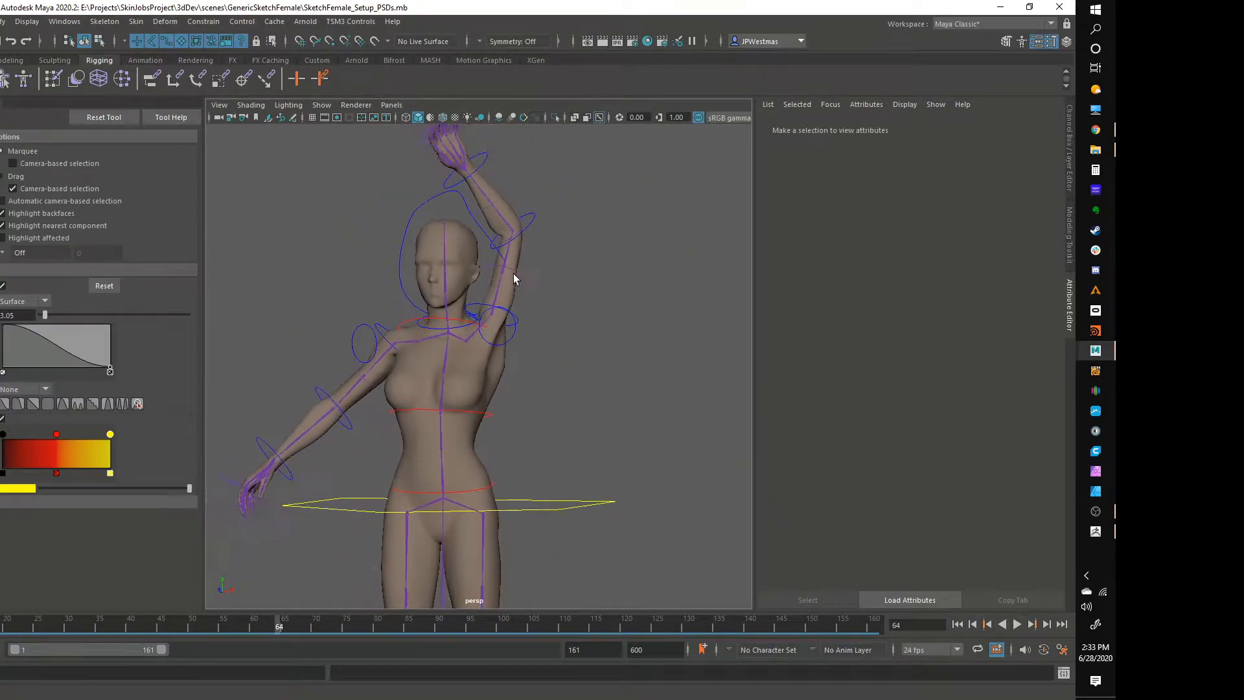
{"action": "left_click_drag", "start_coordinate": [513, 274], "coordinate": [583, 298], "text": "alt"}
{"action": "right_click_drag", "start_coordinate": [506, 300], "coordinate": [614, 326], "text": "alt"}
{"action": "left_click_drag", "start_coordinate": [613, 326], "coordinate": [567, 335], "text": "alt"}
{"action": "mouse_move", "coordinate": [565, 334]}
{"action": "left_mouse_down", "text": "alt"}
{"action": "mouse_move", "coordinate": [595, 335]}
{"action": "mouse_move", "coordinate": [580, 345]}
{"action": "left_mouse_up", "text": "alt"}
{"action": "scroll", "coordinate": [553, 319], "scroll_direction": "up", "scroll_amount": 2}
{"action": "middle_click_drag", "start_coordinate": [553, 319], "coordinate": [579, 376], "text": "alt"}
{"action": "middle_click_drag", "start_coordinate": [575, 329], "coordinate": [608, 391], "text": "alt"}
{"action": "right_click_drag", "start_coordinate": [631, 367], "coordinate": [593, 361], "text": "alt"}
{"action": "left_click_drag", "start_coordinate": [580, 360], "coordinate": [604, 352], "text": "alt"}
{"action": "right_click_drag", "start_coordinate": [556, 333], "coordinate": [593, 346], "text": "alt"}
{"action": "left_click_drag", "start_coordinate": [598, 361], "coordinate": [571, 369], "text": "alt"}
{"action": "right_click_drag", "start_coordinate": [595, 367], "coordinate": [572, 355], "text": "alt"}
{"action": "middle_click_drag", "start_coordinate": [589, 372], "coordinate": [596, 347], "text": "alt"}
{"action": "scroll", "coordinate": [593, 353], "scroll_direction": "up", "scroll_amount": 3}
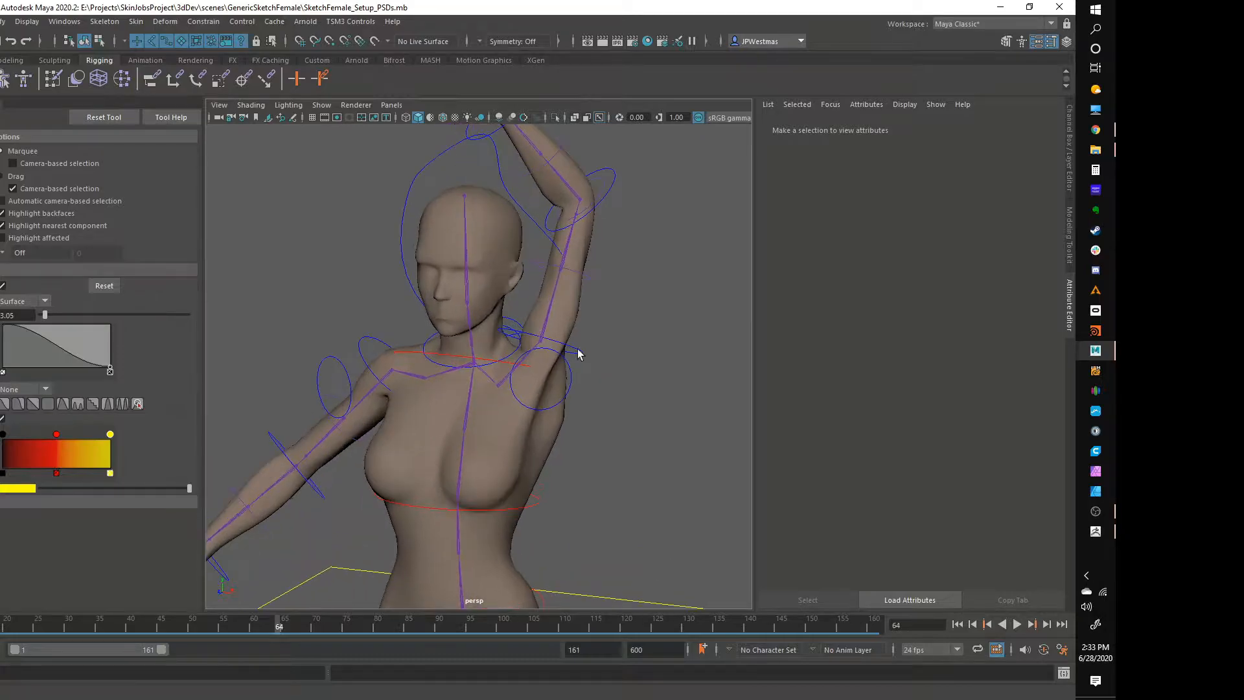
Select the body mesh, inspect its wireframe topology around the raised shoulder and torso, and clear the selection.
{"action": "left_click", "coordinate": [574, 333]}
{"action": "mouse_move", "coordinate": [650, 372]}
{"action": "left_mouse_down", "text": "alt"}
{"action": "mouse_move", "coordinate": [421, 369]}
{"action": "mouse_move", "coordinate": [633, 355]}
{"action": "left_mouse_up", "text": "alt"}
{"action": "right_click_drag", "start_coordinate": [633, 356], "coordinate": [575, 396], "text": "alt"}
{"action": "middle_click_drag", "start_coordinate": [573, 403], "coordinate": [598, 331], "text": "alt"}
{"action": "left_click_drag", "start_coordinate": [539, 343], "coordinate": [583, 353], "text": "alt"}
{"action": "middle_click_drag", "start_coordinate": [583, 353], "coordinate": [597, 329], "text": "alt"}
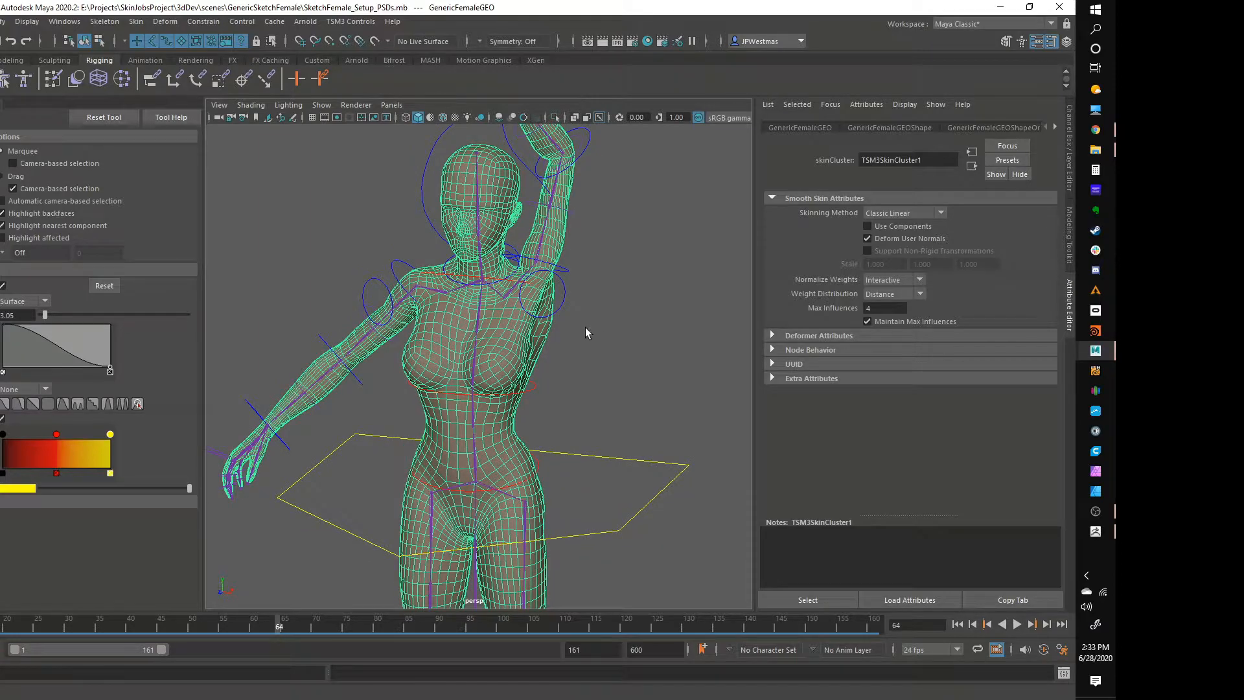
{"action": "right_click_drag", "start_coordinate": [589, 328], "coordinate": [612, 334], "text": "alt"}
{"action": "left_click_drag", "start_coordinate": [612, 335], "coordinate": [605, 325], "text": "alt"}
{"action": "middle_click_drag", "start_coordinate": [625, 286], "coordinate": [611, 346], "text": "alt"}
{"action": "left_click_drag", "start_coordinate": [611, 346], "coordinate": [557, 337], "text": "alt"}
{"action": "mouse_move", "coordinate": [528, 383]}
{"action": "left_mouse_down", "text": "alt"}
{"action": "mouse_move", "coordinate": [561, 383]}
{"action": "mouse_move", "coordinate": [537, 365]}
{"action": "left_mouse_up", "text": "alt"}
{"action": "right_click_drag", "start_coordinate": [536, 365], "coordinate": [519, 363], "text": "alt"}
{"action": "left_click", "coordinate": [593, 376]}
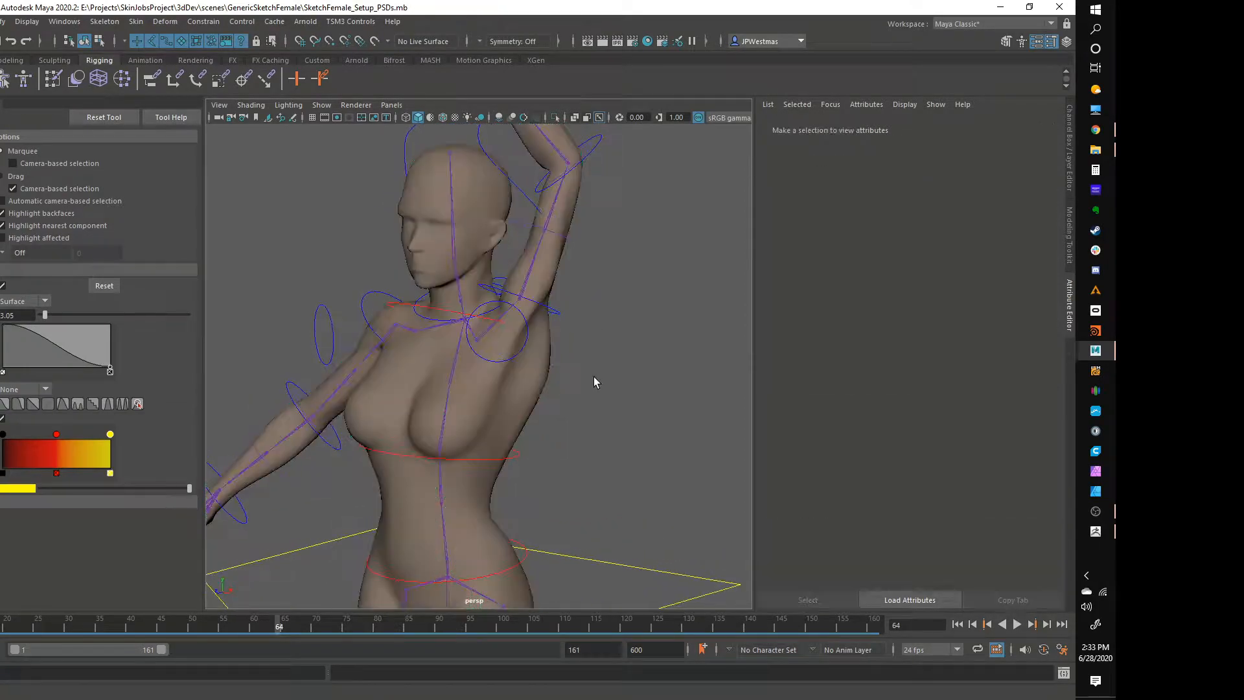
Scrub through the arm-raise animation and return the rig to frame 1 with the body mesh selected.
{"action": "left_click_drag", "start_coordinate": [605, 401], "coordinate": [214, 473], "text": "alt"}
{"action": "left_click_drag", "start_coordinate": [5, 623], "coordinate": [238, 646]}
{"action": "left_click_drag", "start_coordinate": [723, 389], "coordinate": [589, 373], "text": "alt"}
{"action": "left_click", "coordinate": [552, 360]}
{"action": "key", "text": "f"}
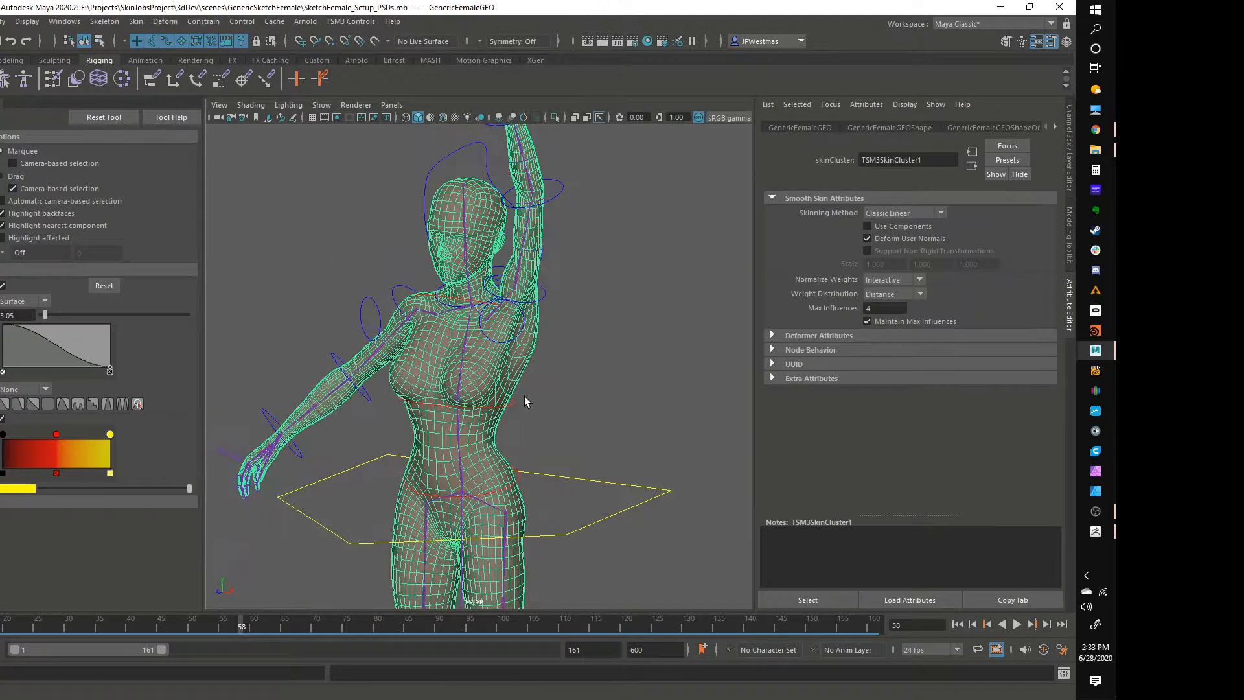
{"action": "key", "text": "alt+shift+v"}
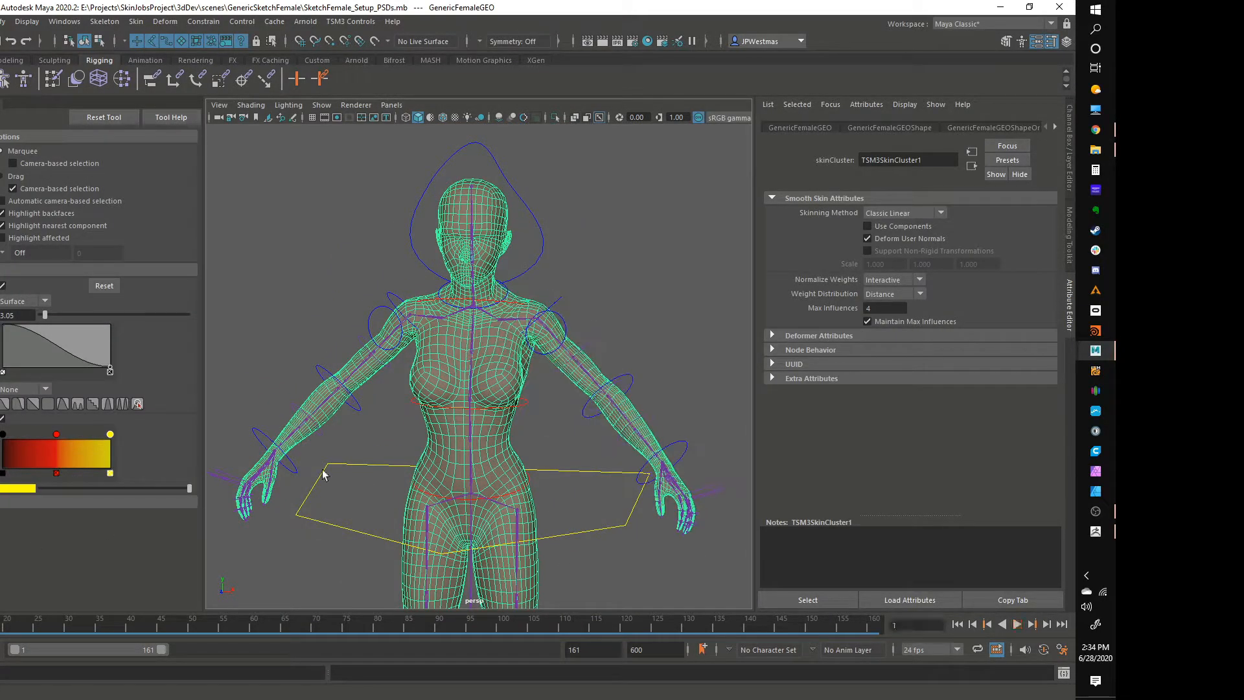
Examine the selected body's wireframe topology around the shoulders, armpit, chest and torso in the frame 1 pose.
{"action": "left_click", "coordinate": [577, 453]}
{"action": "scroll", "coordinate": [341, 271], "scroll_direction": "down", "scroll_amount": 3}
{"action": "scroll", "coordinate": [360, 287], "scroll_direction": "up", "scroll_amount": 3}
{"action": "left_click", "coordinate": [508, 365]}
{"action": "left_click_drag", "start_coordinate": [601, 316], "coordinate": [588, 339], "text": "alt"}
{"action": "left_click_drag", "start_coordinate": [529, 295], "coordinate": [545, 302], "text": "alt"}
{"action": "right_click_drag", "start_coordinate": [534, 293], "coordinate": [596, 291], "text": "alt"}
{"action": "middle_click_drag", "start_coordinate": [609, 299], "coordinate": [598, 312], "text": "alt"}
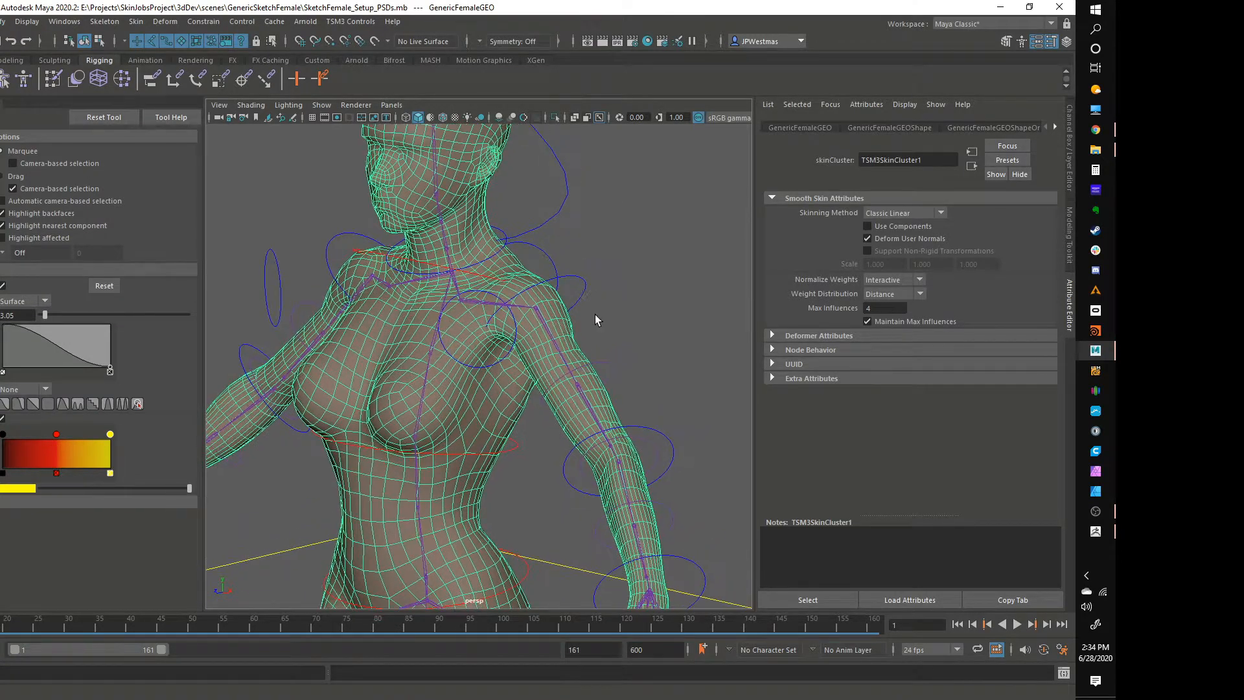
{"action": "left_click_drag", "start_coordinate": [492, 356], "coordinate": [403, 466], "text": "alt"}
{"action": "middle_click_drag", "start_coordinate": [402, 467], "coordinate": [468, 379], "text": "alt"}
{"action": "left_click_drag", "start_coordinate": [525, 384], "coordinate": [655, 373], "text": "alt"}
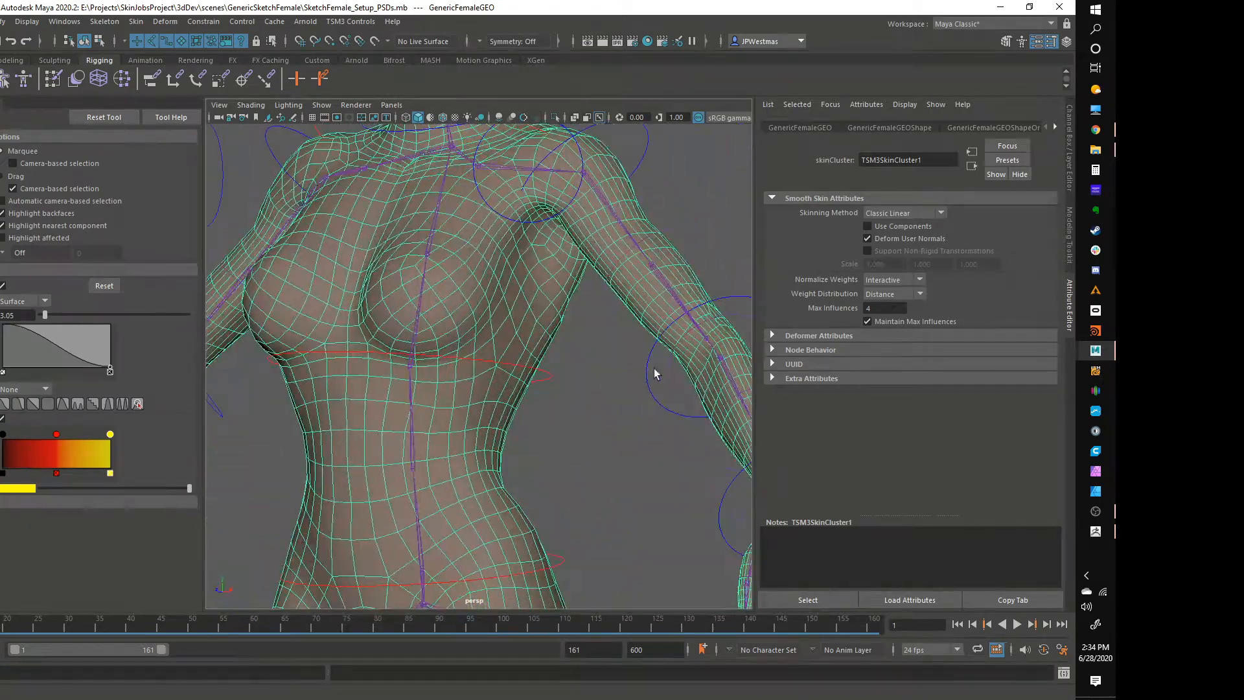
{"action": "middle_click_drag", "start_coordinate": [655, 372], "coordinate": [589, 389], "text": "alt"}
{"action": "right_click_drag", "start_coordinate": [589, 390], "coordinate": [486, 355], "text": "alt"}
{"action": "left_click_drag", "start_coordinate": [486, 356], "coordinate": [483, 366], "text": "alt"}
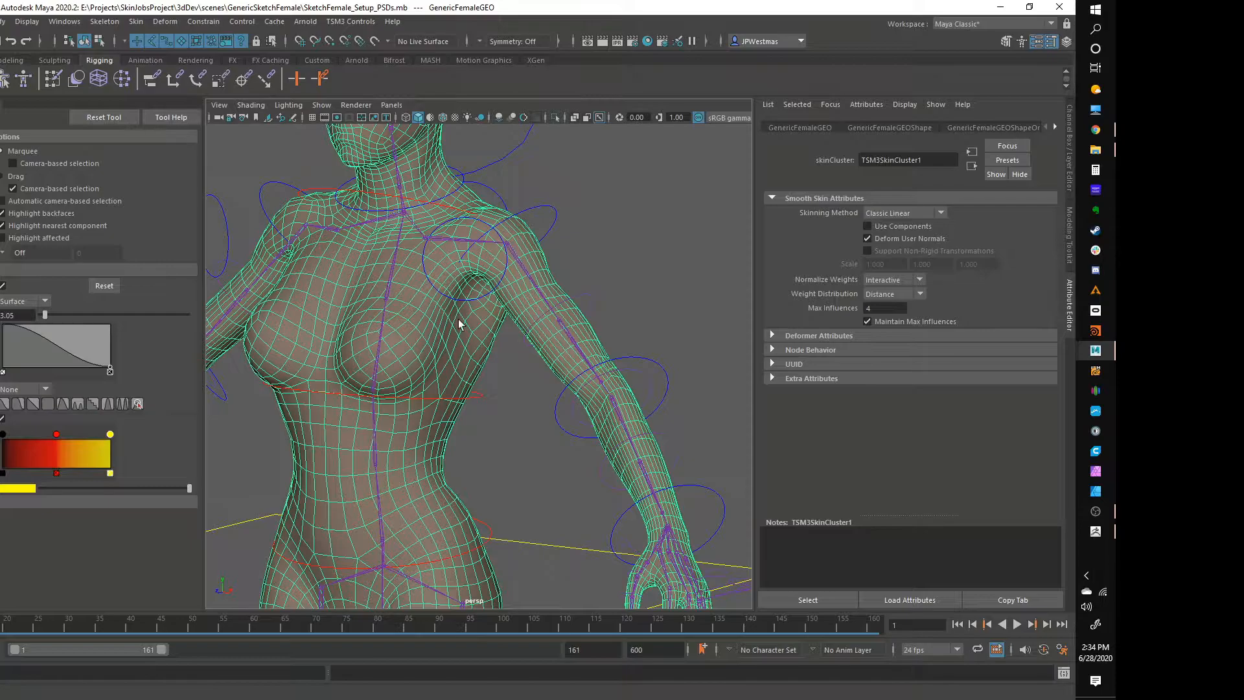
{"action": "left_click_drag", "start_coordinate": [632, 348], "coordinate": [593, 314], "text": "alt"}
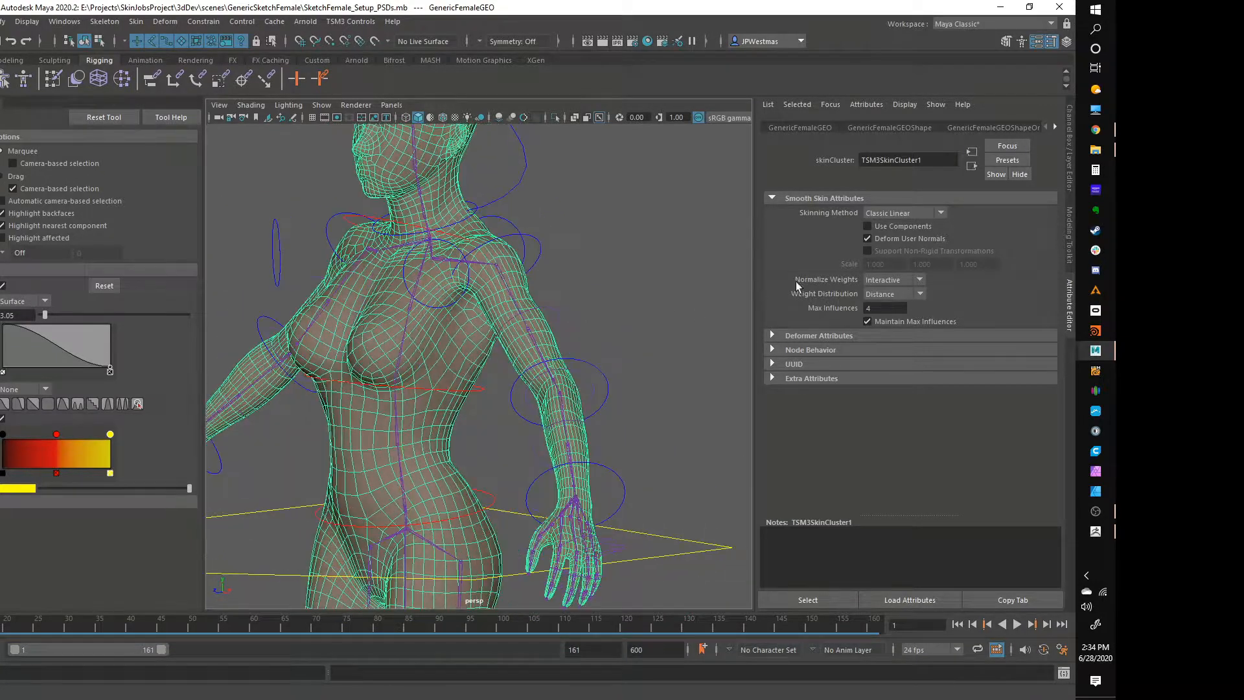
Trace the body's aiStandardSurface1 material through its shading group and review the attributes of the file1 displacement texture.
{"action": "left_click", "coordinate": [1056, 126]}
{"action": "left_click", "coordinate": [1055, 127]}
{"action": "left_click", "coordinate": [1055, 126]}
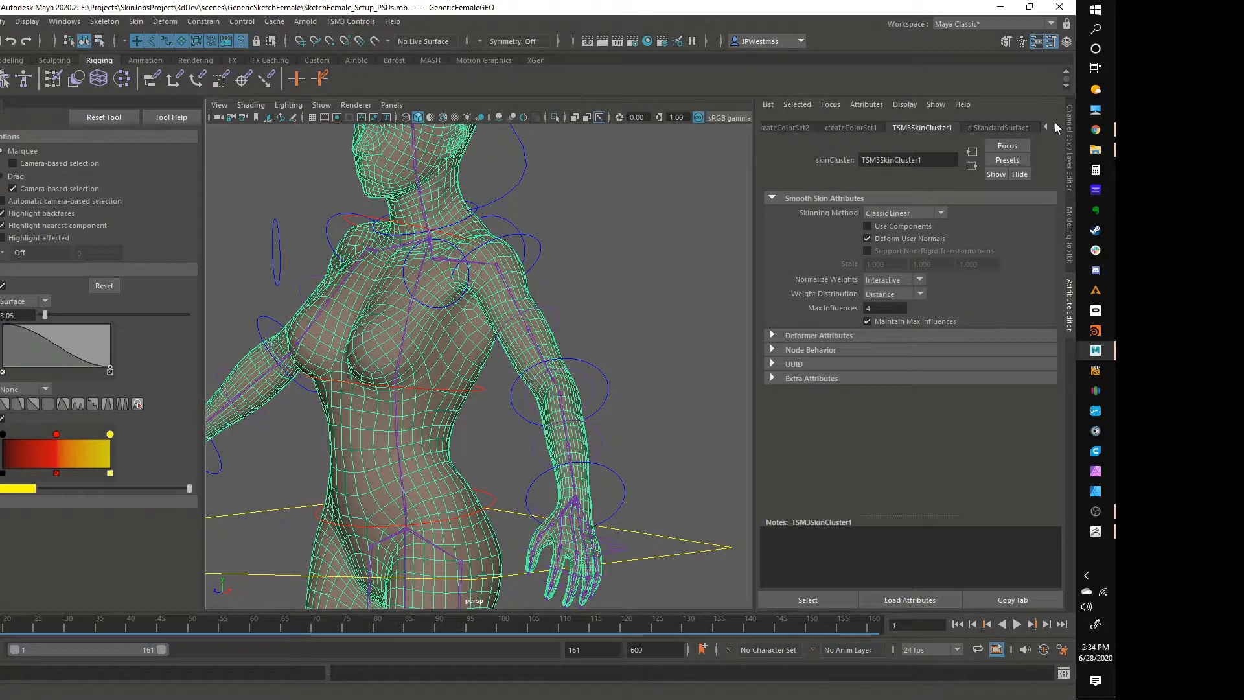
{"action": "left_click", "coordinate": [1018, 130]}
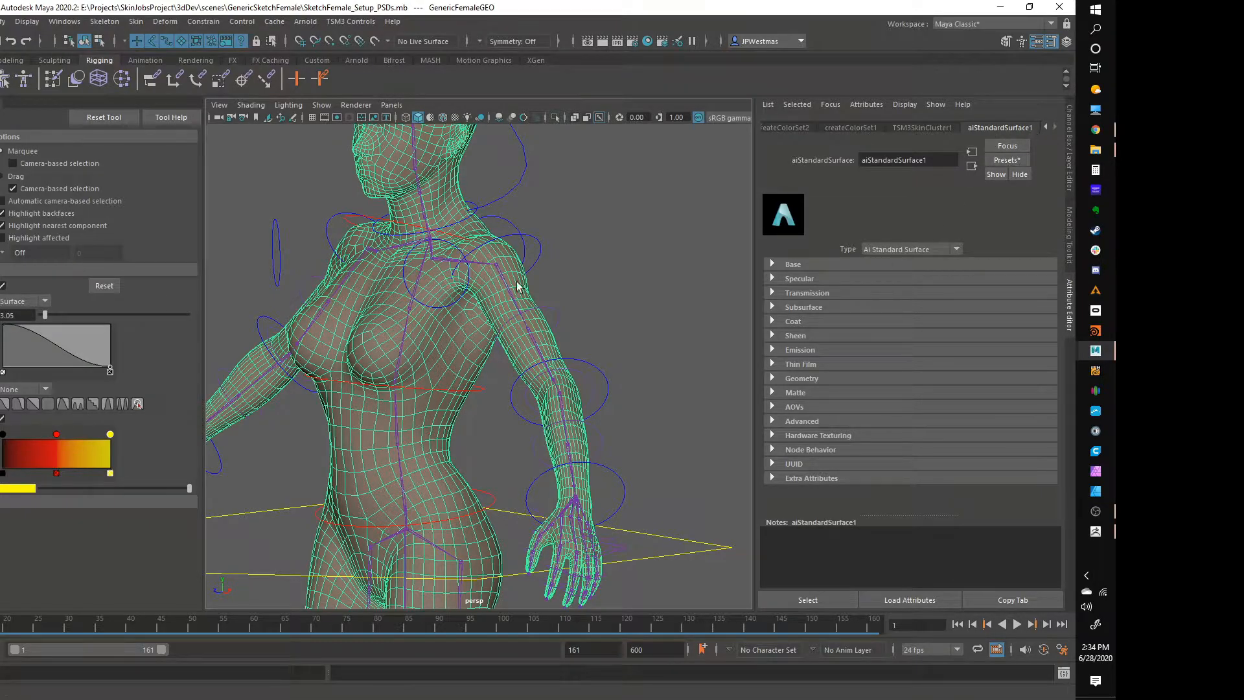
{"action": "left_click", "coordinate": [972, 166]}
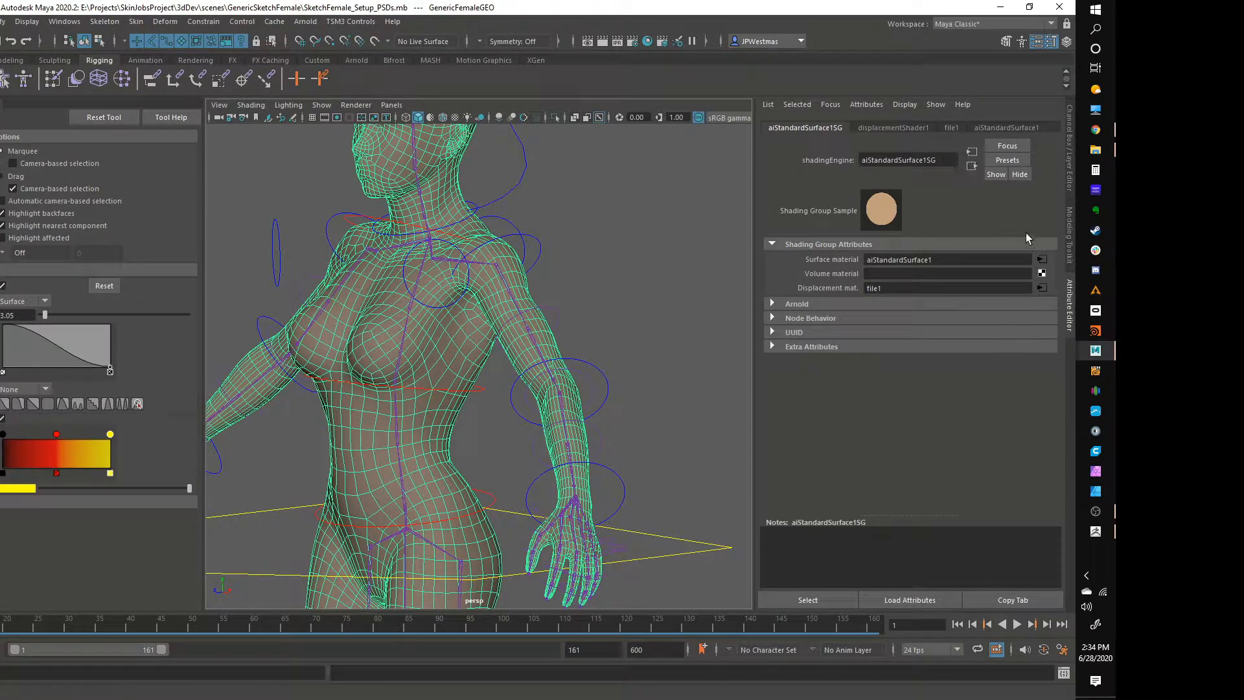
{"action": "left_click", "coordinate": [1042, 288]}
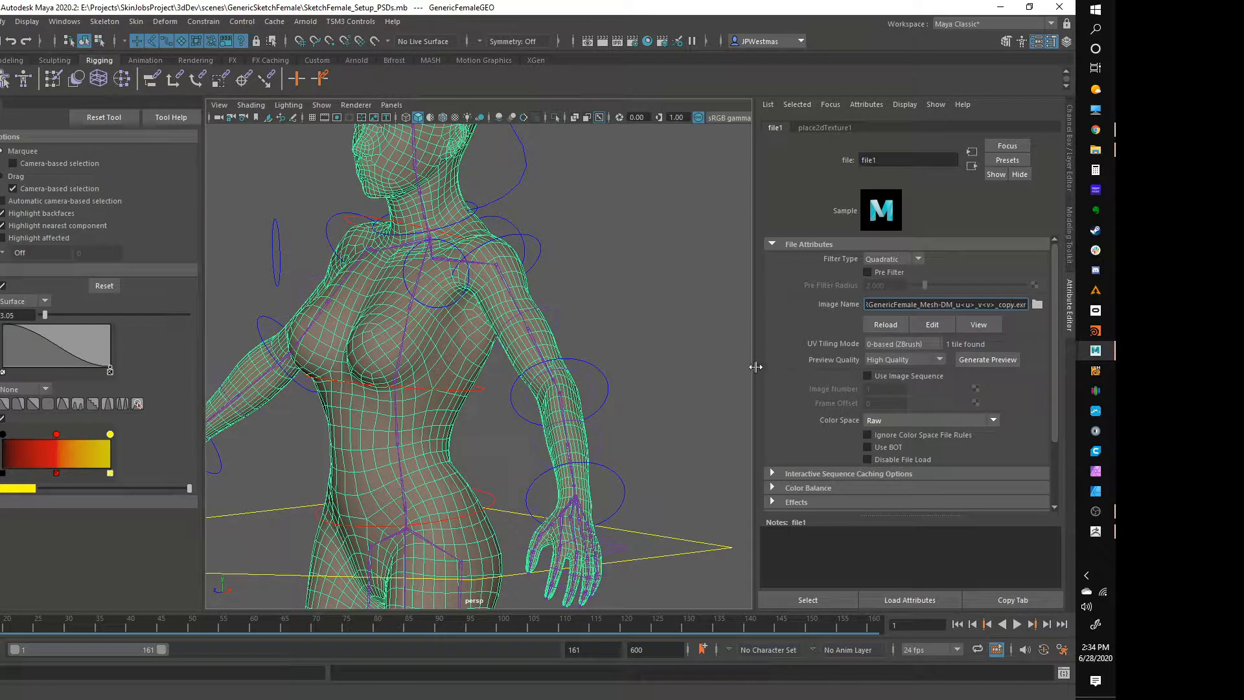
{"action": "scroll", "coordinate": [1036, 340], "scroll_direction": "down", "scroll_amount": 2}
{"action": "scroll", "coordinate": [1035, 340], "scroll_direction": "up", "scroll_amount": 2}
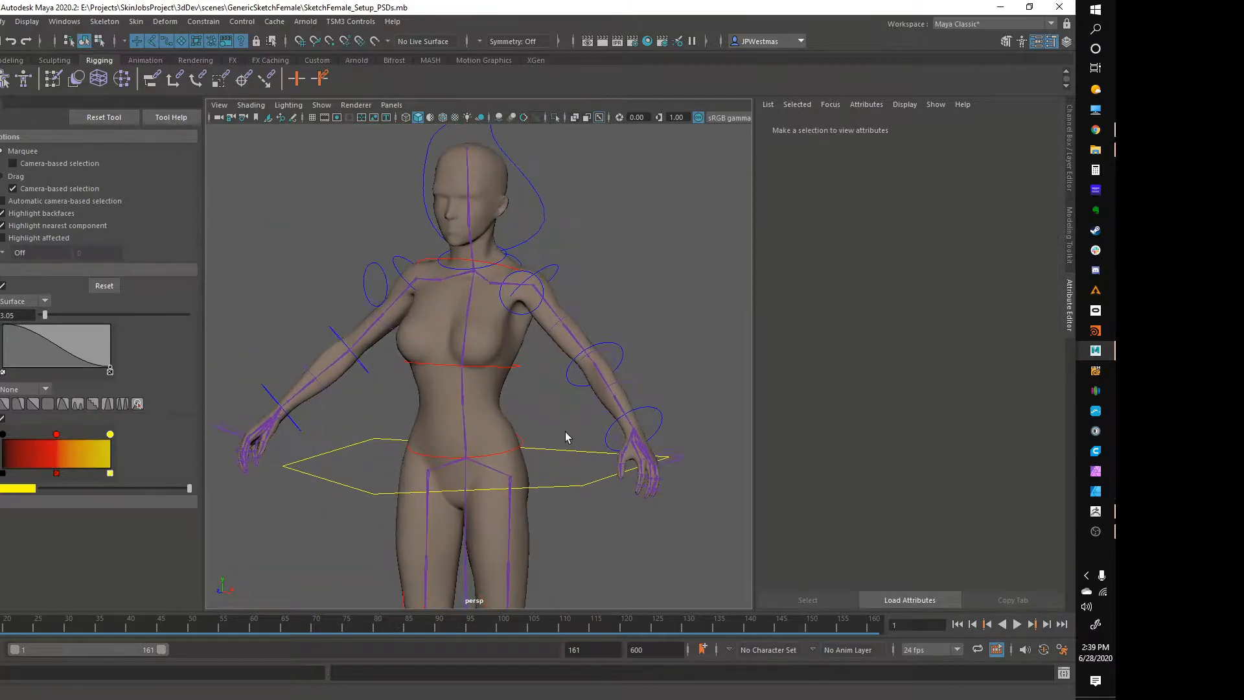
Turn on smooth mesh preview for the female body mesh and clear the selection.
{"action": "left_click", "coordinate": [504, 398]}
{"action": "left_click_drag", "start_coordinate": [508, 442], "coordinate": [549, 391], "text": "alt"}
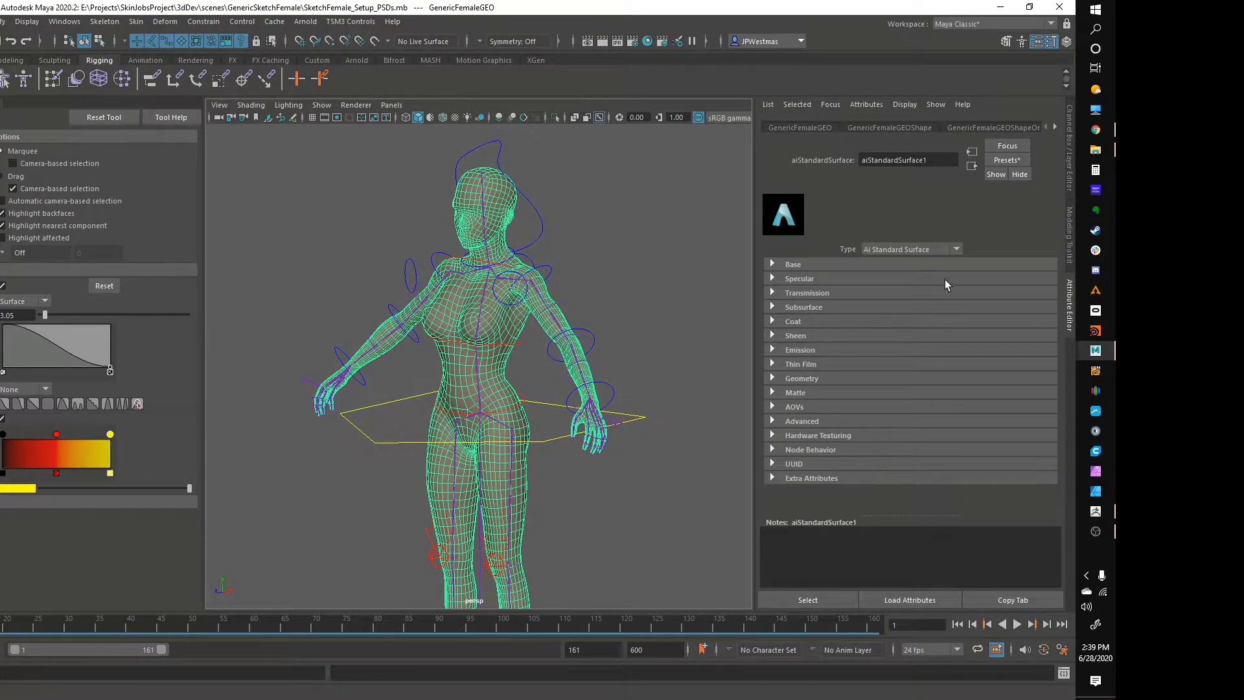
{"action": "key", "text": "3"}
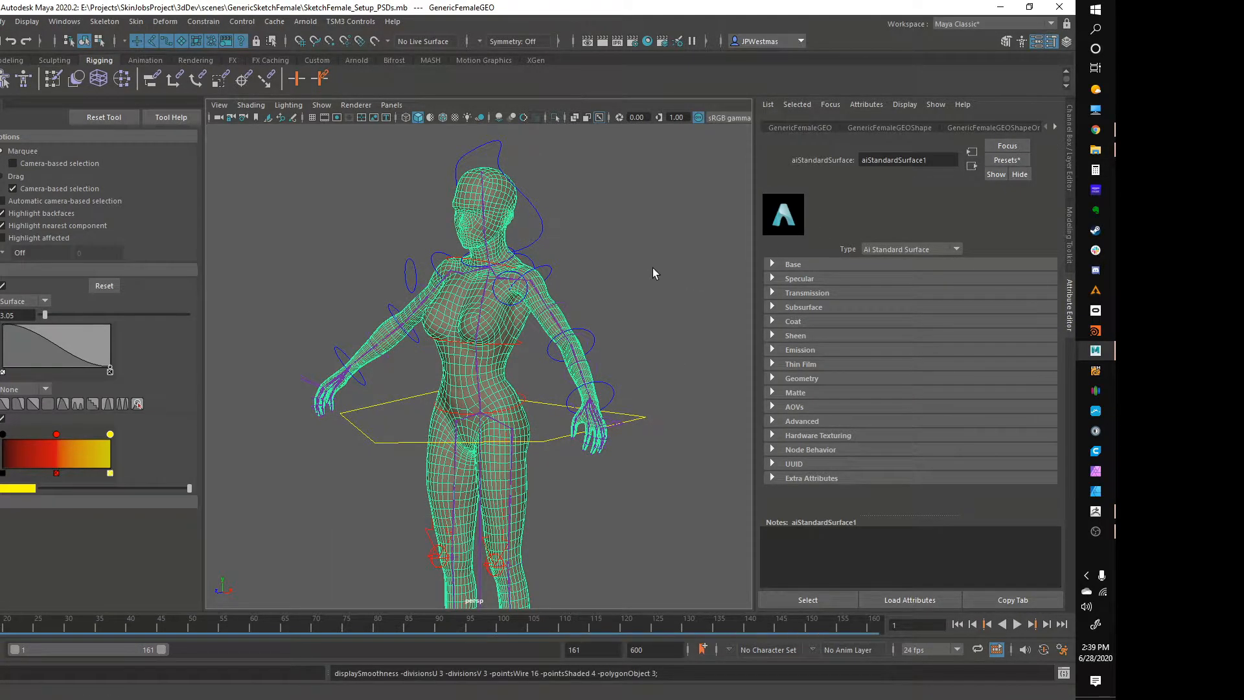
{"action": "left_click", "coordinate": [643, 276]}
{"action": "left_click_drag", "start_coordinate": [643, 276], "coordinate": [692, 273], "text": "alt"}
{"action": "left_click_drag", "start_coordinate": [622, 255], "coordinate": [618, 291], "text": "alt"}
{"action": "left_click", "coordinate": [1070, 235]}
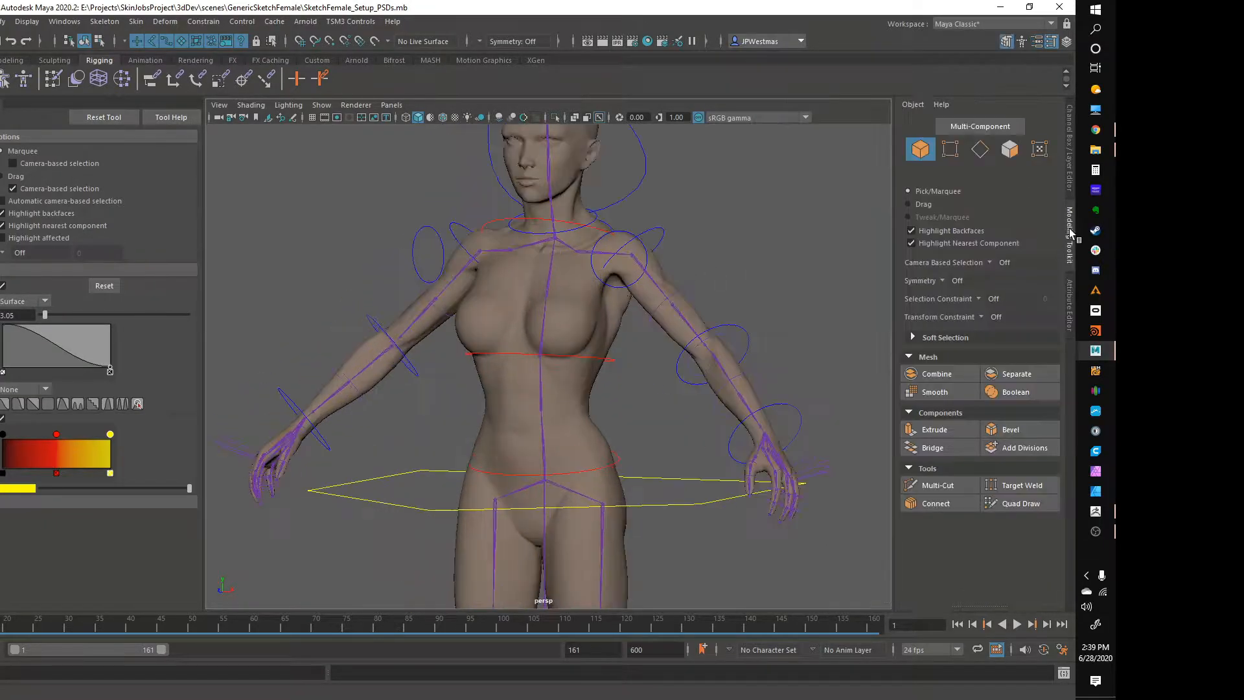
{"action": "left_click", "coordinate": [1068, 162]}
{"action": "left_click", "coordinate": [1070, 306]}
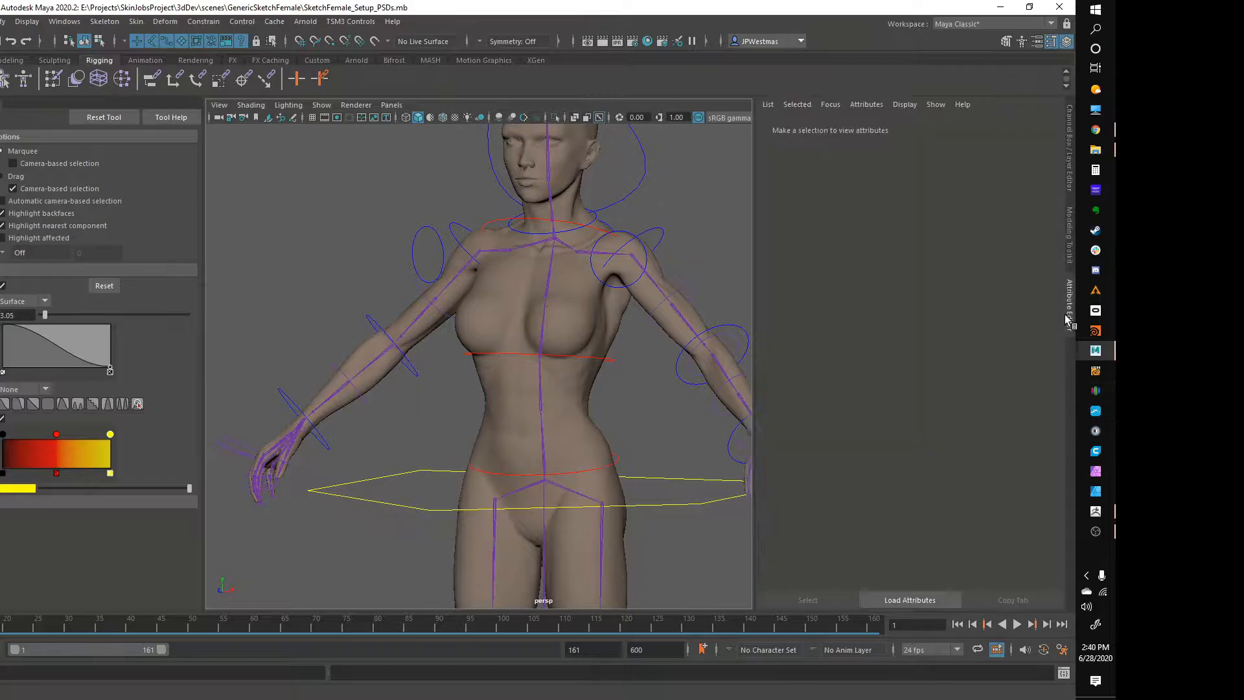
Select the body mesh and inspect its aiStandardSurface1SG shading group, file1 texture and displacementShader1 node.
{"action": "left_click", "coordinate": [508, 307]}
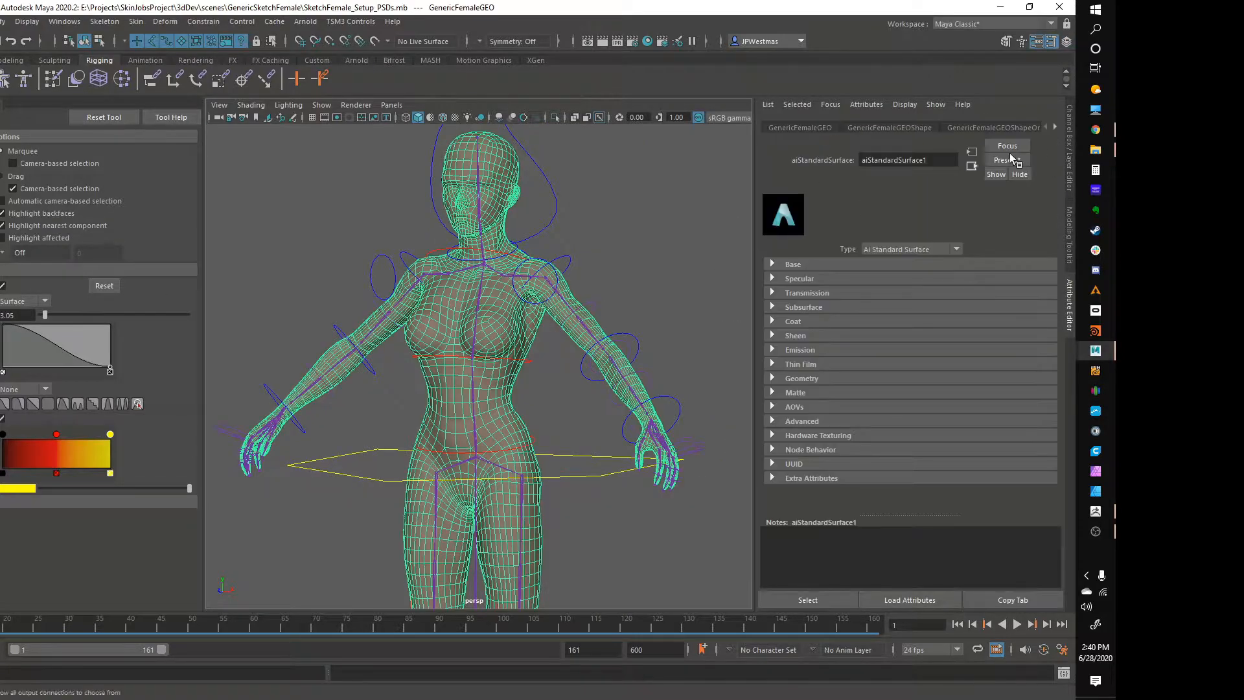
{"action": "left_click", "coordinate": [1055, 124]}
{"action": "left_click", "coordinate": [1055, 124]}
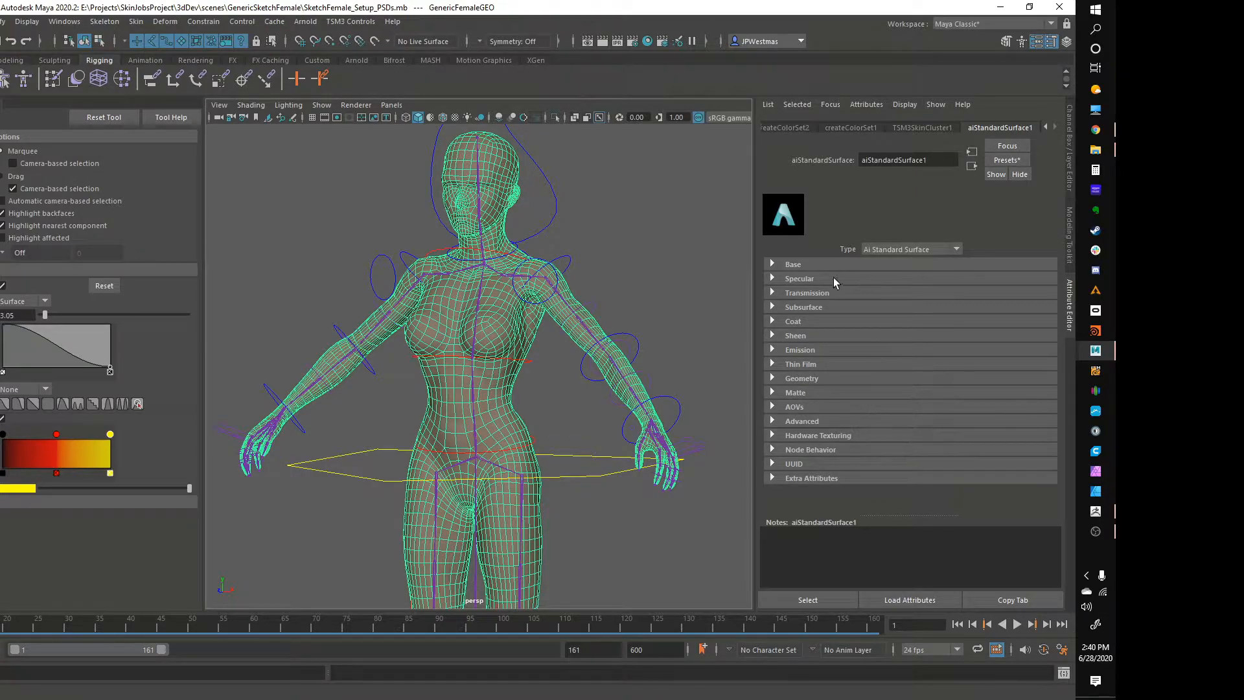
{"action": "left_click", "coordinate": [973, 165]}
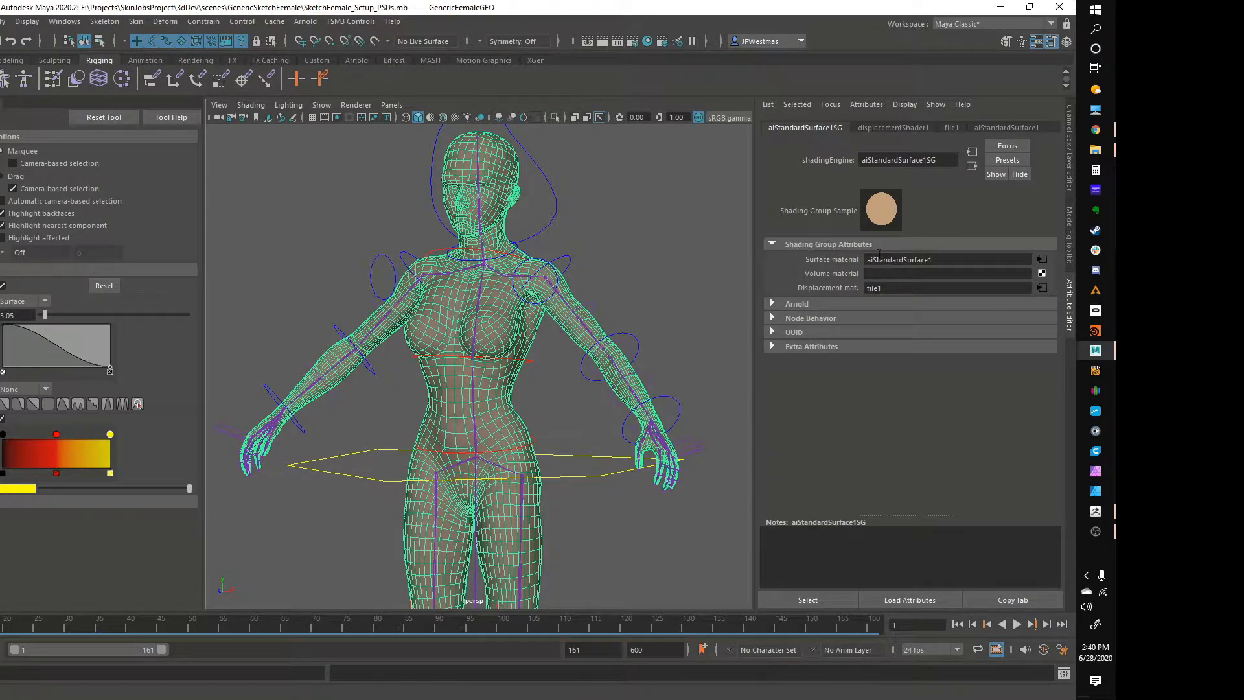
{"action": "left_click", "coordinate": [1042, 288]}
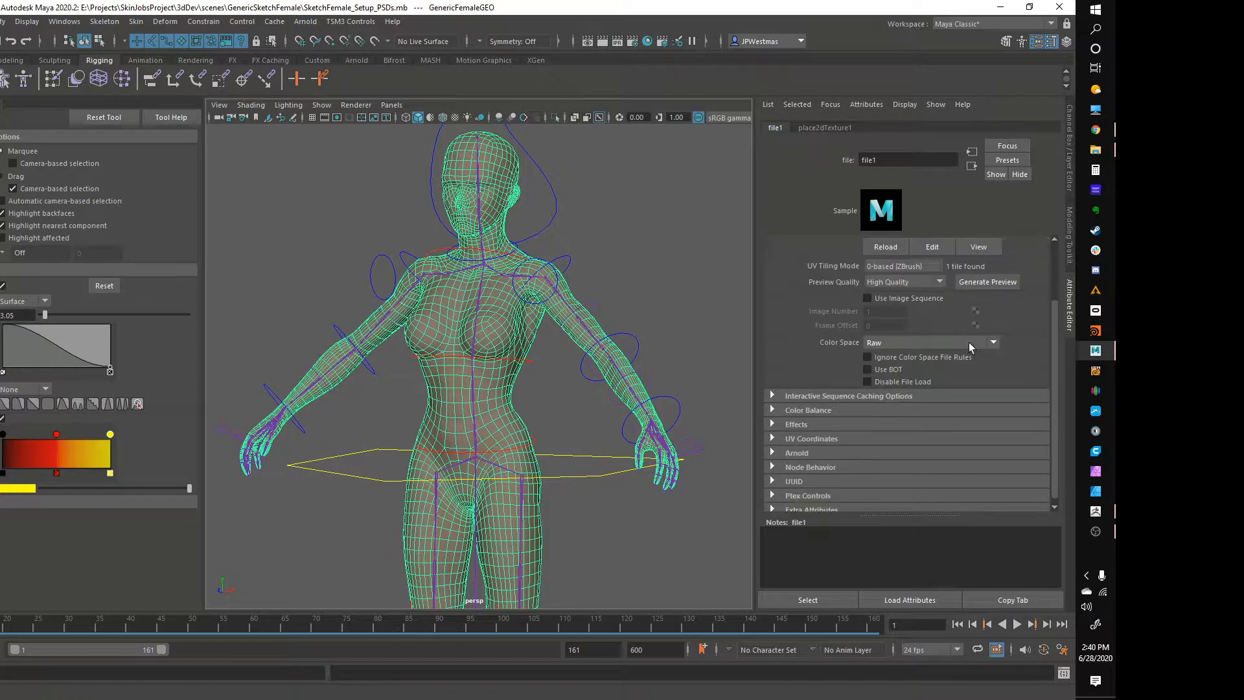
{"action": "left_click", "coordinate": [975, 166]}
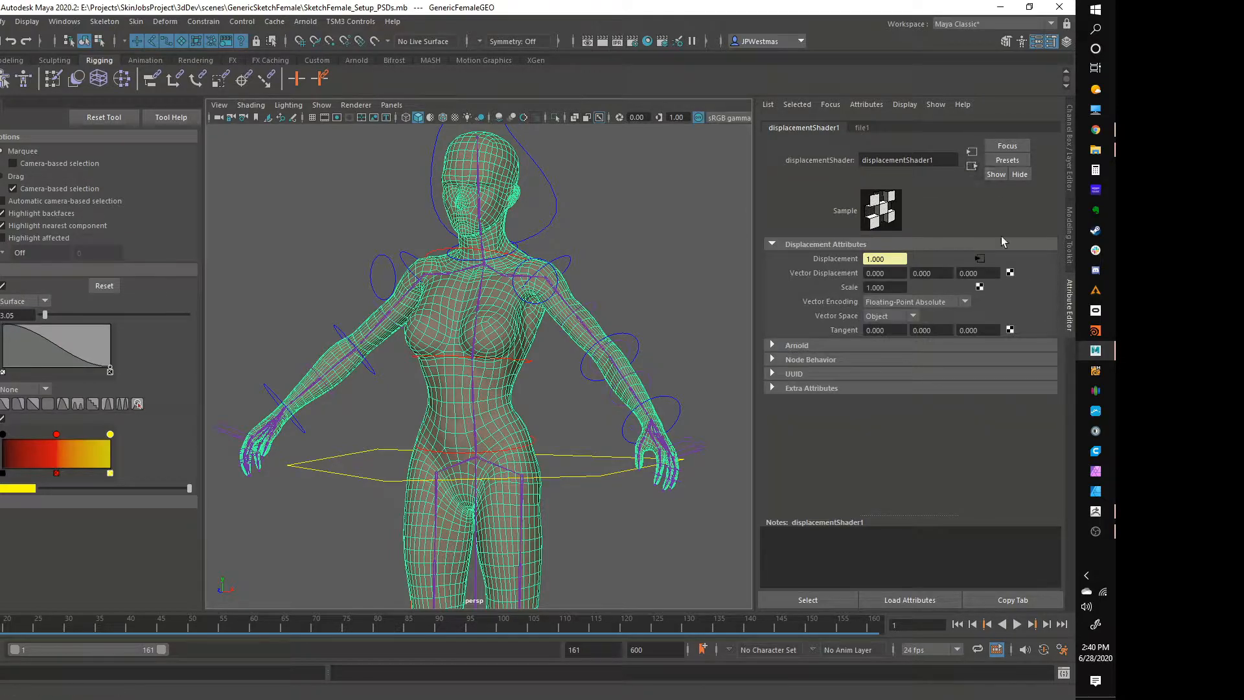
{"action": "left_click", "coordinate": [973, 153]}
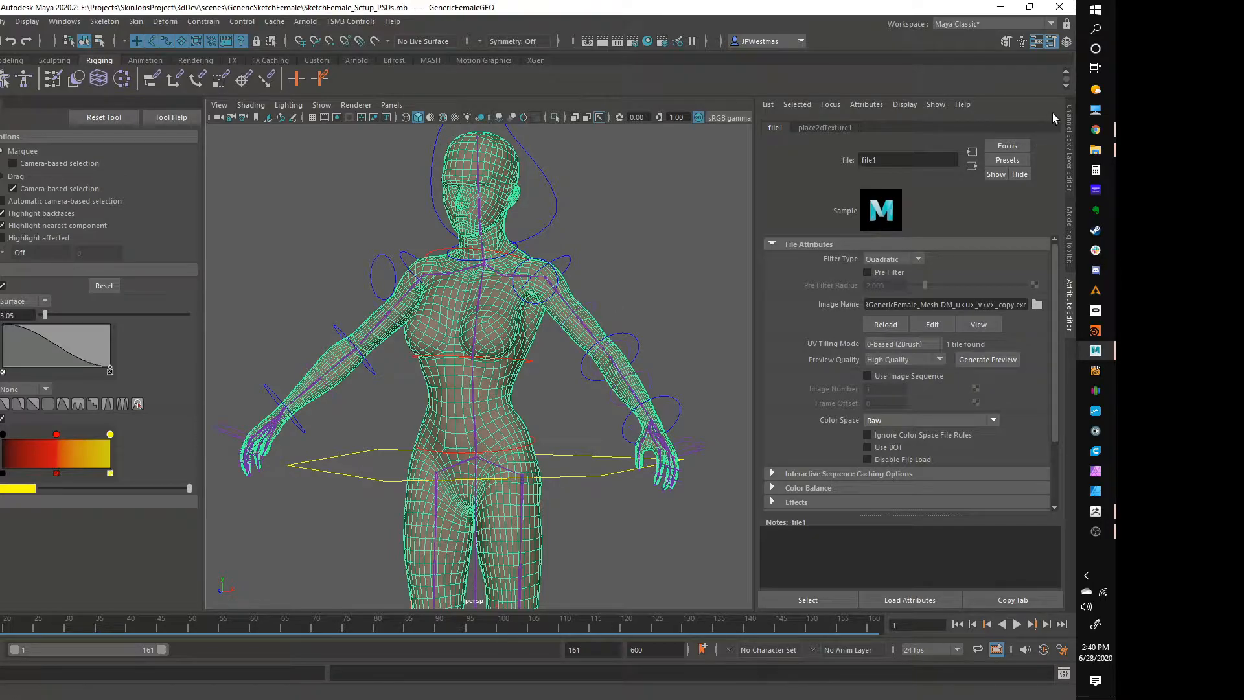
Reopen the aiStandardSurface1SG shading group, check its Arnold section and show its file1 displacement texture.
{"action": "left_click", "coordinate": [1071, 176]}
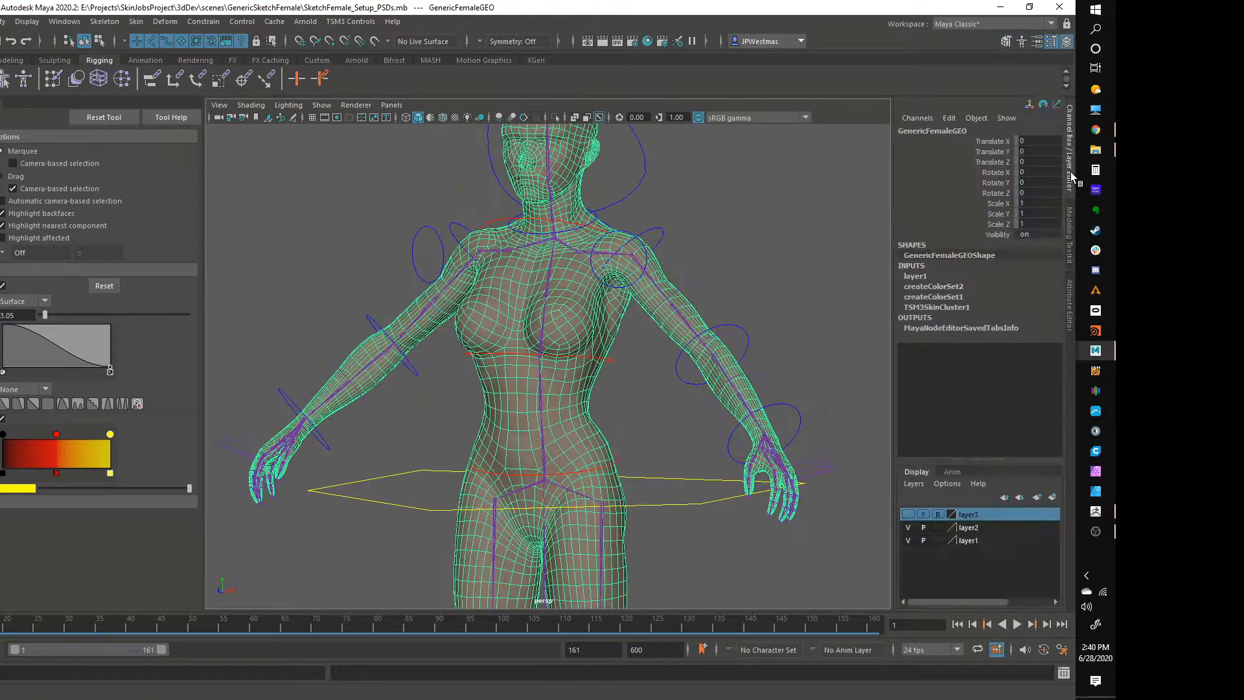
{"action": "left_click", "coordinate": [1068, 305]}
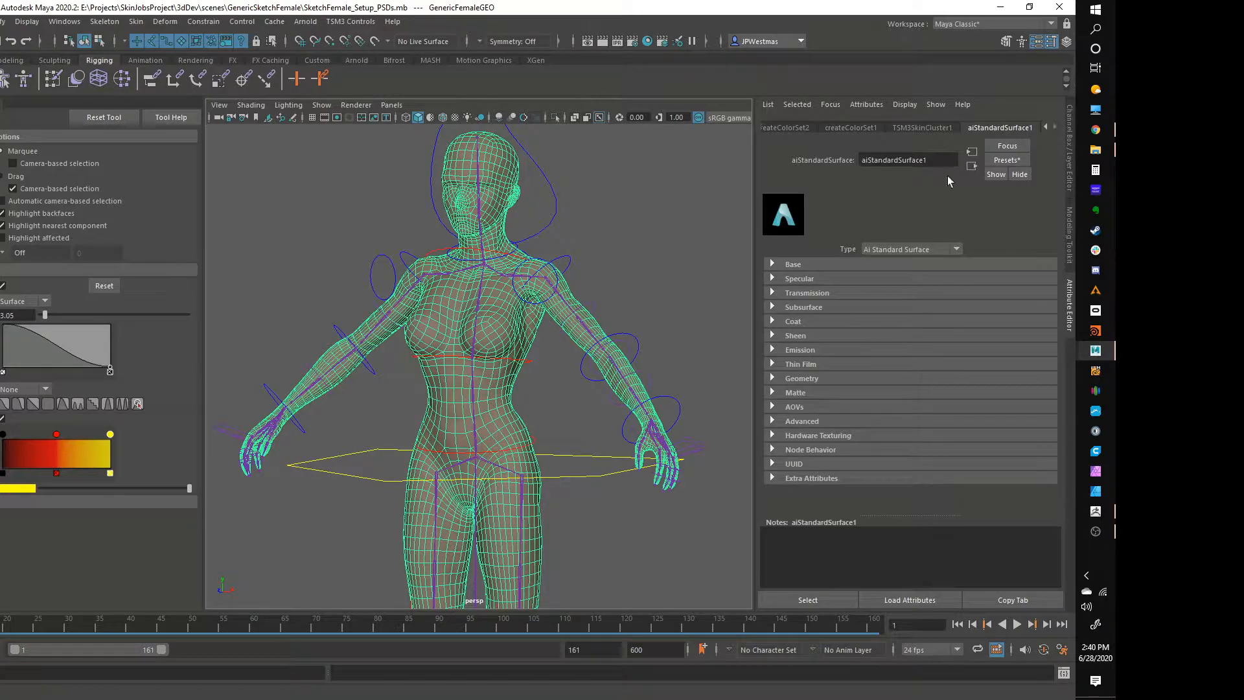
{"action": "left_click", "coordinate": [973, 166]}
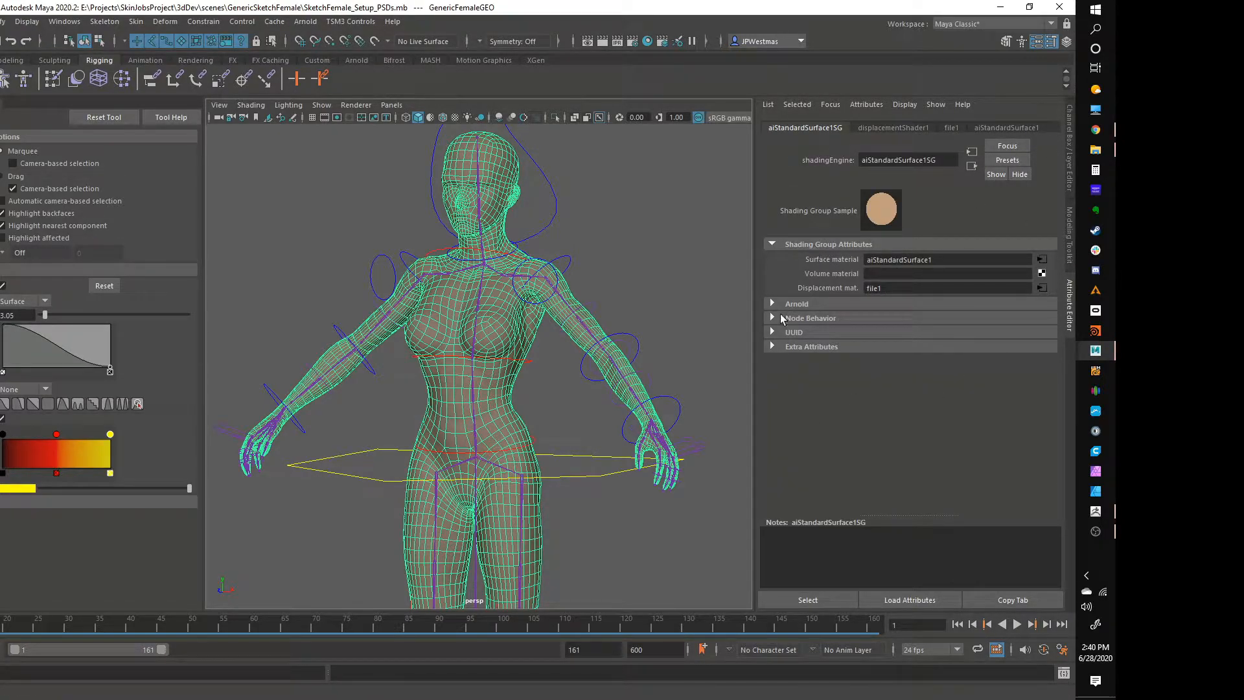
{"action": "left_click", "coordinate": [815, 304]}
{"action": "left_click", "coordinate": [816, 304]}
{"action": "left_click", "coordinate": [1042, 287]}
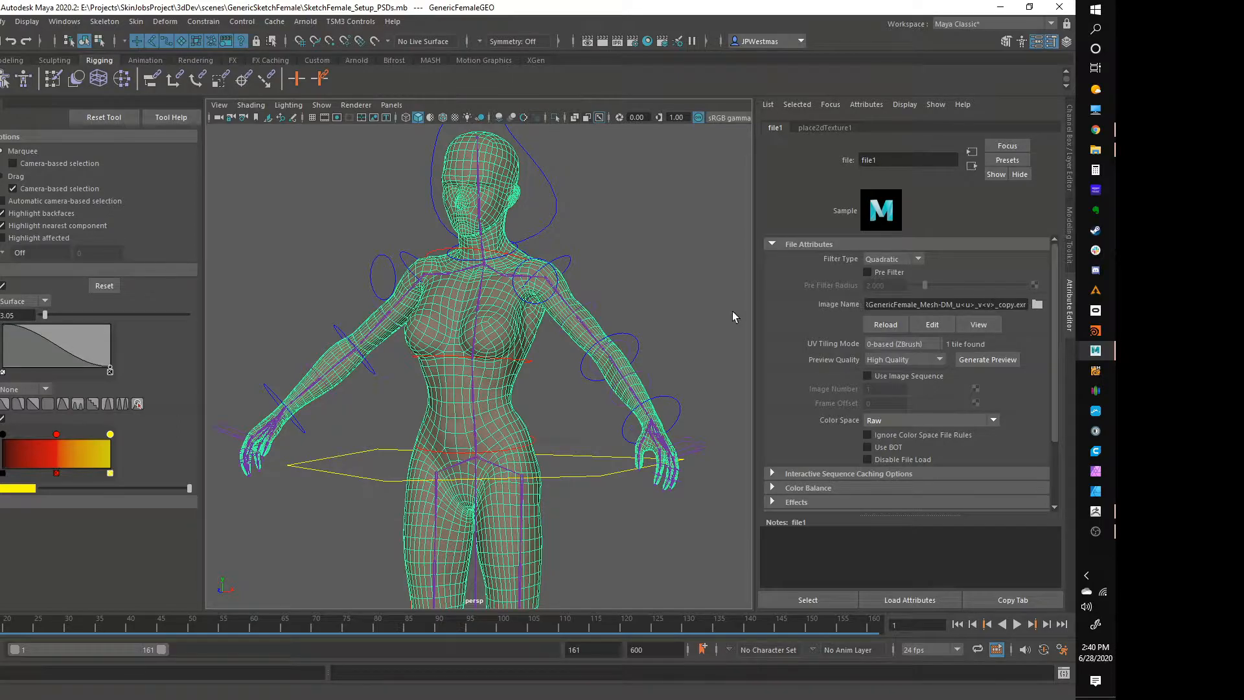
Compare the smoothed body surface with its selected wireframe from the front and at an angle.
{"action": "left_click_drag", "start_coordinate": [670, 247], "coordinate": [655, 350], "text": "alt"}
{"action": "left_click", "coordinate": [640, 279]}
{"action": "left_click", "coordinate": [504, 345]}
{"action": "left_click", "coordinate": [612, 291]}
{"action": "left_click", "coordinate": [537, 300]}
{"action": "left_click_drag", "start_coordinate": [551, 318], "coordinate": [616, 324], "text": "alt"}
{"action": "left_click", "coordinate": [682, 283]}
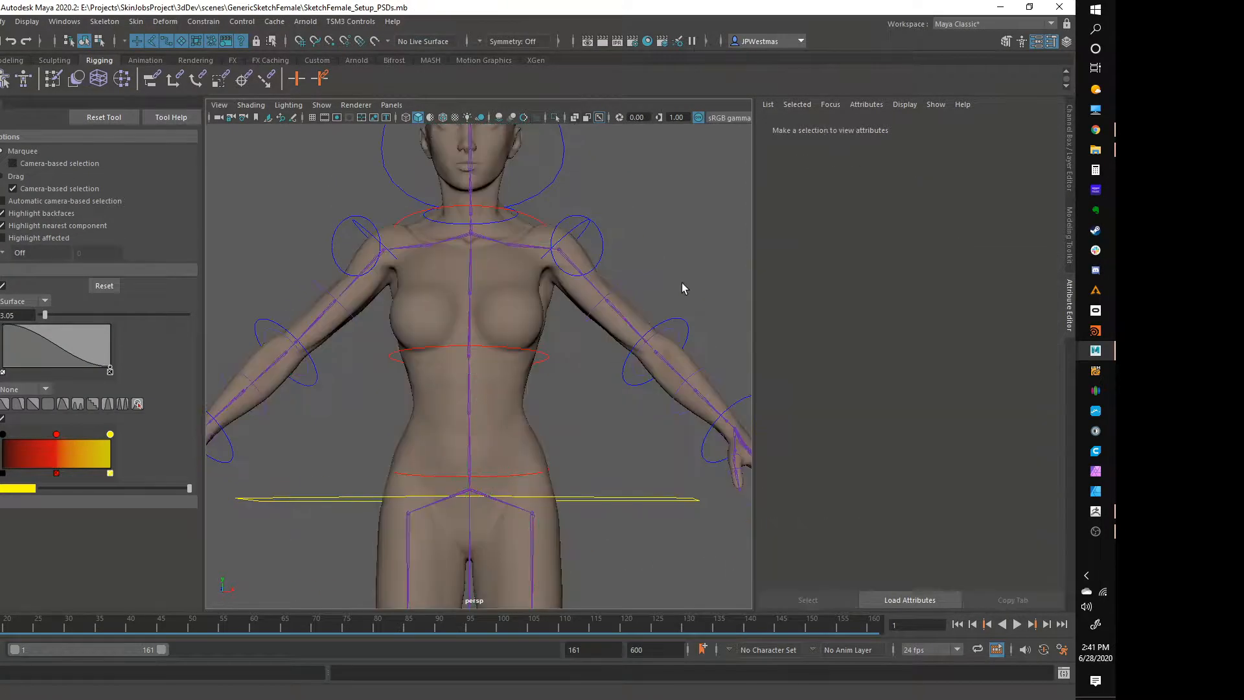
{"action": "right_click_drag", "start_coordinate": [682, 282], "coordinate": [570, 300], "text": "alt"}
{"action": "left_click_drag", "start_coordinate": [570, 300], "coordinate": [489, 336], "text": "alt"}
Select the body mesh and look through its attribute nodes up to the aiStandardSurface1 material.
{"action": "left_click", "coordinate": [493, 338]}
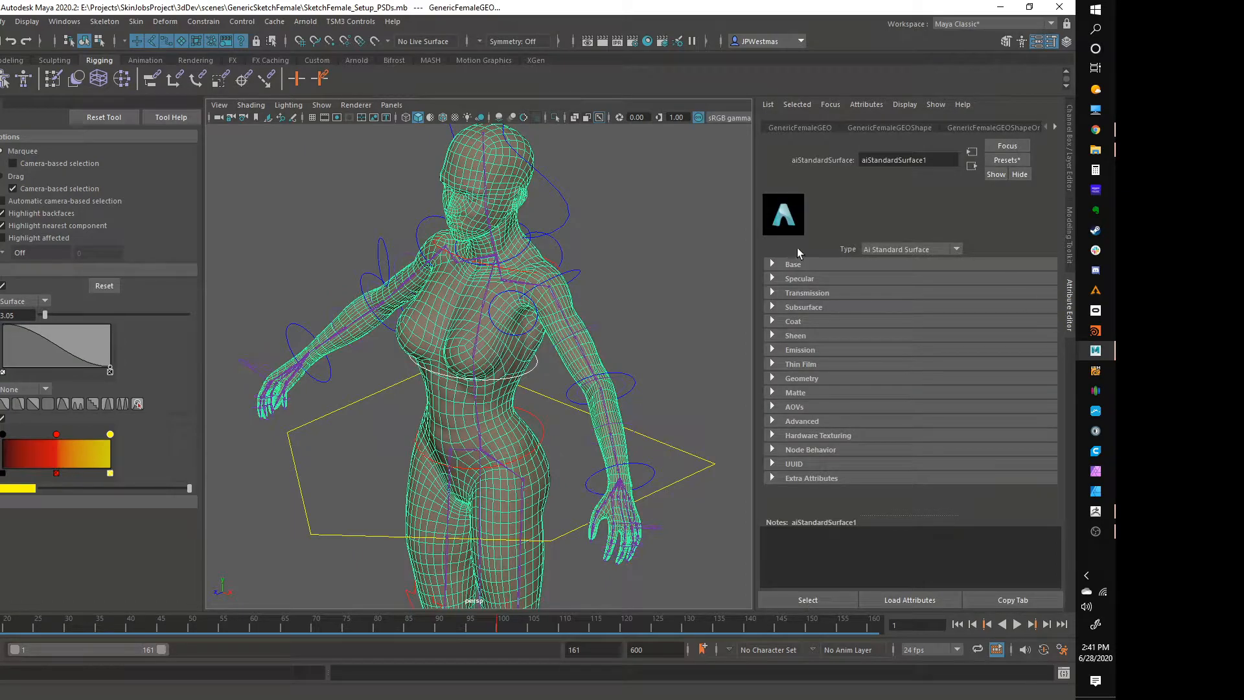
{"action": "left_click", "coordinate": [1053, 127]}
{"action": "left_click", "coordinate": [1052, 127]}
{"action": "left_click", "coordinate": [1052, 127]}
{"action": "left_click", "coordinate": [1049, 125]}
{"action": "left_click", "coordinate": [1048, 126]}
{"action": "left_click_drag", "start_coordinate": [615, 348], "coordinate": [527, 365], "text": "alt"}
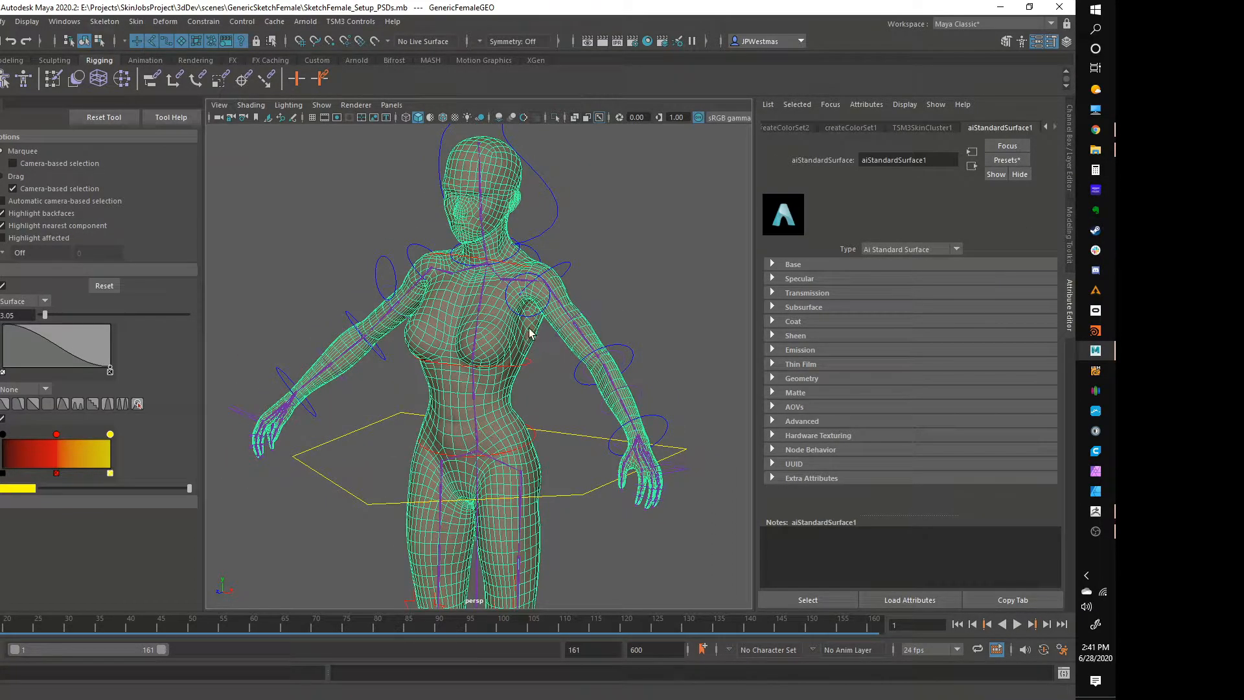
{"action": "left_click_drag", "start_coordinate": [567, 347], "coordinate": [656, 282], "text": "alt"}
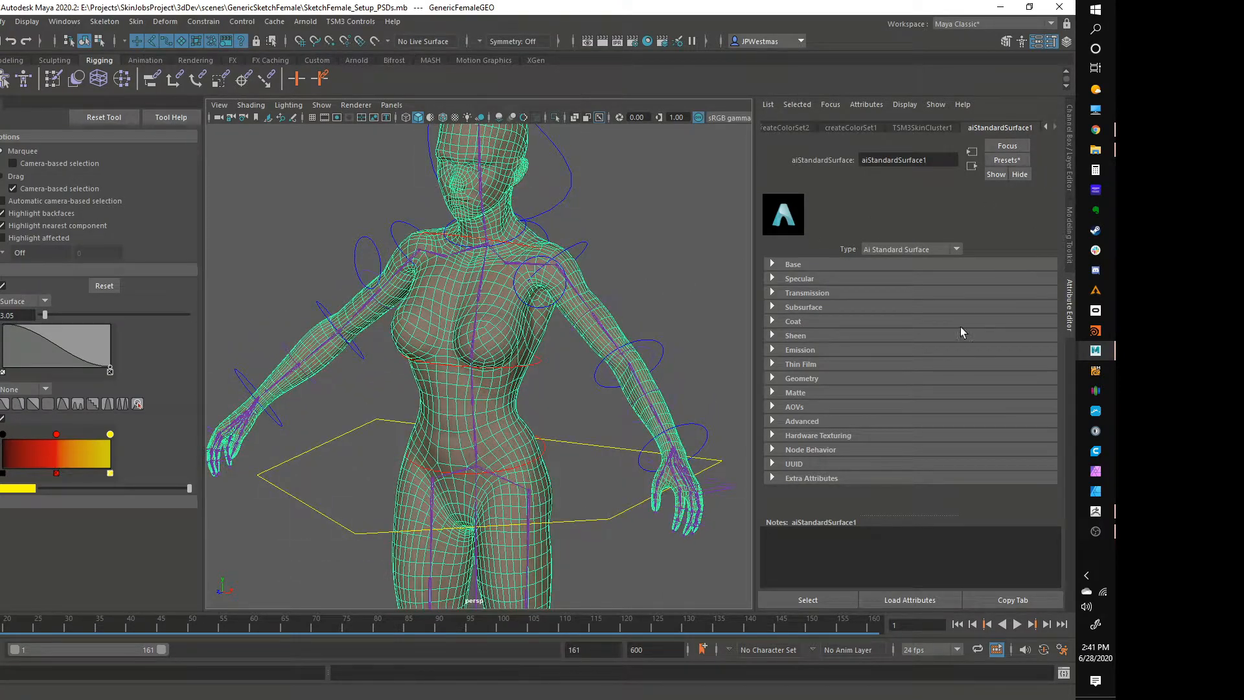
Open displacementShader1 through the material's shading group and its file1 texture, trying a scale of 2 before setting it to 5.
{"action": "left_click", "coordinate": [976, 168]}
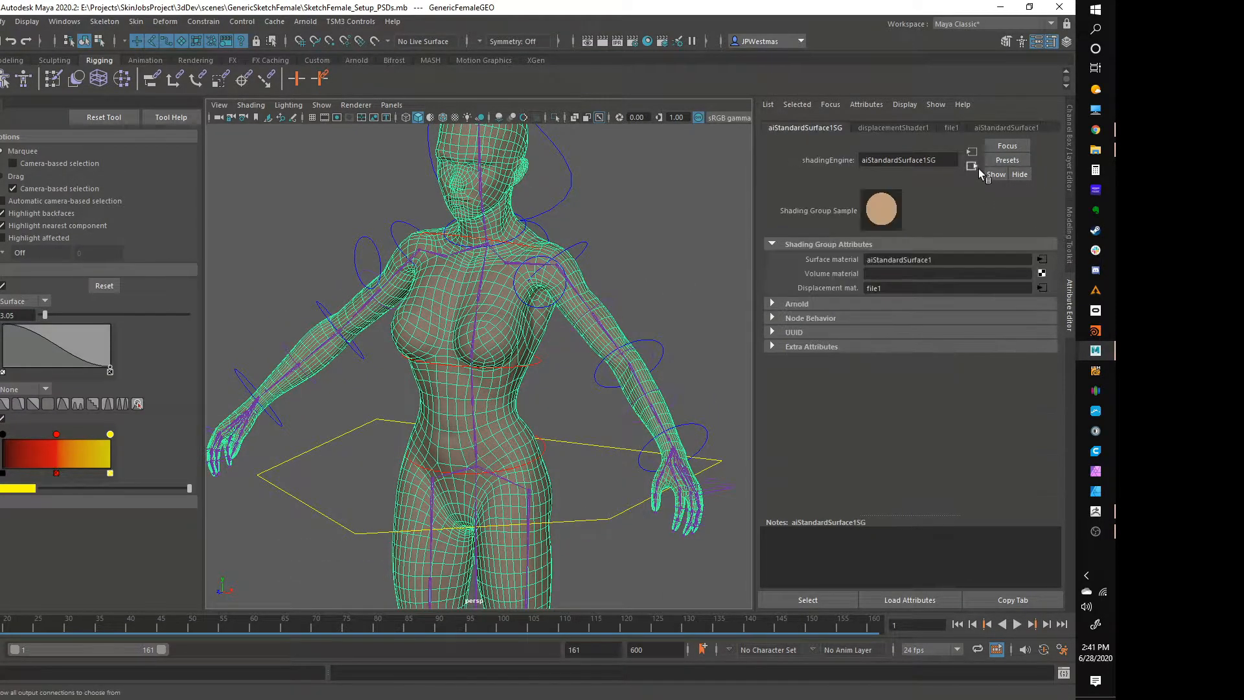
{"action": "left_click", "coordinate": [1041, 287]}
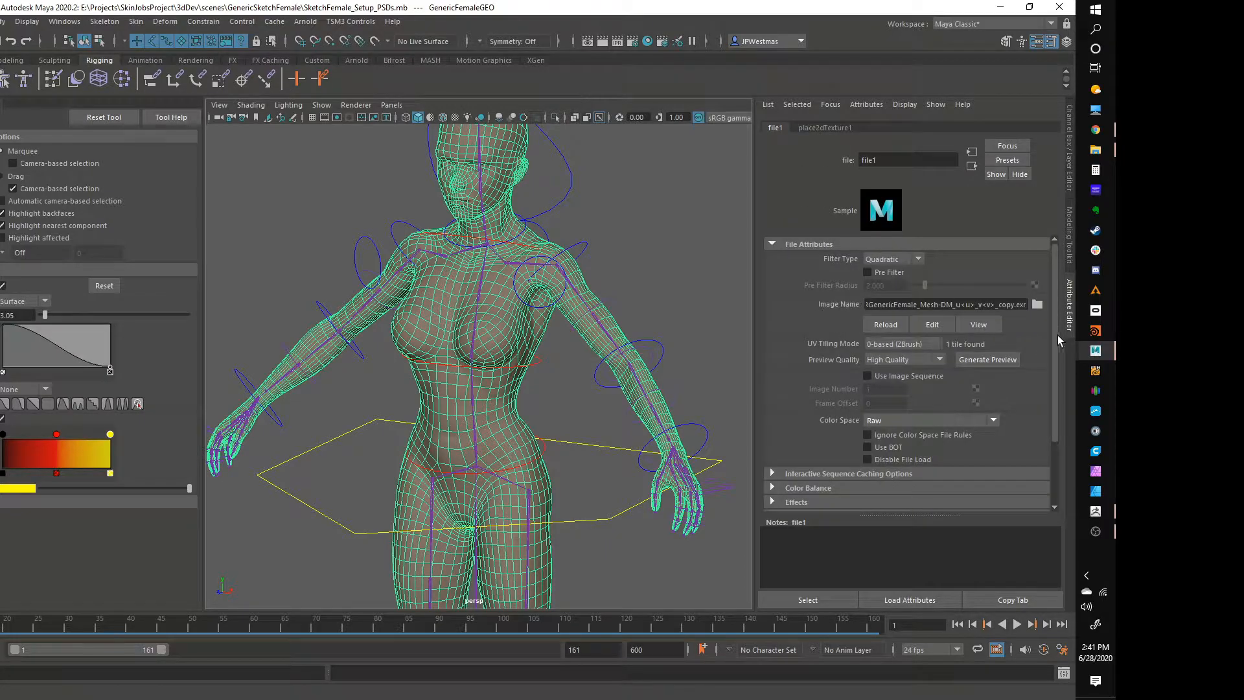
{"action": "left_click", "coordinate": [974, 167]}
{"action": "left_click", "coordinate": [886, 286]}
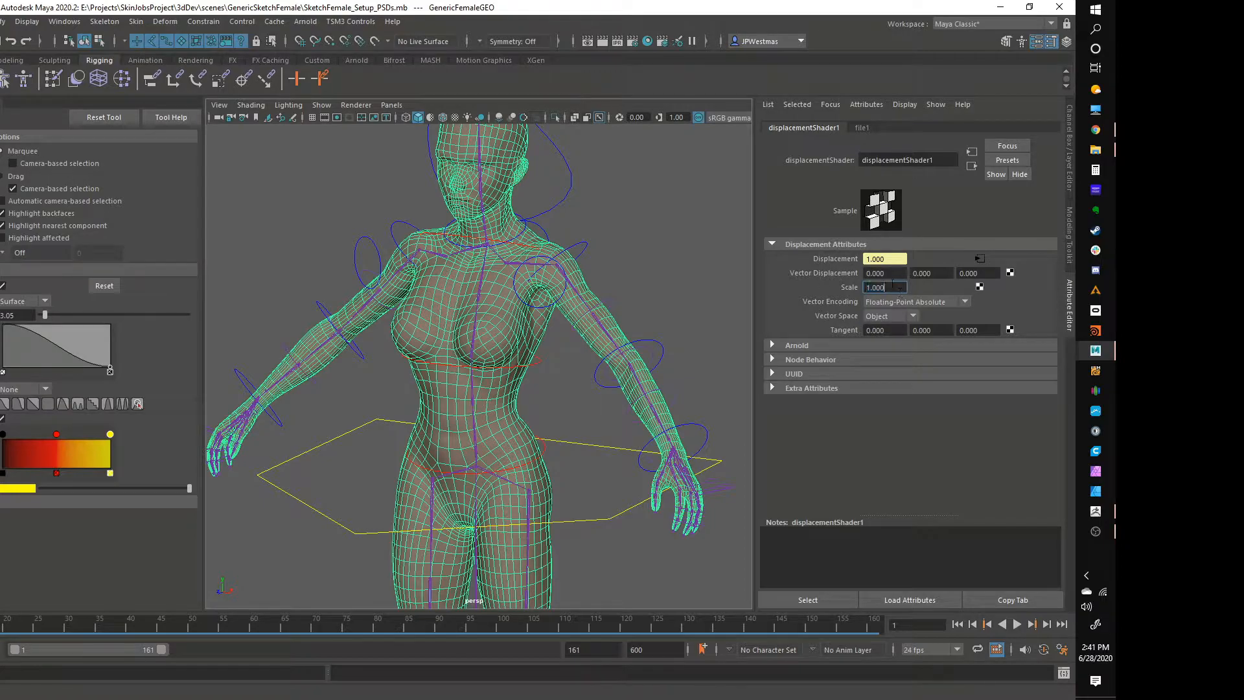
{"action": "type", "text": "2"}
{"action": "key", "text": "Return"}
{"action": "type", "text": "5"}
{"action": "key", "text": "Return"}
Examine the displaced body from the side and front while scrubbing and playing the animation.
{"action": "left_click_drag", "start_coordinate": [683, 286], "coordinate": [402, 285], "text": "alt"}
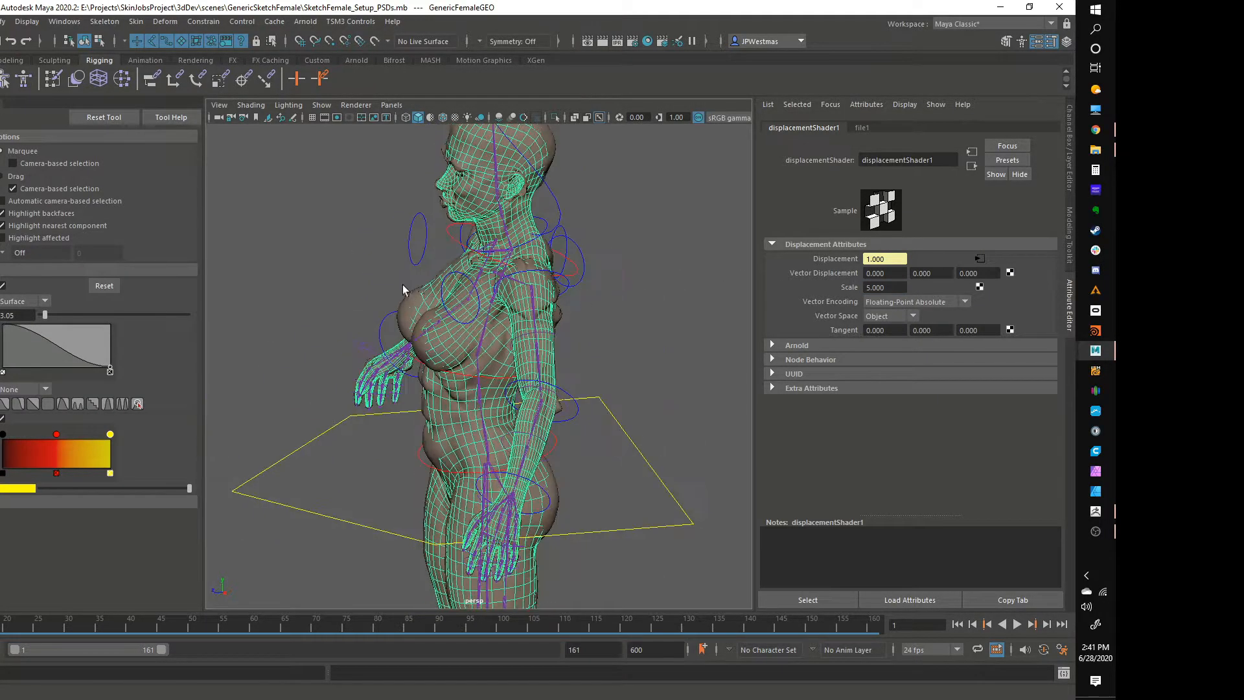
{"action": "right_click_drag", "start_coordinate": [402, 285], "coordinate": [583, 311], "text": "alt"}
{"action": "left_click_drag", "start_coordinate": [674, 327], "coordinate": [403, 384], "text": "alt"}
{"action": "mouse_move", "coordinate": [45, 625]}
{"action": "left_mouse_down"}
{"action": "mouse_move", "coordinate": [589, 697]}
{"action": "mouse_move", "coordinate": [258, 647]}
{"action": "mouse_move", "coordinate": [307, 647]}
{"action": "mouse_move", "coordinate": [400, 656]}
{"action": "mouse_move", "coordinate": [1, 648]}
{"action": "left_mouse_up"}
{"action": "left_click_drag", "start_coordinate": [227, 543], "coordinate": [525, 433], "text": "alt"}
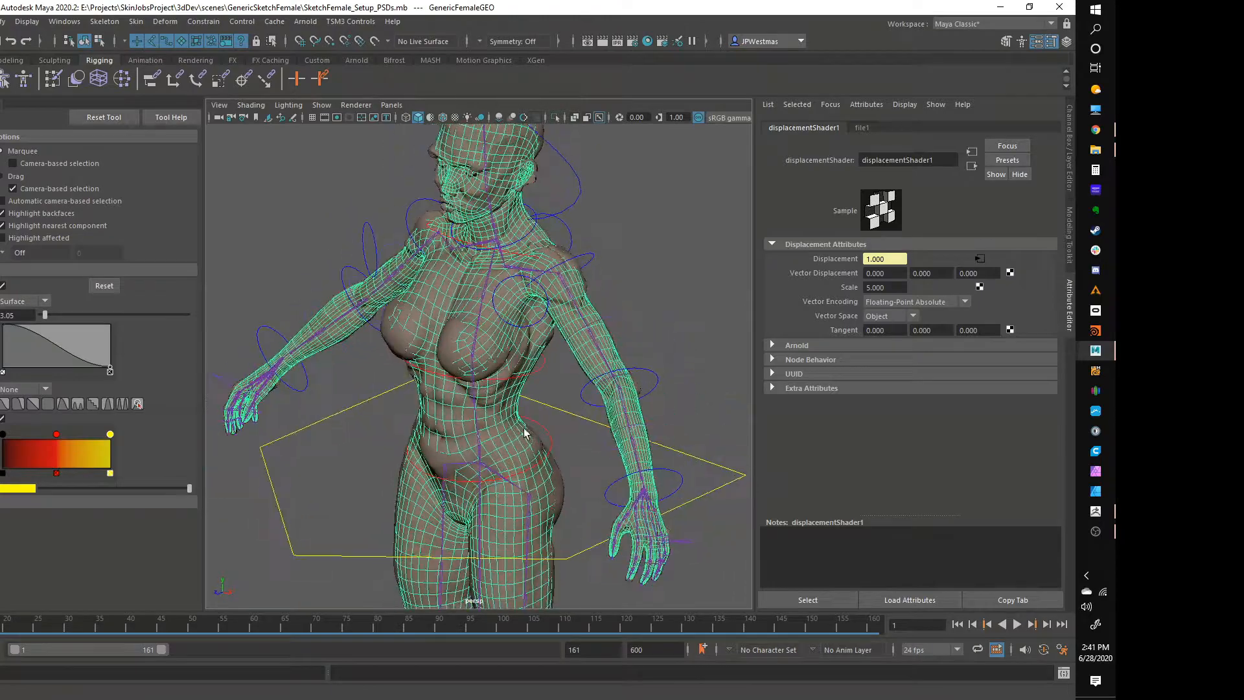
{"action": "key", "text": "alt+v"}
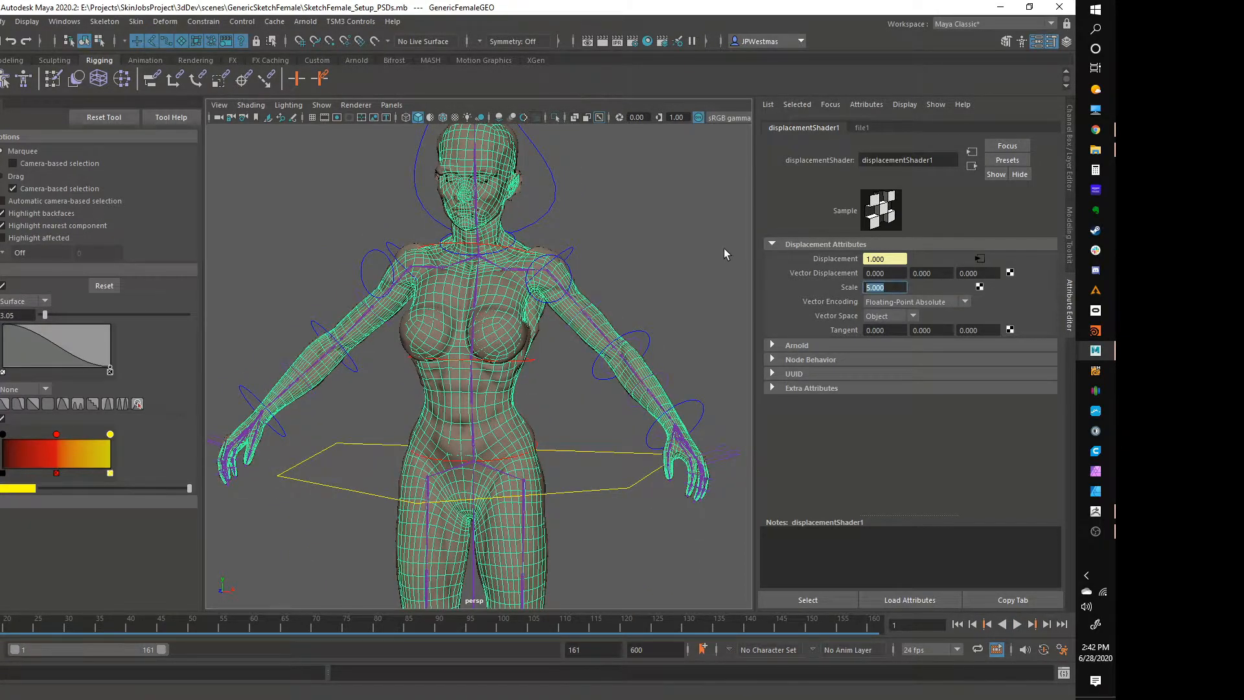
Deselect the body mesh, select the left lower arm control and examine the shaded torso and arm from several angles.
{"action": "left_click", "coordinate": [670, 255]}
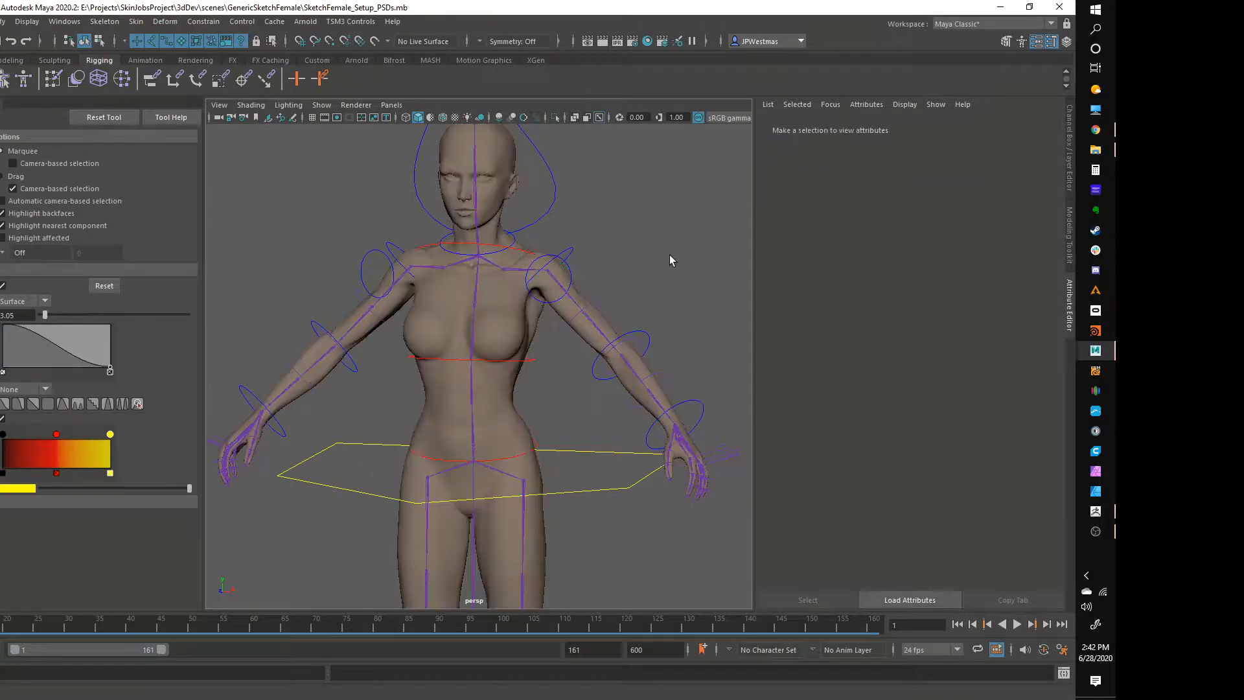
{"action": "left_click_drag", "start_coordinate": [688, 278], "coordinate": [417, 401], "text": "alt"}
{"action": "left_click", "coordinate": [606, 448]}
{"action": "right_click_drag", "start_coordinate": [417, 401], "coordinate": [580, 424], "text": "alt"}
{"action": "middle_click_drag", "start_coordinate": [582, 443], "coordinate": [586, 428], "text": "alt"}
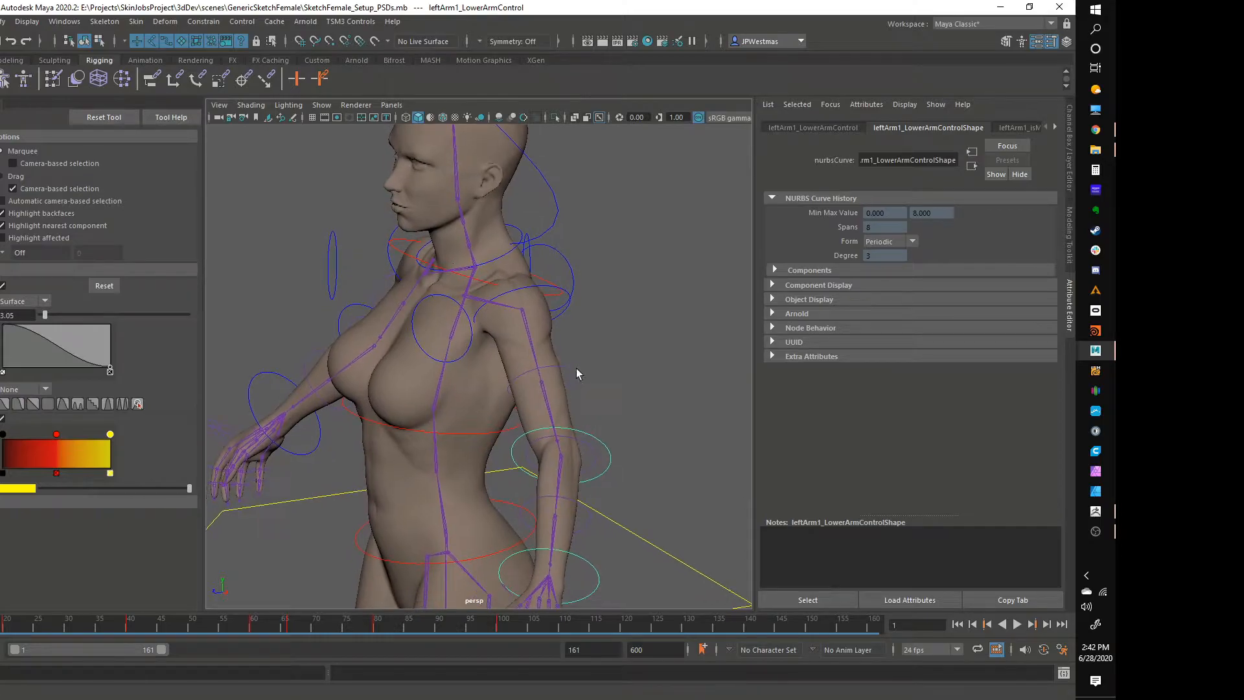
{"action": "left_click_drag", "start_coordinate": [512, 310], "coordinate": [565, 295], "text": "alt"}
{"action": "right_click_drag", "start_coordinate": [565, 296], "coordinate": [468, 311], "text": "alt"}
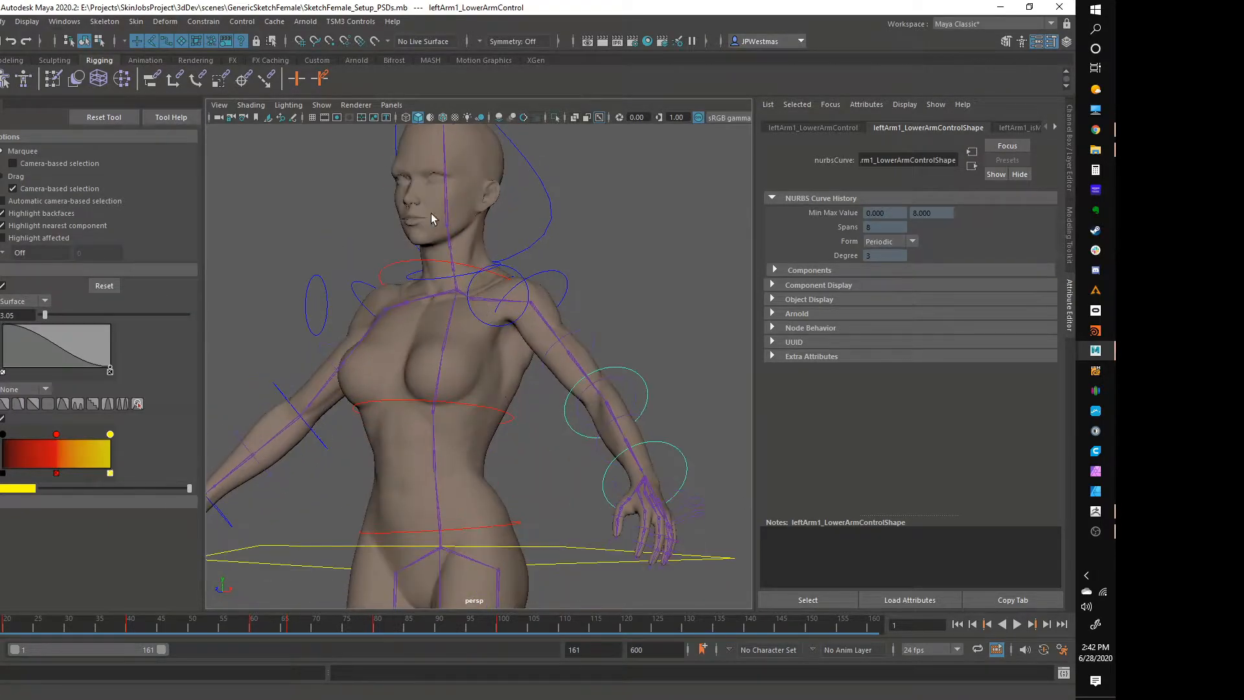
Examine the head and face up close, return to the upper body and deselect the left lower arm control.
{"action": "middle_click_drag", "start_coordinate": [440, 209], "coordinate": [463, 271], "text": "alt"}
{"action": "right_click_drag", "start_coordinate": [463, 271], "coordinate": [549, 373], "text": "alt"}
{"action": "left_click_drag", "start_coordinate": [490, 356], "coordinate": [548, 367], "text": "alt"}
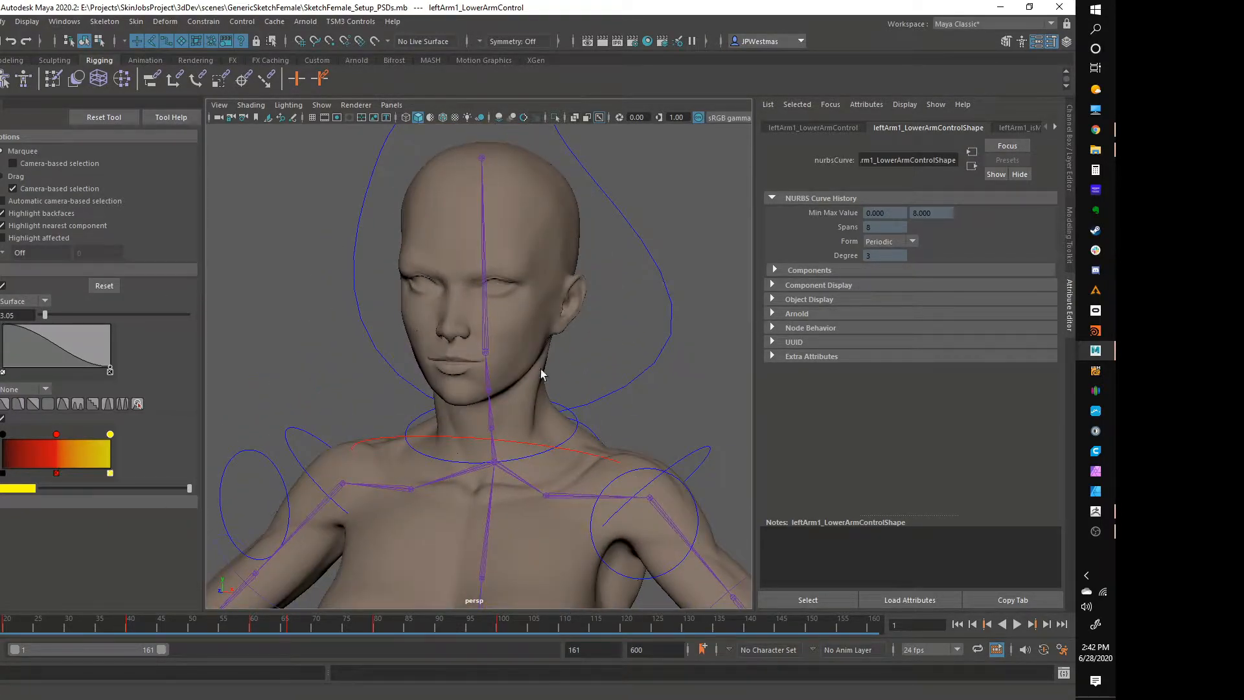
{"action": "right_click_drag", "start_coordinate": [434, 341], "coordinate": [496, 349], "text": "alt"}
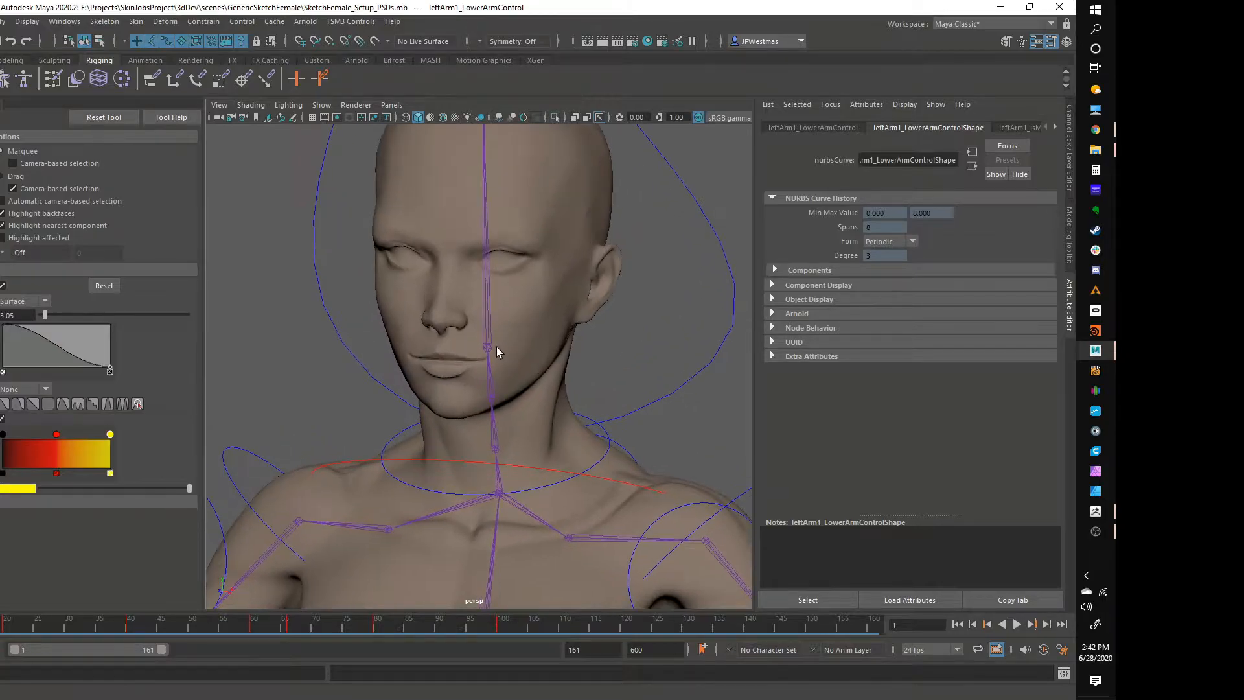
{"action": "middle_click_drag", "start_coordinate": [463, 351], "coordinate": [481, 371], "text": "alt"}
{"action": "left_click_drag", "start_coordinate": [552, 374], "coordinate": [494, 364], "text": "alt"}
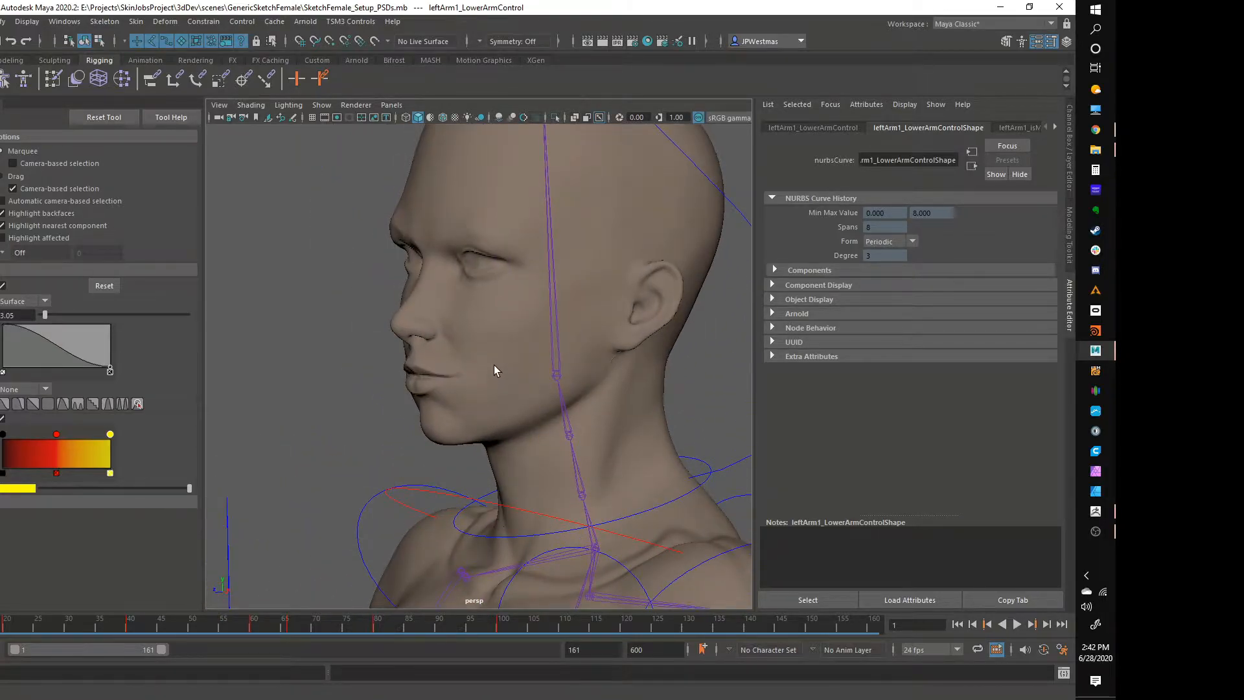
{"action": "left_click_drag", "start_coordinate": [450, 340], "coordinate": [490, 386], "text": "alt"}
{"action": "mouse_move", "coordinate": [592, 384]}
{"action": "left_mouse_down", "text": "alt"}
{"action": "mouse_move", "coordinate": [453, 389]}
{"action": "mouse_move", "coordinate": [600, 389]}
{"action": "left_mouse_up", "text": "alt"}
{"action": "right_click_drag", "start_coordinate": [600, 389], "coordinate": [522, 489], "text": "alt"}
{"action": "middle_click_drag", "start_coordinate": [523, 489], "coordinate": [583, 361], "text": "alt"}
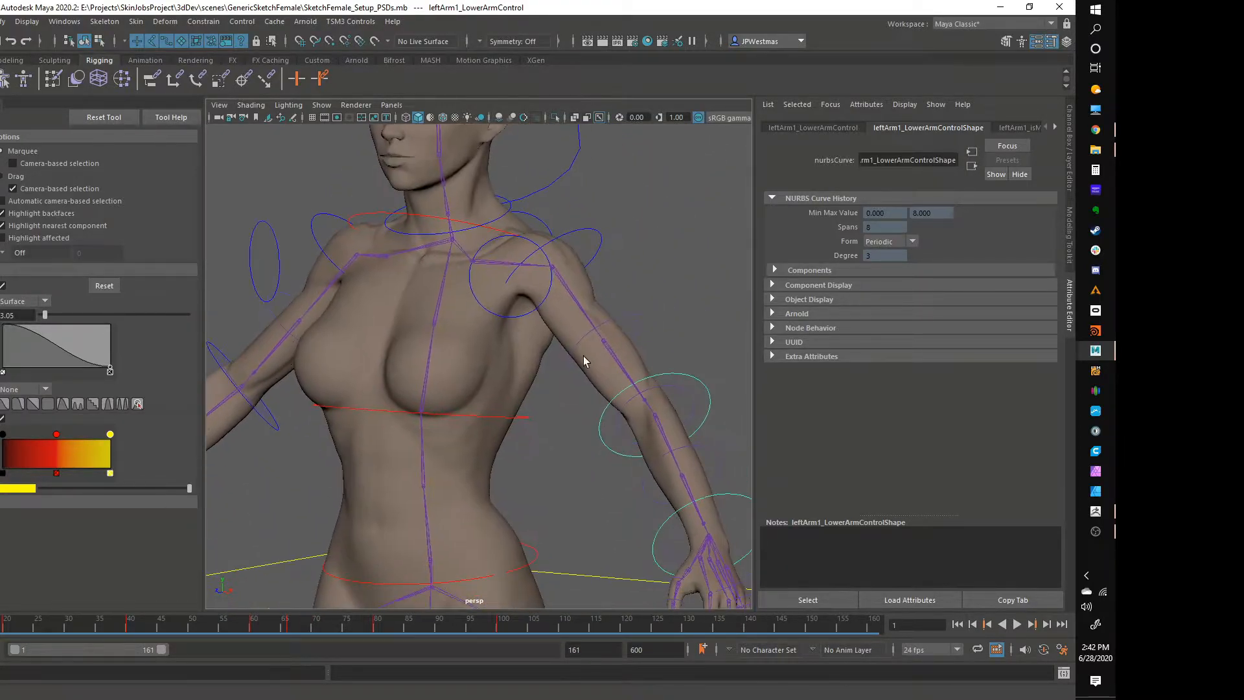
{"action": "right_click_drag", "start_coordinate": [583, 356], "coordinate": [491, 390], "text": "alt"}
{"action": "left_click_drag", "start_coordinate": [638, 382], "coordinate": [626, 429], "text": "alt"}
{"action": "left_click", "coordinate": [600, 427]}
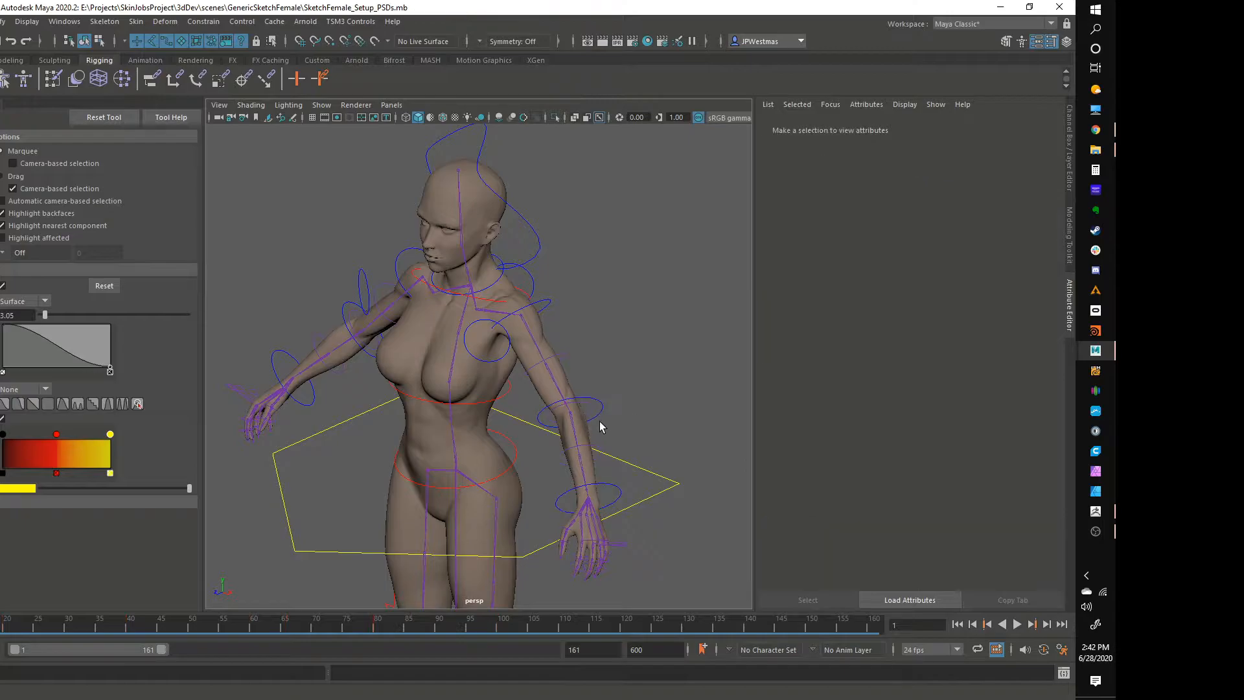
Play the animation while inspecting the left arm and shoulder, stopping at frame 58 with the arm raised.
{"action": "left_click_drag", "start_coordinate": [0, 630], "coordinate": [2, 630]}
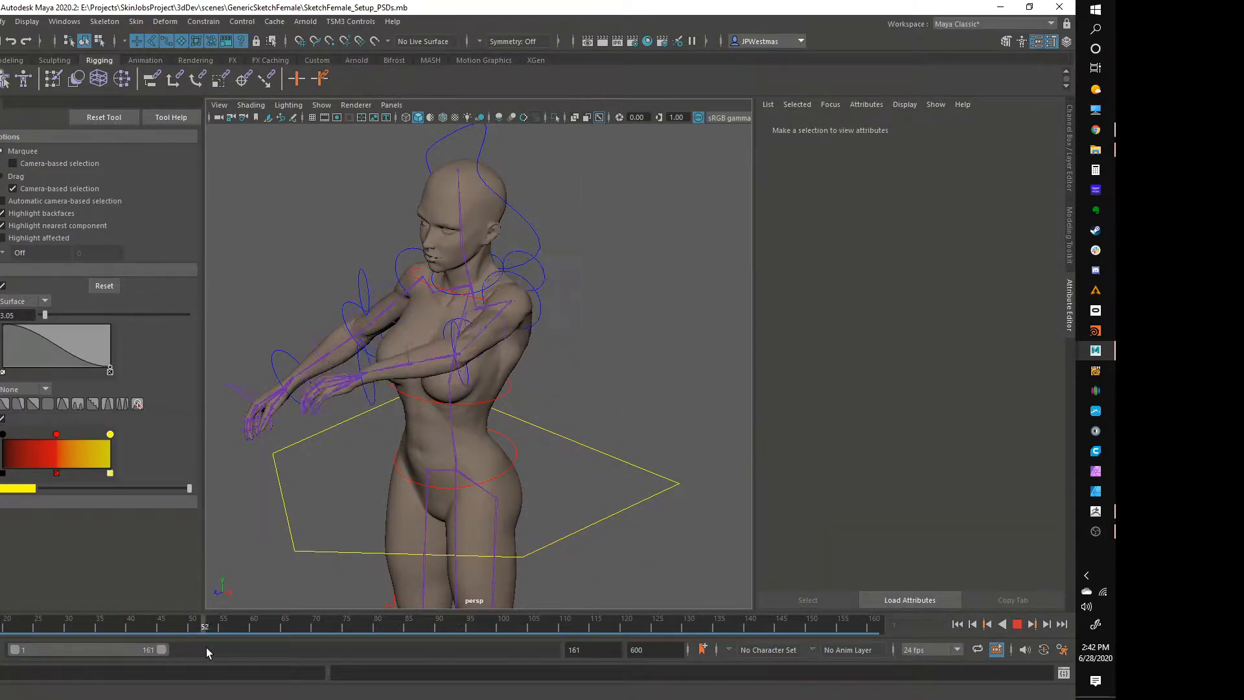
{"action": "key", "text": "alt+v"}
{"action": "left_click_drag", "start_coordinate": [581, 333], "coordinate": [604, 424], "text": "alt"}
{"action": "right_click_drag", "start_coordinate": [491, 391], "coordinate": [442, 399], "text": "alt"}
{"action": "left_click_drag", "start_coordinate": [442, 398], "coordinate": [509, 281], "text": "alt"}
{"action": "middle_click_drag", "start_coordinate": [510, 282], "coordinate": [499, 394], "text": "alt"}
{"action": "right_click_drag", "start_coordinate": [499, 394], "coordinate": [543, 454], "text": "alt"}
{"action": "left_click_drag", "start_coordinate": [543, 454], "coordinate": [454, 499], "text": "alt"}
{"action": "key", "text": "alt+v"}
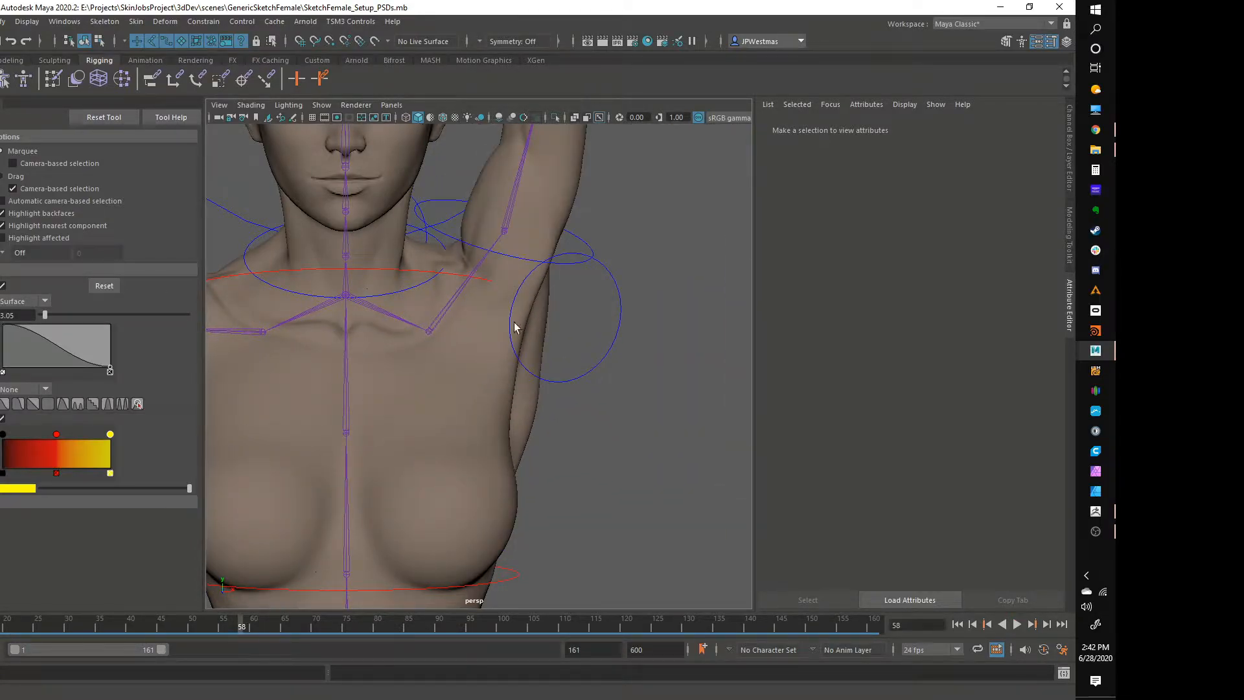
Examine the raised left arm and shoulder deformation at frame 58 from the front, side and above.
{"action": "scroll", "coordinate": [572, 312], "scroll_direction": "down", "scroll_amount": 2}
{"action": "left_click_drag", "start_coordinate": [573, 314], "coordinate": [380, 355], "text": "alt"}
{"action": "middle_click_drag", "start_coordinate": [380, 355], "coordinate": [407, 390], "text": "alt"}
{"action": "scroll", "coordinate": [432, 424], "scroll_direction": "down", "scroll_amount": 3}
{"action": "left_click_drag", "start_coordinate": [453, 458], "coordinate": [514, 366], "text": "alt"}
{"action": "scroll", "coordinate": [505, 337], "scroll_direction": "up", "scroll_amount": 2}
{"action": "middle_click_drag", "start_coordinate": [499, 305], "coordinate": [494, 465], "text": "alt"}
{"action": "scroll", "coordinate": [495, 395], "scroll_direction": "up", "scroll_amount": 3}
{"action": "left_click_drag", "start_coordinate": [496, 390], "coordinate": [663, 389], "text": "alt"}
{"action": "middle_click_drag", "start_coordinate": [545, 491], "coordinate": [564, 444], "text": "alt"}
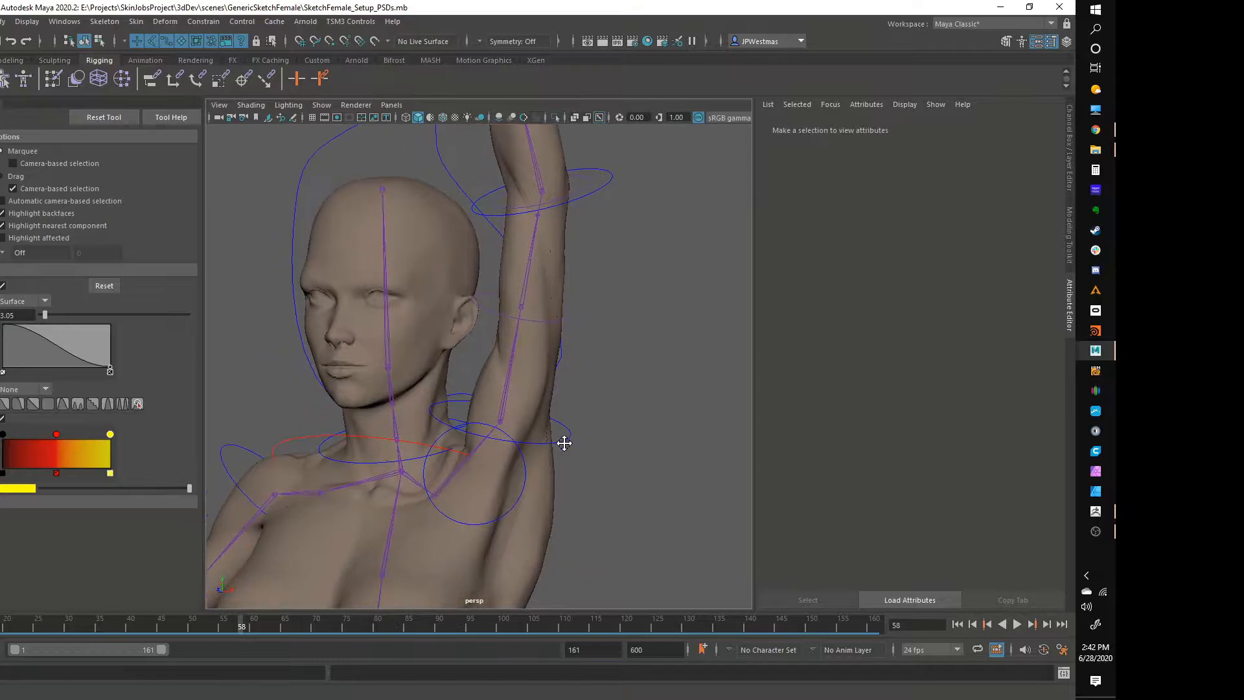
{"action": "middle_click_drag", "start_coordinate": [601, 304], "coordinate": [603, 430], "text": "alt"}
{"action": "left_click_drag", "start_coordinate": [602, 430], "coordinate": [410, 481], "text": "alt"}
{"action": "left_click_drag", "start_coordinate": [604, 461], "coordinate": [458, 452], "text": "alt"}
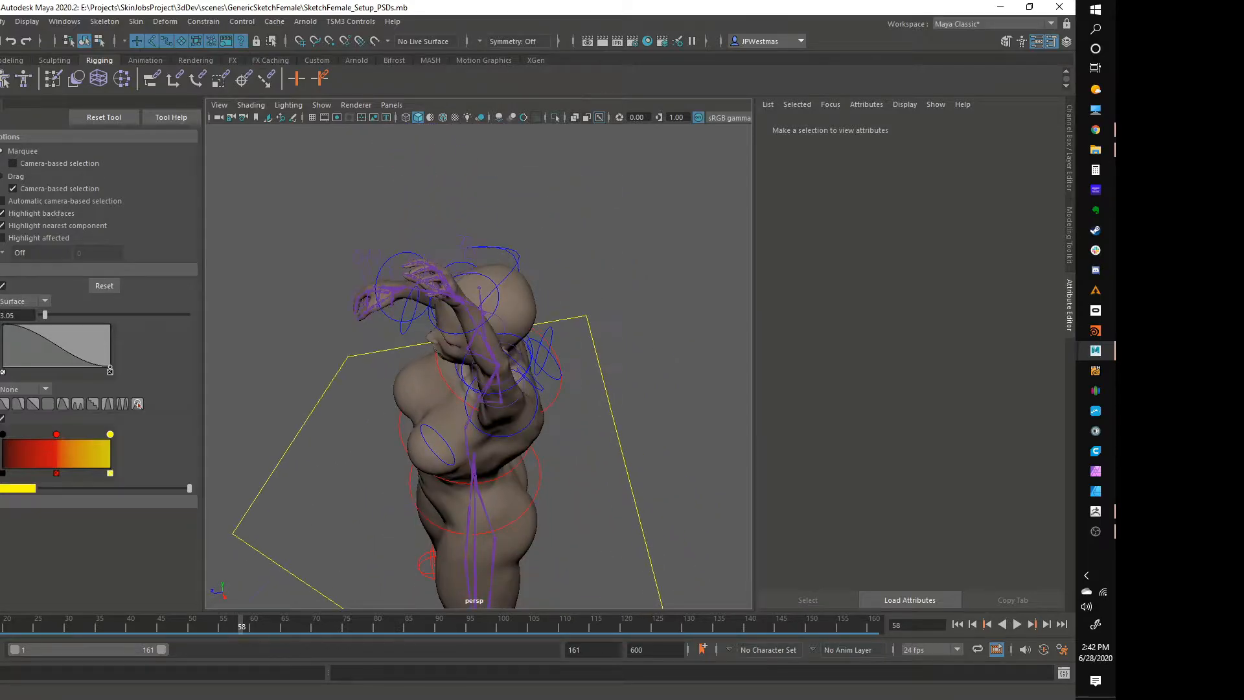
Play the animation again and stop at frame 37 for a close view of the bent left elbow.
{"action": "key", "text": "alt+v"}
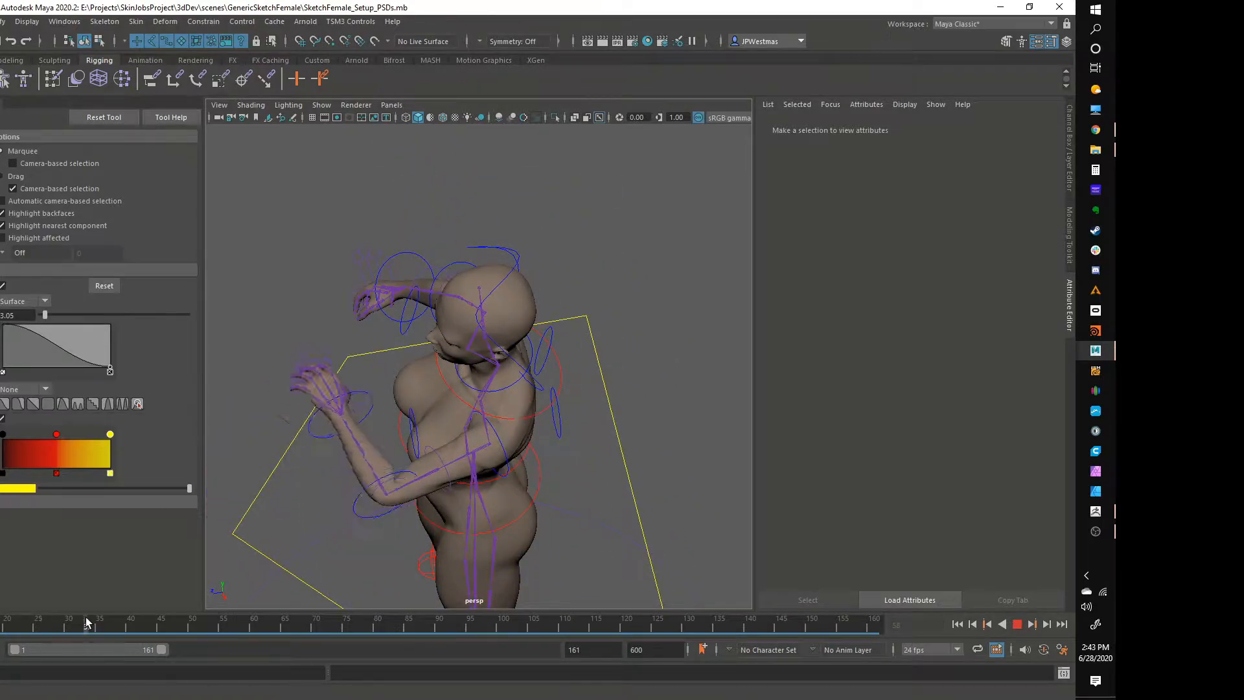
{"action": "middle_click_drag", "start_coordinate": [385, 499], "coordinate": [430, 389], "text": "alt"}
{"action": "right_click_drag", "start_coordinate": [430, 388], "coordinate": [591, 438], "text": "alt"}
{"action": "left_click_drag", "start_coordinate": [591, 438], "coordinate": [409, 429], "text": "alt"}
{"action": "right_click_drag", "start_coordinate": [408, 429], "coordinate": [484, 433], "text": "alt"}
{"action": "middle_click_drag", "start_coordinate": [485, 433], "coordinate": [546, 481], "text": "alt"}
{"action": "right_click_drag", "start_coordinate": [546, 481], "coordinate": [498, 462], "text": "alt"}
{"action": "left_click_drag", "start_coordinate": [497, 462], "coordinate": [448, 459], "text": "alt"}
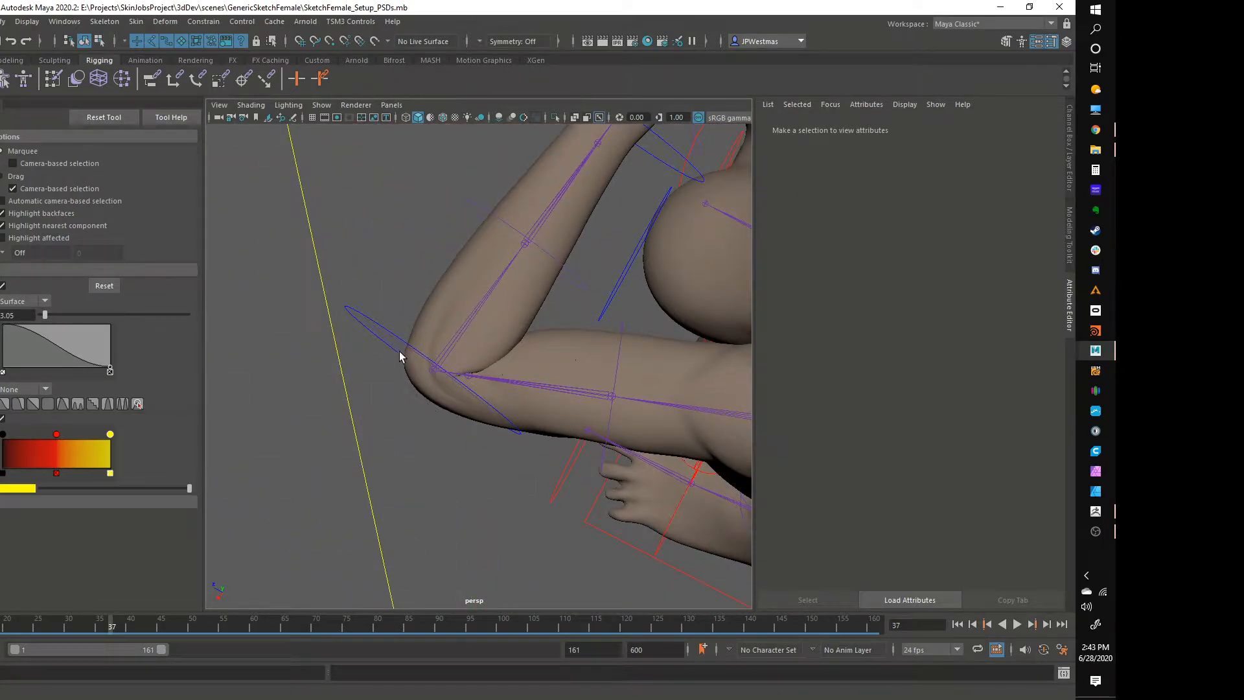
Examine the bent left elbow's deformation from several angles, scrubbing from frame 37 to frame 36.
{"action": "left_click_drag", "start_coordinate": [419, 428], "coordinate": [457, 415], "text": "alt"}
{"action": "left_click_drag", "start_coordinate": [657, 339], "coordinate": [525, 396], "text": "alt"}
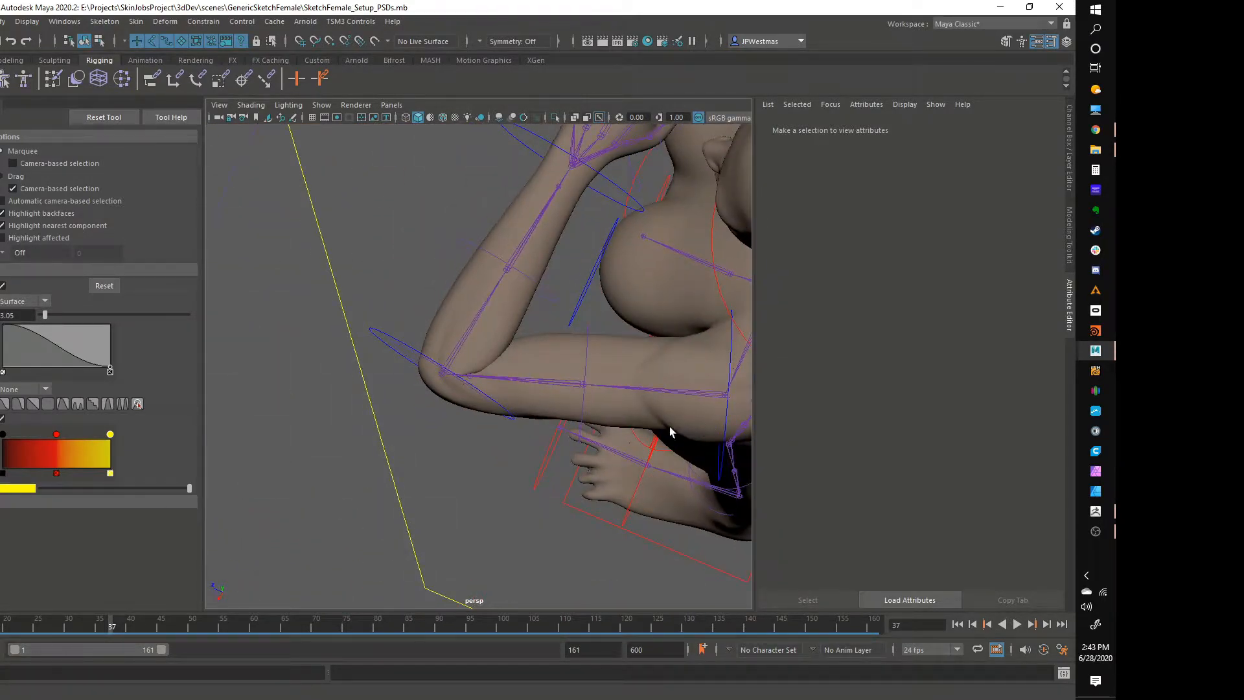
{"action": "left_click_drag", "start_coordinate": [575, 456], "coordinate": [606, 428], "text": "alt"}
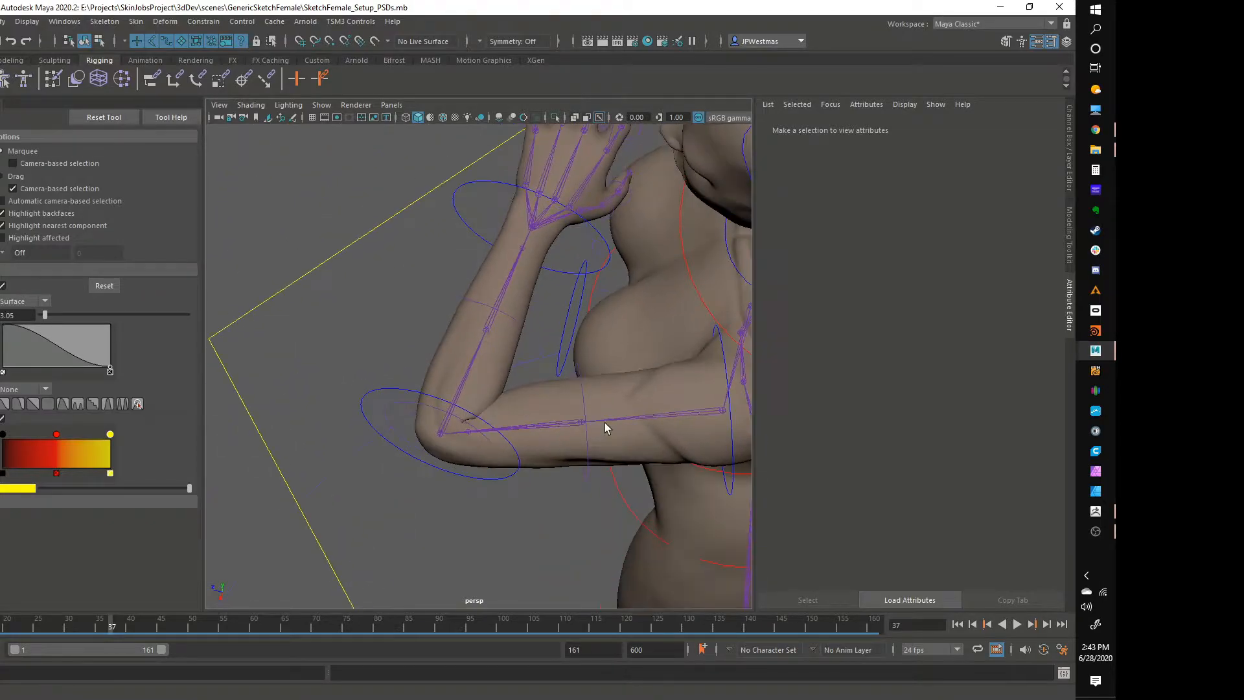
{"action": "left_click_drag", "start_coordinate": [487, 450], "coordinate": [497, 422], "text": "alt"}
{"action": "left_click_drag", "start_coordinate": [550, 350], "coordinate": [457, 436], "text": "alt"}
{"action": "left_click_drag", "start_coordinate": [113, 629], "coordinate": [80, 636]}
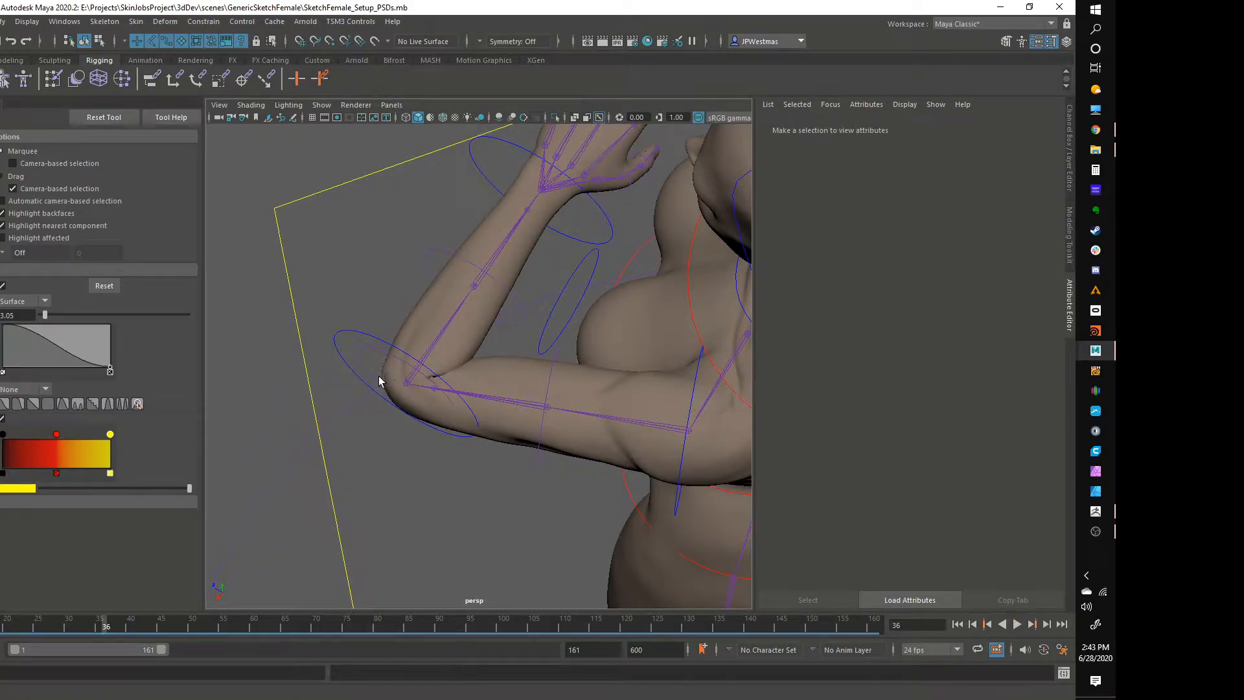
{"action": "left_click_drag", "start_coordinate": [364, 367], "coordinate": [462, 371], "text": "alt"}
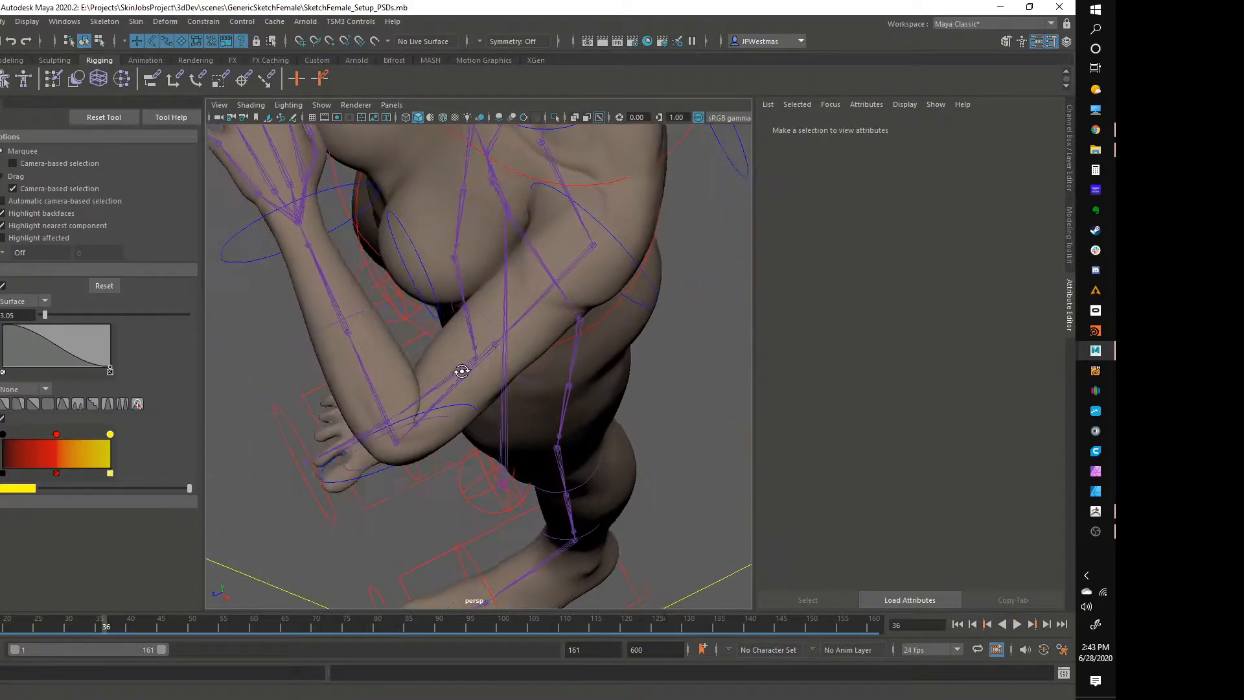
{"action": "left_click_drag", "start_coordinate": [514, 407], "coordinate": [541, 383], "text": "alt"}
{"action": "middle_click_drag", "start_coordinate": [542, 382], "coordinate": [513, 352], "text": "alt"}
{"action": "left_click_drag", "start_coordinate": [513, 352], "coordinate": [467, 368], "text": "alt"}
Play the animation to frame 59 and examine the upper back, shoulder blade and raised left shoulder.
{"action": "key", "text": "alt+v"}
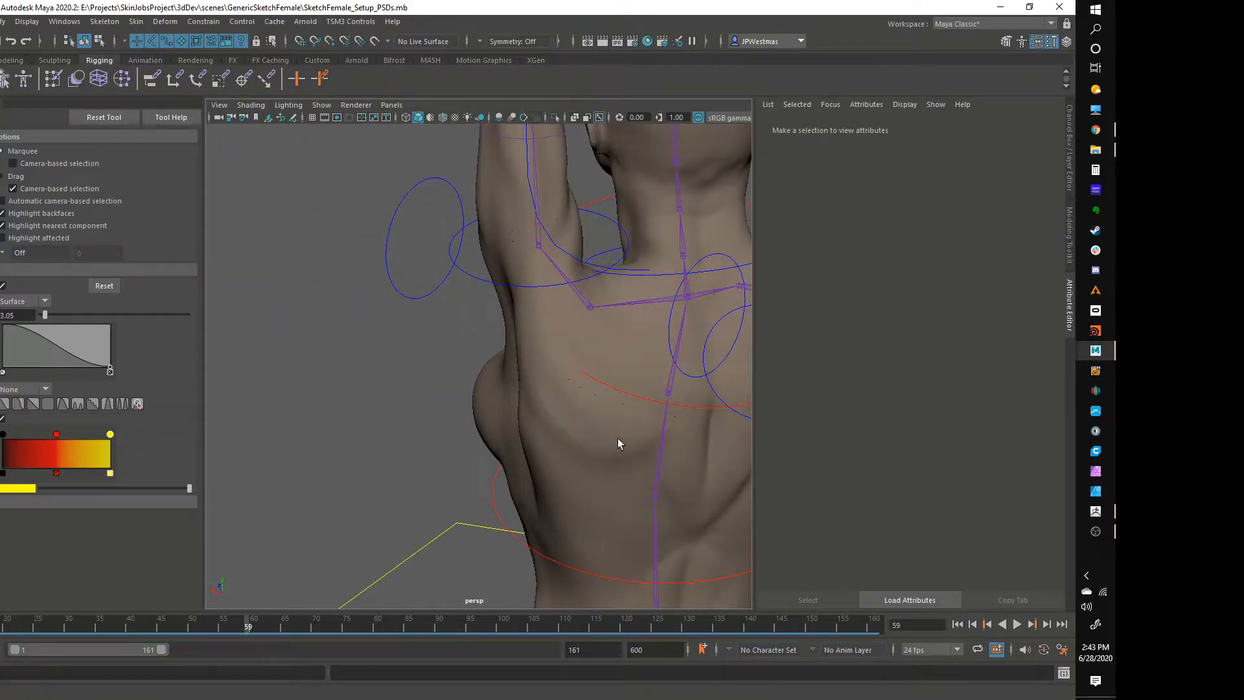
{"action": "left_click_drag", "start_coordinate": [619, 438], "coordinate": [441, 420], "text": "alt"}
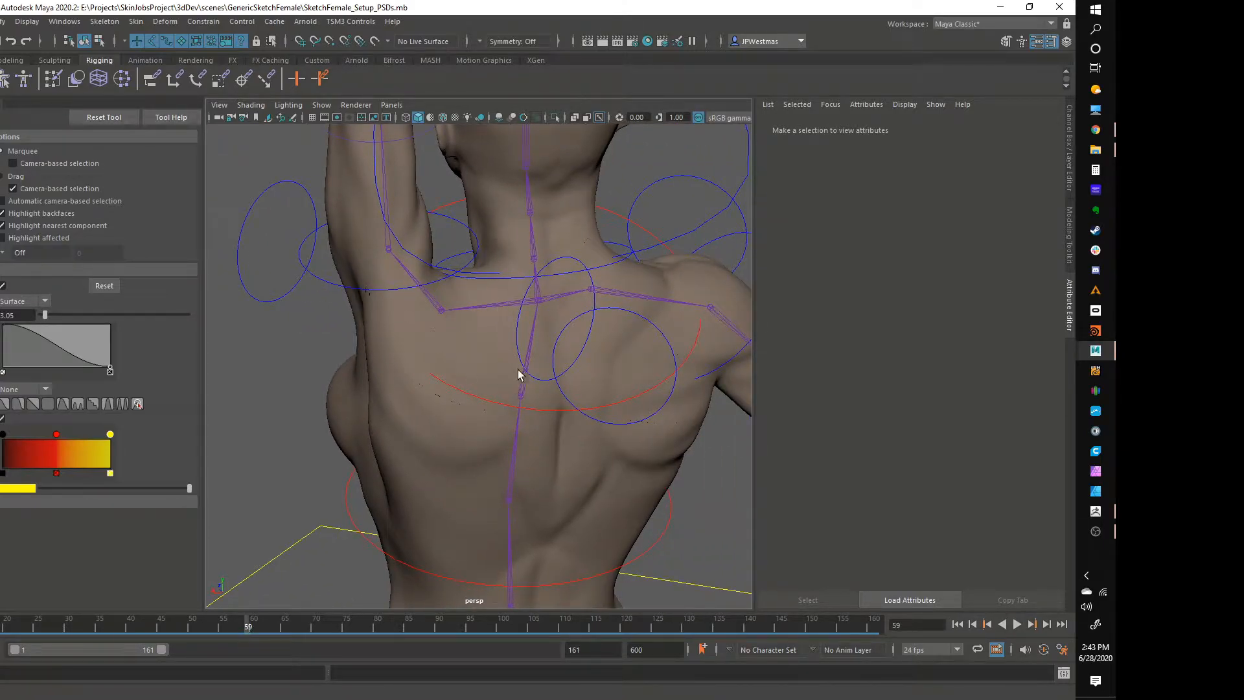
{"action": "left_click_drag", "start_coordinate": [495, 305], "coordinate": [511, 334], "text": "alt"}
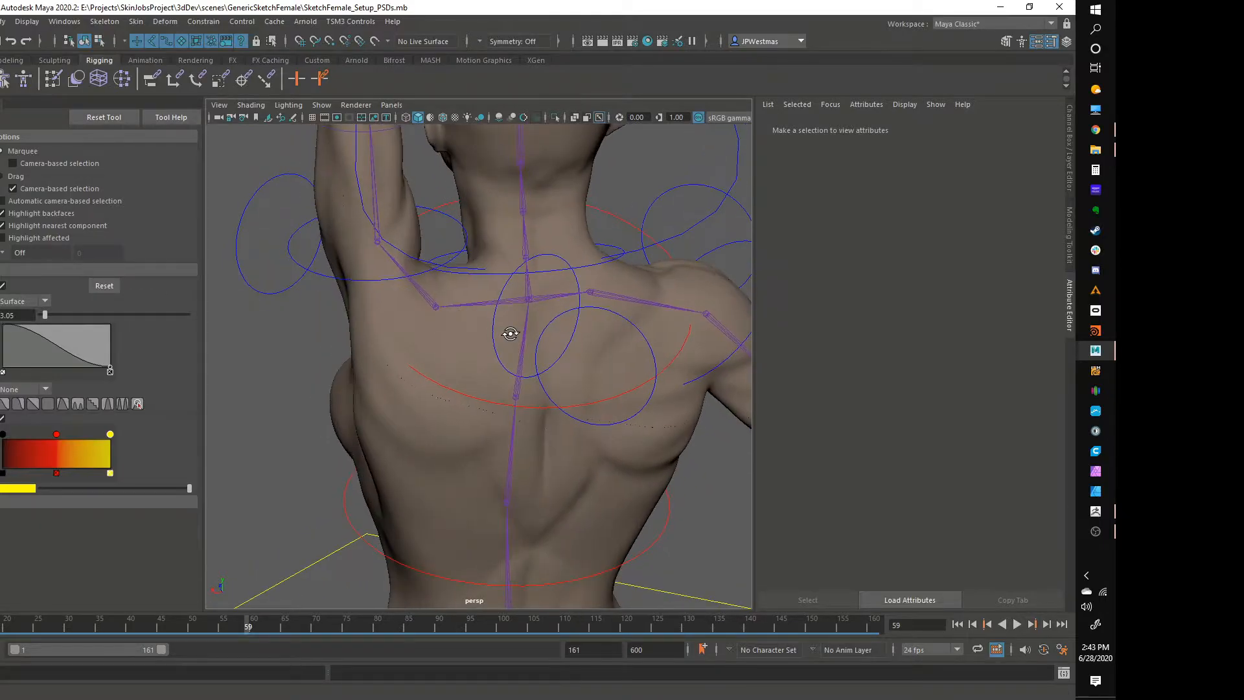
{"action": "mouse_move", "coordinate": [430, 267]}
{"action": "left_mouse_down", "text": "alt"}
{"action": "mouse_move", "coordinate": [389, 261]}
{"action": "mouse_move", "coordinate": [431, 269]}
{"action": "left_mouse_up", "text": "alt"}
{"action": "left_click_drag", "start_coordinate": [350, 219], "coordinate": [541, 250], "text": "alt"}
{"action": "left_click_drag", "start_coordinate": [487, 206], "coordinate": [677, 220], "text": "alt"}
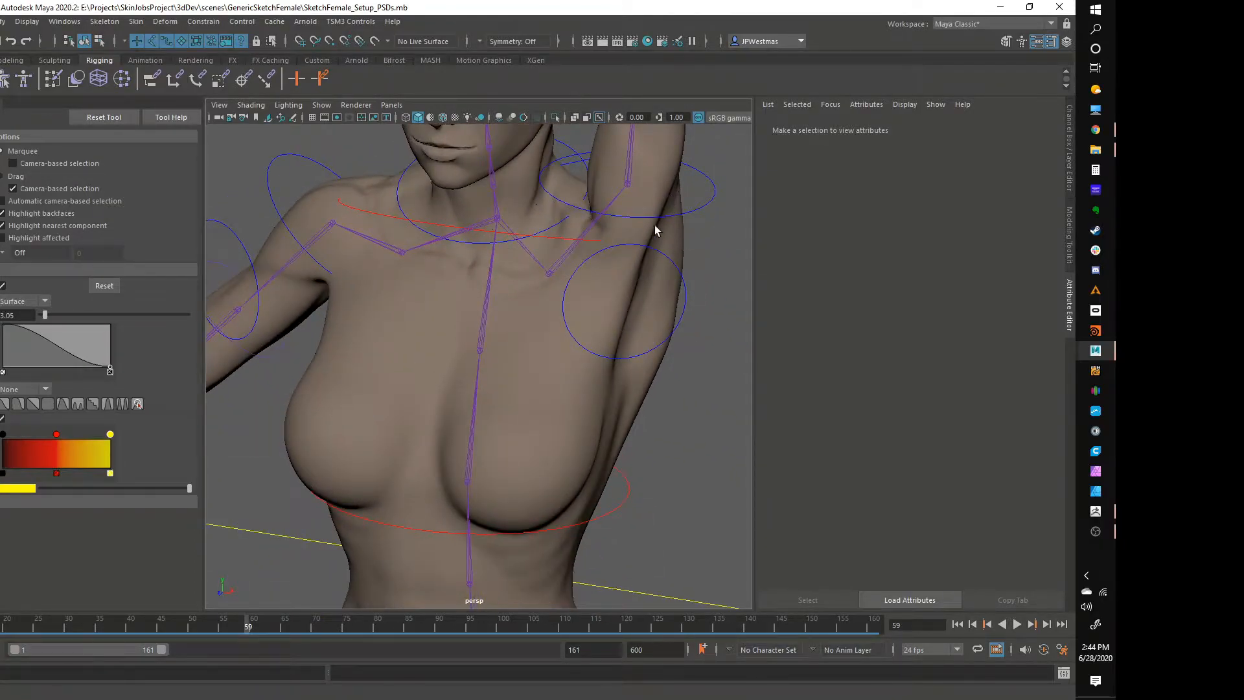
Examine the left armpit and chest deformation from the front and at an angle with the arm raised at frame 59.
{"action": "left_click_drag", "start_coordinate": [575, 342], "coordinate": [675, 305], "text": "alt"}
{"action": "middle_click_drag", "start_coordinate": [674, 306], "coordinate": [500, 328], "text": "alt"}
{"action": "right_click_drag", "start_coordinate": [499, 328], "coordinate": [456, 329], "text": "alt"}
{"action": "left_click_drag", "start_coordinate": [456, 329], "coordinate": [478, 320], "text": "alt"}
{"action": "right_click_drag", "start_coordinate": [479, 319], "coordinate": [582, 359], "text": "alt"}
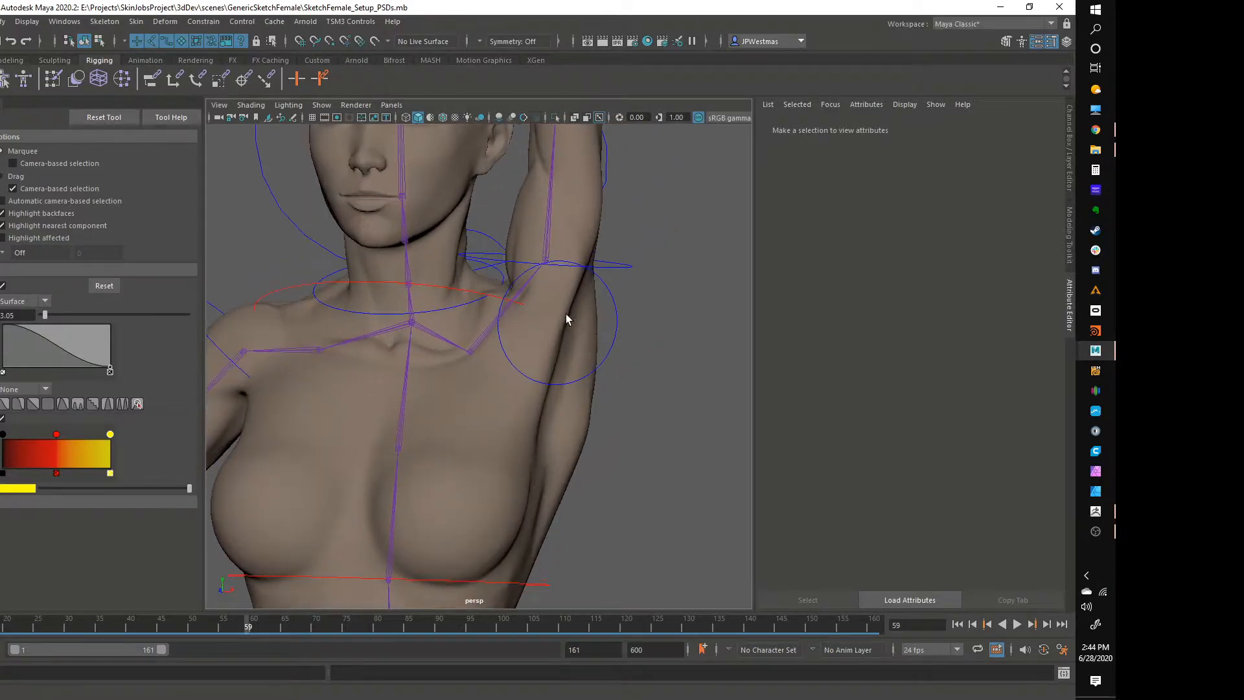
{"action": "right_click_drag", "start_coordinate": [566, 314], "coordinate": [510, 325], "text": "alt"}
{"action": "left_click_drag", "start_coordinate": [510, 325], "coordinate": [565, 342], "text": "alt"}
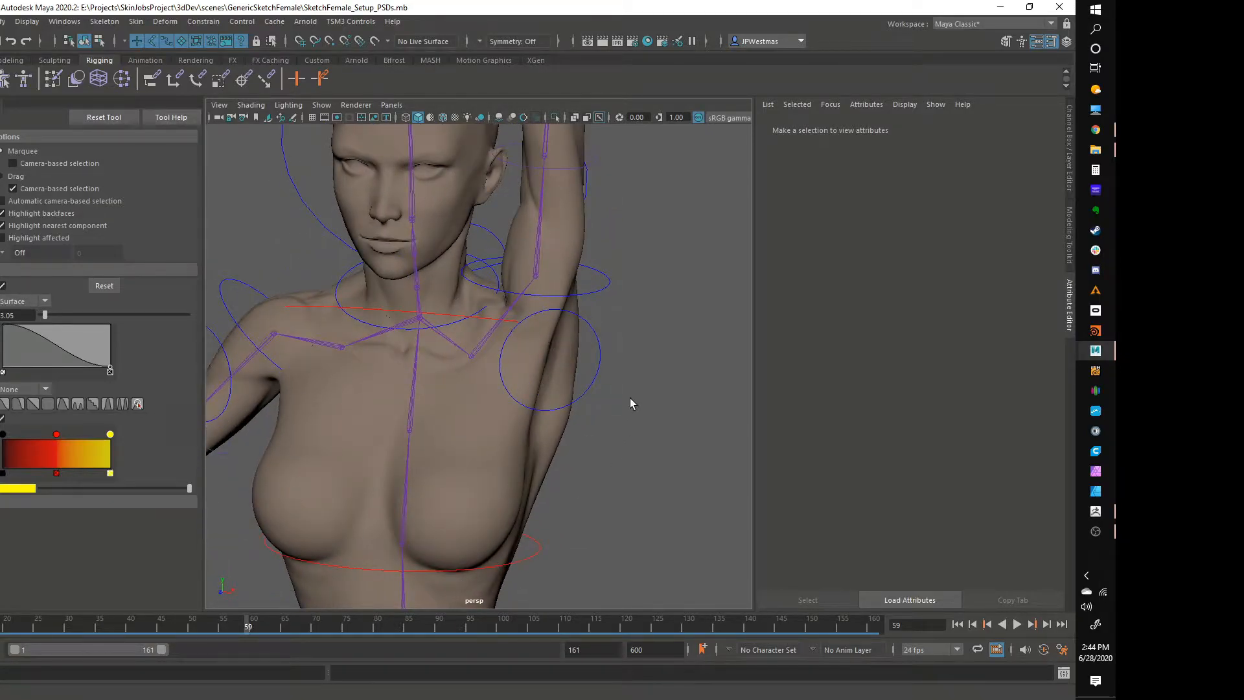
{"action": "right_click_drag", "start_coordinate": [630, 399], "coordinate": [558, 379], "text": "alt"}
{"action": "left_click_drag", "start_coordinate": [558, 378], "coordinate": [507, 370], "text": "alt"}
{"action": "right_click_drag", "start_coordinate": [508, 370], "coordinate": [519, 357], "text": "alt"}
{"action": "mouse_move", "coordinate": [519, 357]}
{"action": "left_mouse_down", "text": "alt"}
{"action": "mouse_move", "coordinate": [521, 326]}
{"action": "mouse_move", "coordinate": [523, 348]}
{"action": "left_mouse_up", "text": "alt"}
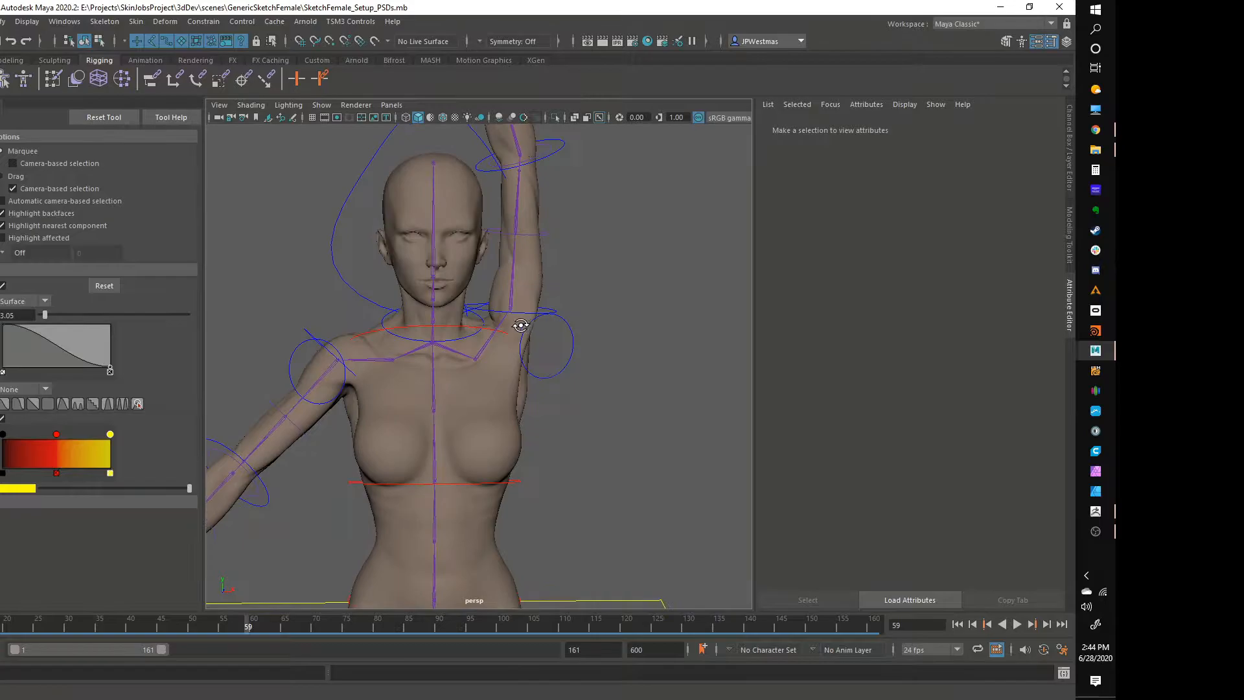
{"action": "left_click_drag", "start_coordinate": [556, 434], "coordinate": [592, 389], "text": "alt"}
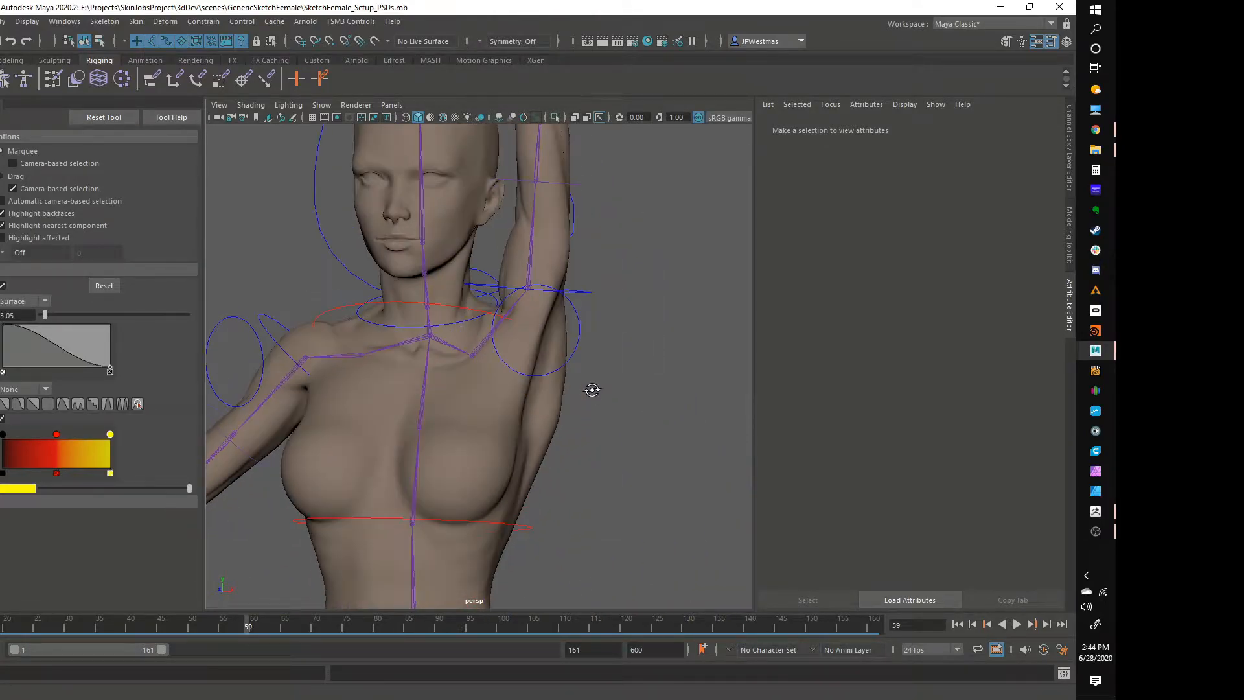
{"action": "right_click_drag", "start_coordinate": [543, 331], "coordinate": [558, 347], "text": "alt"}
{"action": "left_click_drag", "start_coordinate": [558, 348], "coordinate": [536, 347], "text": "alt"}
{"action": "right_click_drag", "start_coordinate": [536, 348], "coordinate": [525, 351], "text": "alt"}
{"action": "left_click_drag", "start_coordinate": [574, 321], "coordinate": [531, 337], "text": "alt"}
Select the body mesh and examine its wireframe around the raised left shoulder and armpit at frames 66 and 68.
{"action": "left_click", "coordinate": [549, 324]}
{"action": "left_click_drag", "start_coordinate": [123, 628], "coordinate": [292, 625]}
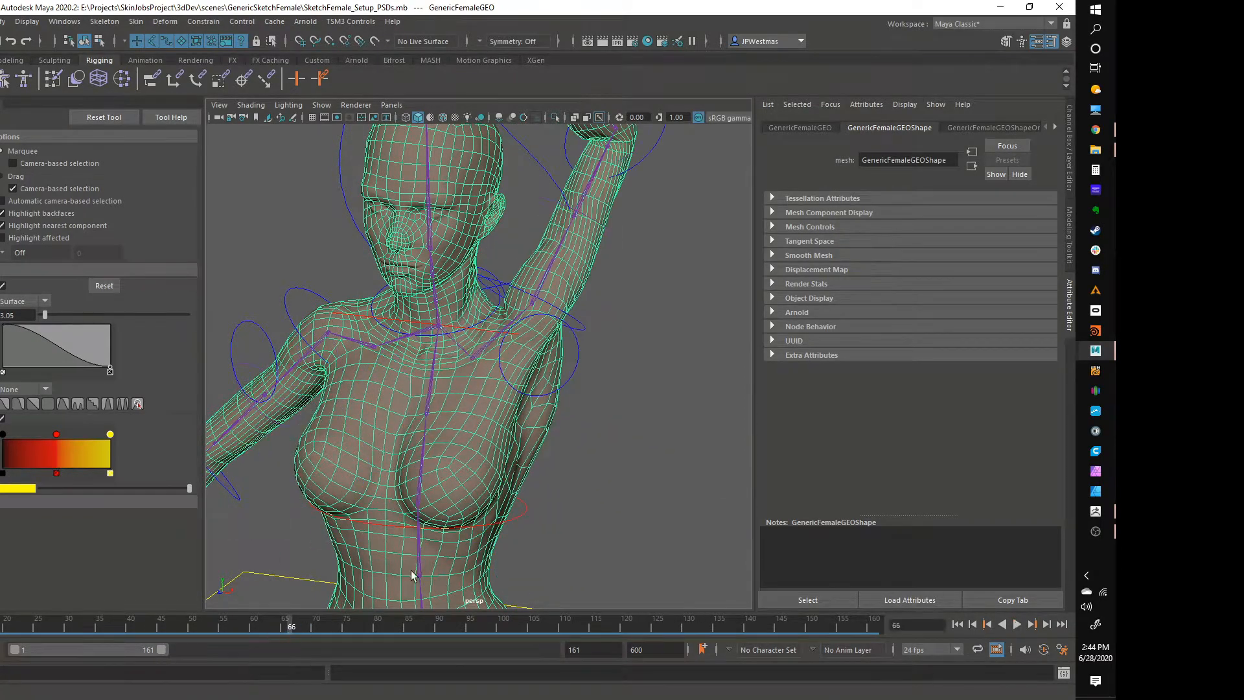
{"action": "right_click_drag", "start_coordinate": [613, 419], "coordinate": [577, 366], "text": "alt"}
{"action": "left_click_drag", "start_coordinate": [577, 367], "coordinate": [531, 383], "text": "alt"}
{"action": "right_click_drag", "start_coordinate": [531, 383], "coordinate": [500, 406], "text": "alt"}
{"action": "left_click_drag", "start_coordinate": [500, 405], "coordinate": [554, 403], "text": "alt"}
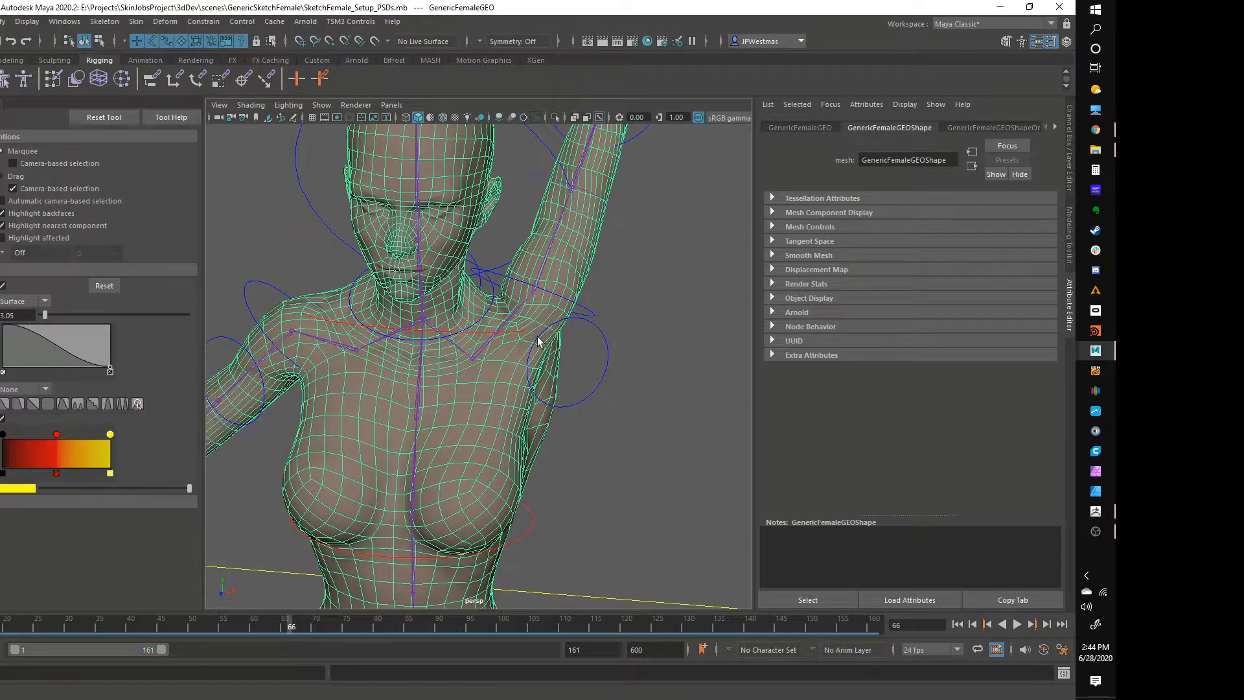
{"action": "left_click_drag", "start_coordinate": [519, 358], "coordinate": [308, 542], "text": "alt"}
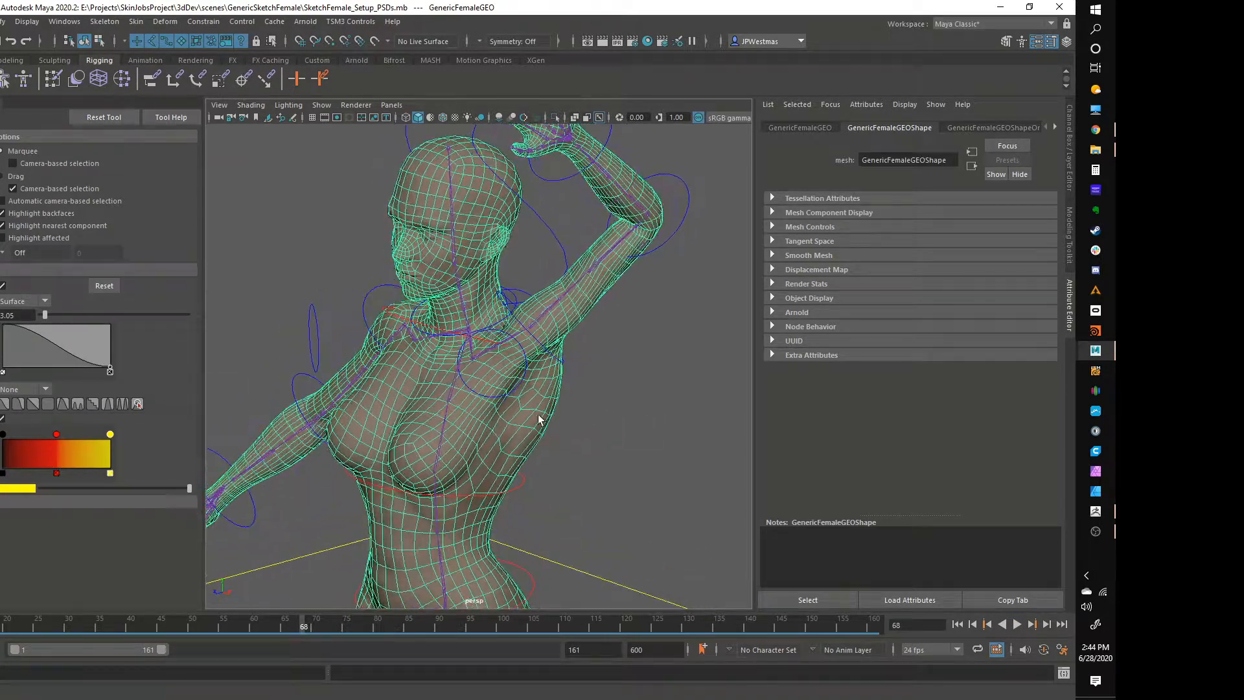
{"action": "right_click_drag", "start_coordinate": [539, 420], "coordinate": [508, 447], "text": "alt"}
{"action": "left_click_drag", "start_coordinate": [508, 447], "coordinate": [545, 441], "text": "alt"}
{"action": "middle_click_drag", "start_coordinate": [545, 442], "coordinate": [546, 406], "text": "alt"}
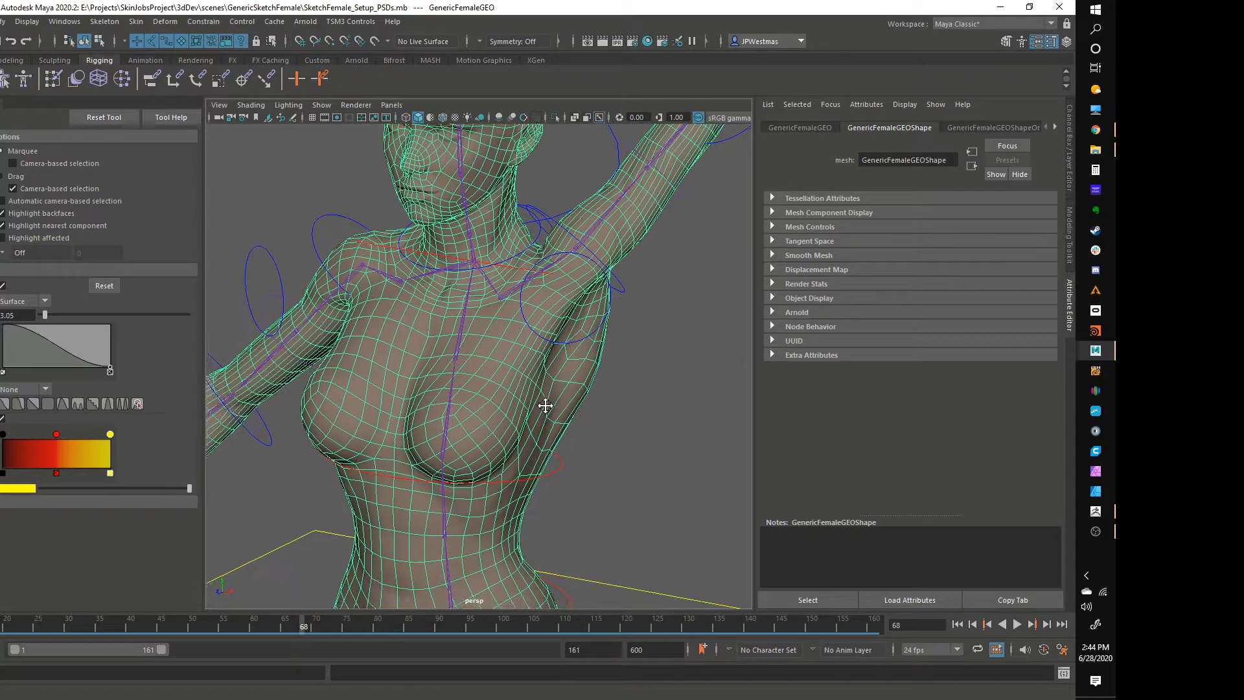
View the mesh wireframe at frame 65, play the animation and return to frame 1 to view the rest pose.
{"action": "left_click", "coordinate": [283, 628]}
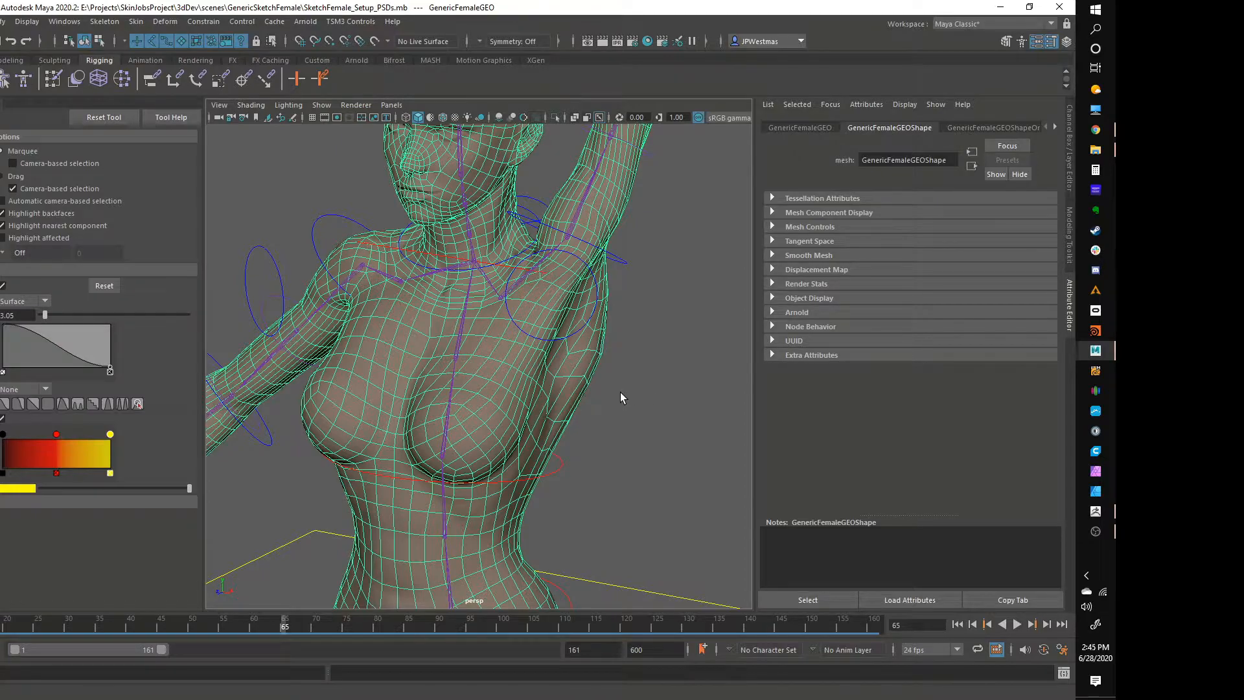
{"action": "scroll", "coordinate": [620, 391], "scroll_direction": "down", "scroll_amount": 2}
{"action": "scroll", "coordinate": [619, 394], "scroll_direction": "up", "scroll_amount": 1}
{"action": "scroll", "coordinate": [492, 433], "scroll_direction": "down", "scroll_amount": 1}
{"action": "key", "text": "alt+v"}
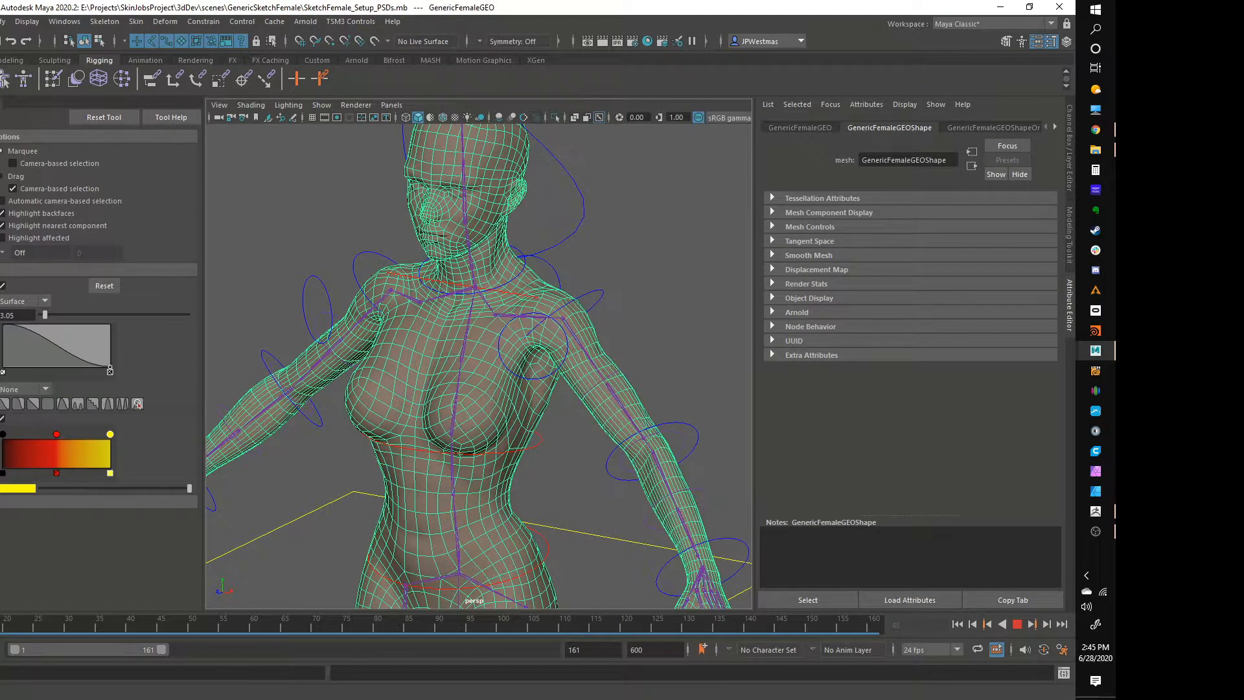
{"action": "left_click_drag", "start_coordinate": [87, 621], "coordinate": [0, 622]}
{"action": "middle_click_drag", "start_coordinate": [602, 466], "coordinate": [551, 371], "text": "alt"}
{"action": "left_click_drag", "start_coordinate": [571, 355], "coordinate": [521, 383], "text": "alt"}
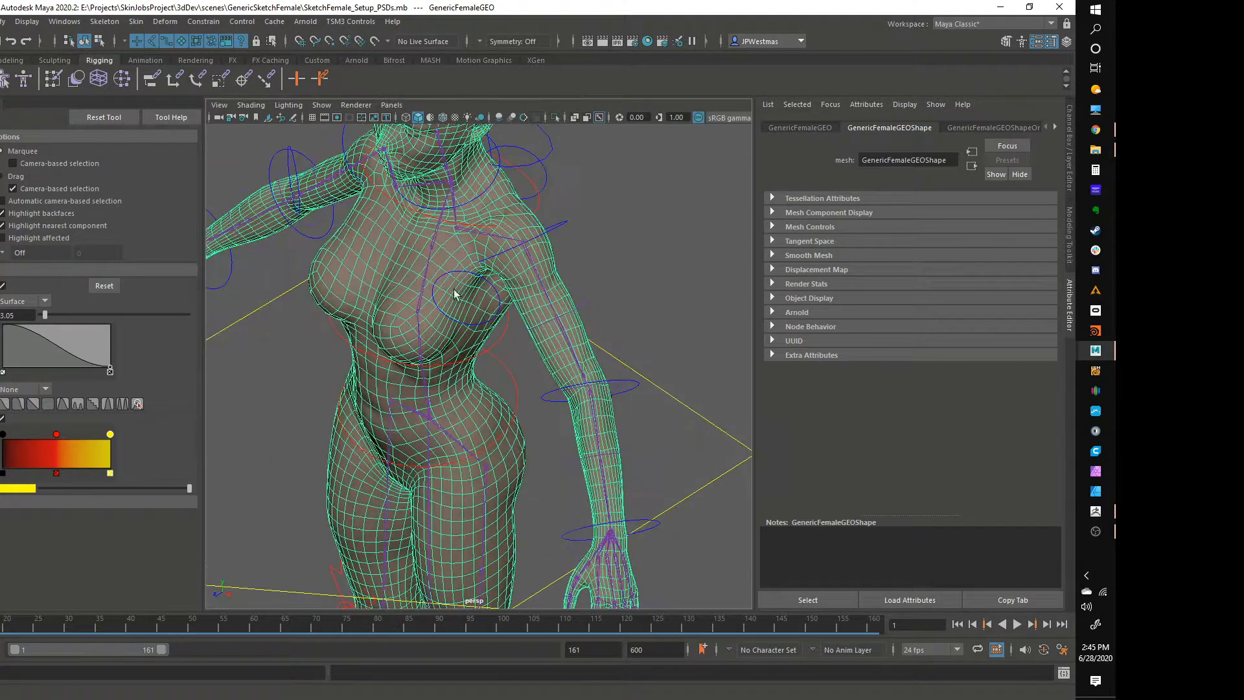
Select the left upper arm joint leftArm1_HiResUpperArm and examine the shoulder area in the rest pose.
{"action": "right_click_drag", "start_coordinate": [456, 294], "coordinate": [555, 297], "text": "alt"}
{"action": "middle_click_drag", "start_coordinate": [555, 297], "coordinate": [550, 392], "text": "alt"}
{"action": "mouse_move", "coordinate": [550, 392]}
{"action": "left_mouse_down", "text": "alt"}
{"action": "mouse_move", "coordinate": [491, 406]}
{"action": "mouse_move", "coordinate": [522, 411]}
{"action": "mouse_move", "coordinate": [544, 383]}
{"action": "left_mouse_up", "text": "alt"}
{"action": "left_click", "coordinate": [536, 321]}
{"action": "right_click_drag", "start_coordinate": [545, 383], "coordinate": [523, 397], "text": "alt"}
{"action": "middle_click_drag", "start_coordinate": [523, 397], "coordinate": [527, 327], "text": "alt"}
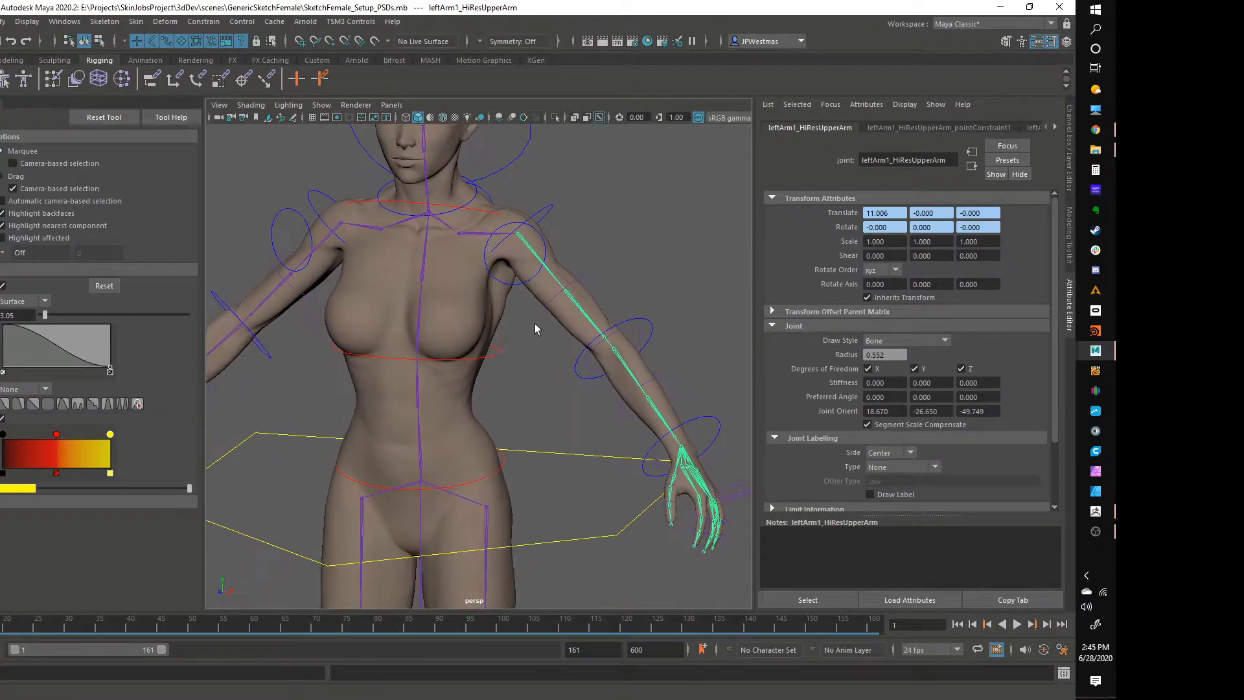
{"action": "left_click_drag", "start_coordinate": [535, 327], "coordinate": [494, 339], "text": "alt"}
{"action": "middle_click_drag", "start_coordinate": [462, 300], "coordinate": [451, 364], "text": "alt"}
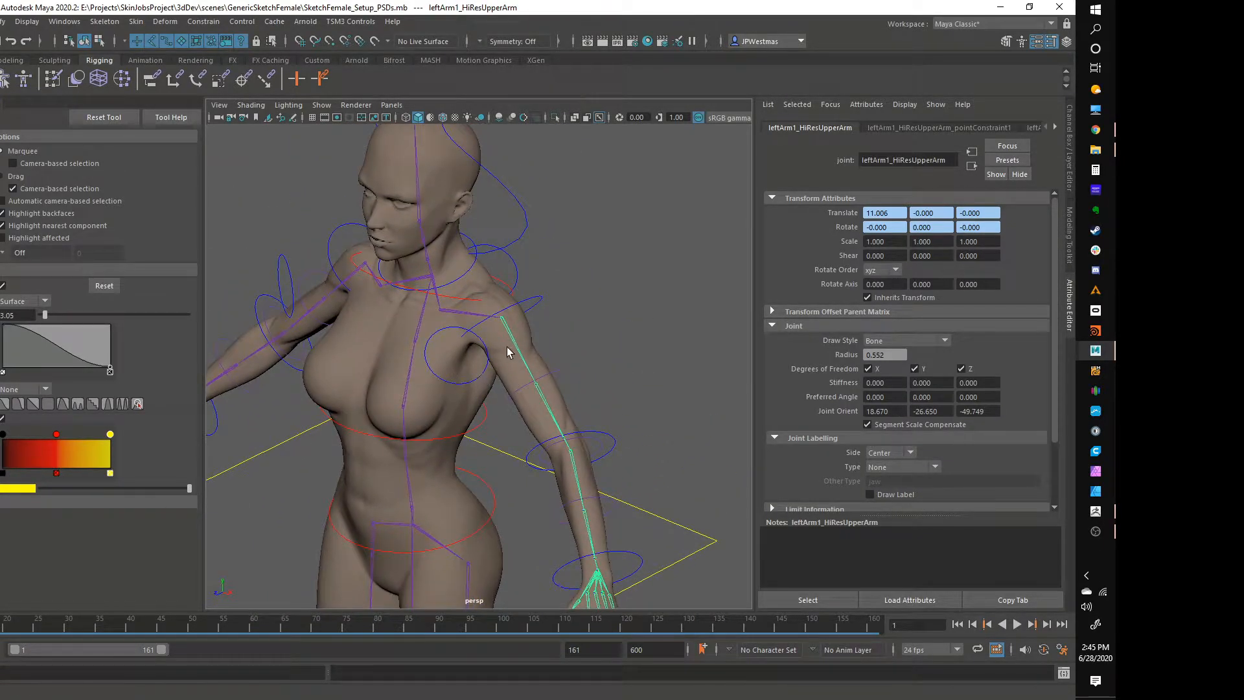
Select the leftArm1_HiResLowerArm joint together with the body mesh and open the Pose Editor.
{"action": "left_click", "coordinate": [576, 483]}
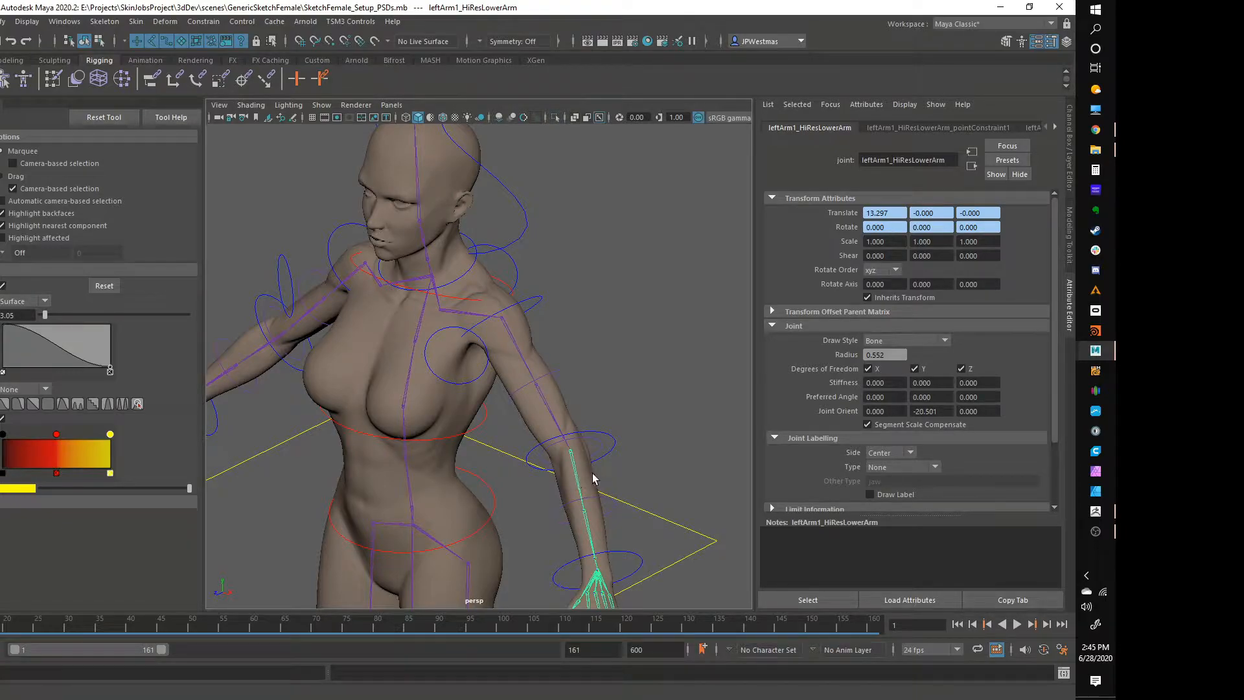
{"action": "left_click", "coordinate": [596, 478]}
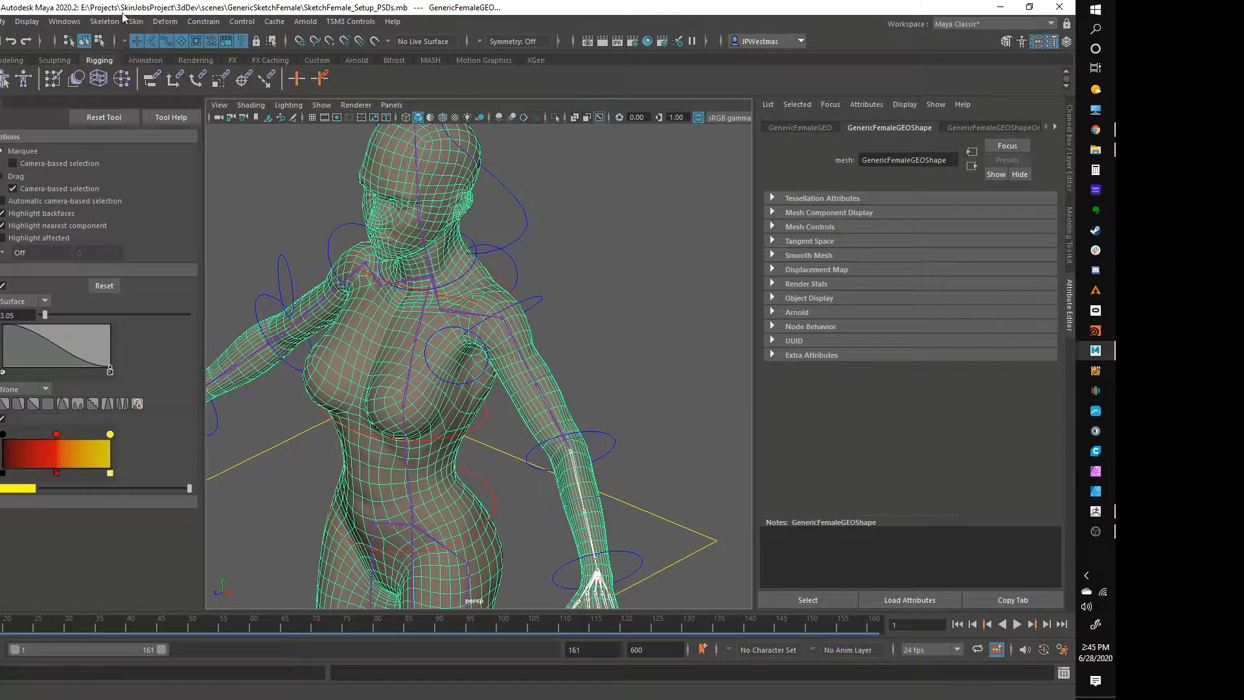
{"action": "left_click", "coordinate": [104, 22]}
{"action": "mouse_move", "coordinate": [64, 22]}
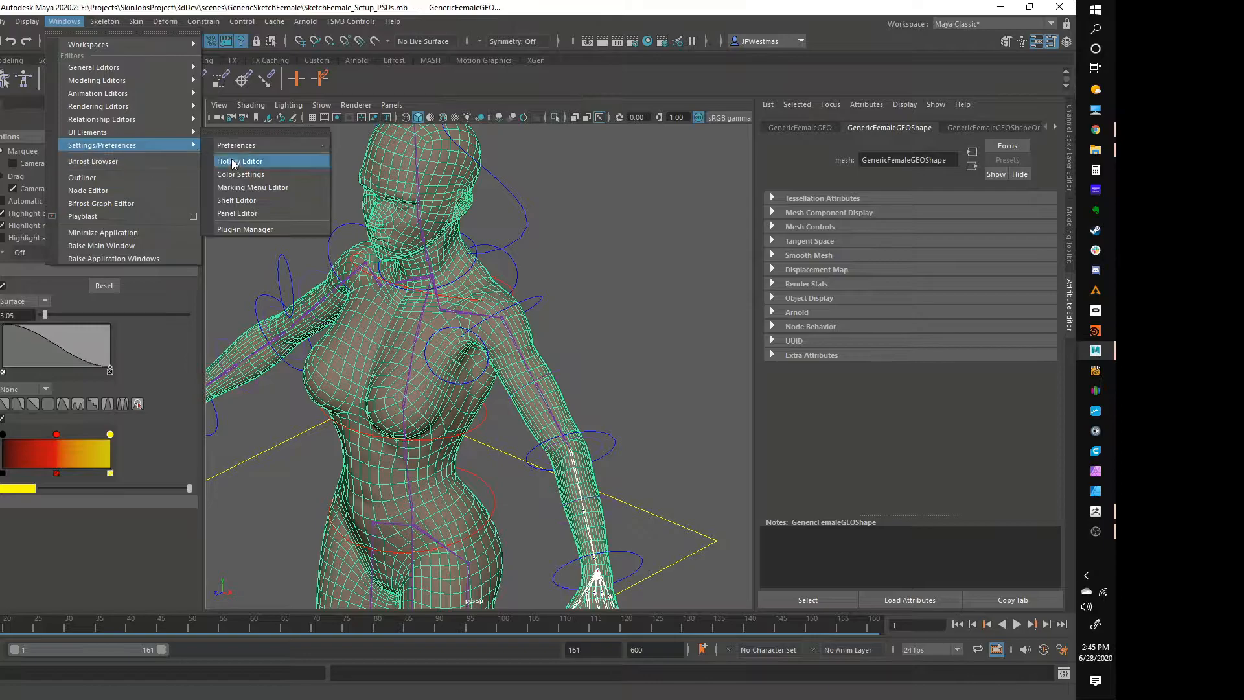
{"action": "mouse_move", "coordinate": [155, 20]}
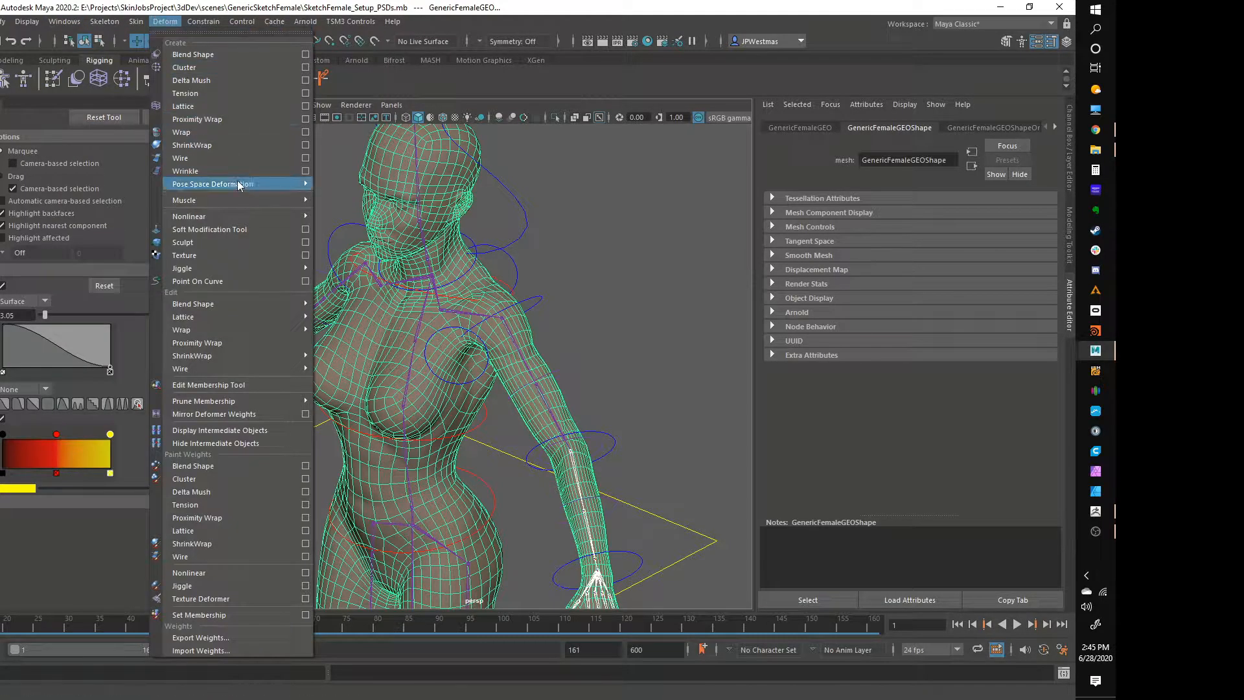
{"action": "mouse_move", "coordinate": [236, 184]}
{"action": "left_click", "coordinate": [348, 197]}
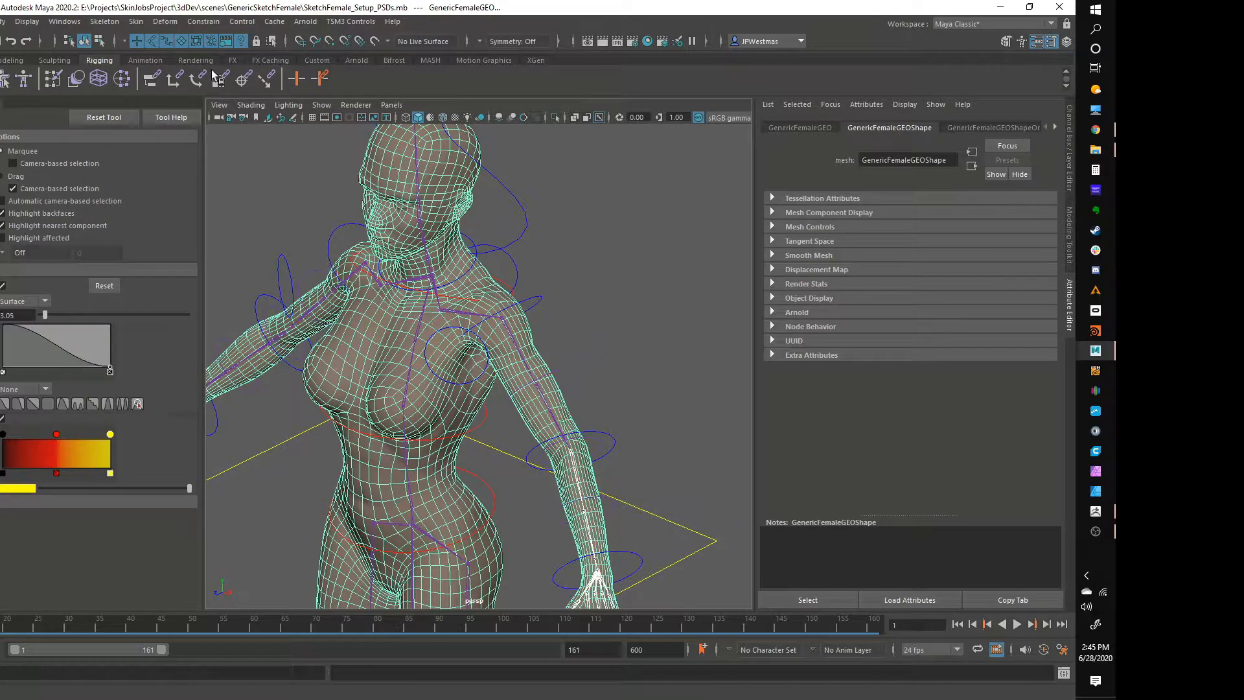
{"action": "left_click", "coordinate": [165, 22]}
{"action": "mouse_move", "coordinate": [251, 186]}
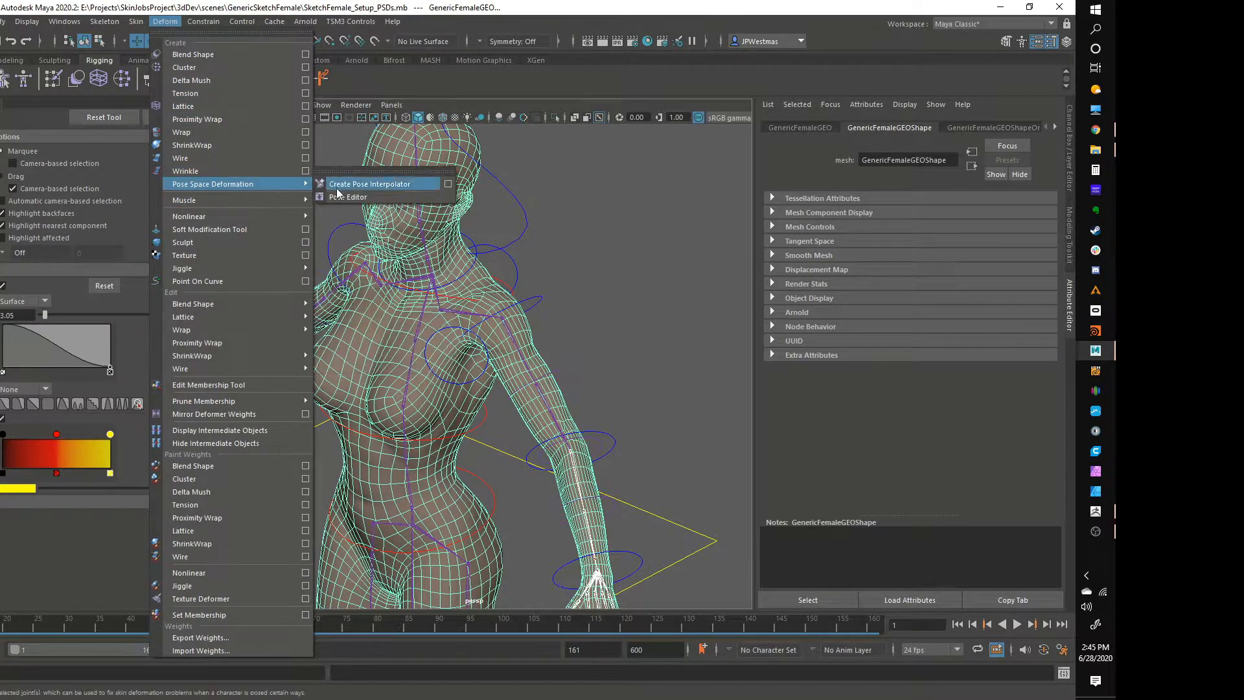
{"action": "left_click", "coordinate": [340, 196]}
{"action": "left_click_drag", "start_coordinate": [352, 182], "coordinate": [271, 130]}
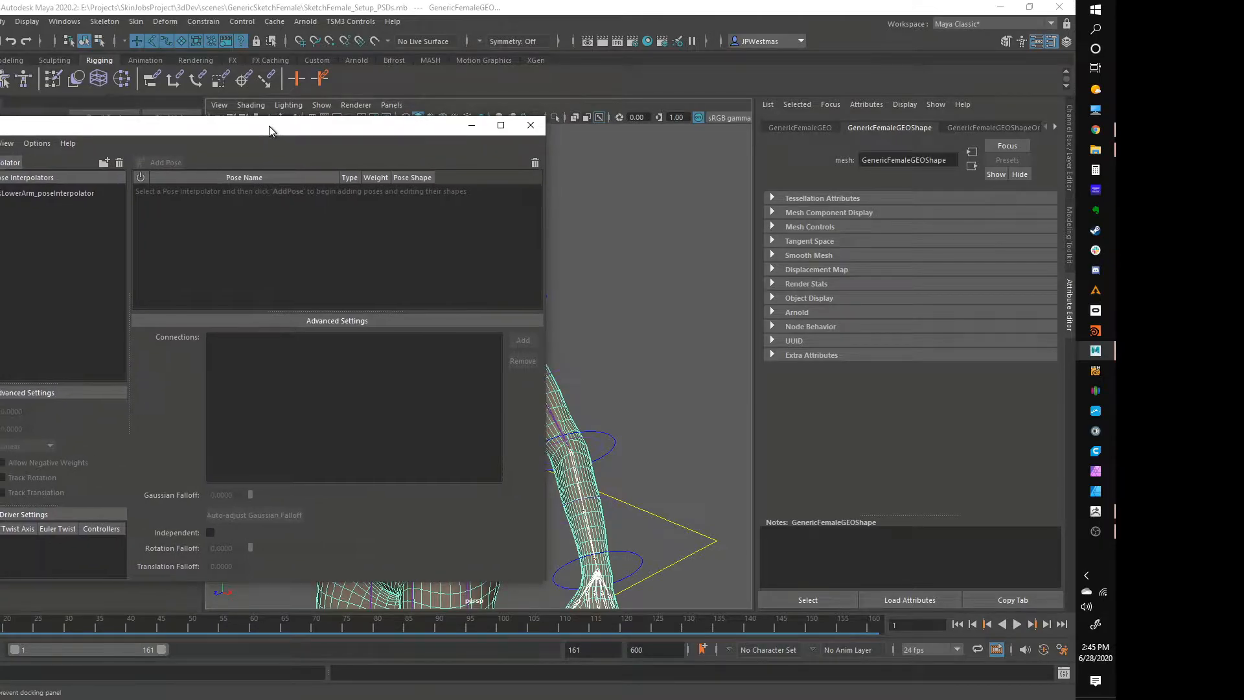
Delete the existing lower arm pose interpolator and shift the Pose Editor window away from the left arm.
{"action": "left_click", "coordinate": [40, 191]}
{"action": "right_click", "coordinate": [41, 191]}
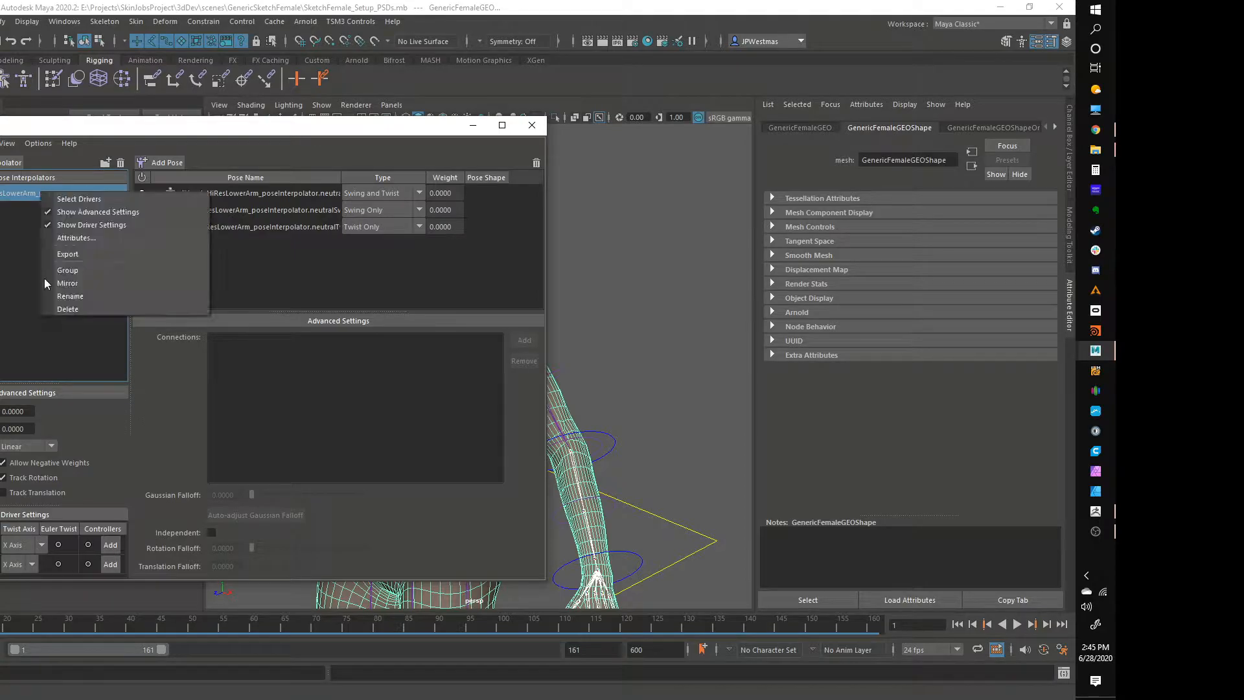
{"action": "left_click", "coordinate": [65, 307]}
{"action": "left_click", "coordinate": [462, 363]}
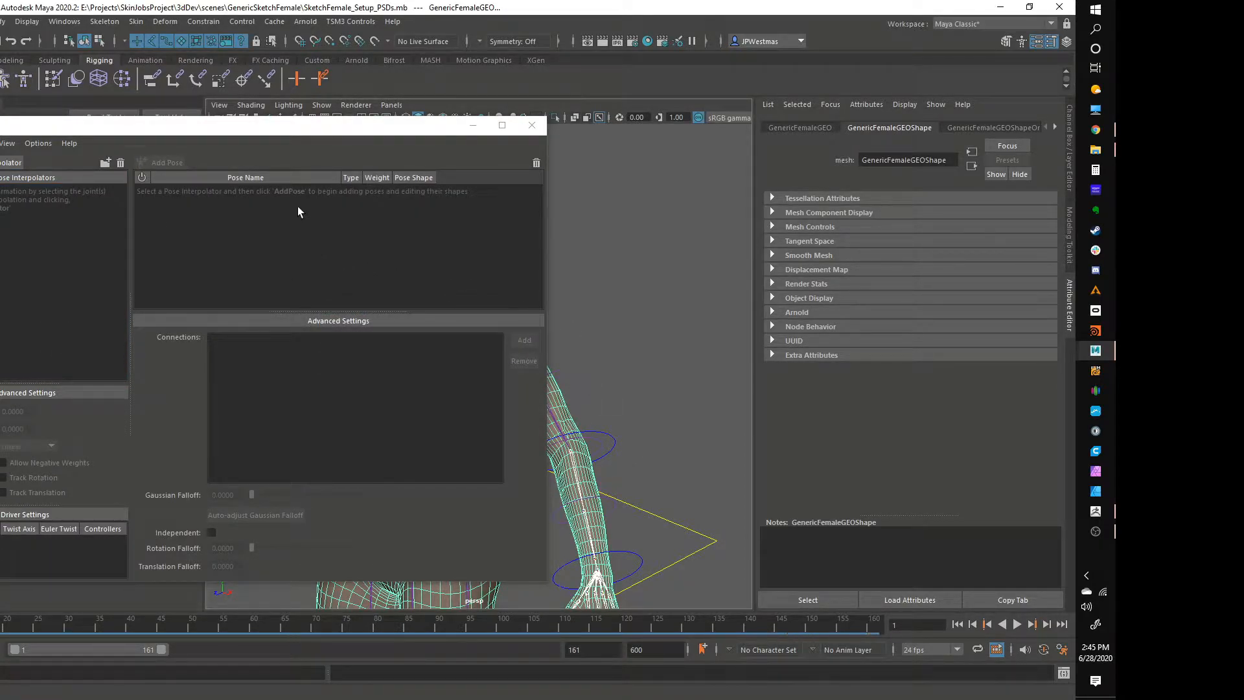
{"action": "left_click_drag", "start_coordinate": [302, 126], "coordinate": [254, 138]}
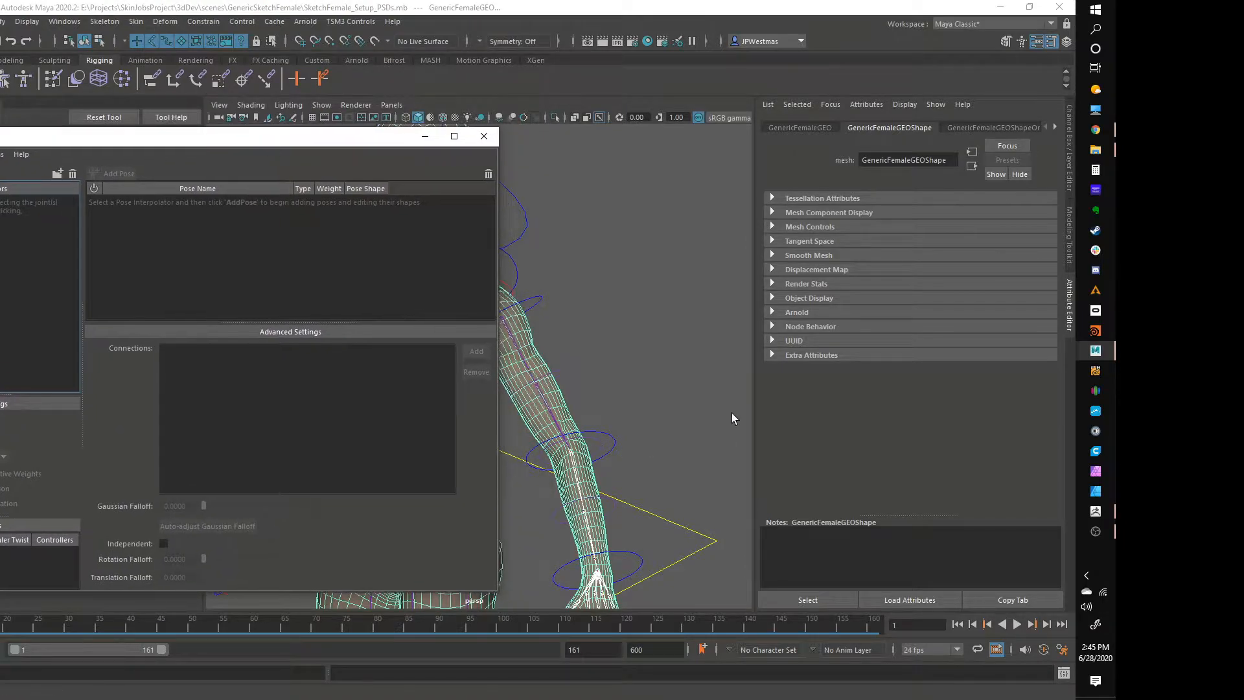
Go to frame 38 and examine the mesh wireframe around the bent left elbow from several angles.
{"action": "left_click_drag", "start_coordinate": [732, 415], "coordinate": [592, 408], "text": "alt"}
{"action": "middle_click_drag", "start_coordinate": [591, 408], "coordinate": [634, 456], "text": "alt"}
{"action": "left_click_drag", "start_coordinate": [633, 455], "coordinate": [609, 467], "text": "alt"}
{"action": "right_click_drag", "start_coordinate": [609, 466], "coordinate": [637, 476], "text": "alt"}
{"action": "middle_click_drag", "start_coordinate": [599, 460], "coordinate": [532, 396], "text": "alt"}
{"action": "left_click_drag", "start_coordinate": [39, 626], "coordinate": [119, 626]}
{"action": "middle_click_drag", "start_coordinate": [638, 275], "coordinate": [617, 430], "text": "alt"}
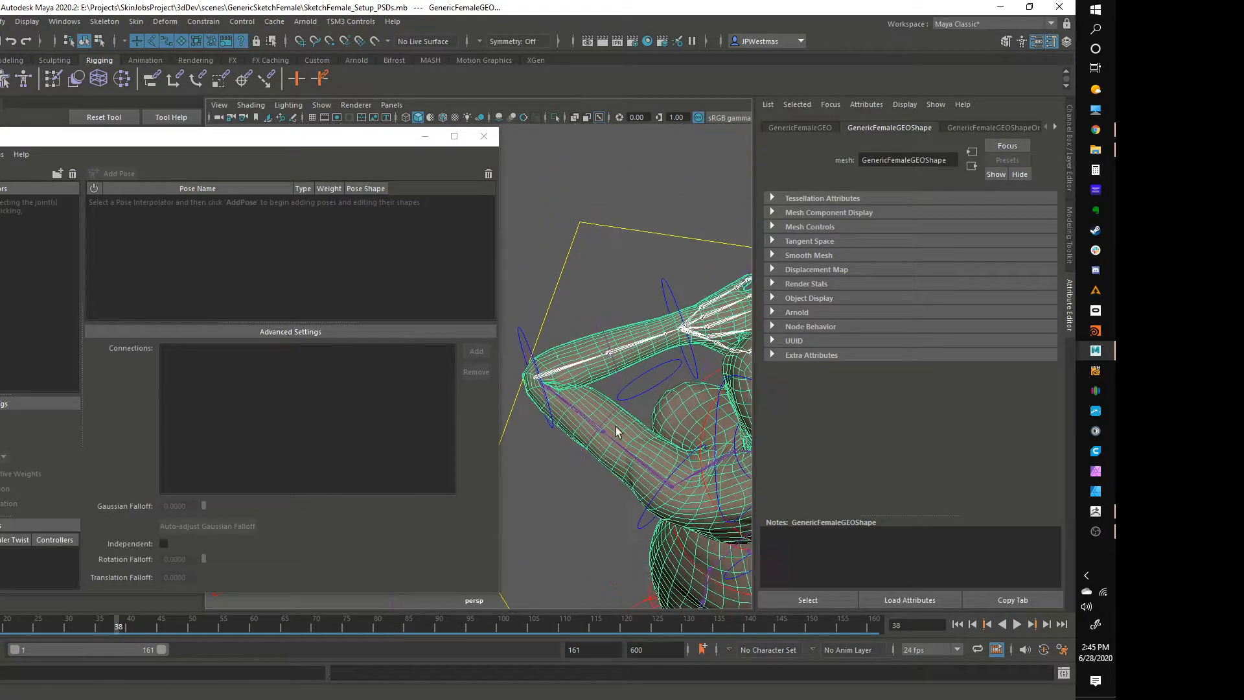
{"action": "right_click_drag", "start_coordinate": [616, 430], "coordinate": [591, 450], "text": "alt"}
{"action": "left_click_drag", "start_coordinate": [590, 449], "coordinate": [596, 449], "text": "alt"}
{"action": "middle_click_drag", "start_coordinate": [635, 438], "coordinate": [590, 451], "text": "alt"}
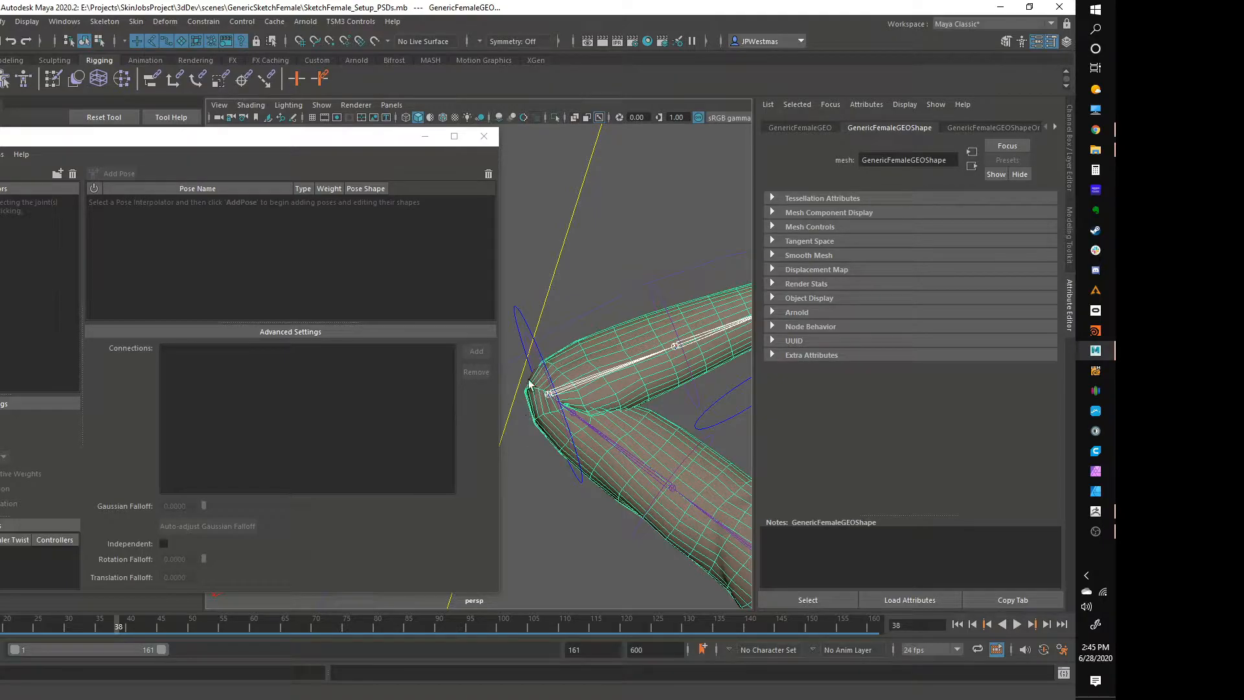
{"action": "right_click_drag", "start_coordinate": [574, 395], "coordinate": [522, 385], "text": "alt"}
{"action": "left_click_drag", "start_coordinate": [522, 385], "coordinate": [619, 442], "text": "alt"}
{"action": "middle_click_drag", "start_coordinate": [619, 442], "coordinate": [623, 348], "text": "alt"}
{"action": "left_click_drag", "start_coordinate": [622, 347], "coordinate": [608, 397], "text": "alt"}
Select the body mesh together with the leftArm1_HiResLowerArm joint in the bent-elbow pose.
{"action": "left_click_drag", "start_coordinate": [113, 137], "coordinate": [127, 143]}
{"action": "left_click_drag", "start_coordinate": [647, 405], "coordinate": [682, 393], "text": "alt"}
{"action": "middle_click_drag", "start_coordinate": [682, 392], "coordinate": [653, 386], "text": "alt"}
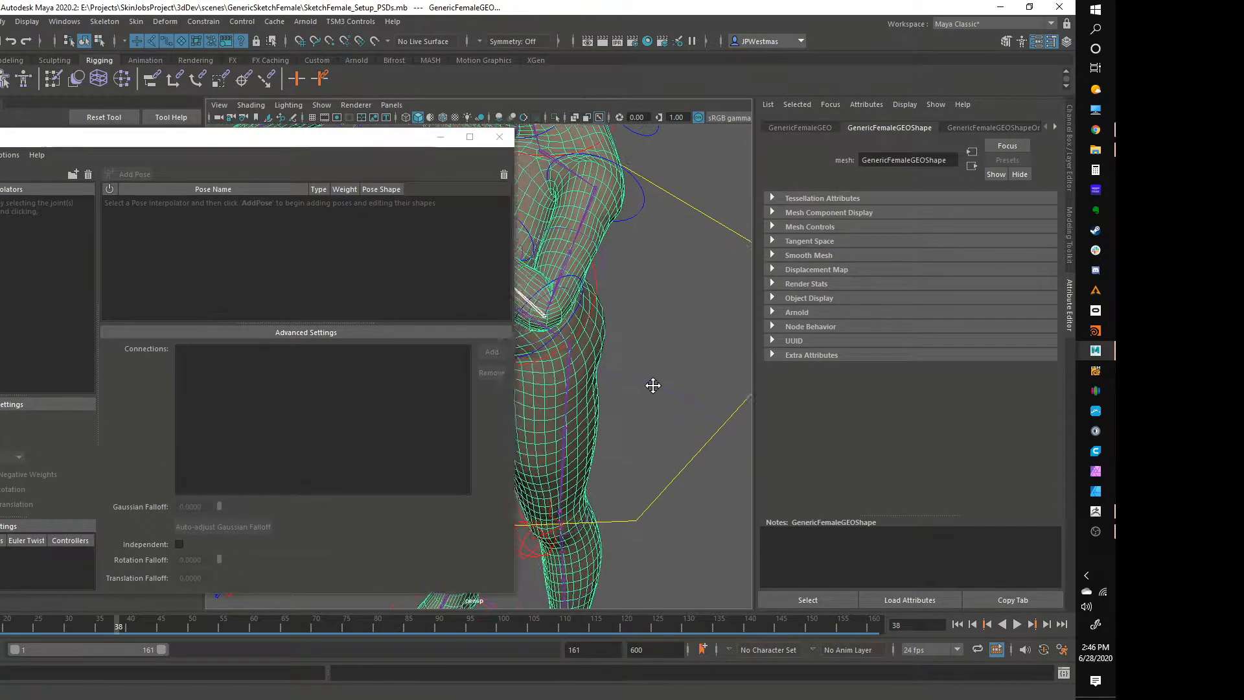
{"action": "right_click_drag", "start_coordinate": [653, 385], "coordinate": [671, 381], "text": "alt"}
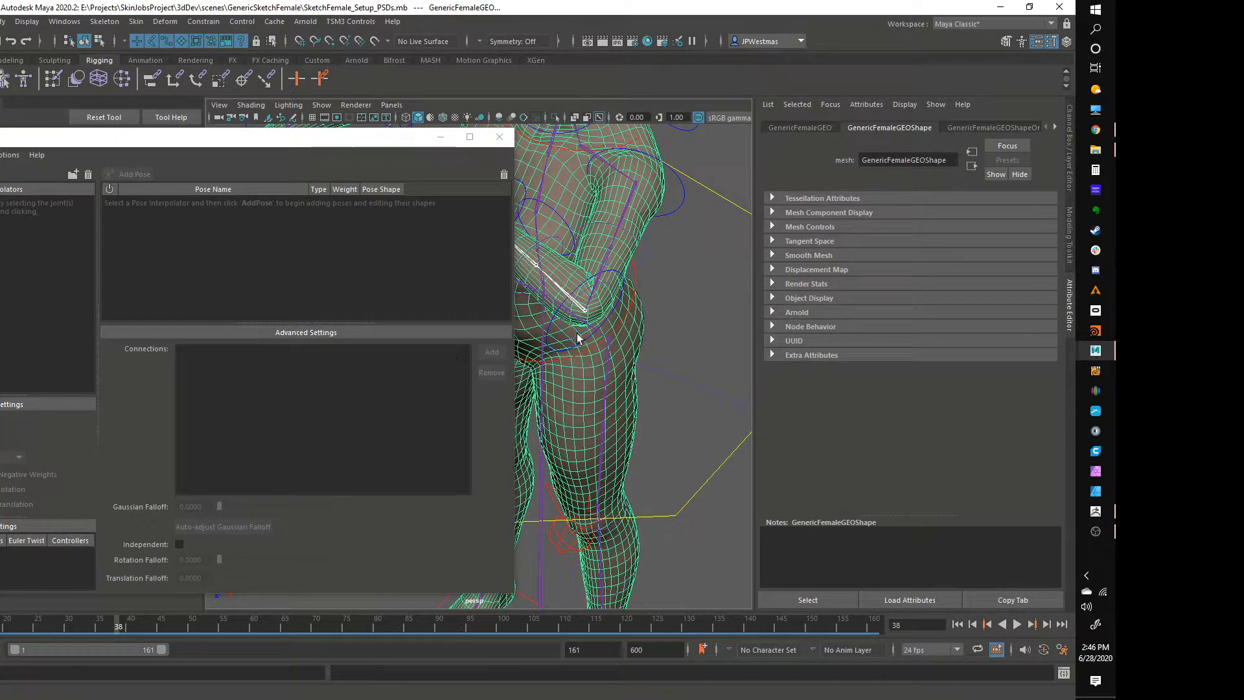
{"action": "left_click_drag", "start_coordinate": [577, 338], "coordinate": [667, 407], "text": "alt"}
{"action": "right_click_drag", "start_coordinate": [666, 407], "coordinate": [687, 398], "text": "alt"}
{"action": "left_click_drag", "start_coordinate": [687, 398], "coordinate": [656, 365], "text": "alt"}
{"action": "left_click", "coordinate": [648, 352]}
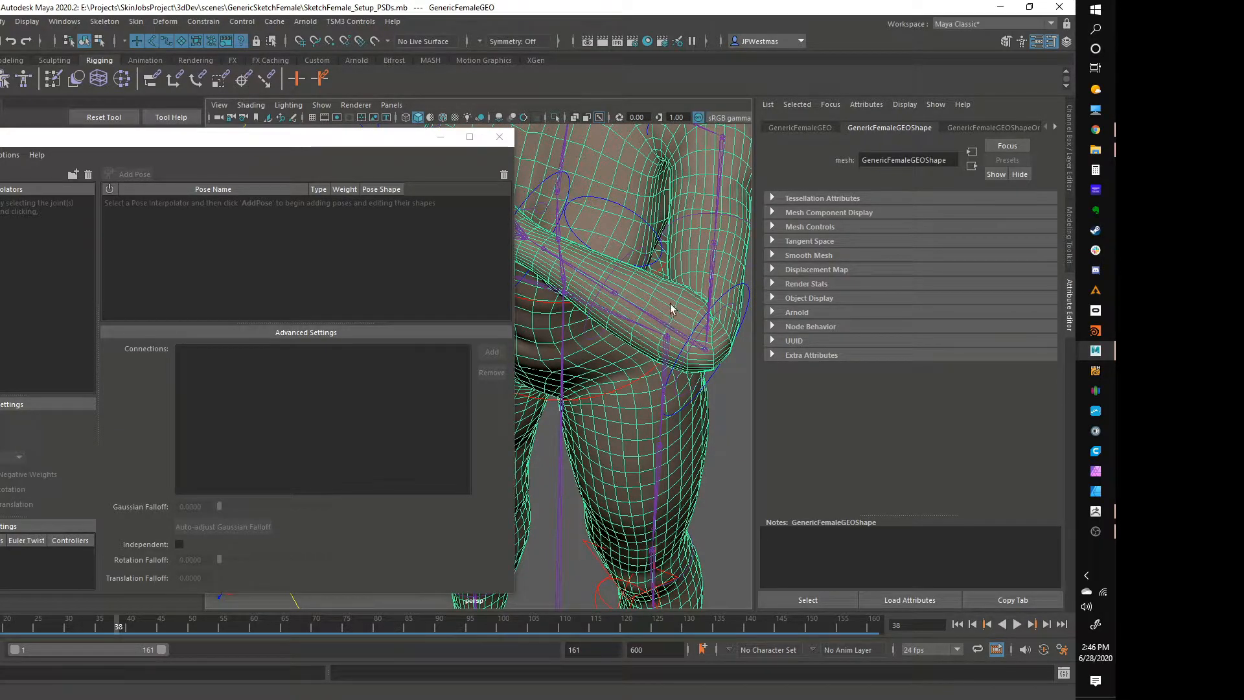
{"action": "left_click", "coordinate": [662, 327]}
Create a pose interpolator for the selected lower arm joint and body mesh at frame 38.
{"action": "left_click_drag", "start_coordinate": [622, 389], "coordinate": [685, 310], "text": "alt"}
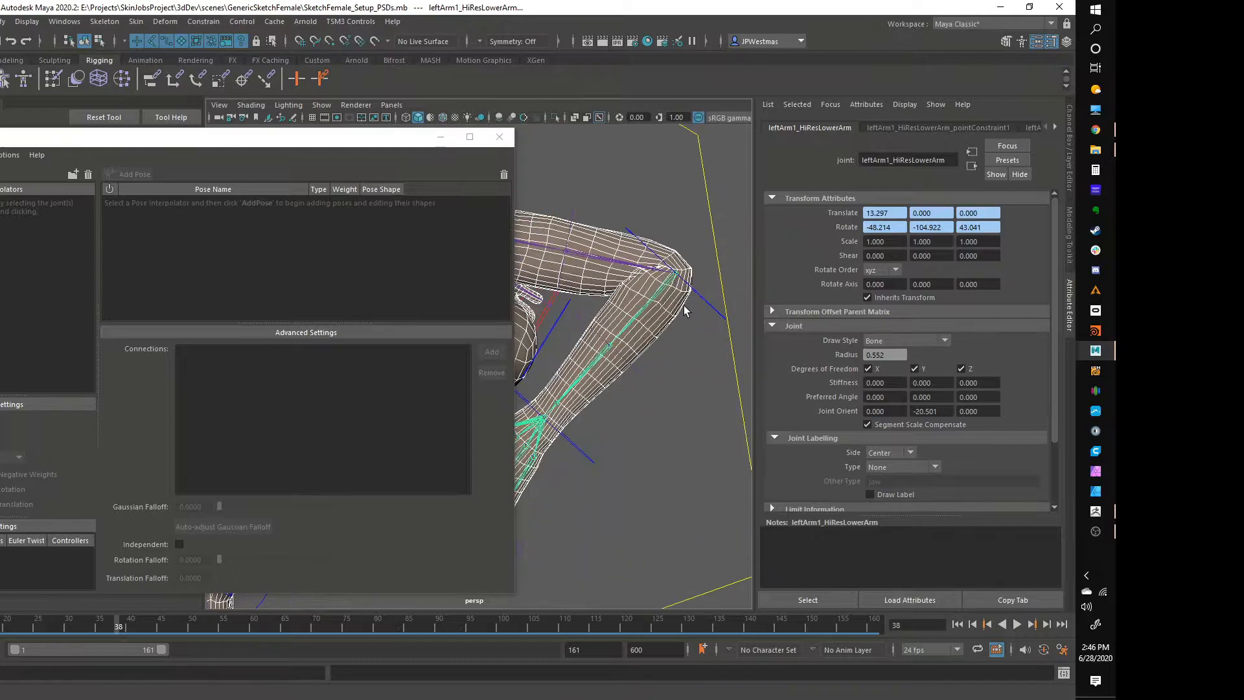
{"action": "left_click_drag", "start_coordinate": [653, 354], "coordinate": [634, 326], "text": "alt"}
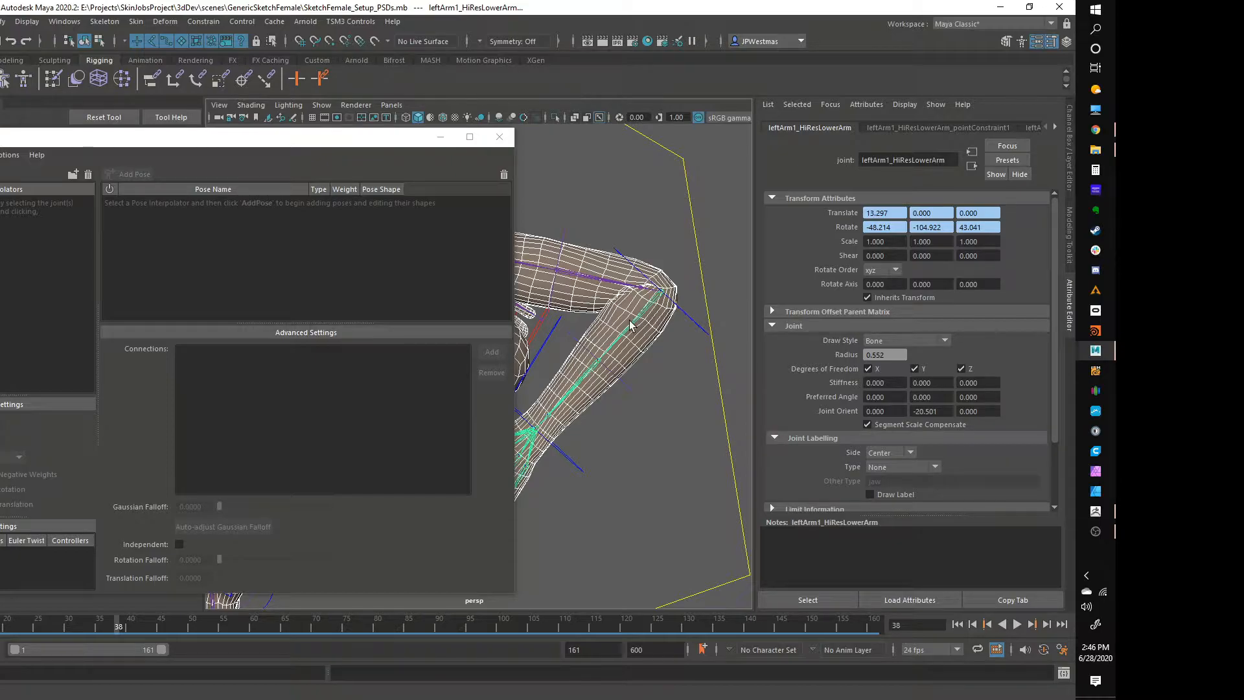
{"action": "left_click_drag", "start_coordinate": [660, 346], "coordinate": [535, 419], "text": "alt"}
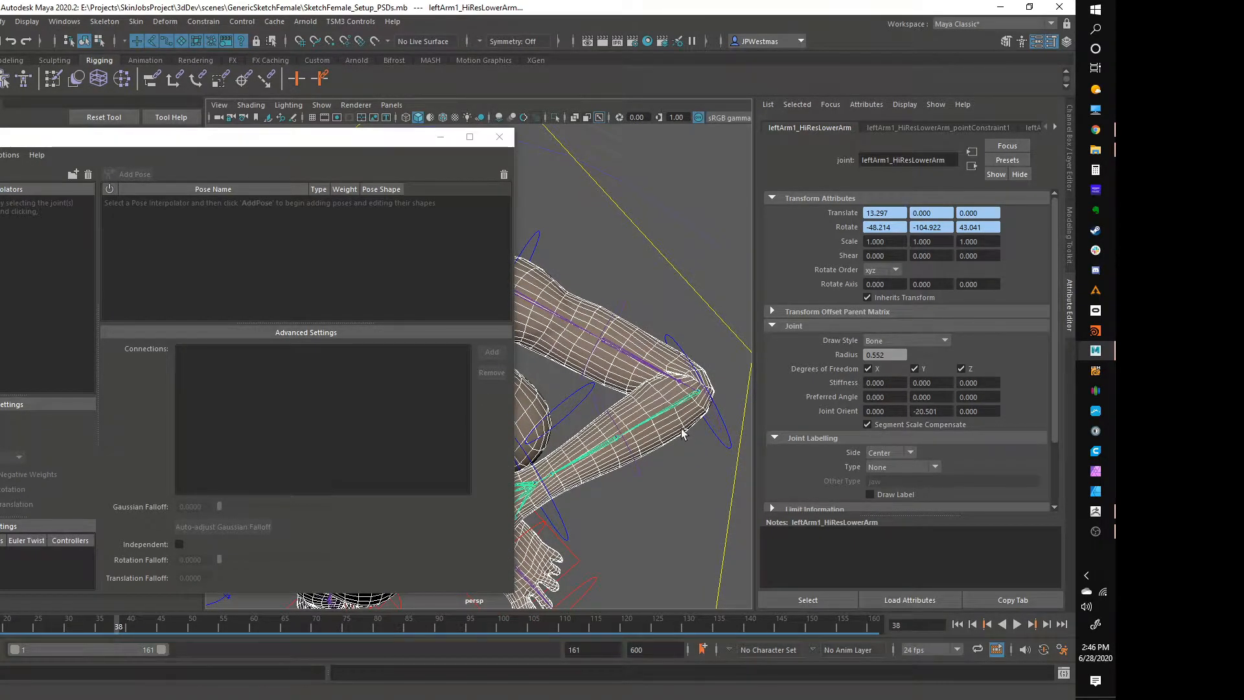
{"action": "left_click", "coordinate": [11, 193]}
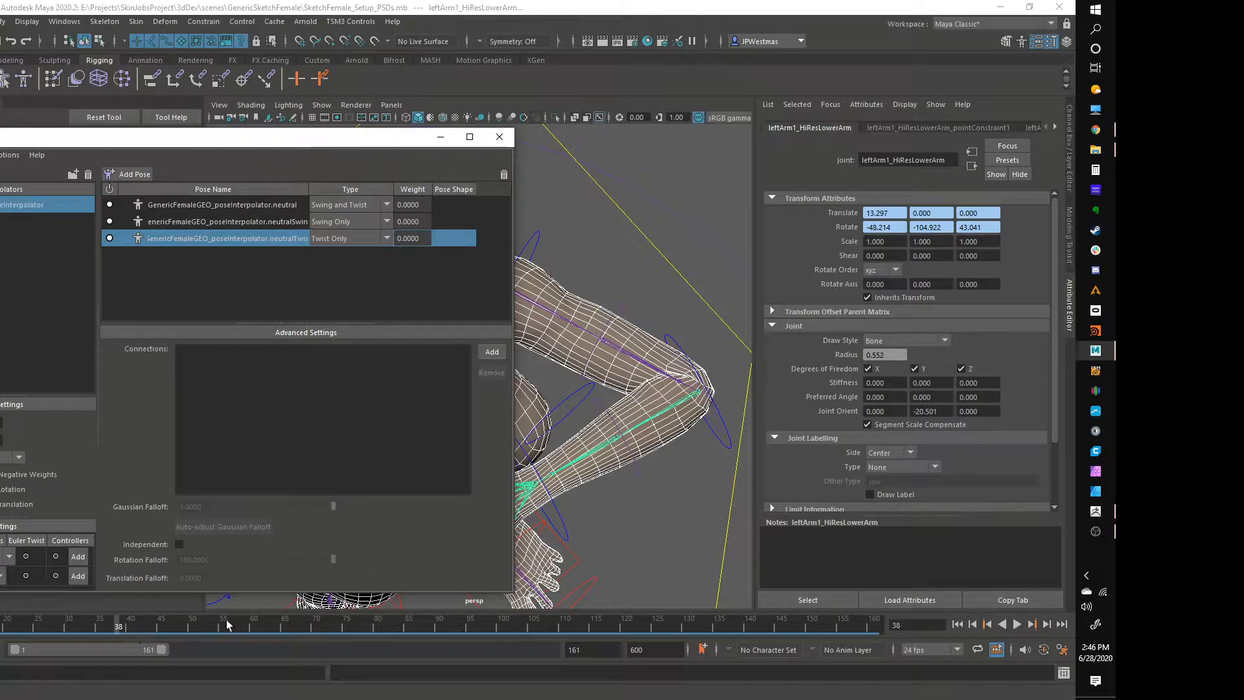
Return to the rest pose at frame 1 and delete the pose interpolator made in the bent pose.
{"action": "left_click_drag", "start_coordinate": [114, 625], "coordinate": [2, 624]}
{"action": "right_click", "coordinate": [1, 206]}
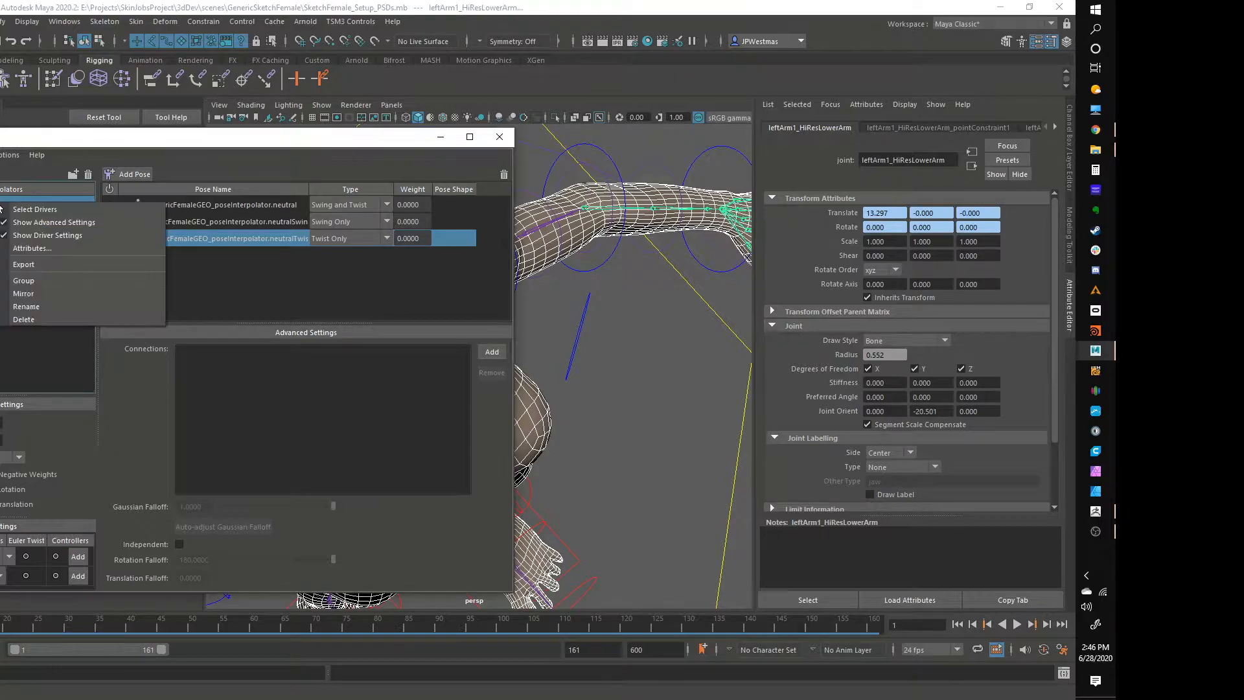
{"action": "left_click", "coordinate": [33, 321]}
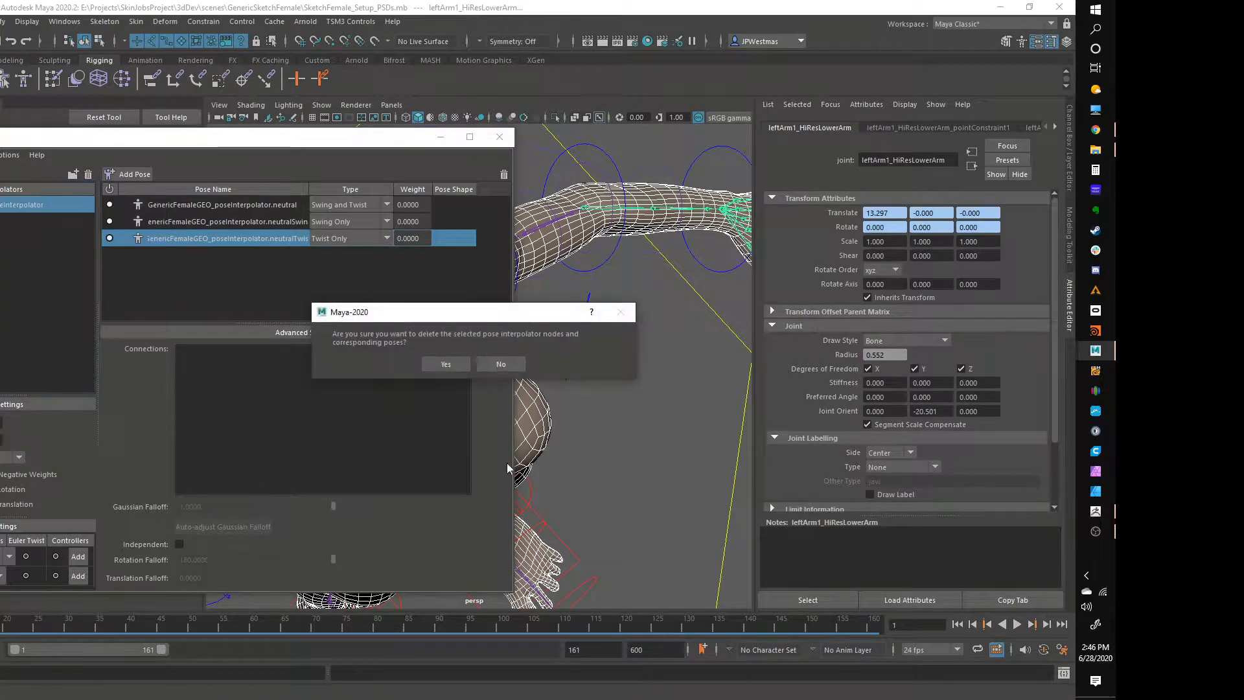
{"action": "left_click", "coordinate": [436, 364]}
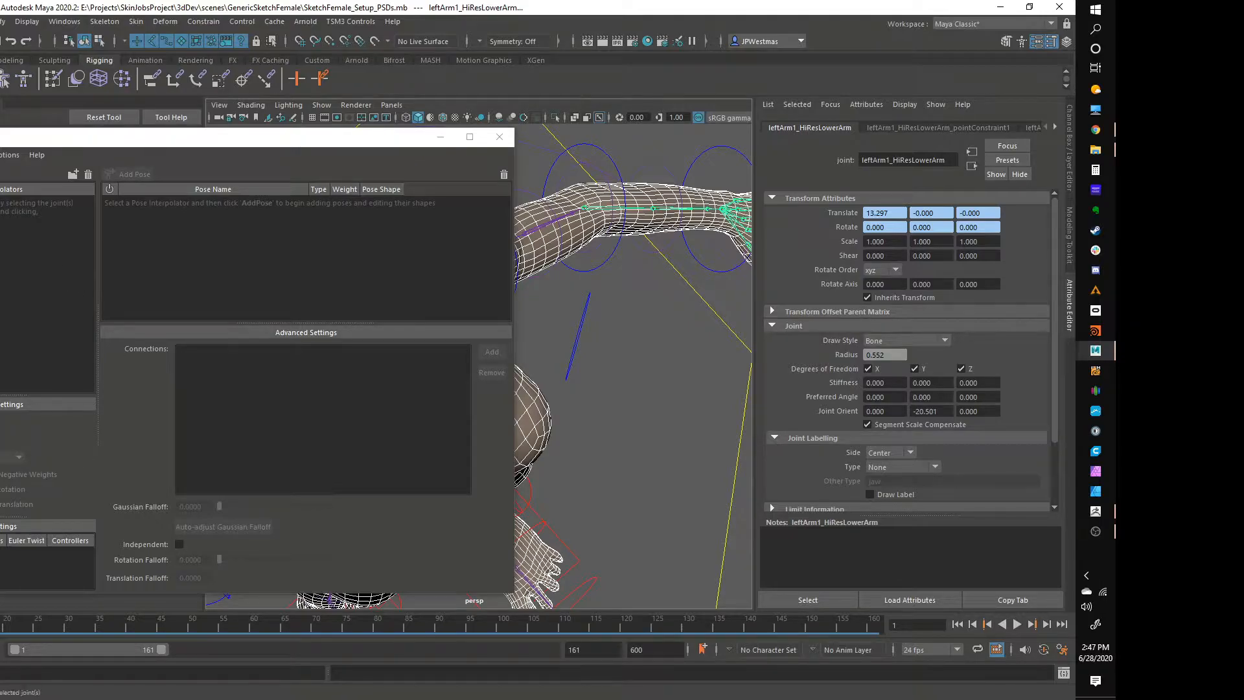
Create a new pose interpolator for the selected lower arm joint and body mesh from the rest pose at frame 1.
{"action": "left_click", "coordinate": [0, 174]}
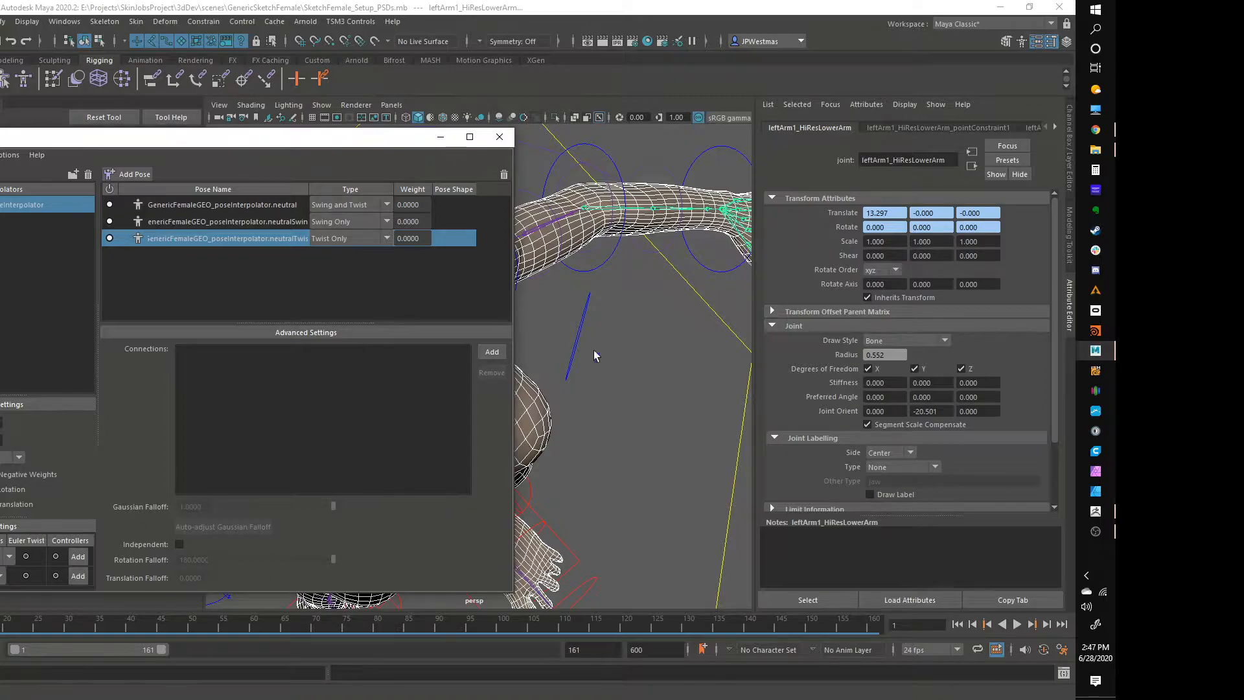
{"action": "right_click_drag", "start_coordinate": [594, 350], "coordinate": [559, 383], "text": "alt"}
{"action": "left_click_drag", "start_coordinate": [558, 384], "coordinate": [672, 378], "text": "alt"}
{"action": "middle_click_drag", "start_coordinate": [672, 378], "coordinate": [672, 364], "text": "alt"}
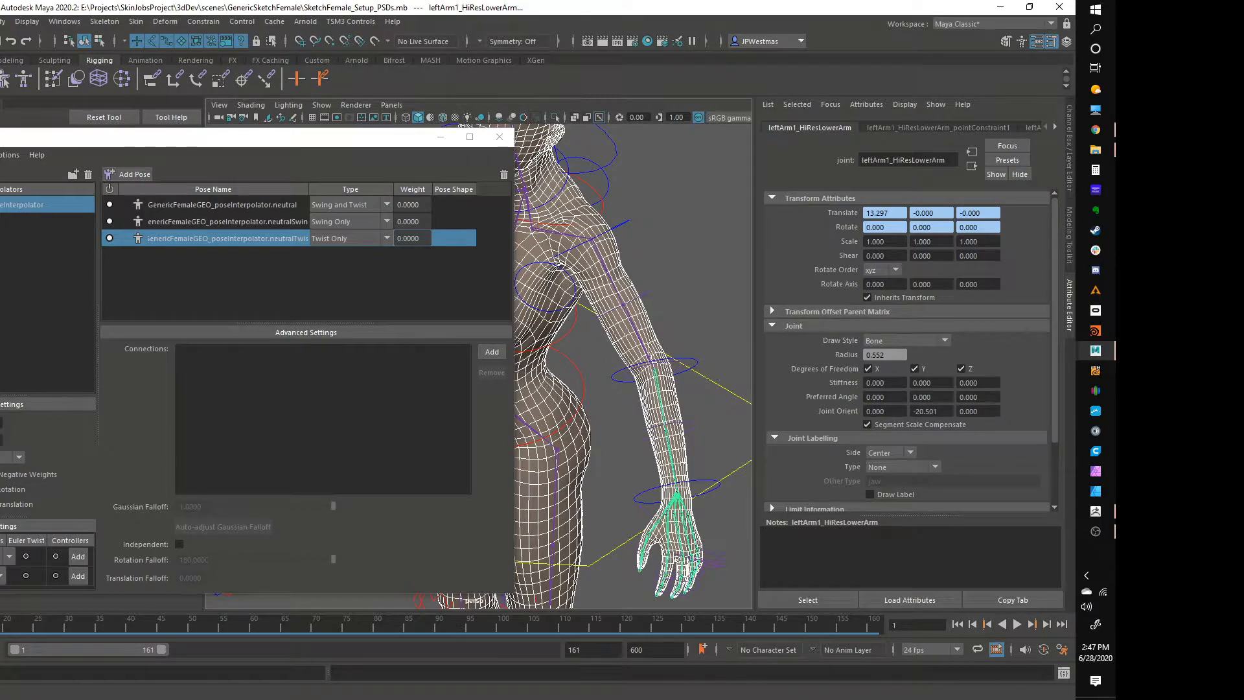
Add a Swing Only pose at frame 32 and create its pose shape in a new blend shape deformer named ElbowBend.
{"action": "key", "text": "alt+v"}
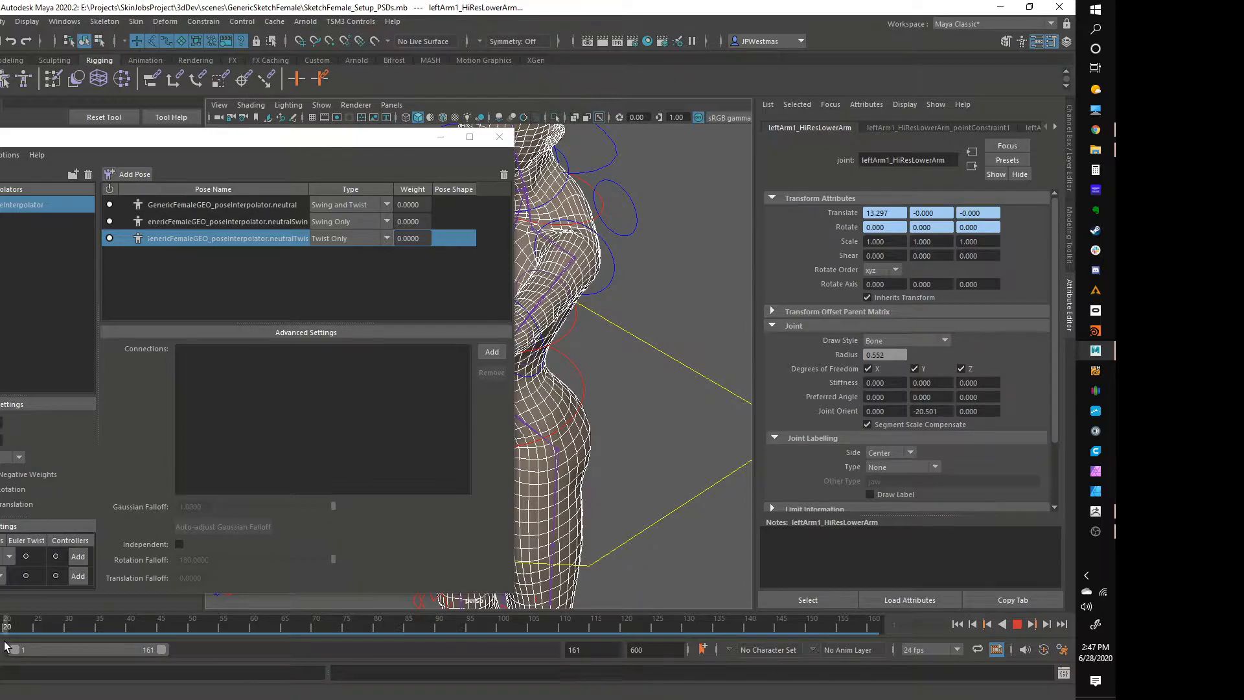
{"action": "key", "text": "alt+v"}
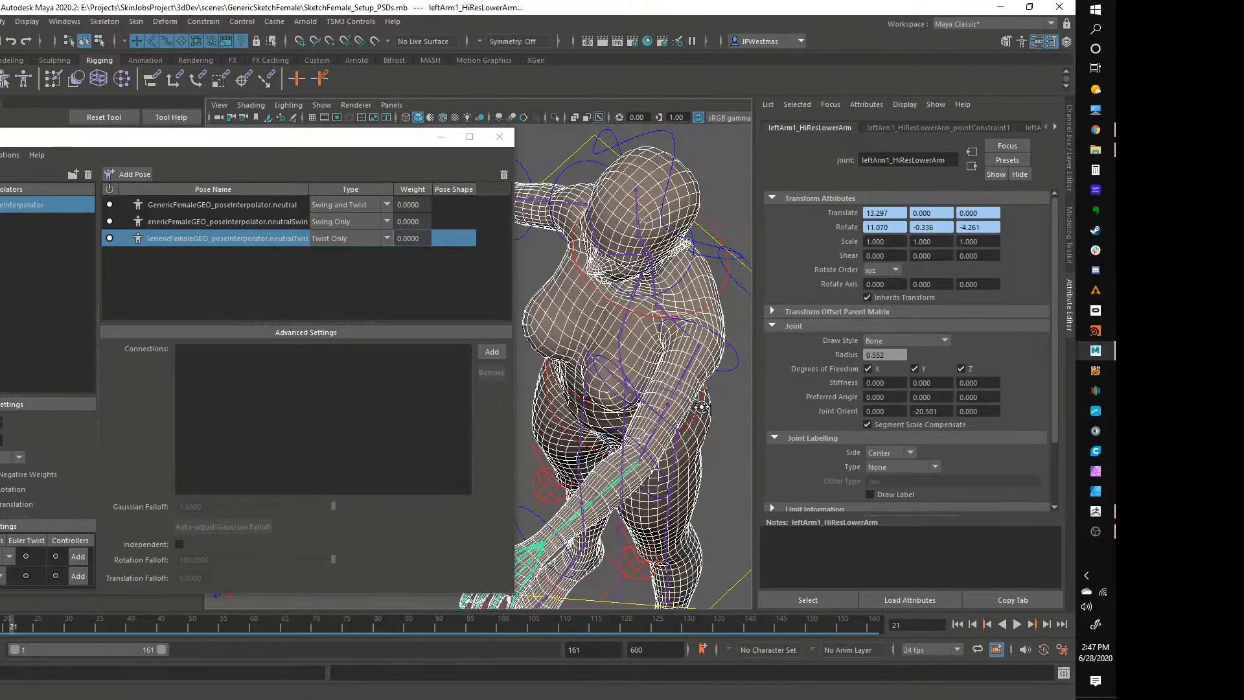
{"action": "left_click_drag", "start_coordinate": [101, 623], "coordinate": [145, 638]}
{"action": "mouse_move", "coordinate": [597, 444]}
{"action": "left_mouse_down", "text": "alt"}
{"action": "mouse_move", "coordinate": [574, 483]}
{"action": "mouse_move", "coordinate": [605, 440]}
{"action": "left_mouse_up", "text": "alt"}
{"action": "left_click_drag", "start_coordinate": [137, 624], "coordinate": [78, 626]}
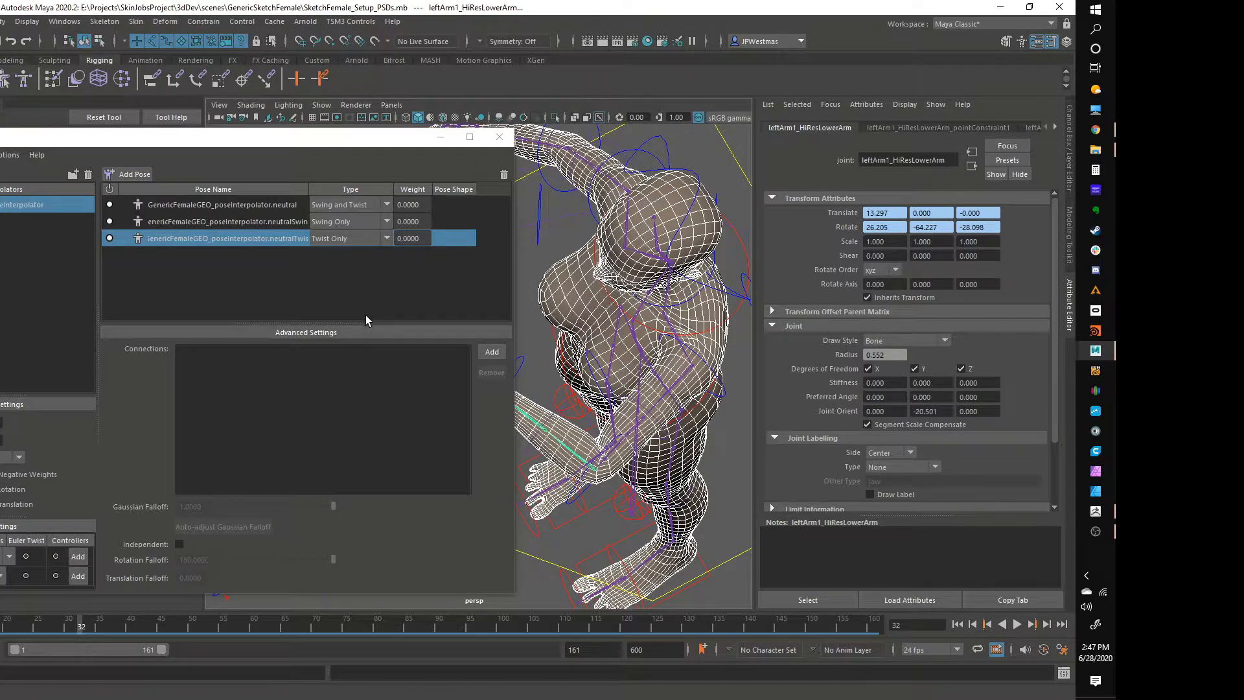
{"action": "left_click", "coordinate": [136, 173]}
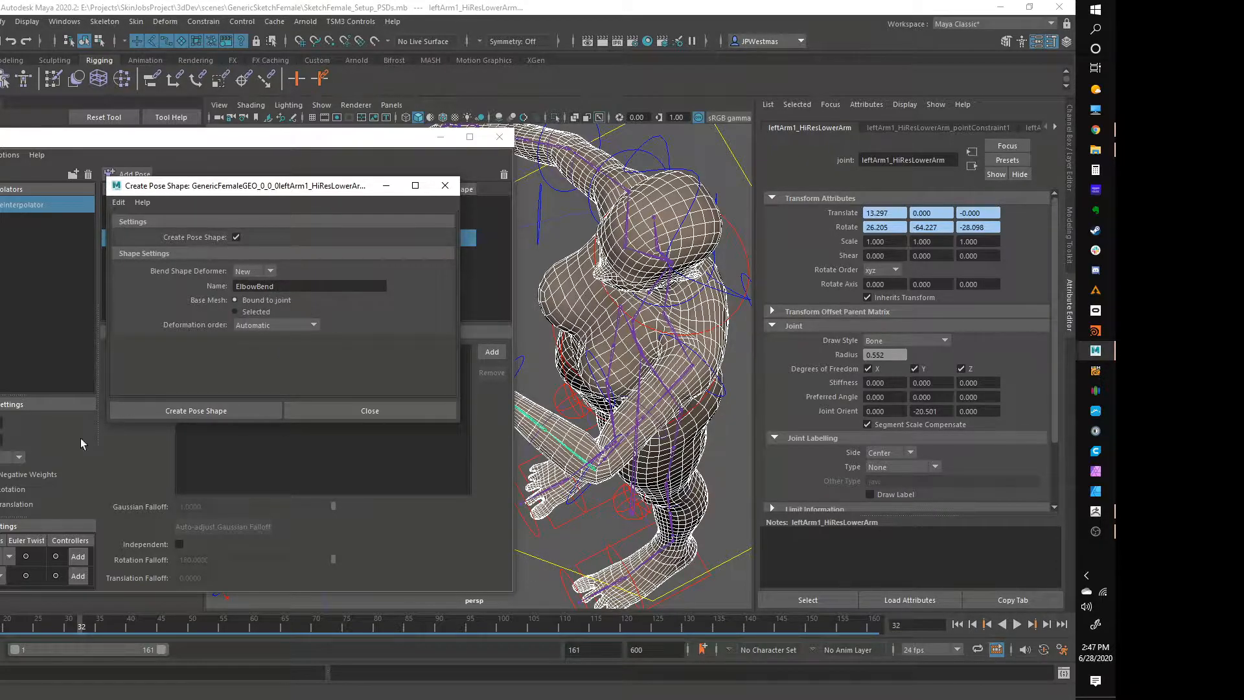
{"action": "left_click", "coordinate": [206, 411]}
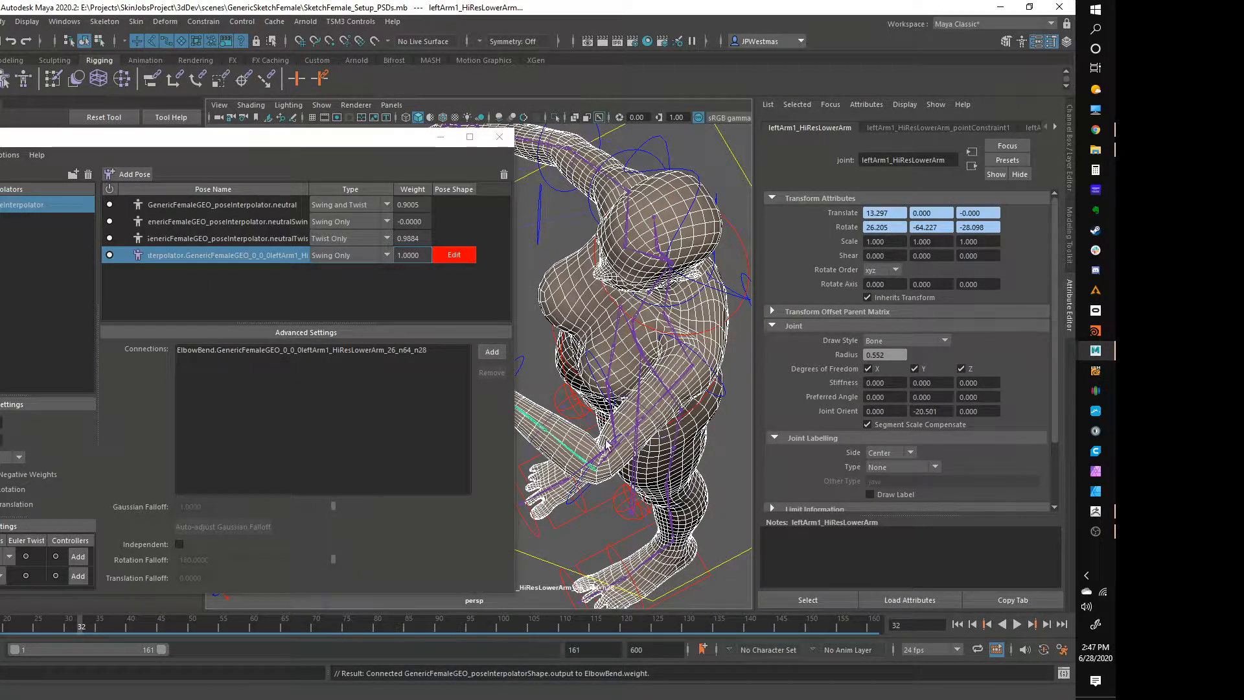
Frame the bent left elbow closely and minimize the Pose Editor to clear the viewport.
{"action": "left_click_drag", "start_coordinate": [567, 465], "coordinate": [617, 492], "text": "alt"}
{"action": "middle_click_drag", "start_coordinate": [616, 492], "coordinate": [610, 459], "text": "alt"}
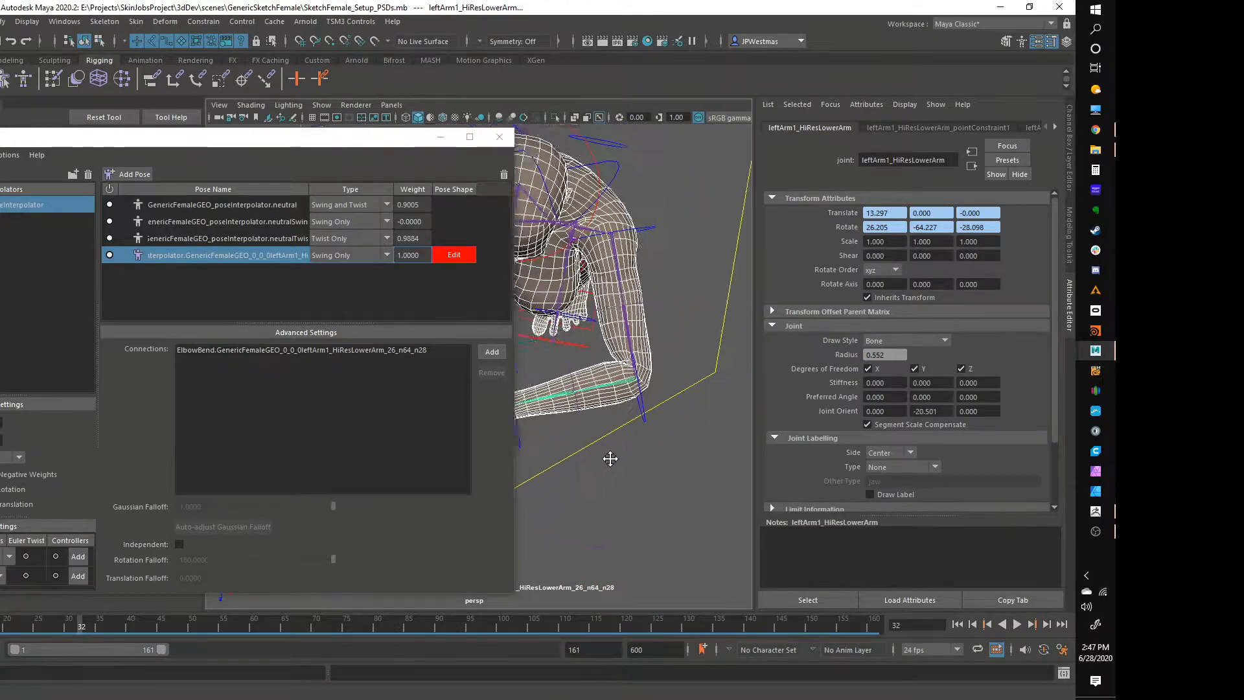
{"action": "right_click_drag", "start_coordinate": [611, 459], "coordinate": [655, 434], "text": "alt"}
{"action": "middle_click_drag", "start_coordinate": [655, 433], "coordinate": [627, 452], "text": "alt"}
{"action": "right_click_drag", "start_coordinate": [628, 452], "coordinate": [645, 440], "text": "alt"}
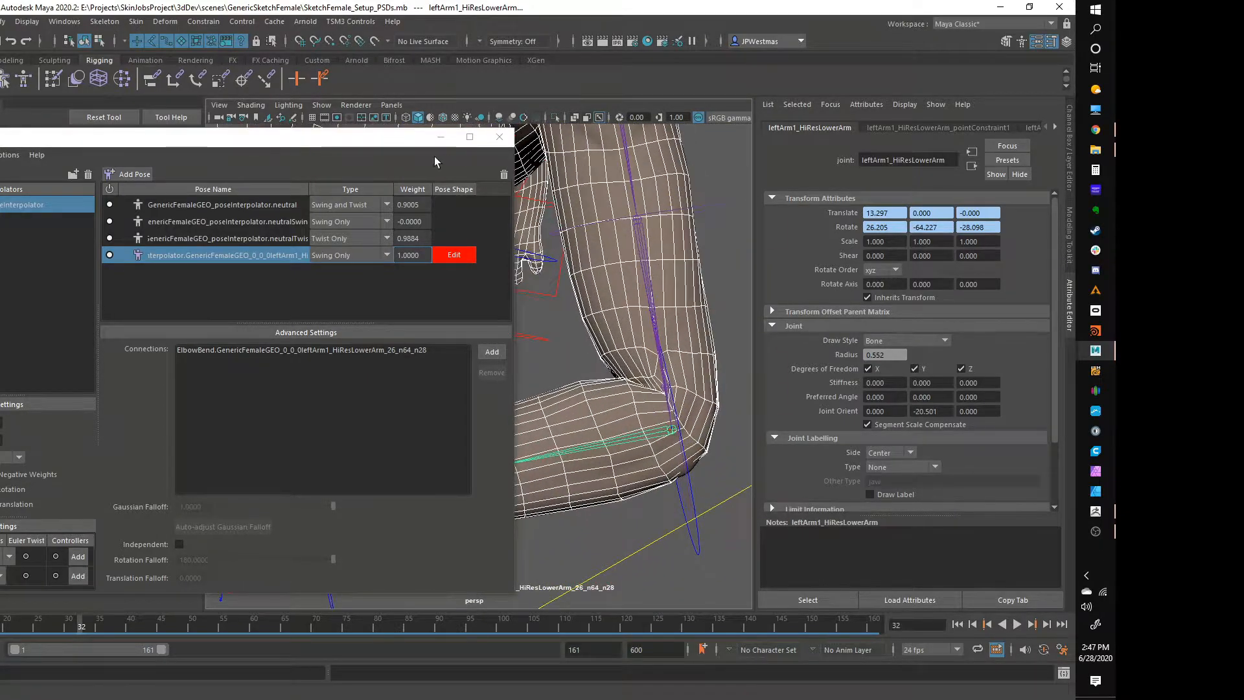
{"action": "left_click_drag", "start_coordinate": [458, 140], "coordinate": [428, 191]}
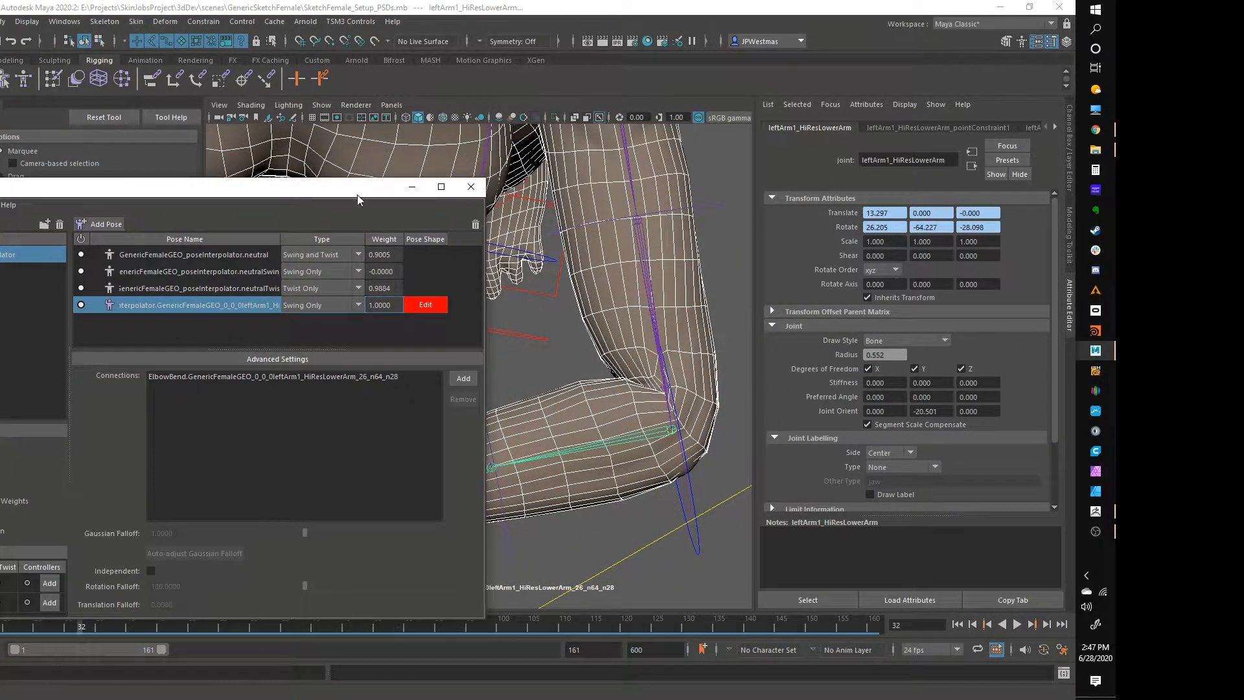
{"action": "left_click", "coordinate": [413, 187]}
Switch the body mesh to vertex selection and select the vertex at the tip of the left elbow.
{"action": "left_click_drag", "start_coordinate": [605, 475], "coordinate": [585, 385], "text": "alt"}
{"action": "left_click", "coordinate": [609, 416]}
{"action": "right_click_drag", "start_coordinate": [608, 418], "coordinate": [547, 331]}
{"action": "left_click", "coordinate": [582, 466]}
{"action": "left_click_drag", "start_coordinate": [582, 466], "coordinate": [562, 424]}
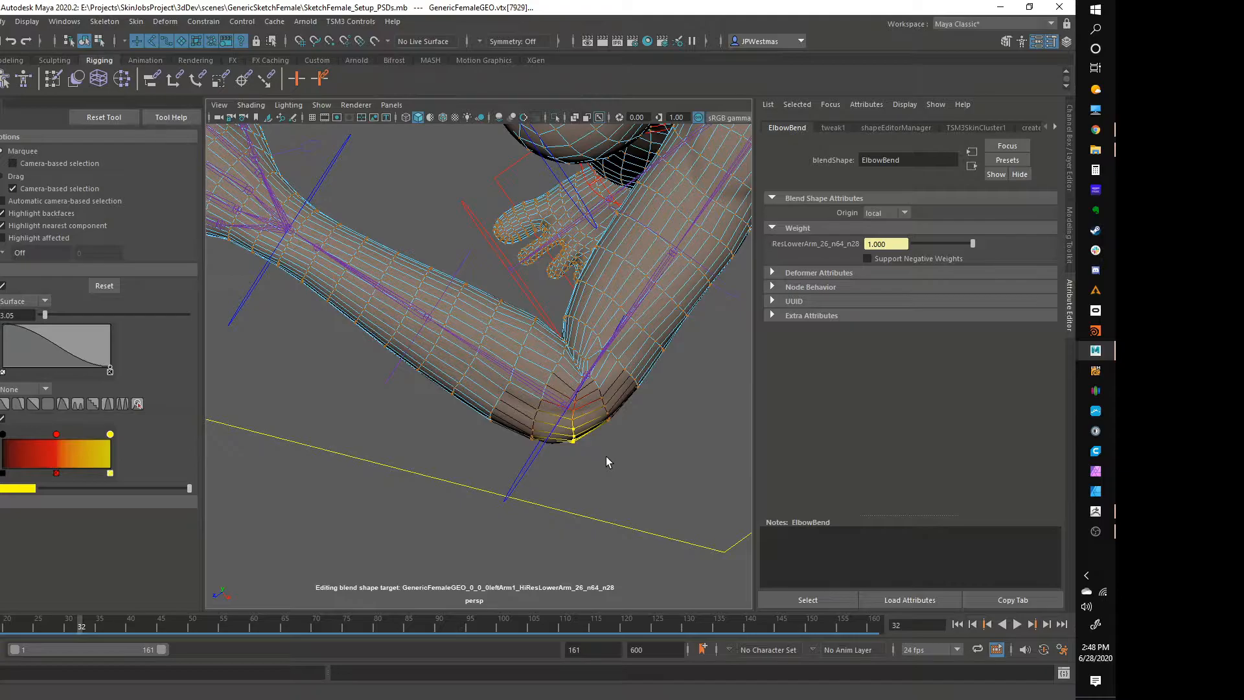
Move the left elbow tip vertex outward with soft selection, using a falloff limited to the elbow area.
{"action": "key", "text": "w"}
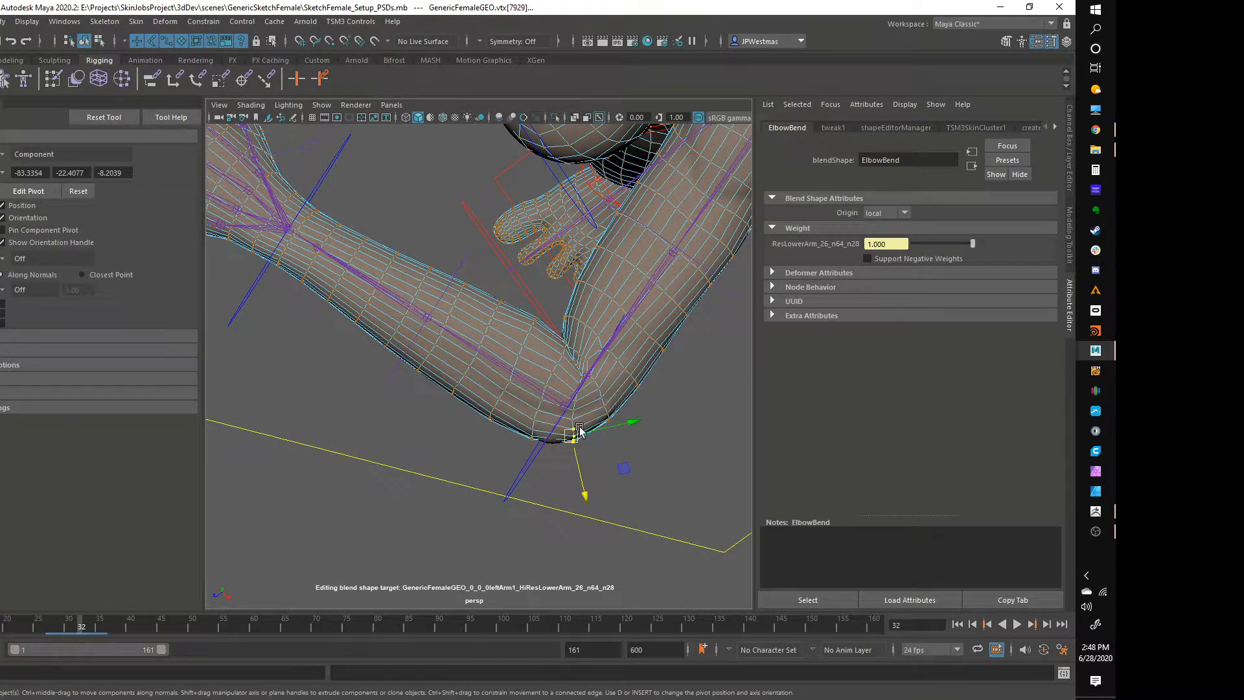
{"action": "key", "text": "b"}
{"action": "left_click_drag", "start_coordinate": [567, 431], "coordinate": [587, 434]}
{"action": "middle_click_drag", "start_coordinate": [620, 474], "coordinate": [622, 489]}
{"action": "left_click_drag", "start_coordinate": [628, 498], "coordinate": [532, 508], "text": "alt"}
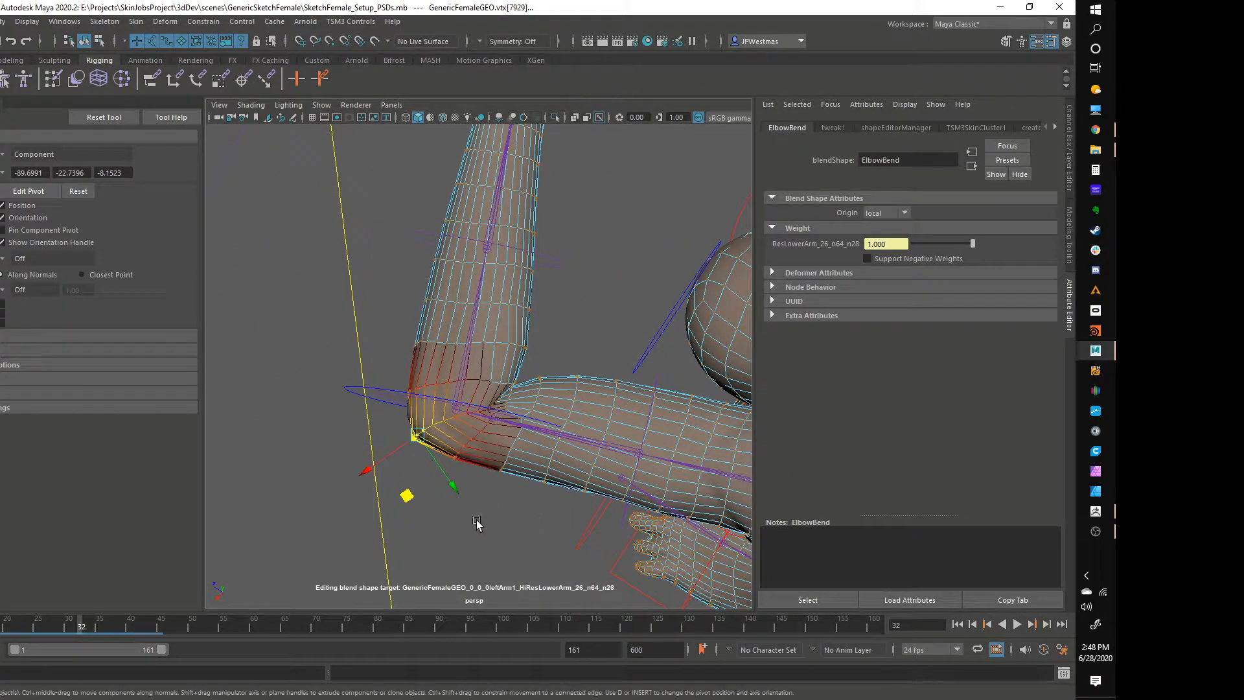
Move the left elbow tip and its neighbouring vertices outward with soft selection to build up the bony point.
{"action": "mouse_move", "coordinate": [406, 494]}
{"action": "left_mouse_down"}
{"action": "mouse_move", "coordinate": [406, 508]}
{"action": "mouse_move", "coordinate": [394, 498]}
{"action": "left_mouse_up"}
{"action": "scroll", "coordinate": [388, 389], "scroll_direction": "up", "scroll_amount": 5}
{"action": "left_click_drag", "start_coordinate": [299, 400], "coordinate": [375, 435]}
{"action": "left_click_drag", "start_coordinate": [282, 410], "coordinate": [298, 416]}
{"action": "scroll", "coordinate": [472, 445], "scroll_direction": "down", "scroll_amount": 5}
{"action": "middle_click_drag", "start_coordinate": [567, 509], "coordinate": [508, 460], "text": "alt"}
{"action": "left_click_drag", "start_coordinate": [509, 460], "coordinate": [564, 466], "text": "alt"}
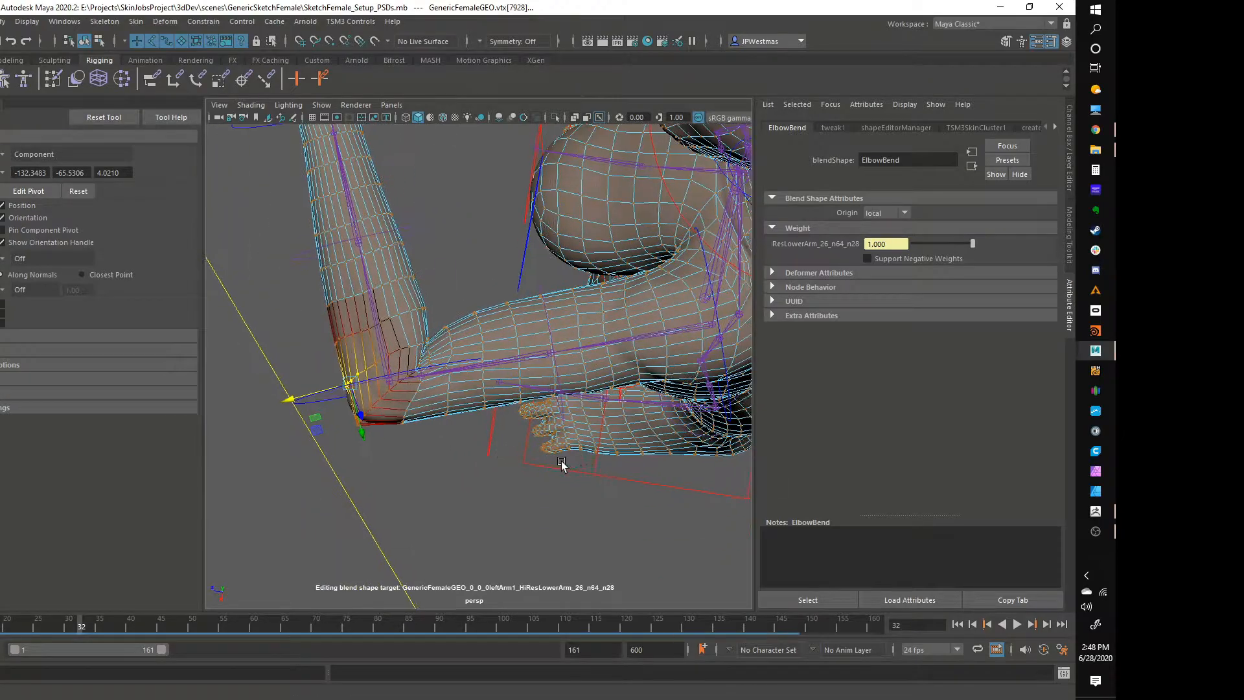
Soft-select vertex patches along the back of the left upper arm with a wider falloff and move them outward to add volume.
{"action": "scroll", "coordinate": [563, 466], "scroll_direction": "up", "scroll_amount": 3}
{"action": "middle_click_drag", "start_coordinate": [564, 466], "coordinate": [514, 438], "text": "alt"}
{"action": "left_click_drag", "start_coordinate": [514, 439], "coordinate": [398, 439], "text": "alt"}
{"action": "left_click_drag", "start_coordinate": [380, 338], "coordinate": [438, 408]}
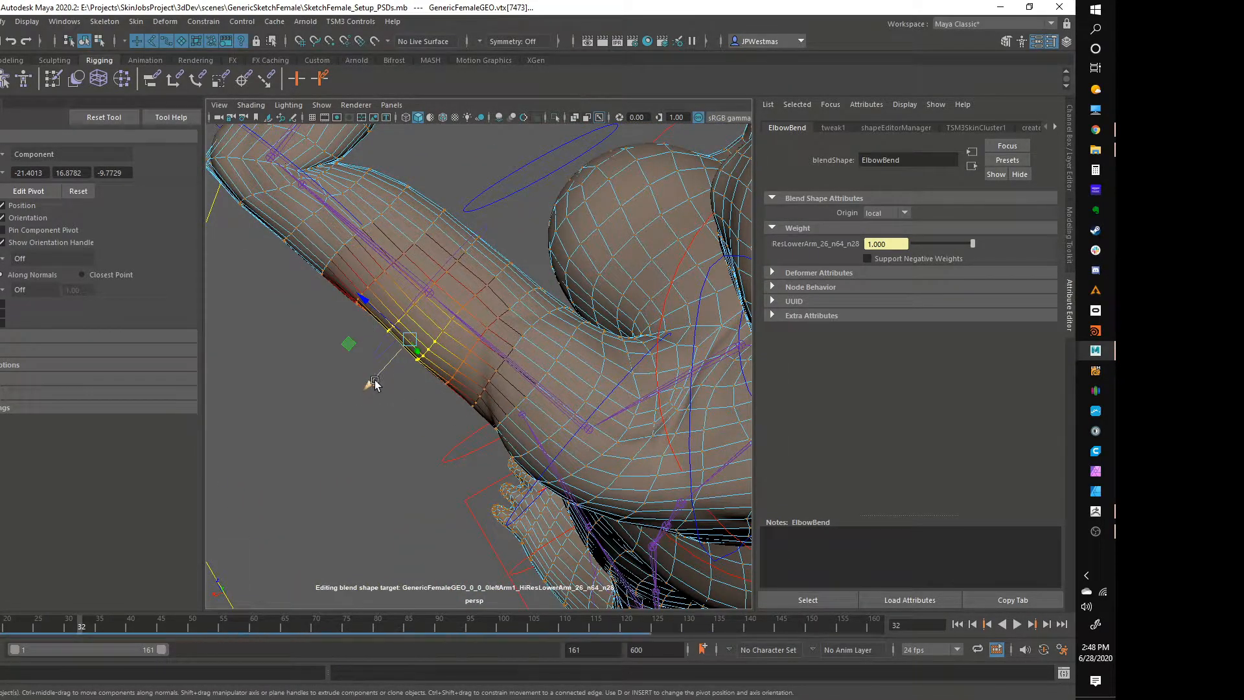
{"action": "key", "text": "b"}
{"action": "mouse_move", "coordinate": [403, 347]}
{"action": "left_mouse_down"}
{"action": "mouse_move", "coordinate": [422, 346]}
{"action": "mouse_move", "coordinate": [406, 345]}
{"action": "left_mouse_up"}
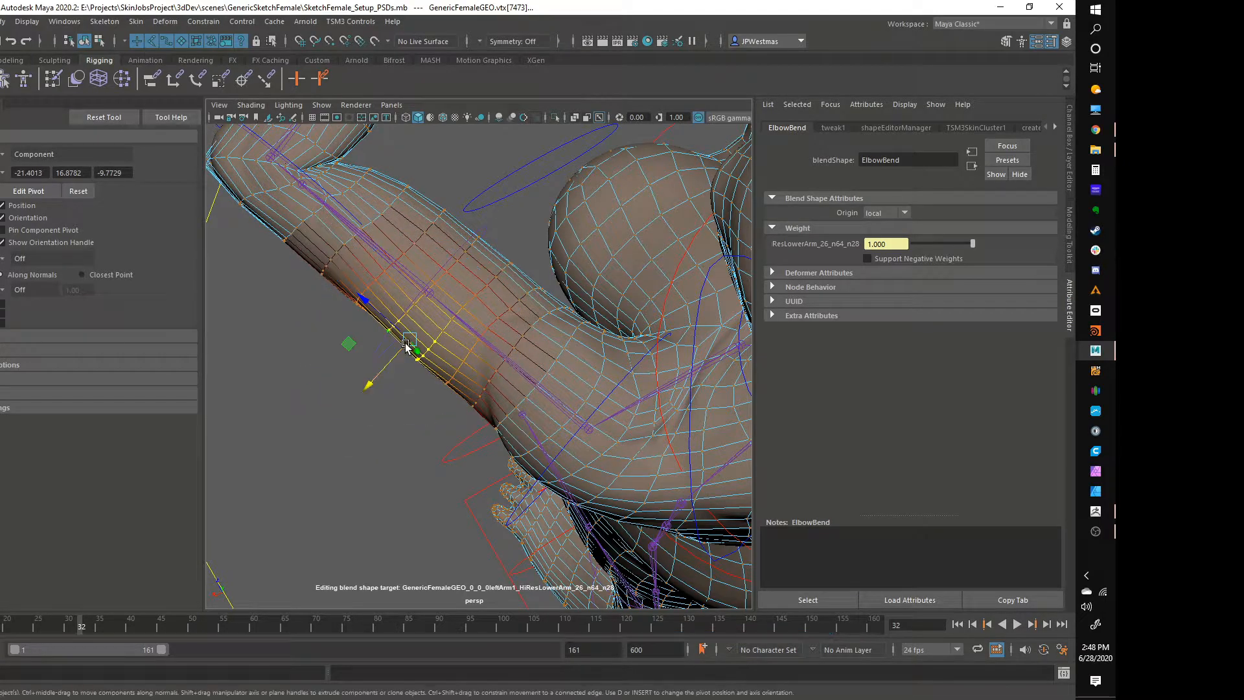
{"action": "left_click_drag", "start_coordinate": [368, 385], "coordinate": [357, 392]}
{"action": "left_click_drag", "start_coordinate": [304, 265], "coordinate": [403, 297]}
{"action": "left_click_drag", "start_coordinate": [340, 351], "coordinate": [336, 355]}
{"action": "left_click_drag", "start_coordinate": [445, 467], "coordinate": [310, 241], "text": "alt"}
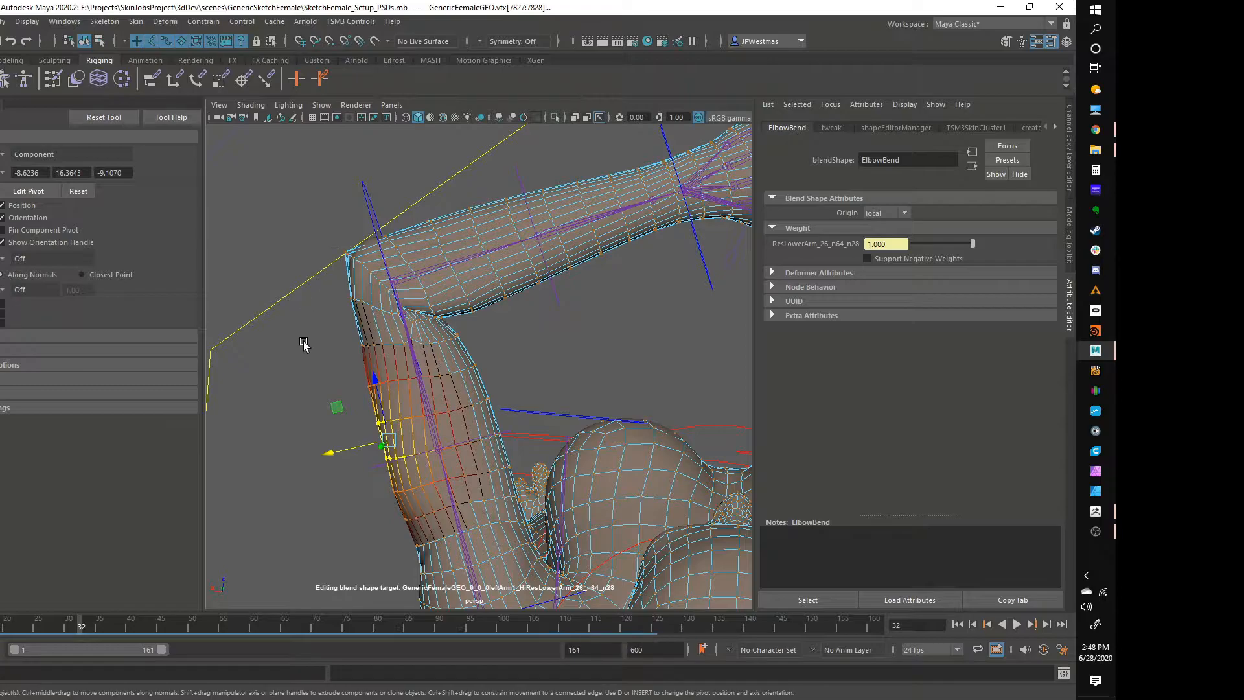
Return the body mesh to object mode and clear the selection.
{"action": "left_click_drag", "start_coordinate": [304, 327], "coordinate": [537, 342], "text": "alt"}
{"action": "right_click_drag", "start_coordinate": [549, 269], "coordinate": [609, 255]}
{"action": "left_click", "coordinate": [671, 362]}
{"action": "right_click_drag", "start_coordinate": [639, 396], "coordinate": [530, 402], "text": "alt"}
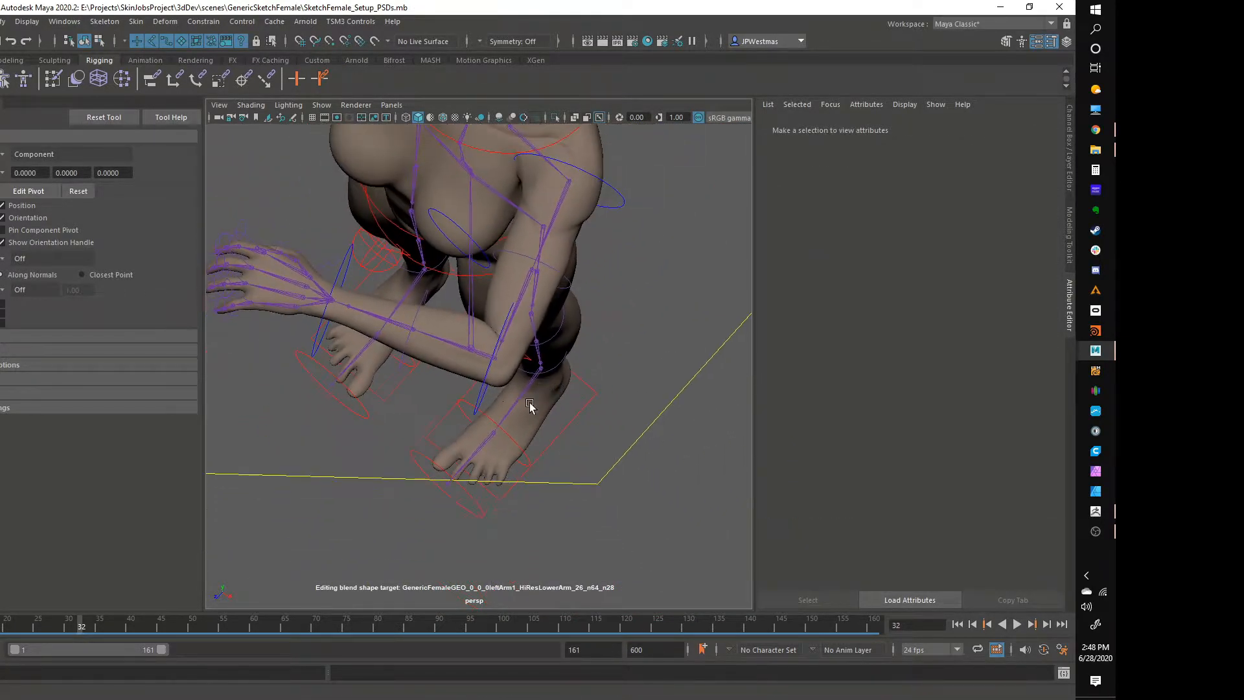
Examine the sculpted left elbow silhouette from several angles with the mesh deselected.
{"action": "left_click_drag", "start_coordinate": [530, 405], "coordinate": [510, 413], "text": "alt"}
{"action": "left_click", "coordinate": [516, 304]}
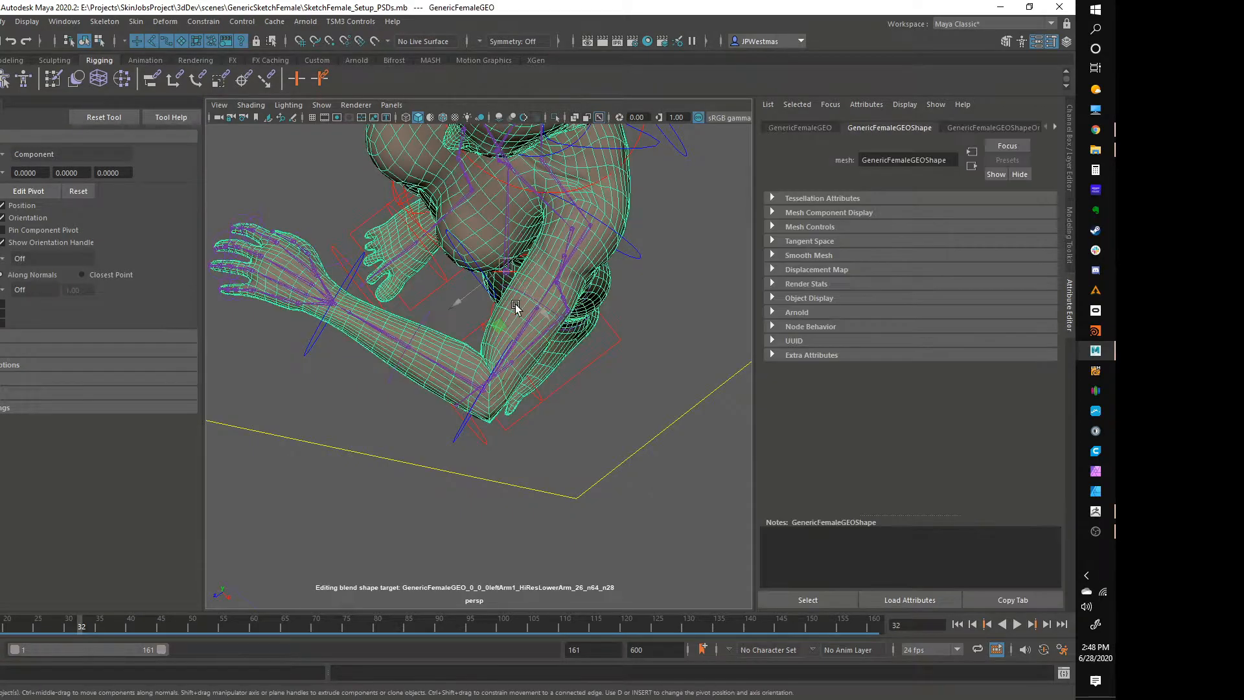
{"action": "left_click", "coordinate": [623, 400]}
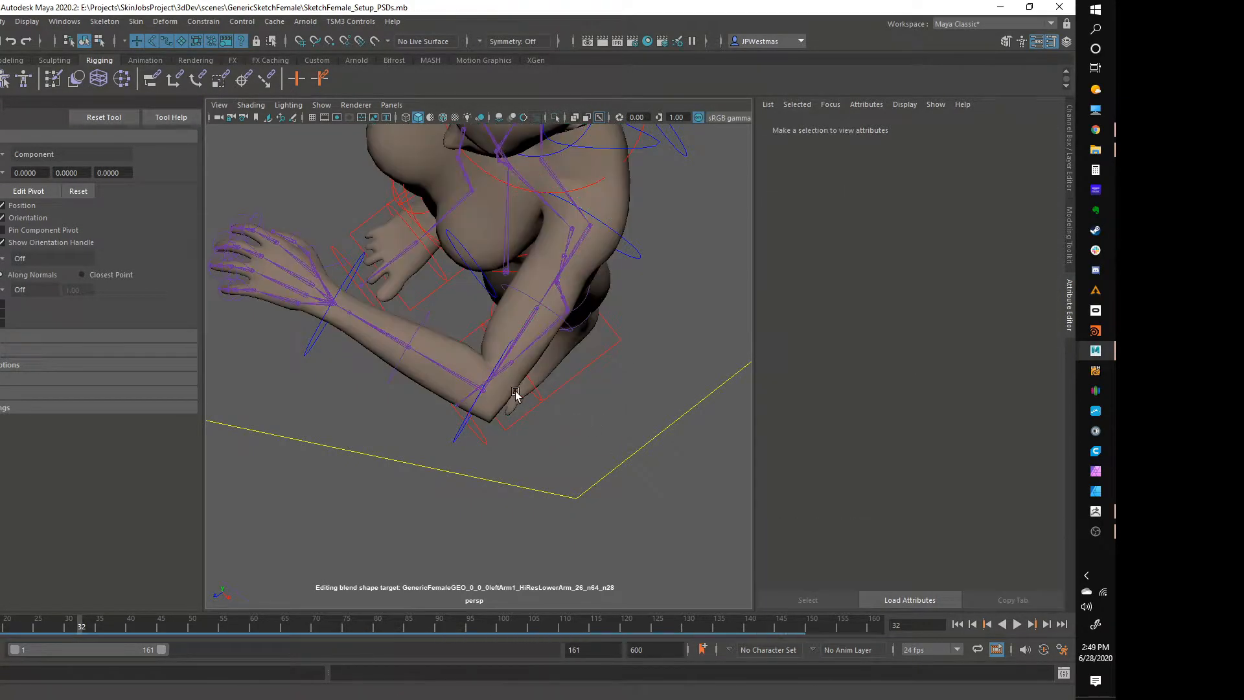
{"action": "left_click_drag", "start_coordinate": [517, 393], "coordinate": [522, 367], "text": "alt"}
{"action": "right_click_drag", "start_coordinate": [522, 367], "coordinate": [595, 426], "text": "alt"}
{"action": "left_click_drag", "start_coordinate": [594, 427], "coordinate": [570, 437], "text": "alt"}
{"action": "left_click_drag", "start_coordinate": [482, 321], "coordinate": [396, 376], "text": "alt"}
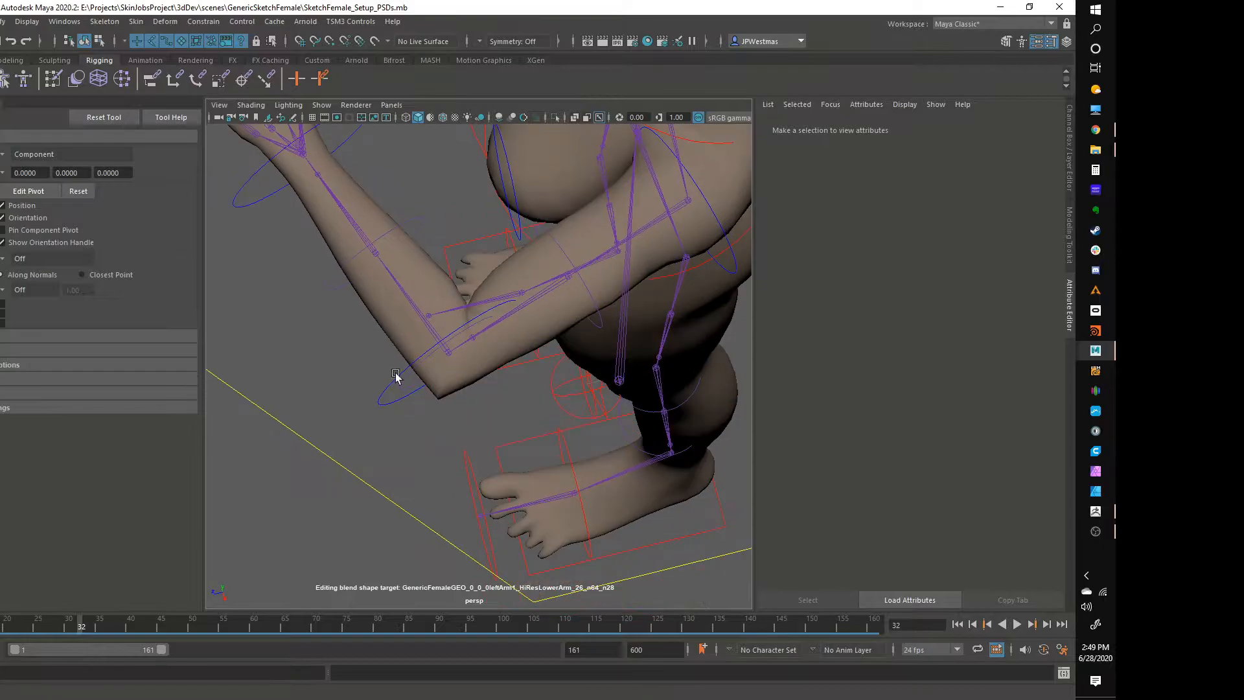
{"action": "left_click_drag", "start_coordinate": [495, 368], "coordinate": [403, 355], "text": "alt"}
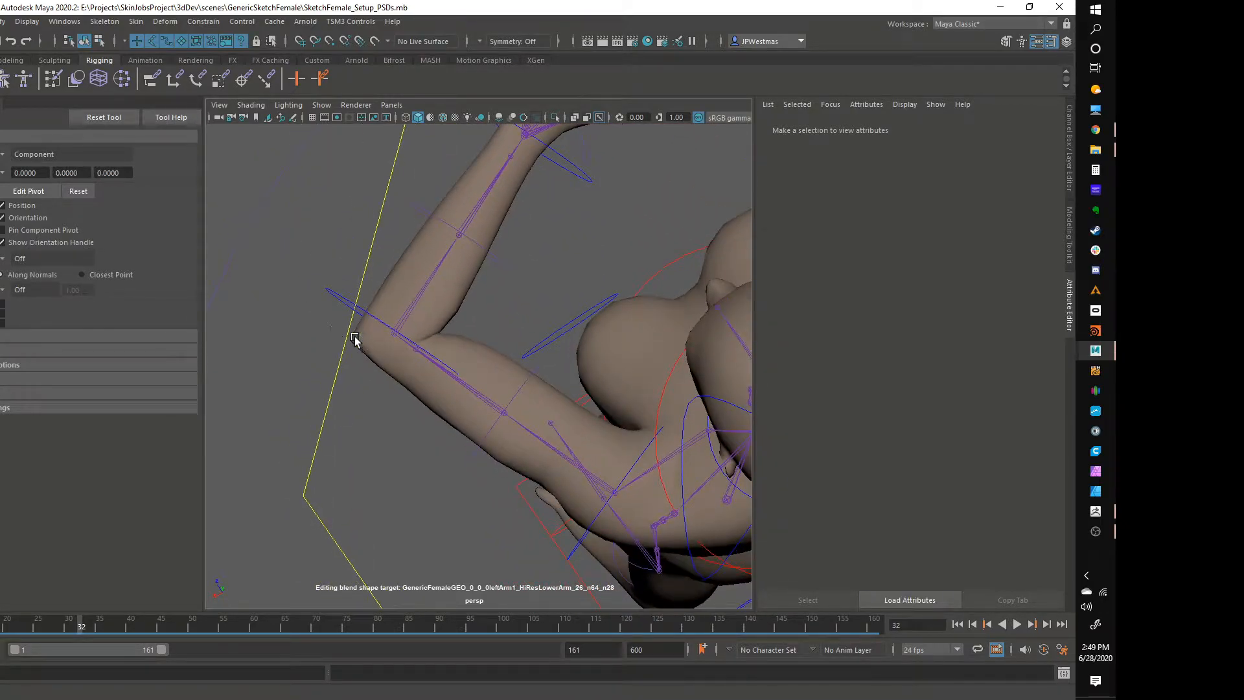
{"action": "left_click_drag", "start_coordinate": [392, 413], "coordinate": [456, 403], "text": "alt"}
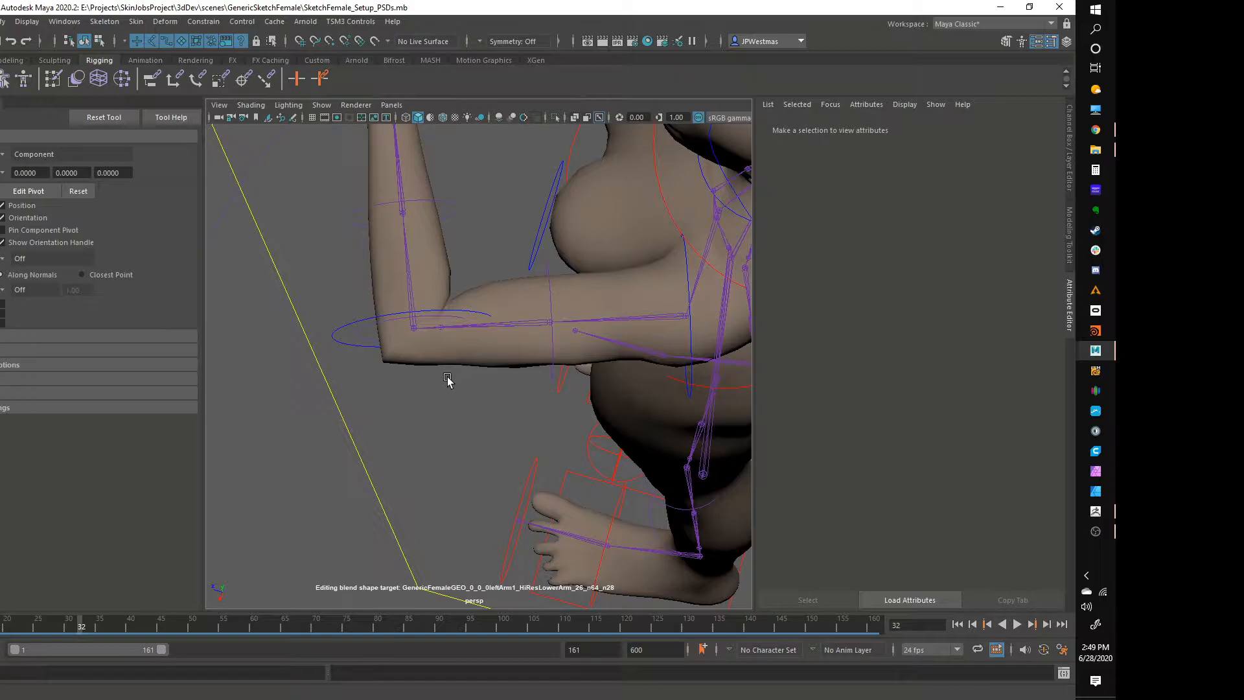
Turn on smooth mesh preview for the body mesh and deselect it.
{"action": "left_click", "coordinate": [445, 365]}
{"action": "key", "text": "3"}
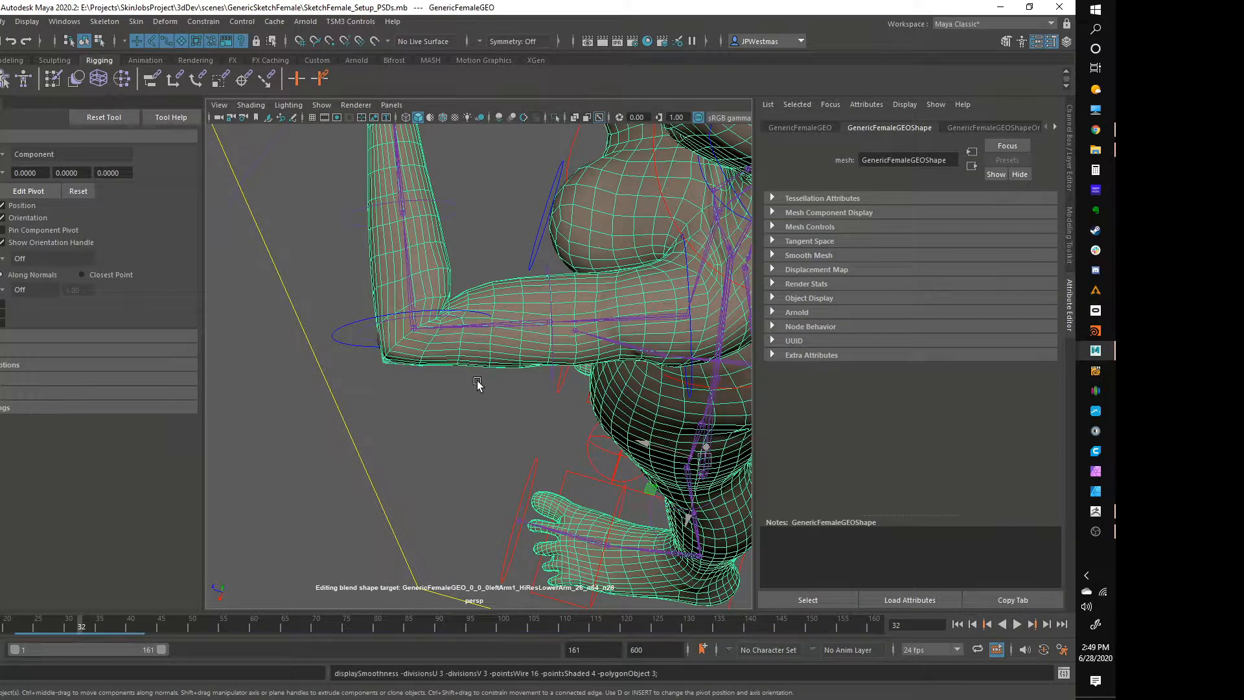
{"action": "left_click", "coordinate": [459, 414]}
{"action": "left_click_drag", "start_coordinate": [455, 417], "coordinate": [535, 414], "text": "alt"}
Go to frame 54, where the left arm swings forward, and examine how the shoulder and armpit deform.
{"action": "left_click_drag", "start_coordinate": [80, 626], "coordinate": [212, 621]}
{"action": "left_click_drag", "start_coordinate": [495, 322], "coordinate": [478, 348], "text": "alt"}
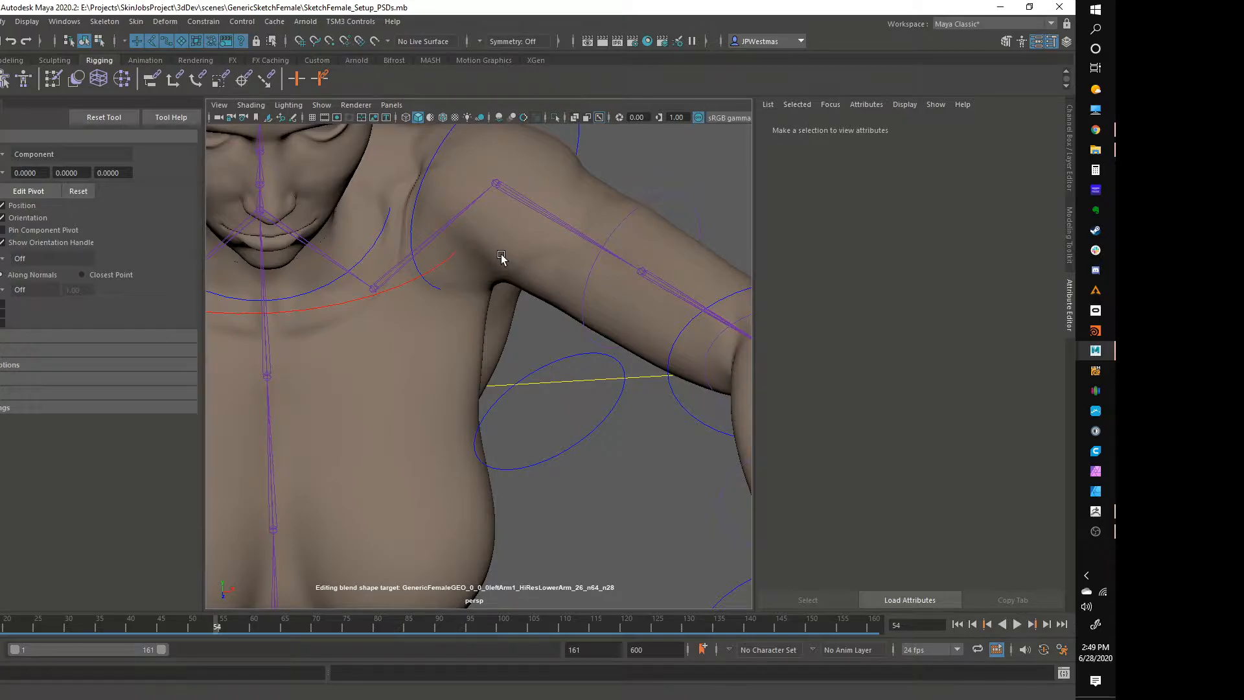
{"action": "left_click_drag", "start_coordinate": [499, 246], "coordinate": [453, 273], "text": "alt"}
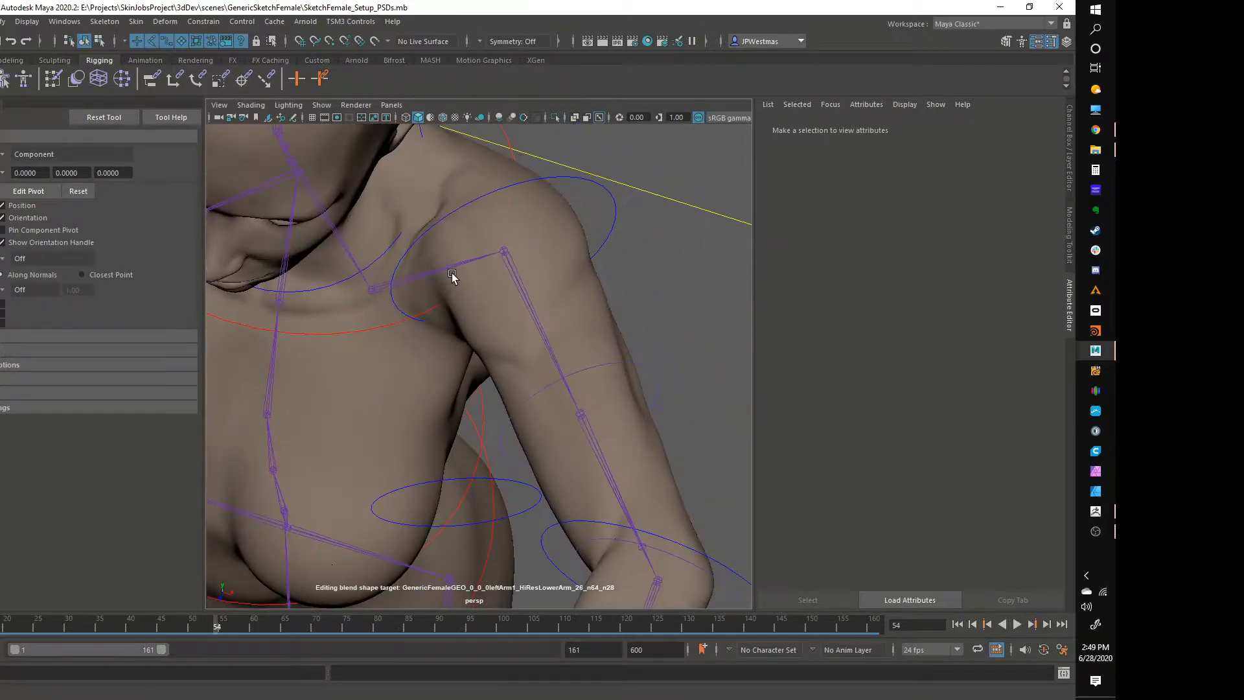
{"action": "key", "text": "alt+v"}
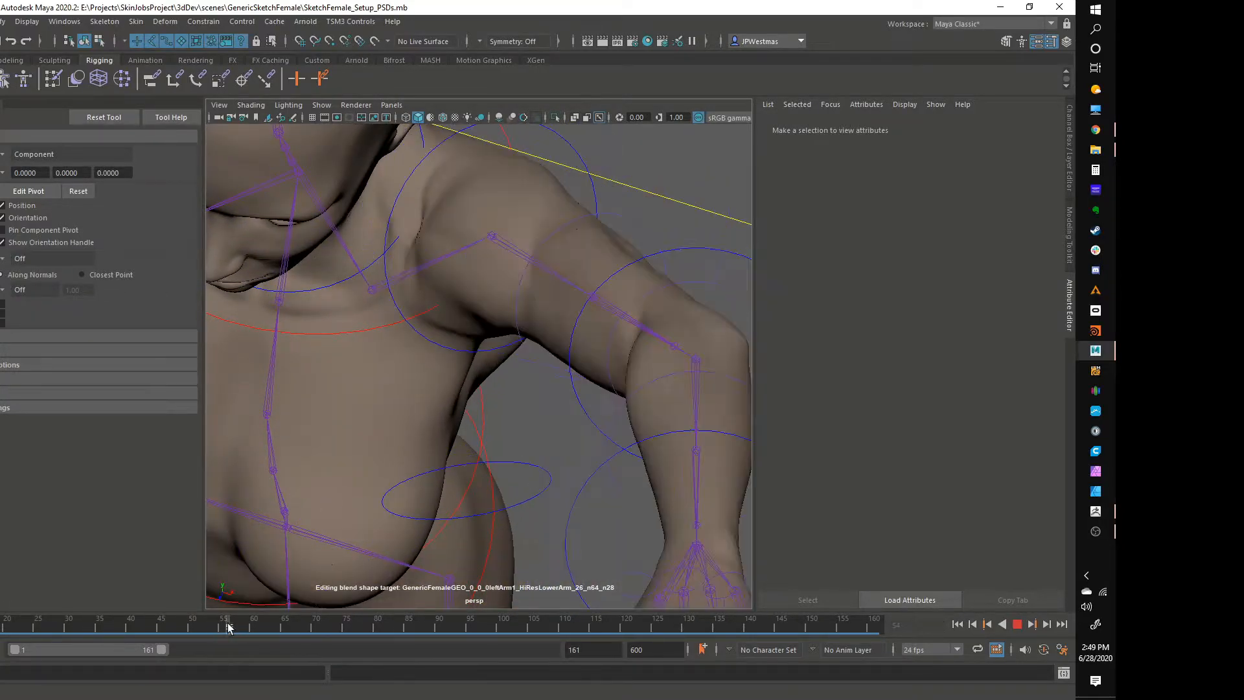
{"action": "left_click", "coordinate": [221, 624]}
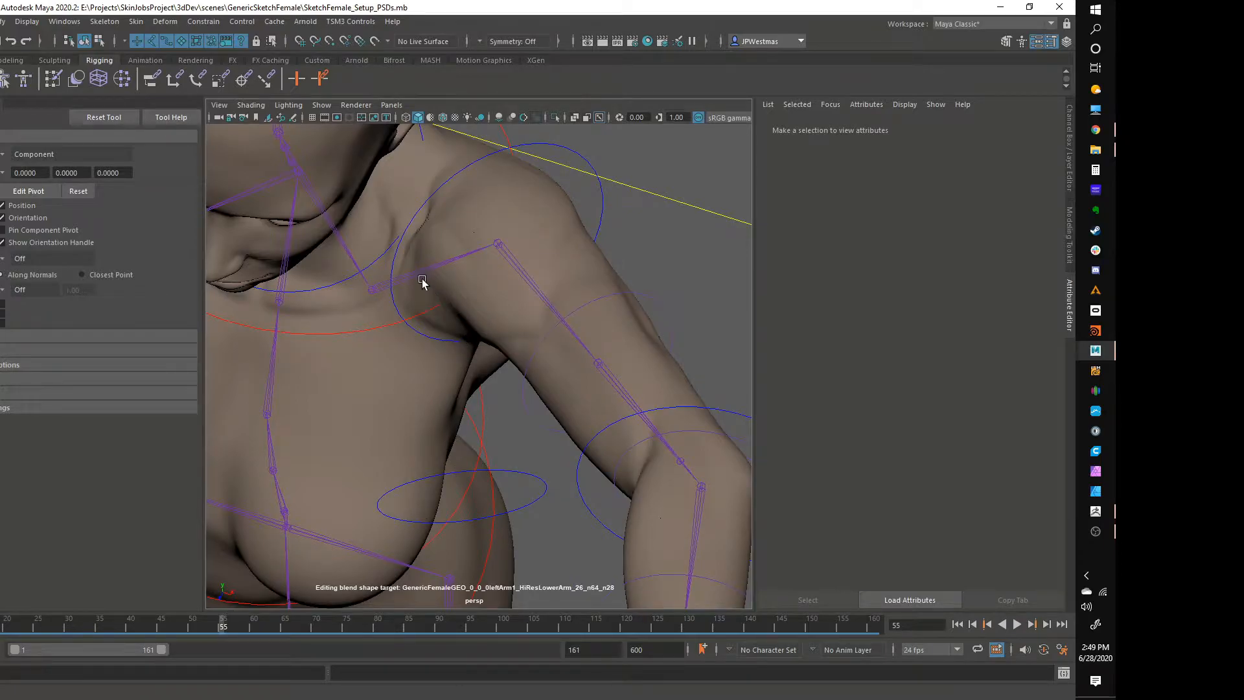
{"action": "mouse_move", "coordinate": [474, 337]}
{"action": "left_mouse_down", "text": "alt"}
{"action": "mouse_move", "coordinate": [448, 275]}
{"action": "mouse_move", "coordinate": [473, 316]}
{"action": "left_mouse_up", "text": "alt"}
{"action": "mouse_move", "coordinate": [233, 620]}
{"action": "left_mouse_down"}
{"action": "mouse_move", "coordinate": [153, 624]}
{"action": "mouse_move", "coordinate": [304, 624]}
{"action": "mouse_move", "coordinate": [218, 624]}
{"action": "left_mouse_up"}
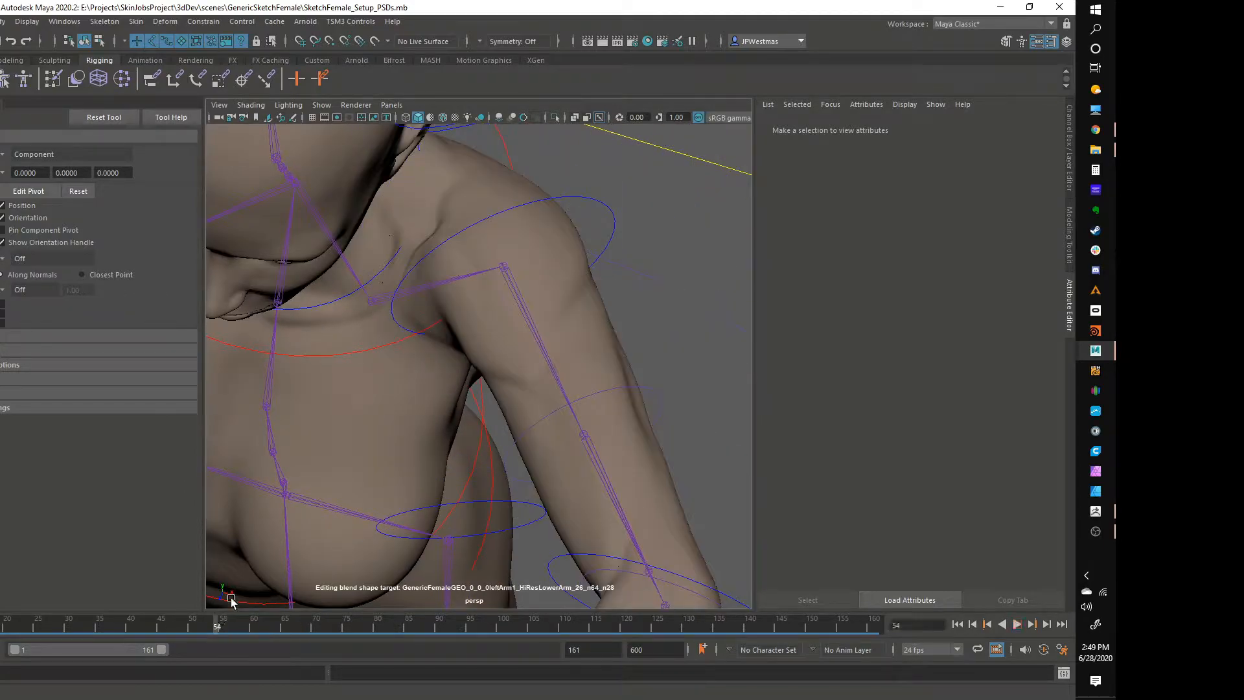
Select the leftArm1_HiResUpperArm joint and add the body mesh to the selection at frame 54.
{"action": "left_click", "coordinate": [538, 346]}
{"action": "left_click_drag", "start_coordinate": [486, 430], "coordinate": [466, 367], "text": "alt"}
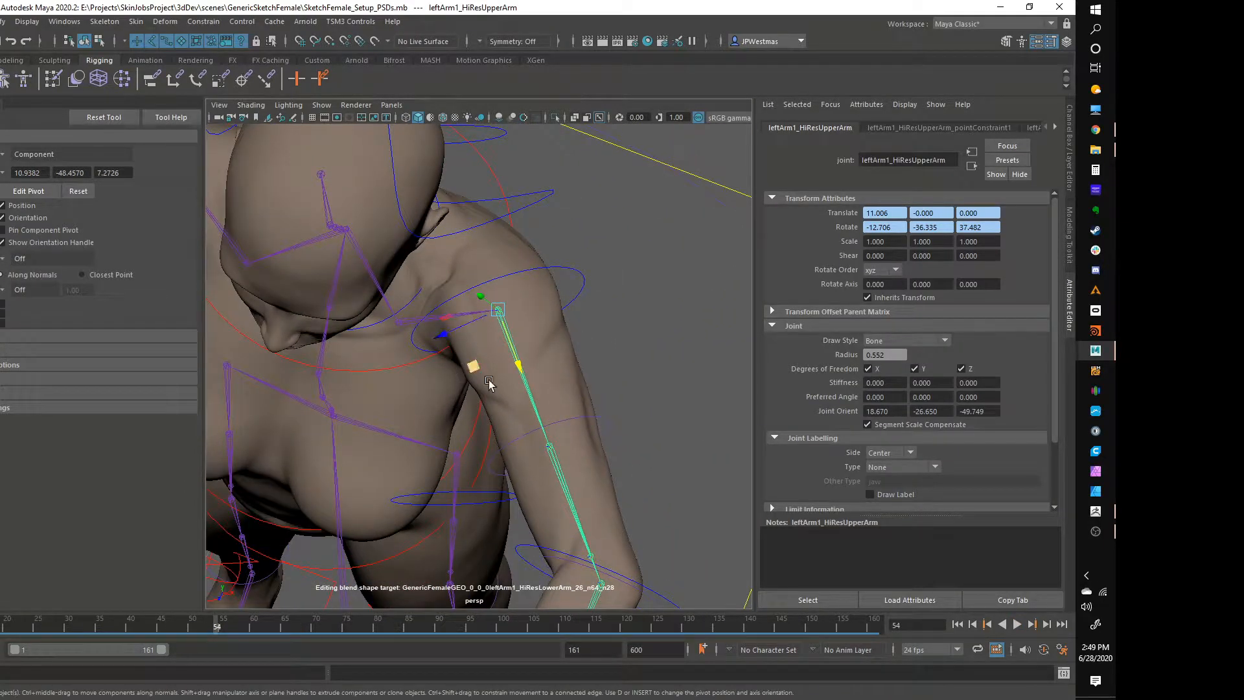
{"action": "left_click_drag", "start_coordinate": [533, 303], "coordinate": [519, 347], "text": "alt"}
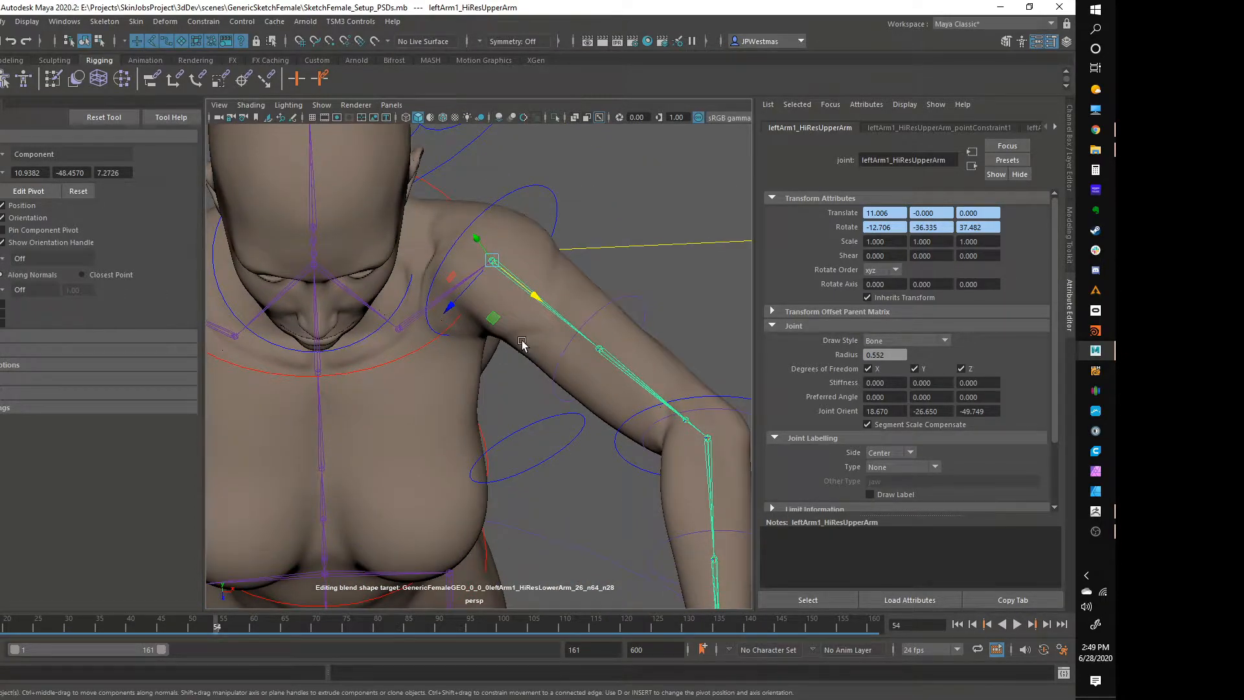
{"action": "left_click", "coordinate": [523, 343]}
{"action": "left_click_drag", "start_coordinate": [507, 388], "coordinate": [387, 232], "text": "alt"}
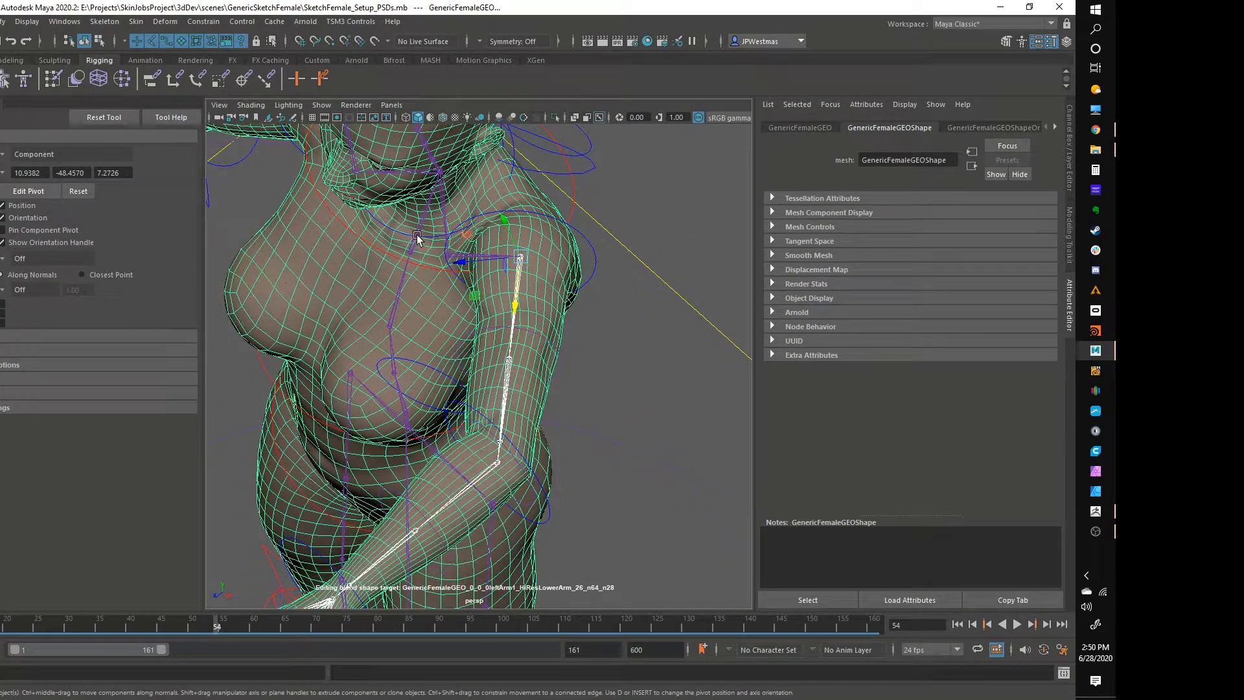
Bring back the Pose Editor, turn off editing of the ElbowBend pose shape, and restore the editor to a smaller floating window.
{"action": "key", "text": "alt+Tab"}
{"action": "left_click", "coordinate": [439, 123]}
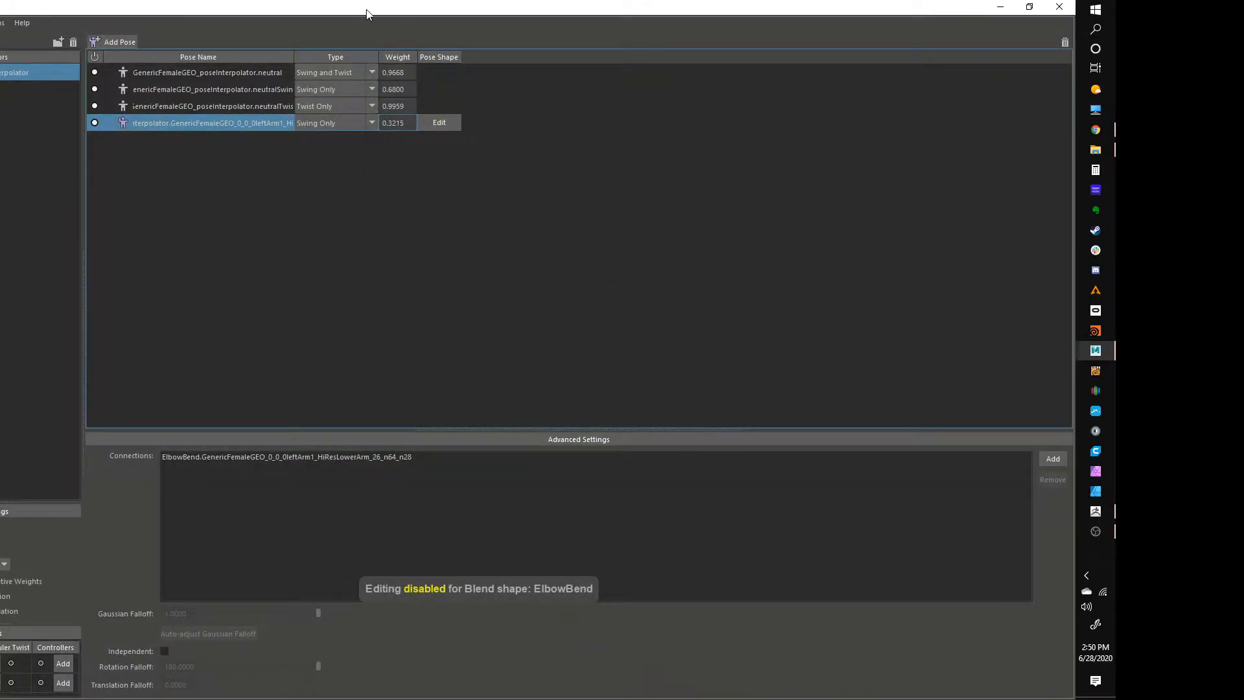
{"action": "left_click", "coordinate": [329, 121]}
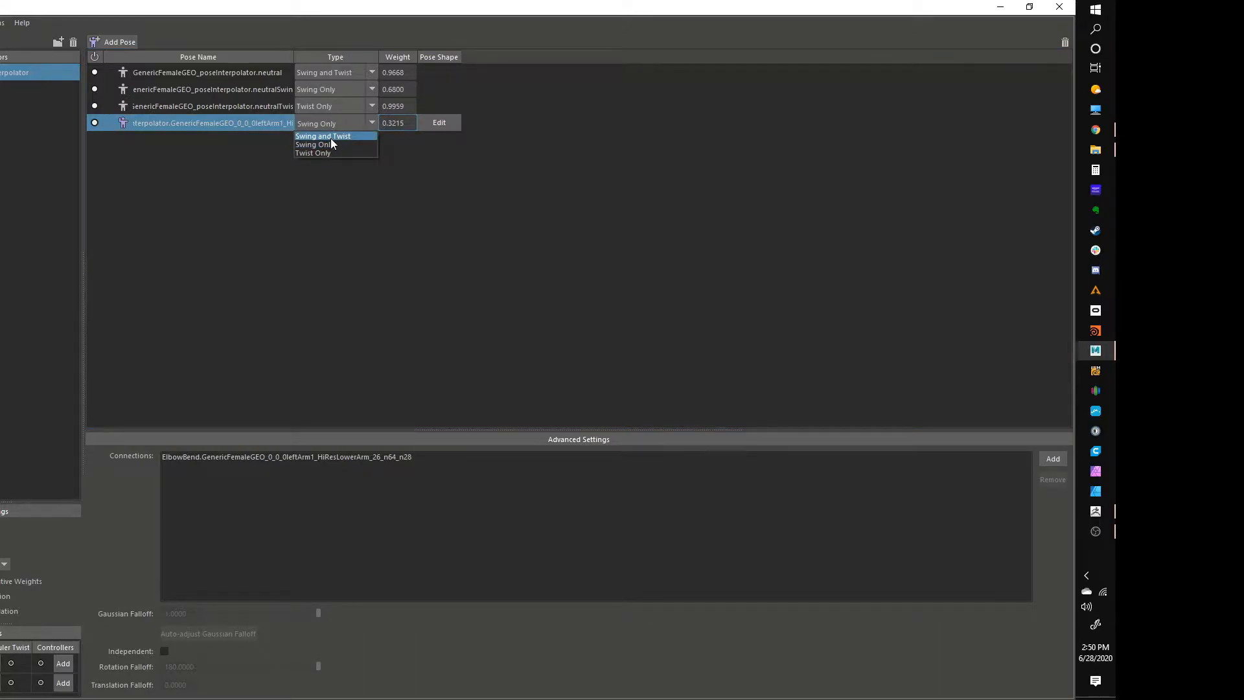
{"action": "left_click", "coordinate": [652, 254]}
{"action": "left_click_drag", "start_coordinate": [445, 9], "coordinate": [428, 154]}
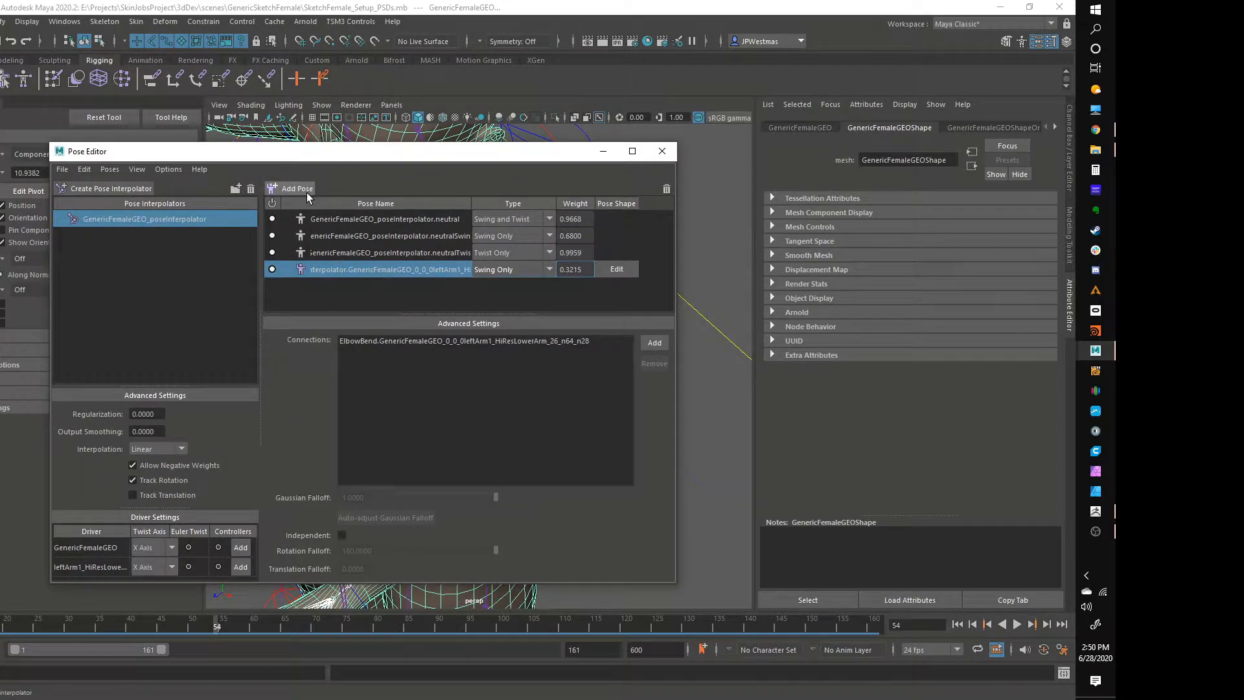
{"action": "left_click_drag", "start_coordinate": [383, 157], "coordinate": [336, 143]}
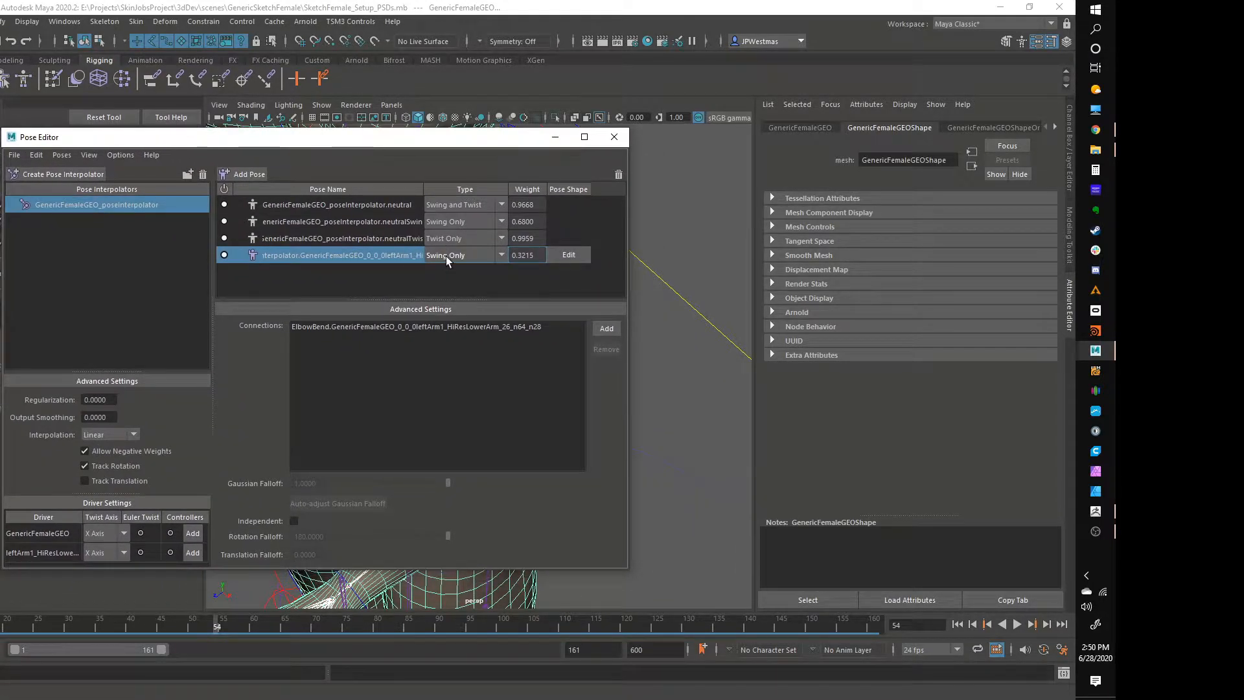
Review the type options of the elbow pose without changing them and clear the pose selection.
{"action": "left_click", "coordinate": [449, 256]}
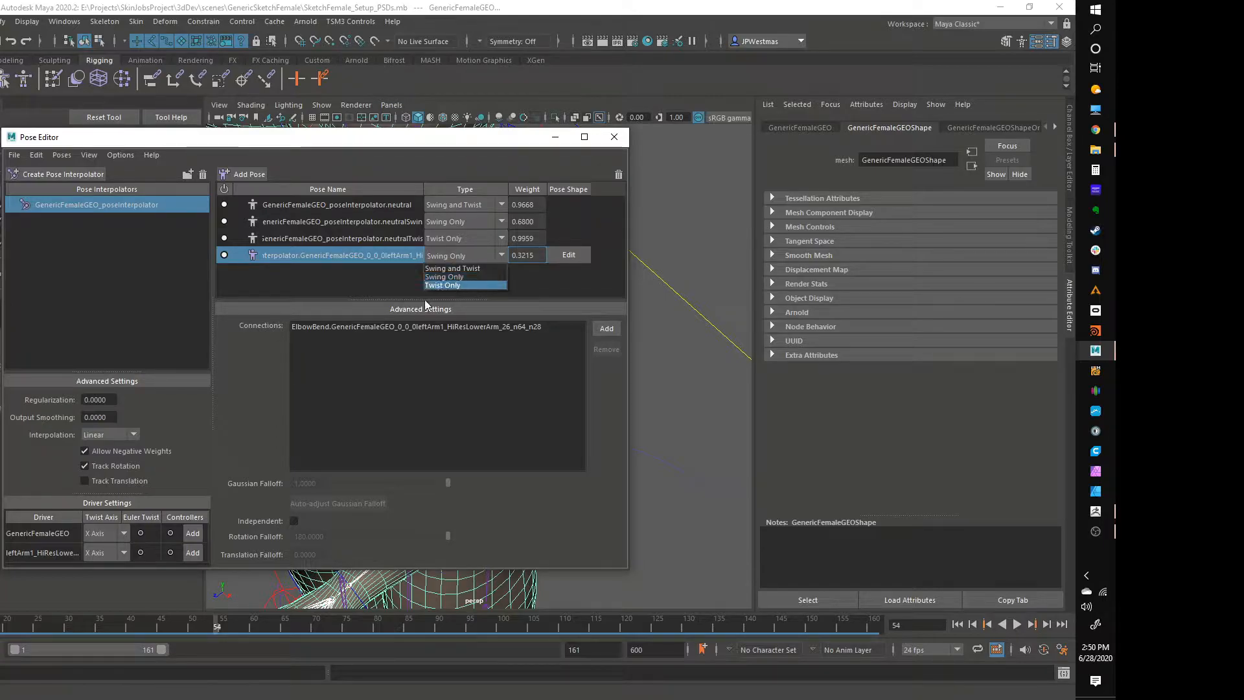
{"action": "left_click", "coordinate": [334, 271]}
{"action": "left_click_drag", "start_coordinate": [292, 142], "coordinate": [295, 132]}
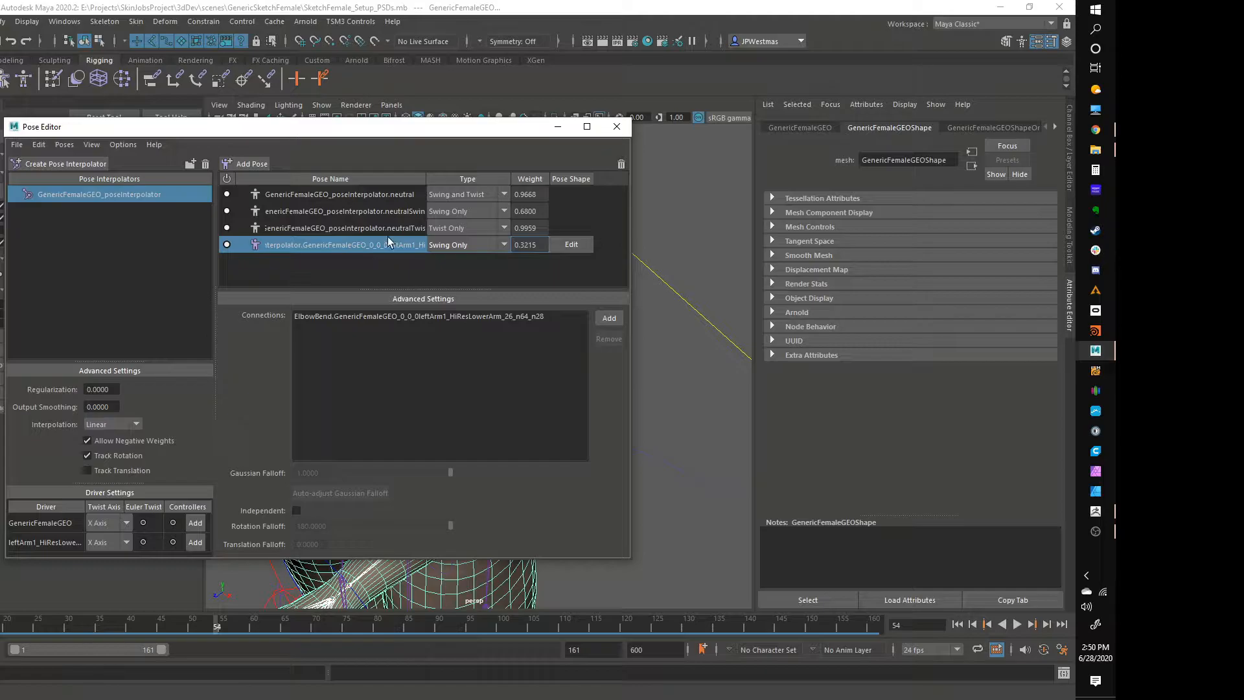
{"action": "left_click_drag", "start_coordinate": [353, 132], "coordinate": [399, 114]}
{"action": "left_click", "coordinate": [413, 244]}
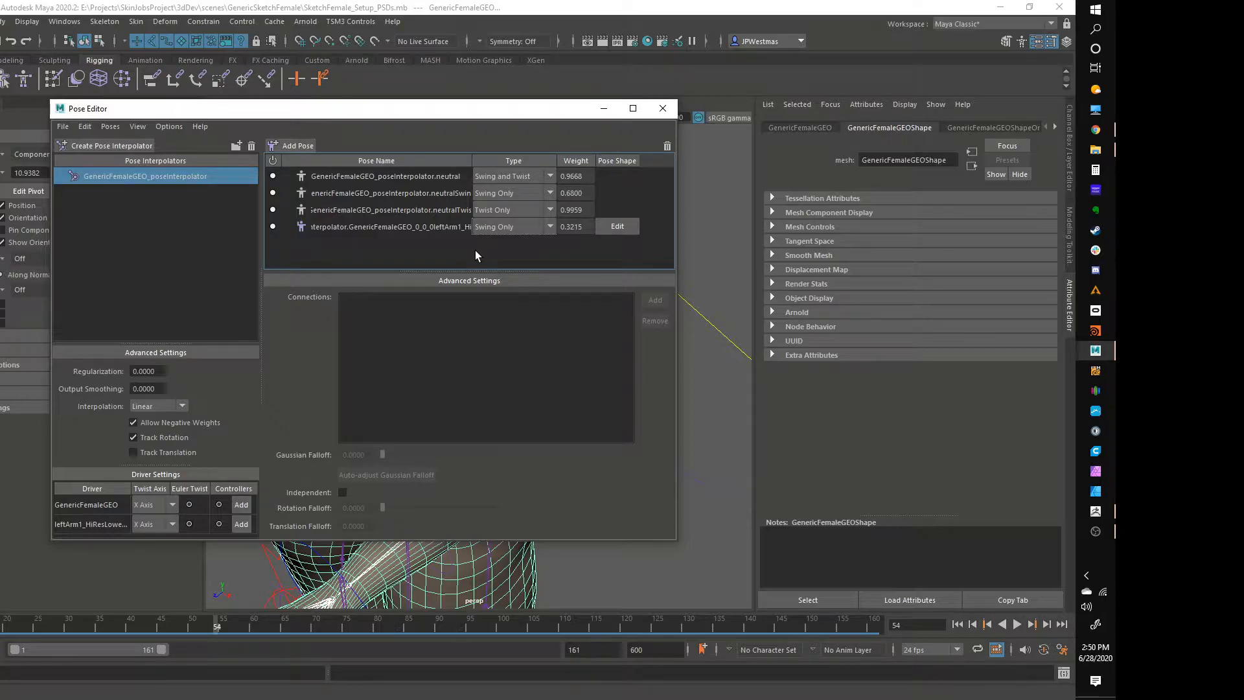
Return the timeline to frame 1 and move the Pose Editor aside to uncover the left arm.
{"action": "left_click_drag", "start_coordinate": [341, 119], "coordinate": [348, 136]}
{"action": "left_click_drag", "start_coordinate": [74, 623], "coordinate": [0, 624]}
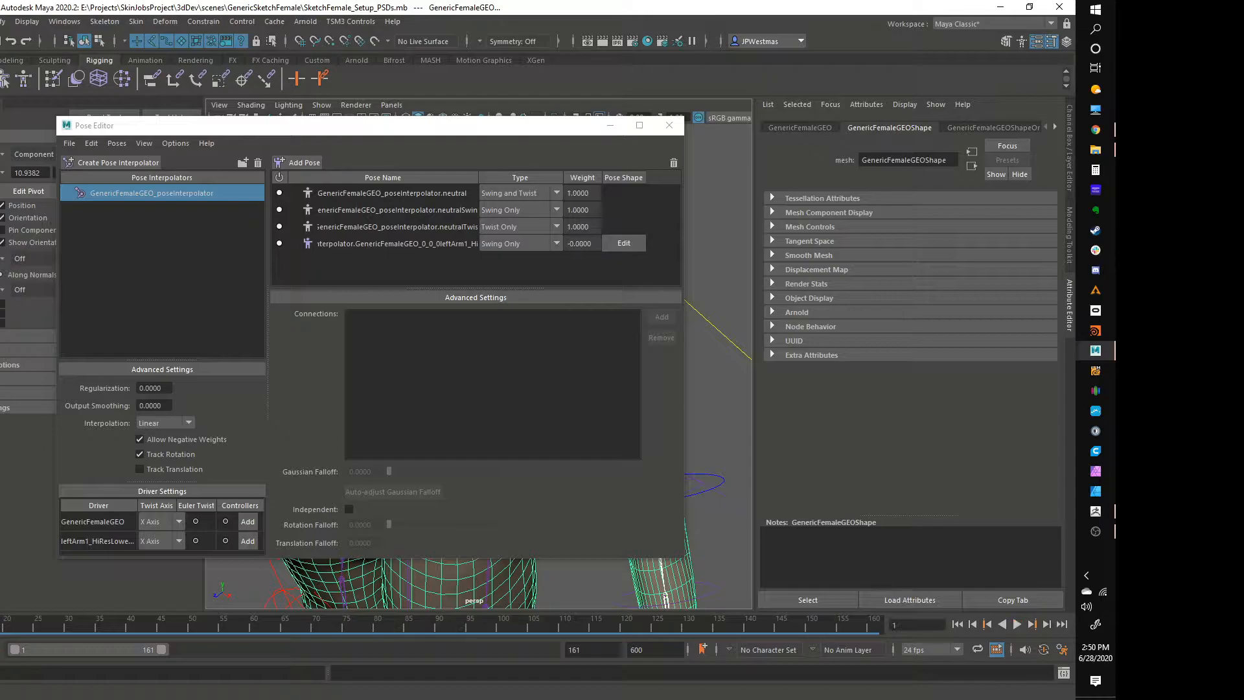
{"action": "left_click", "coordinate": [610, 125]}
{"action": "left_click_drag", "start_coordinate": [551, 394], "coordinate": [458, 436], "text": "alt"}
{"action": "left_click", "coordinate": [1, 691]}
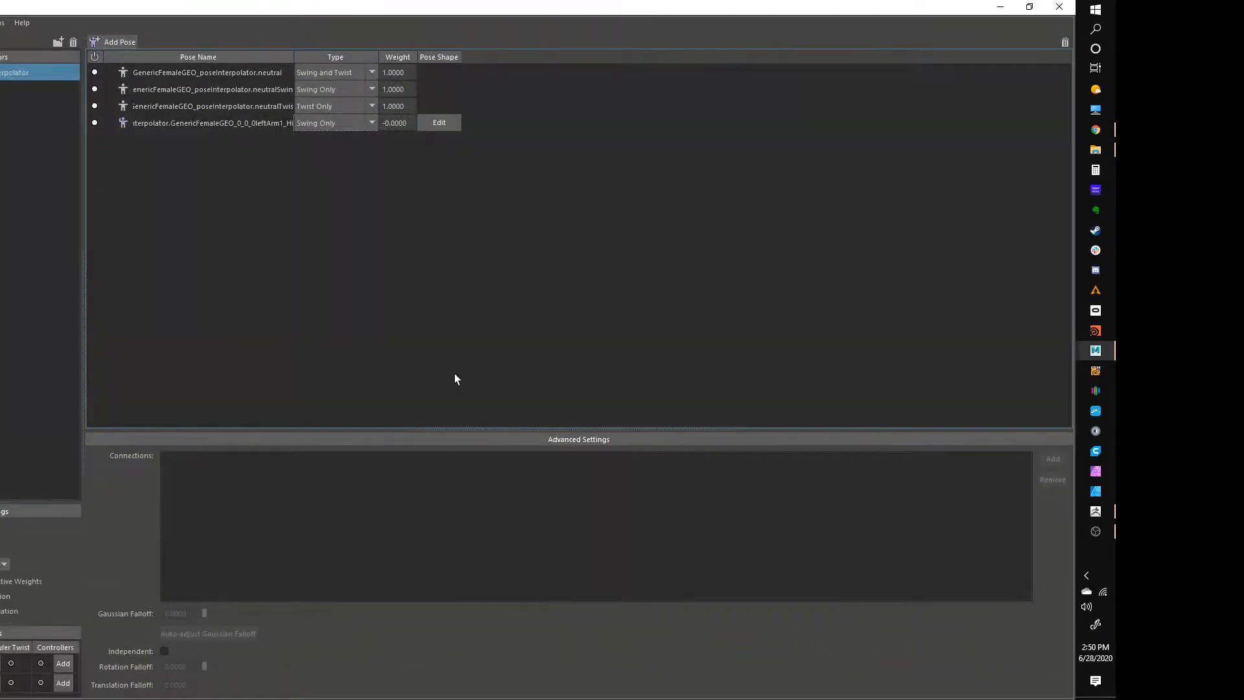
{"action": "double_click", "coordinate": [403, 11]}
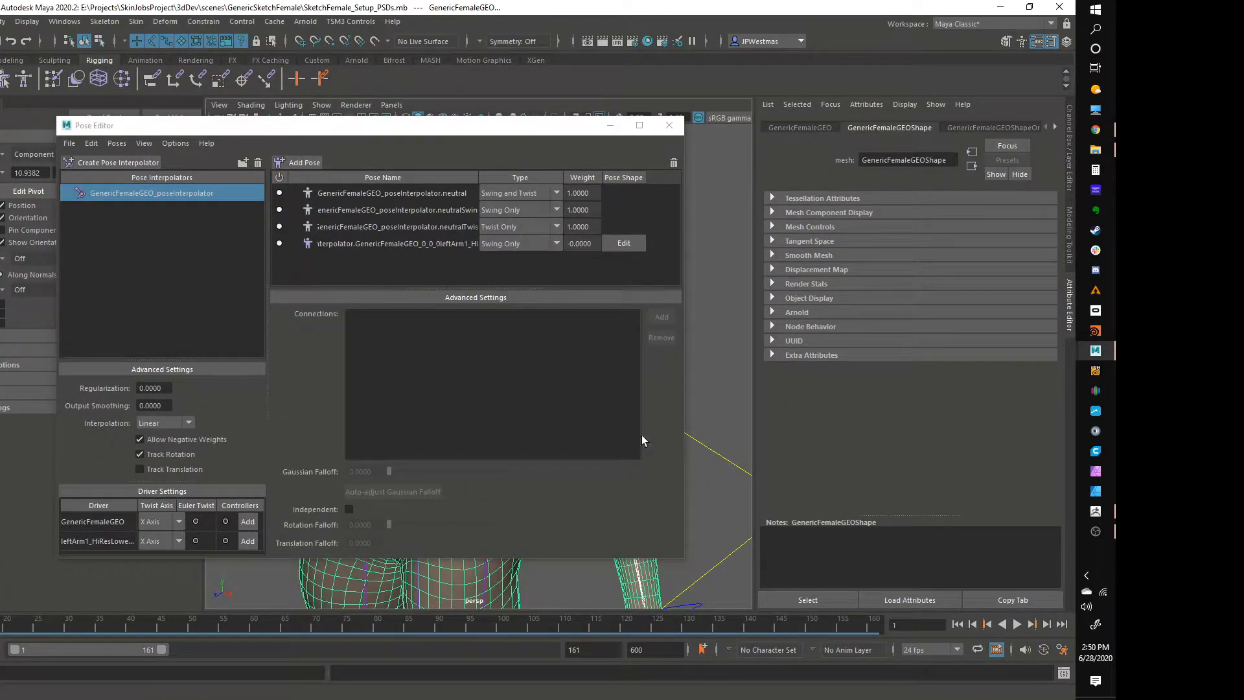
{"action": "left_click_drag", "start_coordinate": [546, 130], "coordinate": [304, 123]}
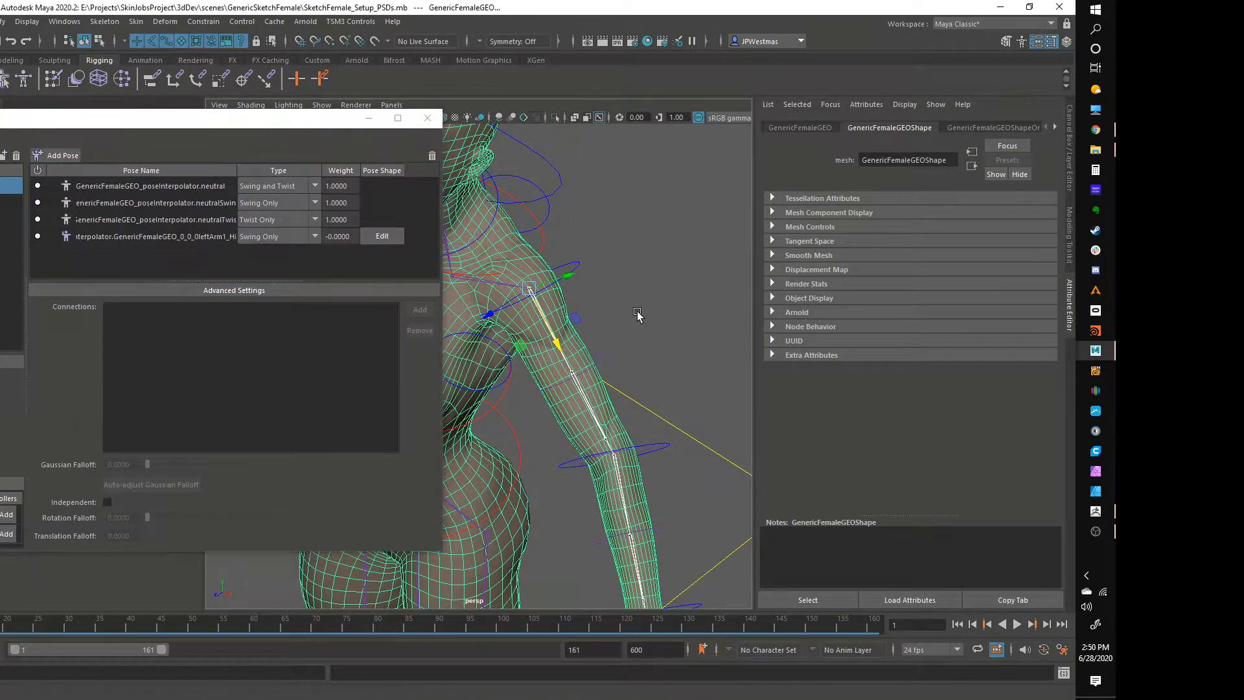
Select the leftArm1_HiResUpperArm joint plus the body mesh and create a pose interpolator with neutral poses for them.
{"action": "left_click", "coordinate": [544, 314]}
{"action": "left_click", "coordinate": [542, 315]}
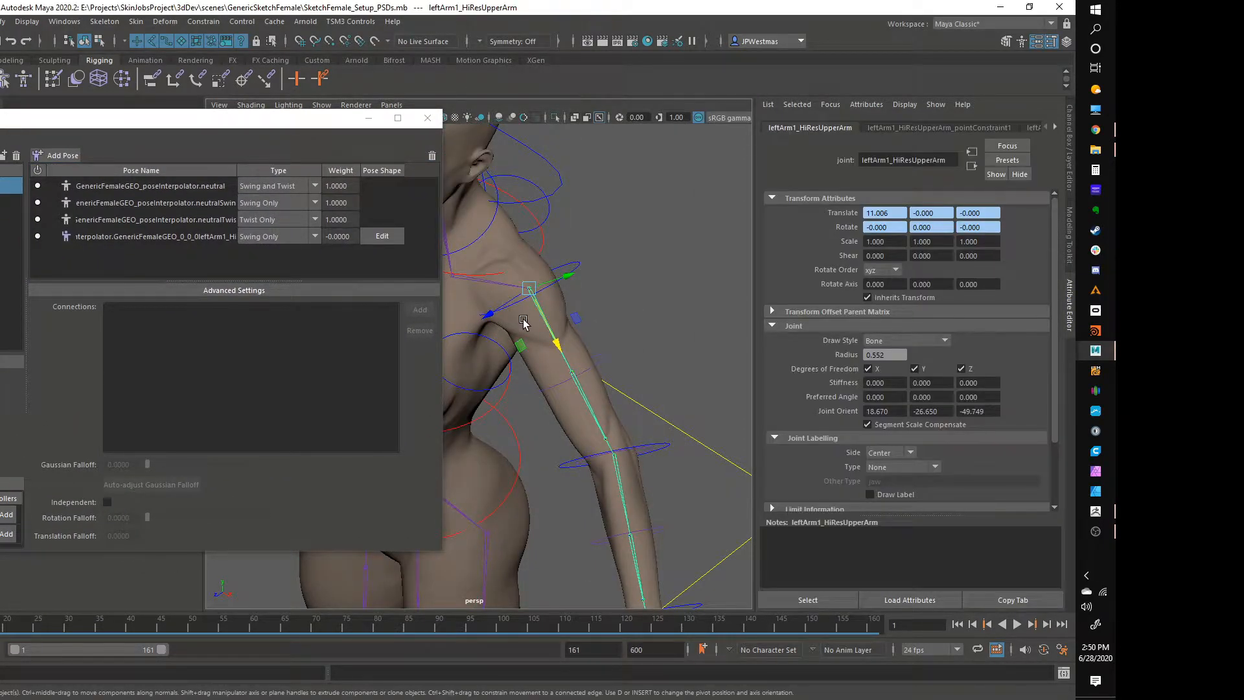
{"action": "left_click", "coordinate": [524, 320]}
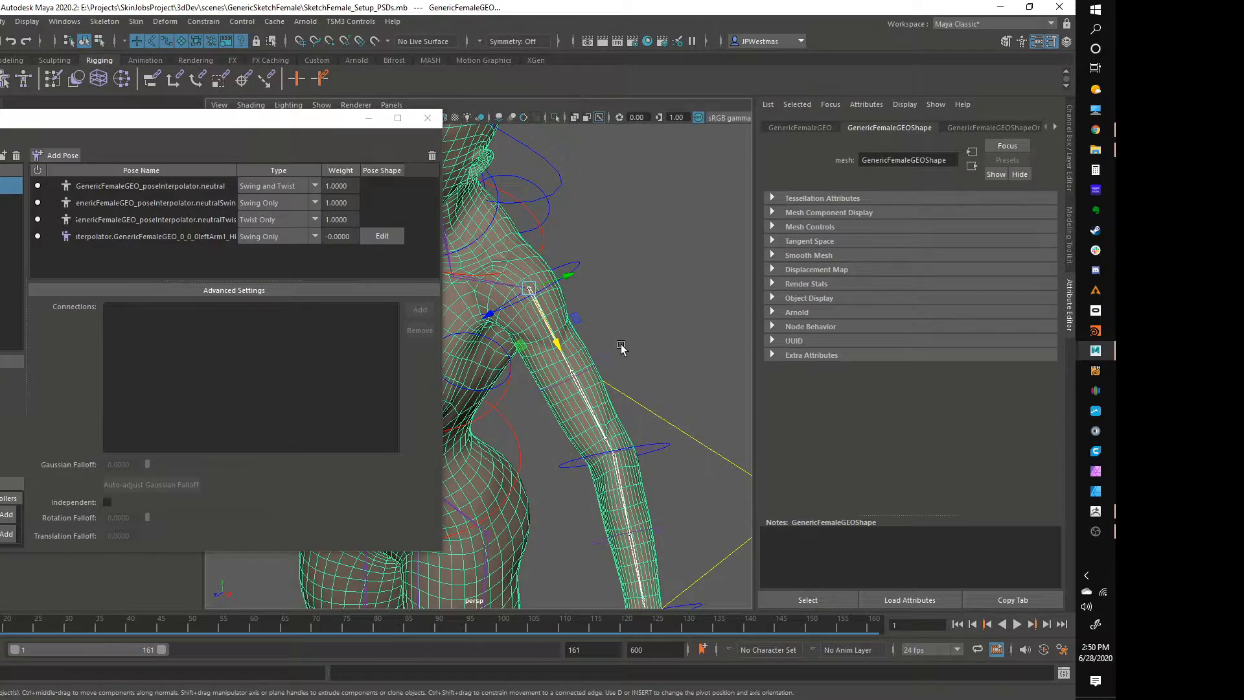
{"action": "left_click_drag", "start_coordinate": [165, 121], "coordinate": [269, 131]}
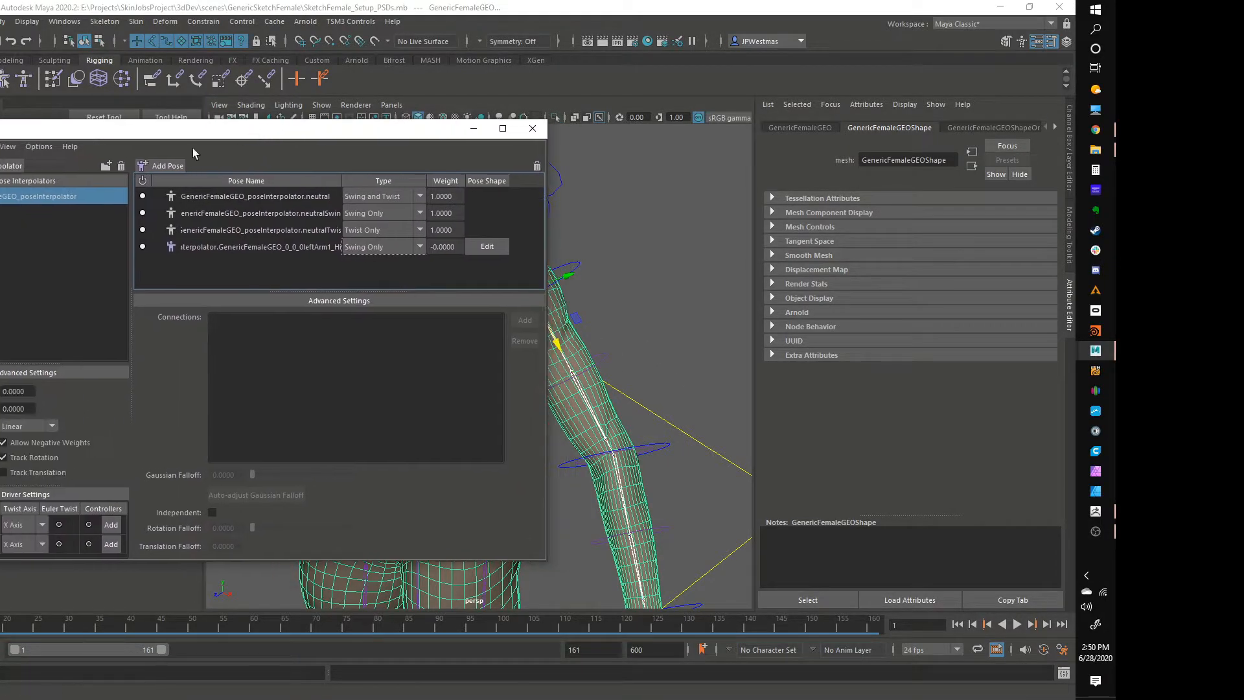
{"action": "left_click", "coordinate": [7, 167]}
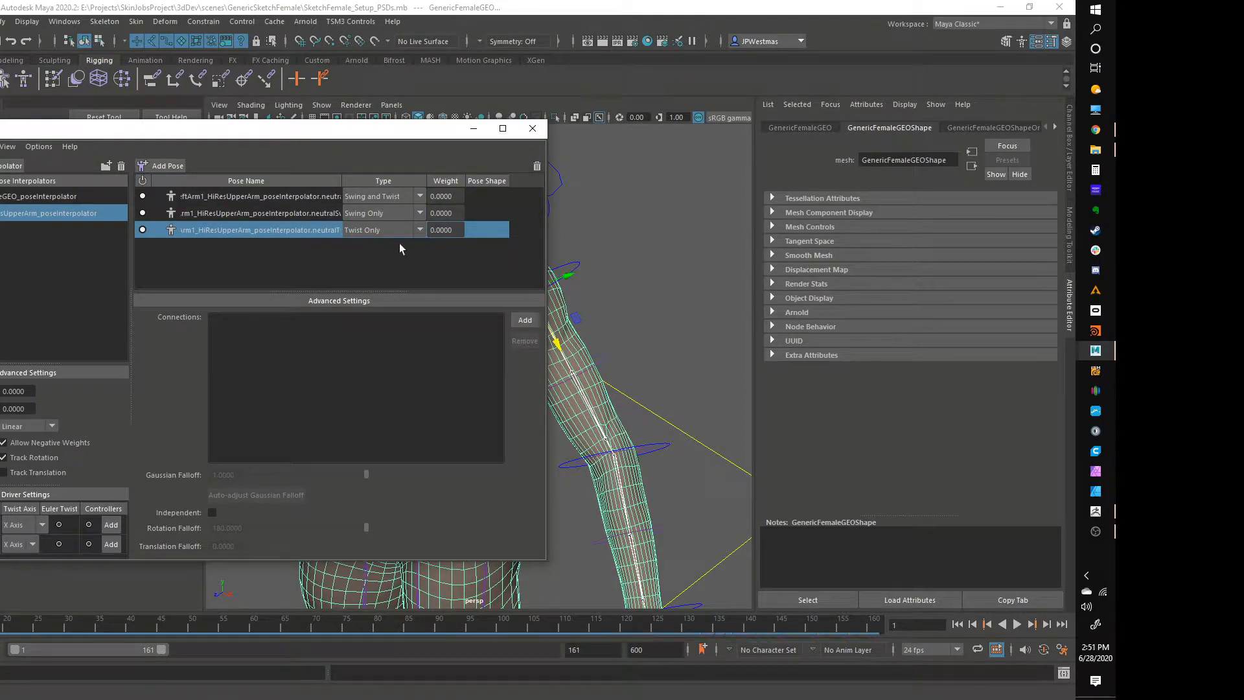
{"action": "mouse_move", "coordinate": [360, 134]}
{"action": "left_mouse_down"}
{"action": "mouse_move", "coordinate": [315, 127]}
{"action": "mouse_move", "coordinate": [336, 141]}
{"action": "left_mouse_up"}
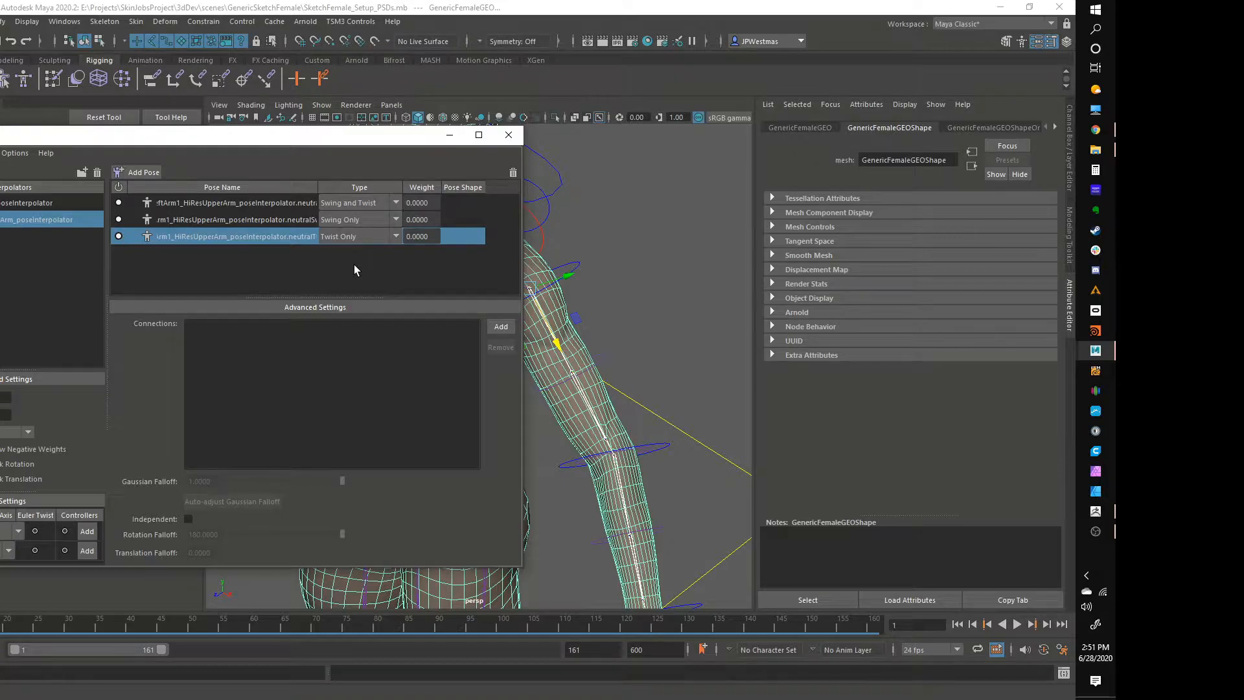
Set the type of the upper arm interpolator's neutral twist pose to Swing Only and shift the Pose Editor slightly.
{"action": "left_click", "coordinate": [356, 238]}
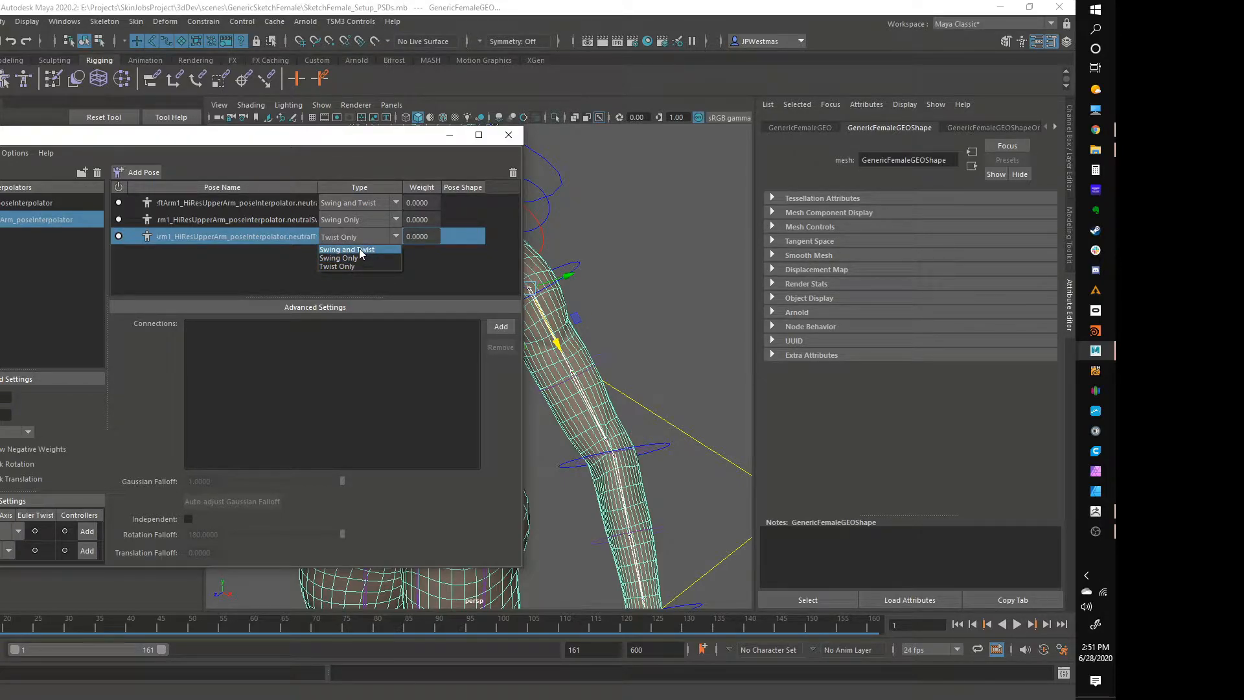
{"action": "left_click", "coordinate": [359, 258]}
{"action": "left_click_drag", "start_coordinate": [310, 138], "coordinate": [322, 151]}
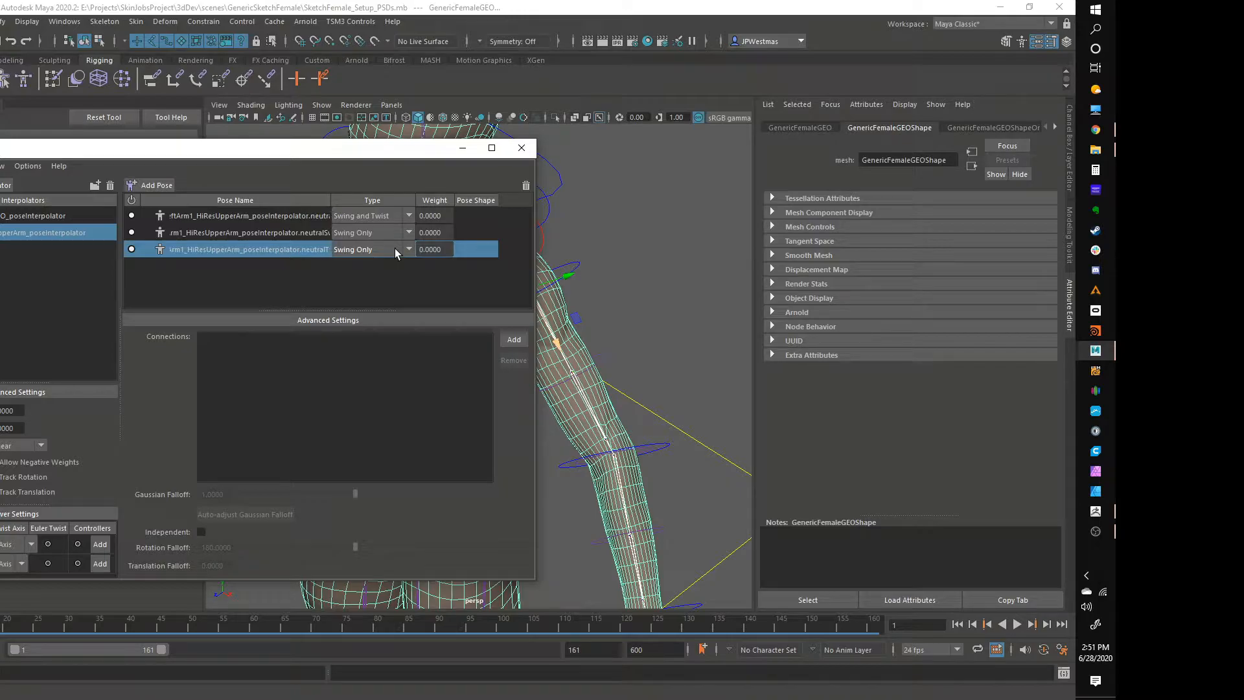
Examine the left shoulder from several angles, move the timeline to frame 52, and minimize the Pose Editor.
{"action": "right_click_drag", "start_coordinate": [636, 279], "coordinate": [625, 317], "text": "alt"}
{"action": "middle_click_drag", "start_coordinate": [625, 318], "coordinate": [710, 315], "text": "alt"}
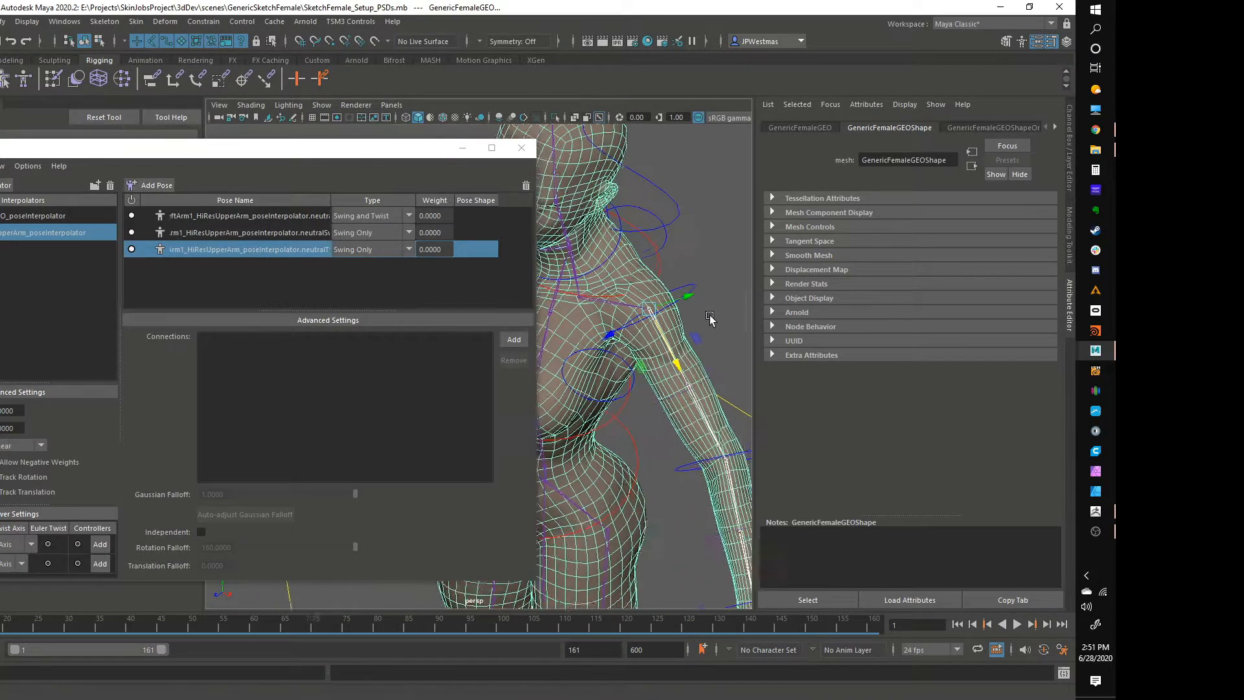
{"action": "left_click_drag", "start_coordinate": [710, 318], "coordinate": [616, 320], "text": "alt"}
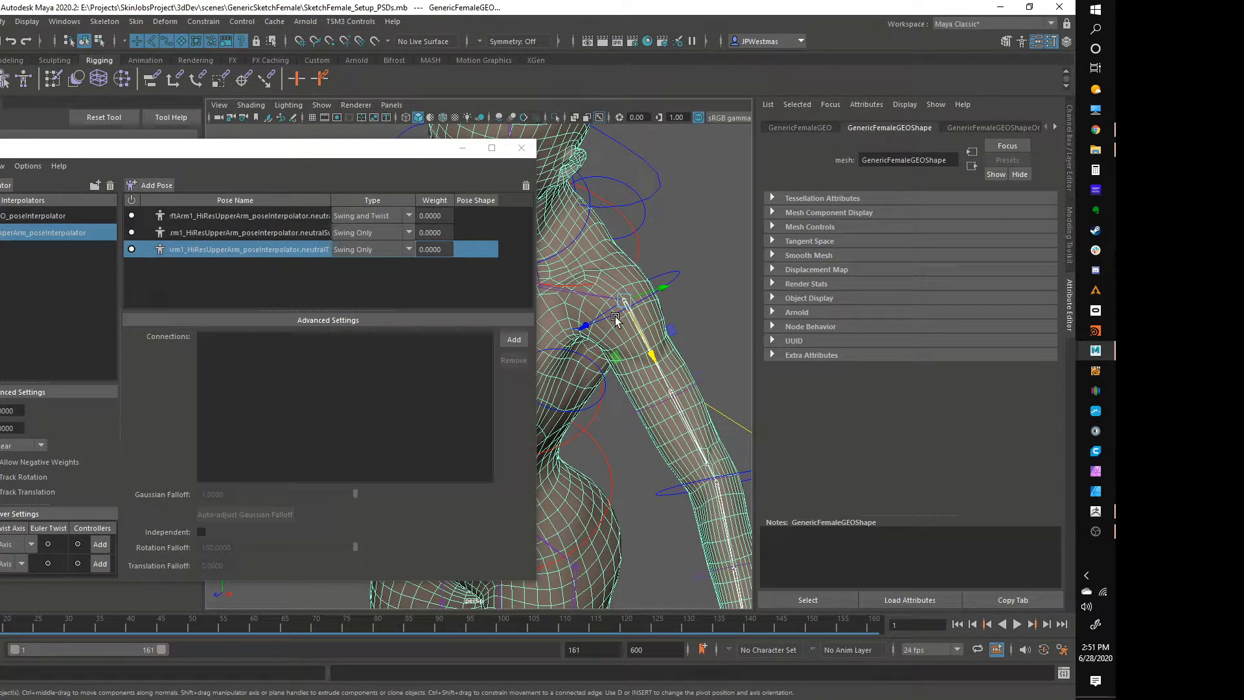
{"action": "right_click_drag", "start_coordinate": [641, 330], "coordinate": [589, 342], "text": "alt"}
{"action": "left_click_drag", "start_coordinate": [590, 341], "coordinate": [628, 352], "text": "alt"}
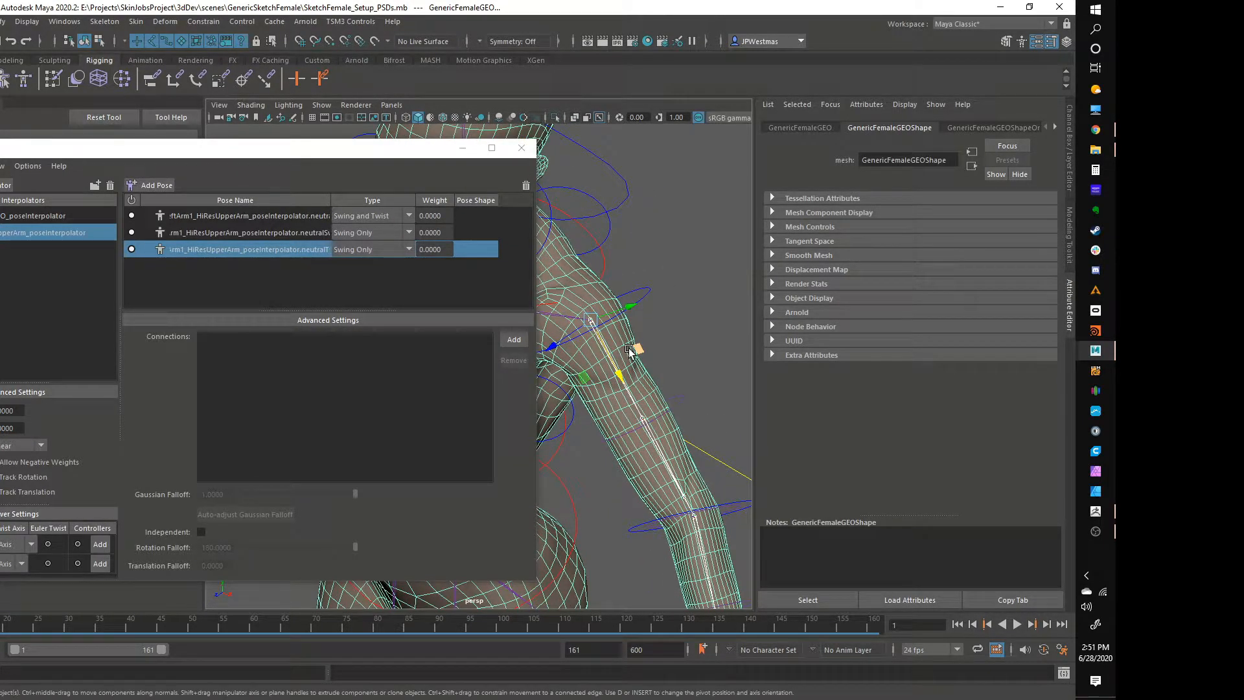
{"action": "left_click_drag", "start_coordinate": [633, 334], "coordinate": [637, 300], "text": "alt"}
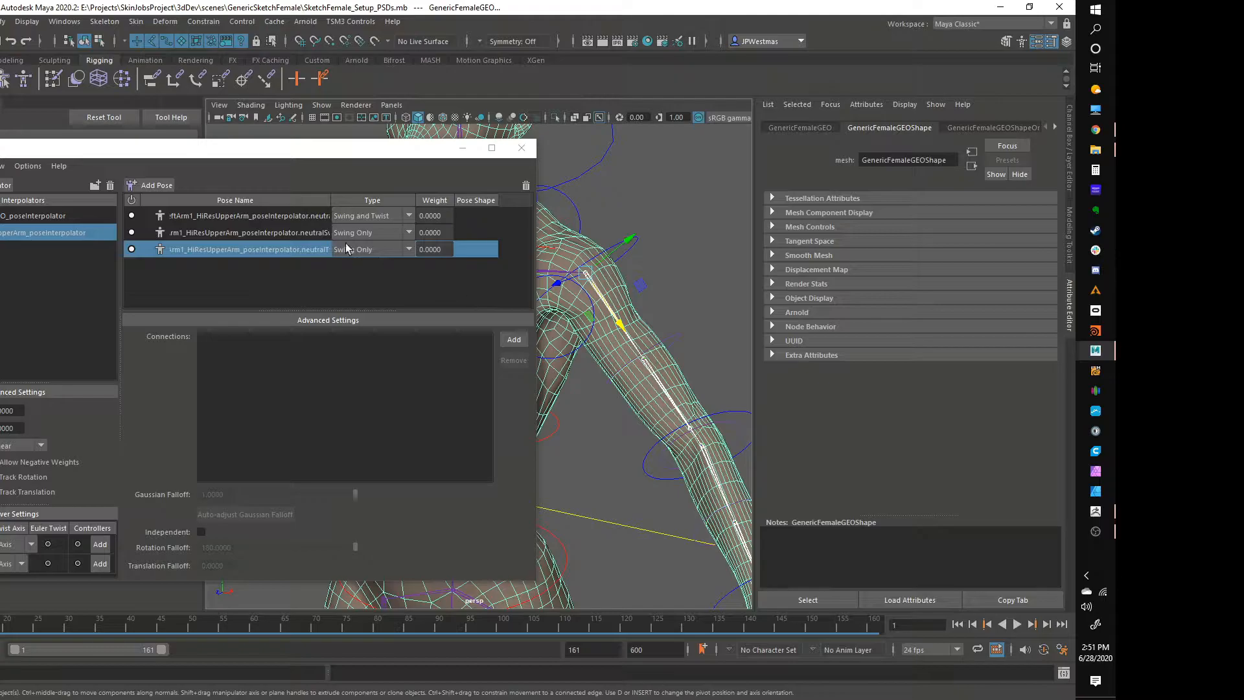
{"action": "left_click_drag", "start_coordinate": [45, 628], "coordinate": [201, 656]}
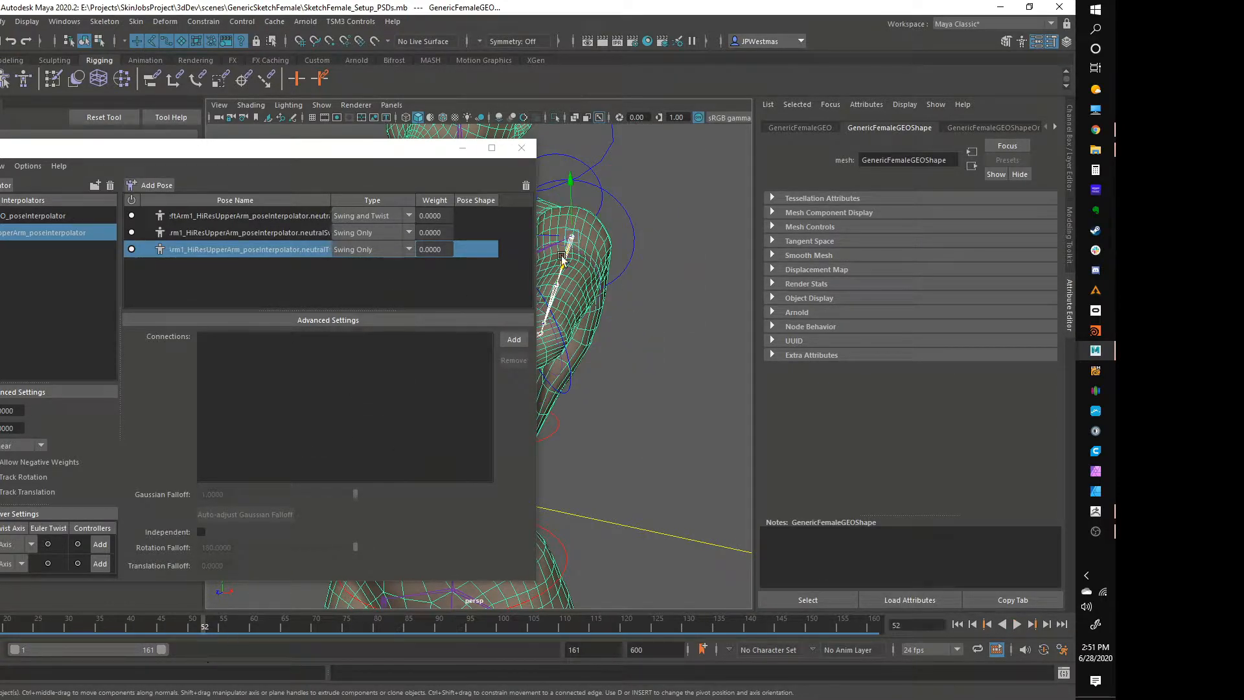
{"action": "left_click", "coordinate": [461, 150]}
Scrub the arm animation up to about frame 62 to review the shoulder deformation, and settle on frame 47.
{"action": "left_click_drag", "start_coordinate": [596, 414], "coordinate": [570, 328], "text": "alt"}
{"action": "scroll", "coordinate": [589, 383], "scroll_direction": "up", "scroll_amount": 5}
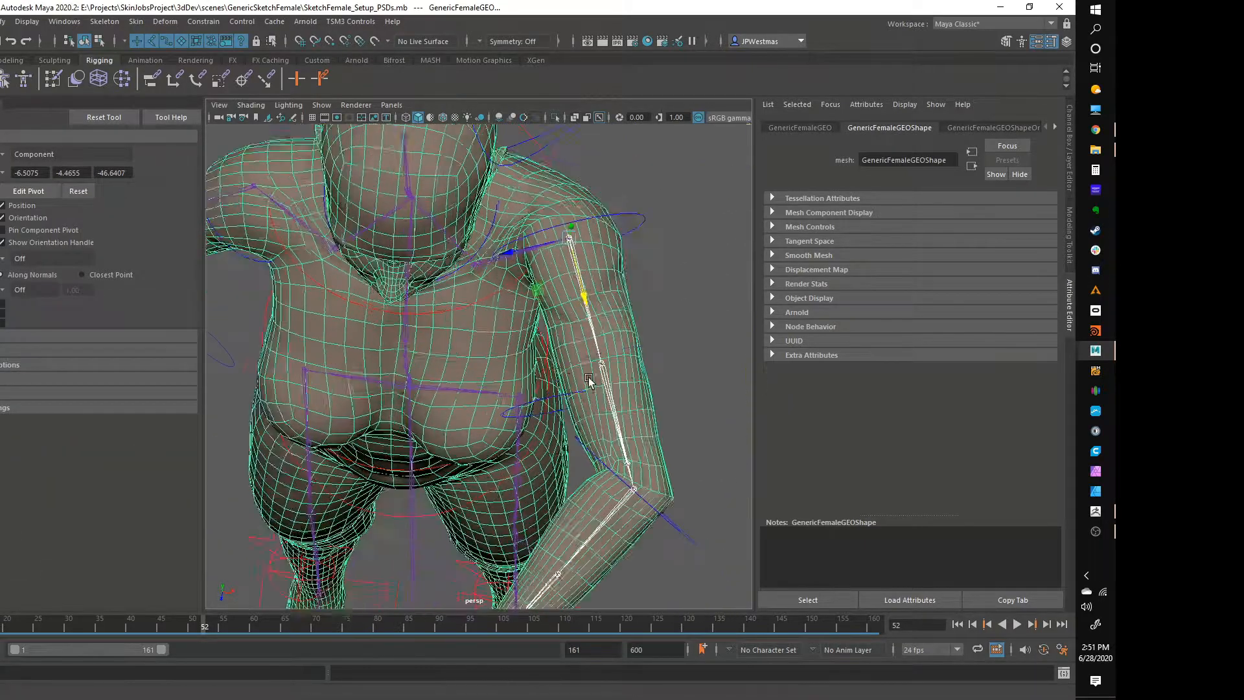
{"action": "left_click_drag", "start_coordinate": [580, 445], "coordinate": [575, 430], "text": "alt"}
{"action": "left_click_drag", "start_coordinate": [165, 632], "coordinate": [192, 624]}
{"action": "mouse_move", "coordinate": [535, 415]}
{"action": "left_mouse_down", "text": "alt"}
{"action": "mouse_move", "coordinate": [429, 454]}
{"action": "mouse_move", "coordinate": [581, 359]}
{"action": "mouse_move", "coordinate": [528, 356]}
{"action": "mouse_move", "coordinate": [564, 405]}
{"action": "mouse_move", "coordinate": [611, 402]}
{"action": "mouse_move", "coordinate": [555, 408]}
{"action": "left_mouse_up", "text": "alt"}
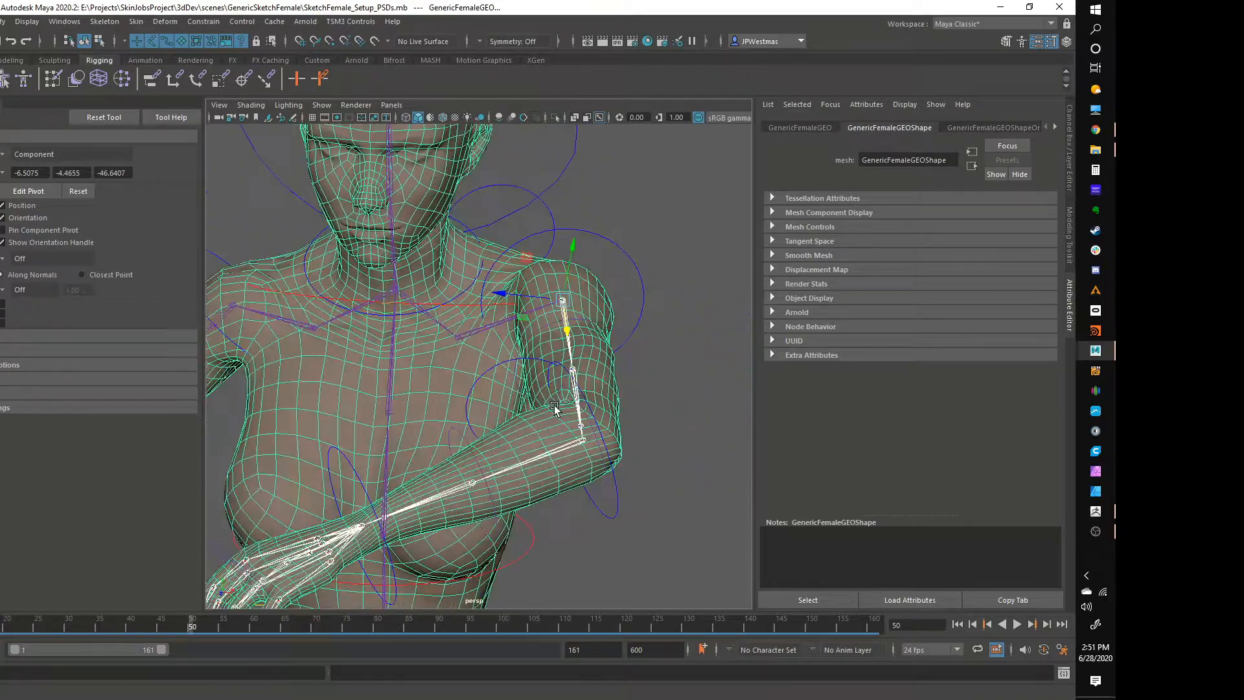
{"action": "mouse_move", "coordinate": [249, 627]}
{"action": "left_mouse_down"}
{"action": "mouse_move", "coordinate": [317, 630]}
{"action": "mouse_move", "coordinate": [267, 632]}
{"action": "left_mouse_up"}
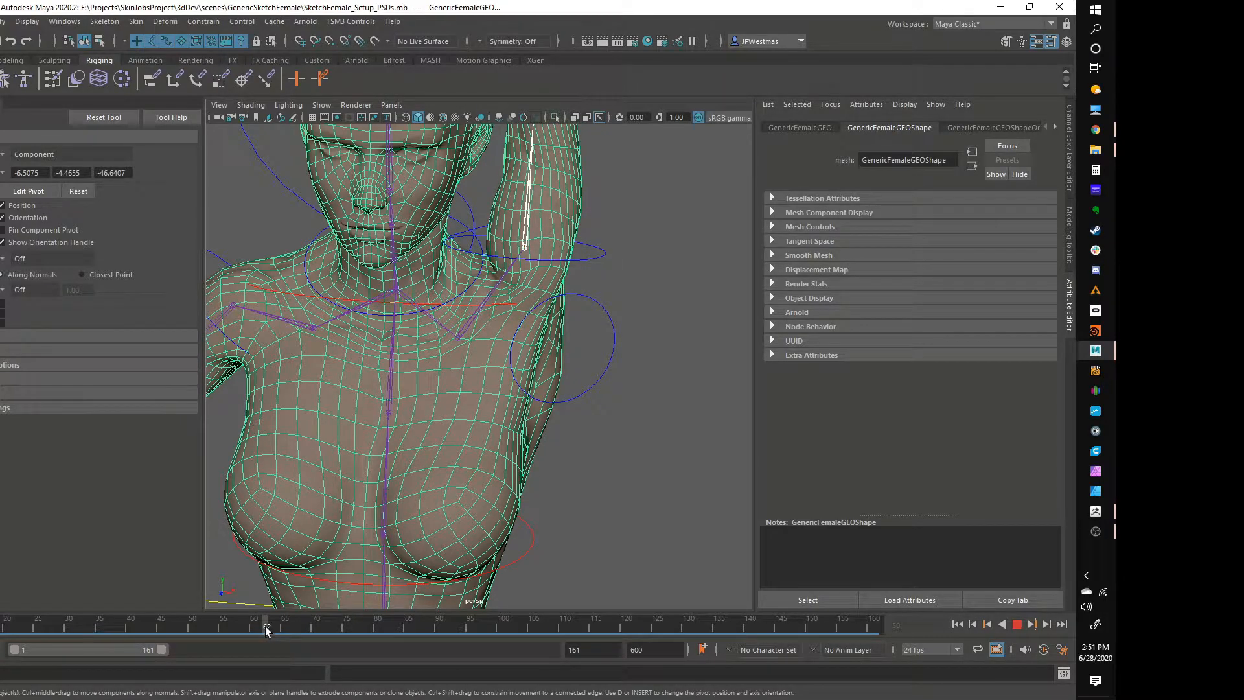
{"action": "mouse_move", "coordinate": [267, 632]}
{"action": "left_mouse_down"}
{"action": "mouse_move", "coordinate": [161, 611]}
{"action": "mouse_move", "coordinate": [223, 606]}
{"action": "mouse_move", "coordinate": [152, 593]}
{"action": "mouse_move", "coordinate": [245, 610]}
{"action": "mouse_move", "coordinate": [67, 574]}
{"action": "mouse_move", "coordinate": [205, 595]}
{"action": "mouse_move", "coordinate": [151, 591]}
{"action": "mouse_move", "coordinate": [173, 590]}
{"action": "left_mouse_up"}
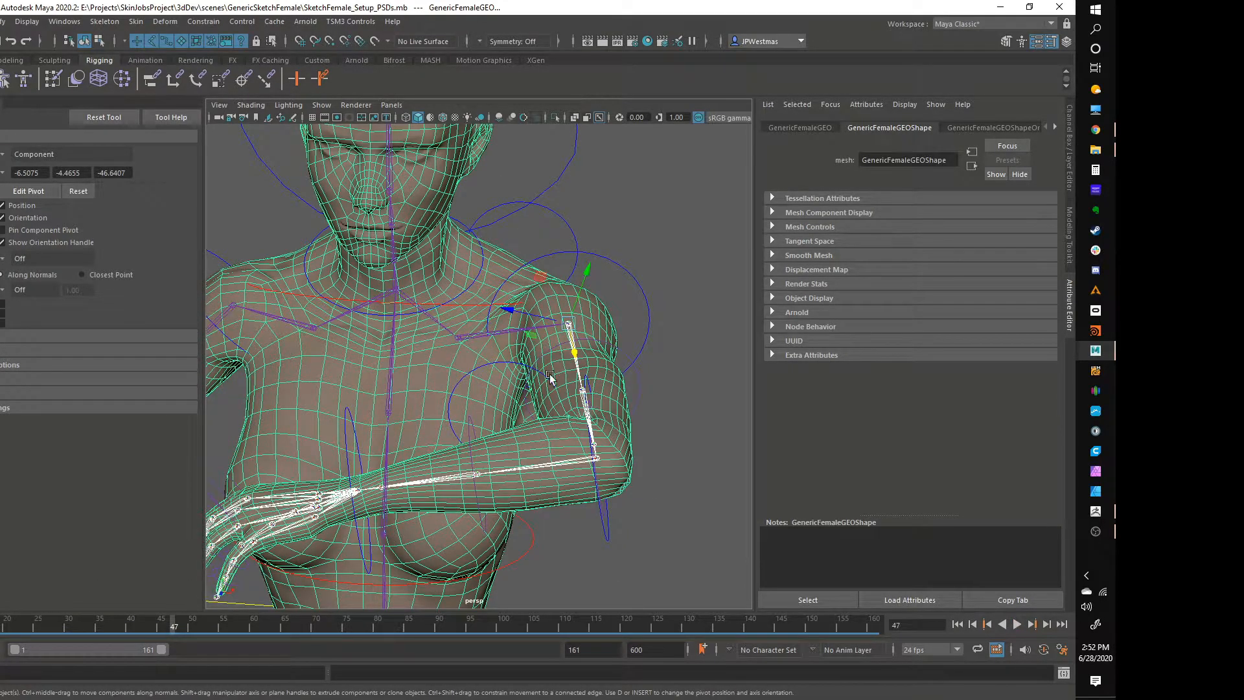
Bring back the Pose Editor as a smaller floating window beside the left arm.
{"action": "left_click", "coordinate": [1, 689]}
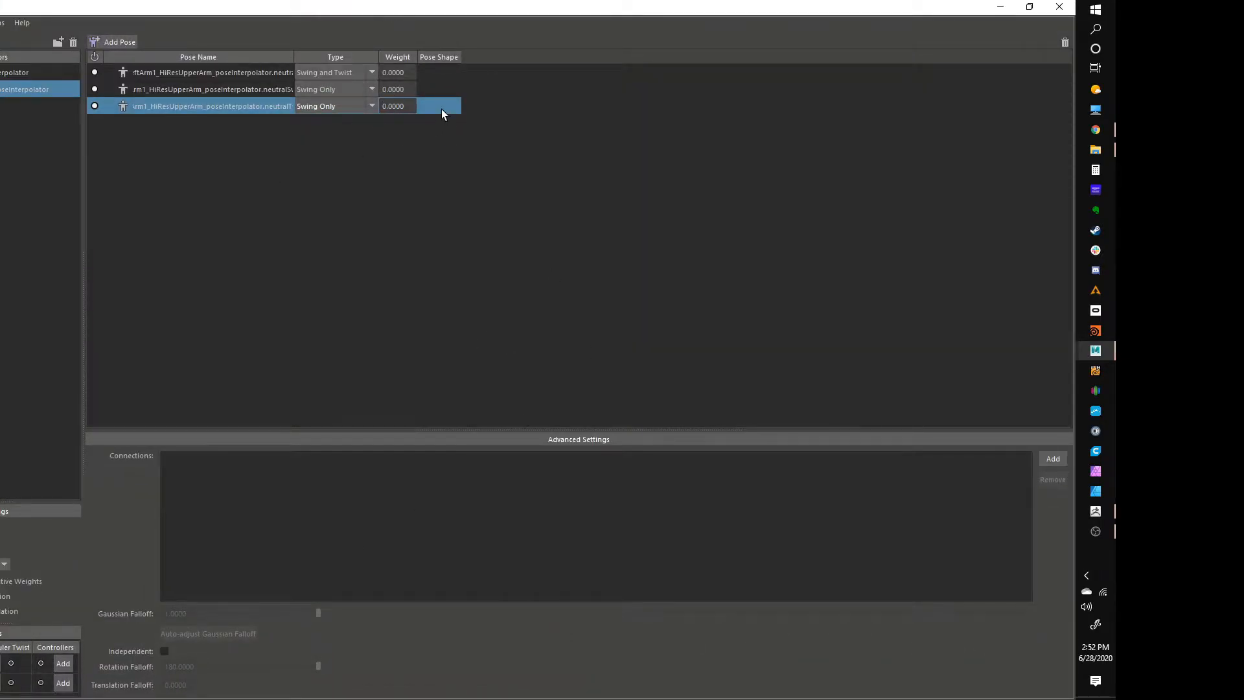
{"action": "left_click", "coordinate": [1030, 7]}
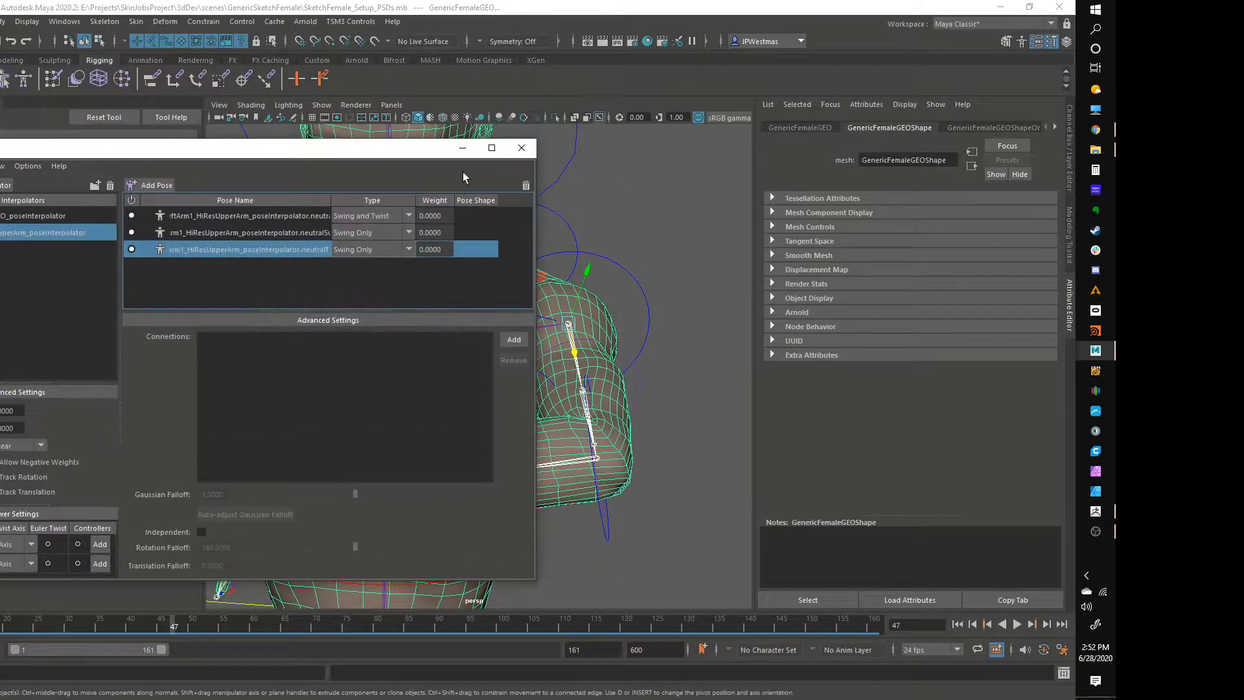
{"action": "mouse_move", "coordinate": [369, 150]}
{"action": "left_mouse_down"}
{"action": "mouse_move", "coordinate": [392, 159]}
{"action": "mouse_move", "coordinate": [374, 157]}
{"action": "left_mouse_up"}
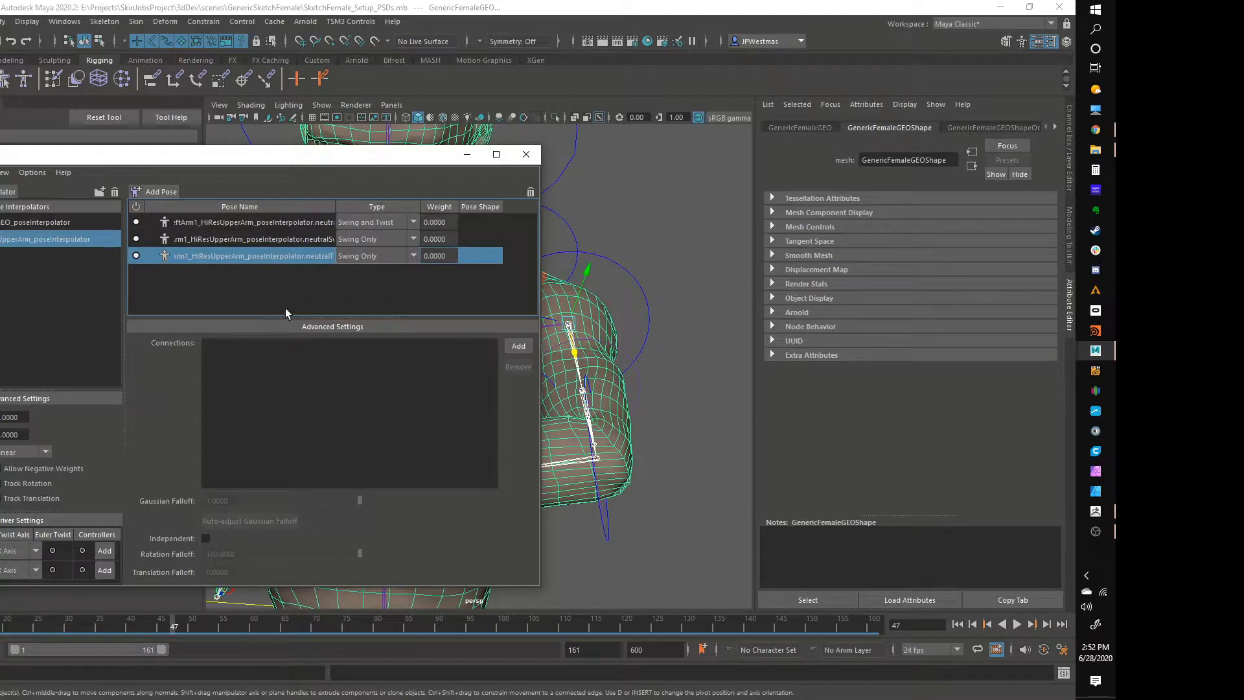
Add a pose to the upper arm interpolator with a pose shape on a new blend shape deformer named ShoulderBend.
{"action": "left_click", "coordinate": [153, 192]}
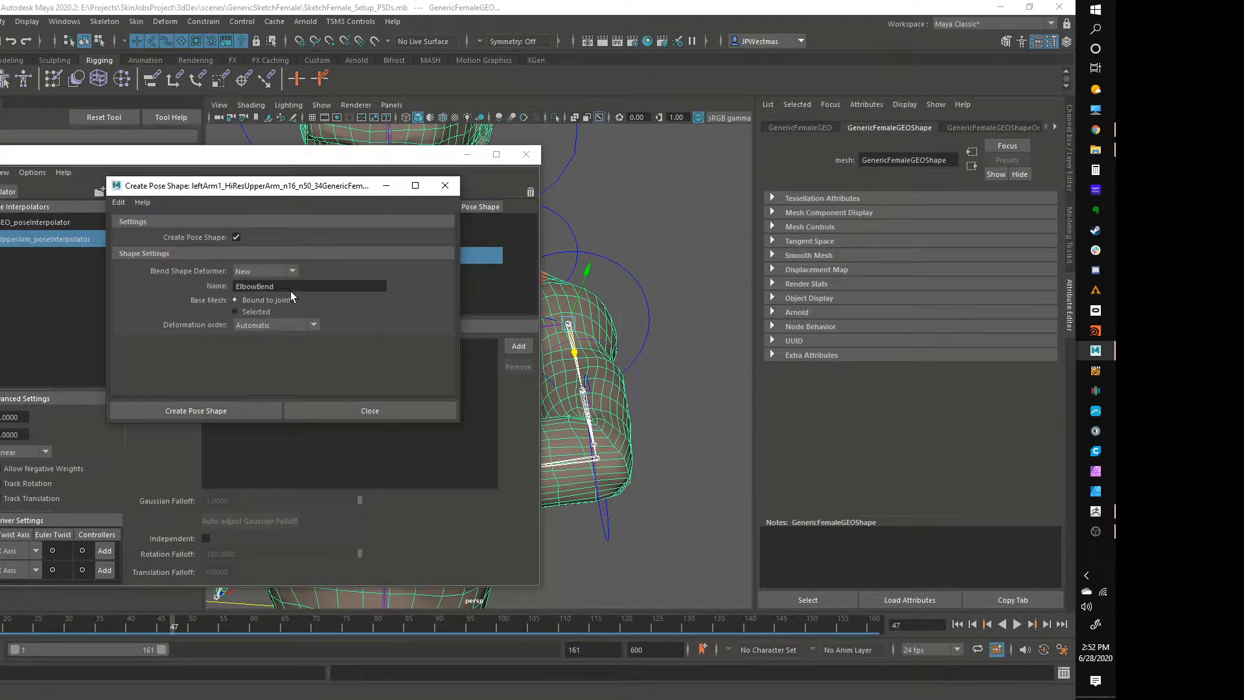
{"action": "left_click", "coordinate": [287, 287]}
{"action": "key", "text": "BackSpace"}
{"action": "key", "text": "BackSpace"}
{"action": "key", "text": "BackSpace"}
{"action": "key", "text": "BackSpace"}
{"action": "key", "text": "BackSpace"}
{"action": "key", "text": "BackSpace"}
{"action": "key", "text": "BackSpace"}
{"action": "key", "text": "BackSpace"}
{"action": "key", "text": "BackSpace"}
{"action": "type", "text": "ShoulderBemn"}
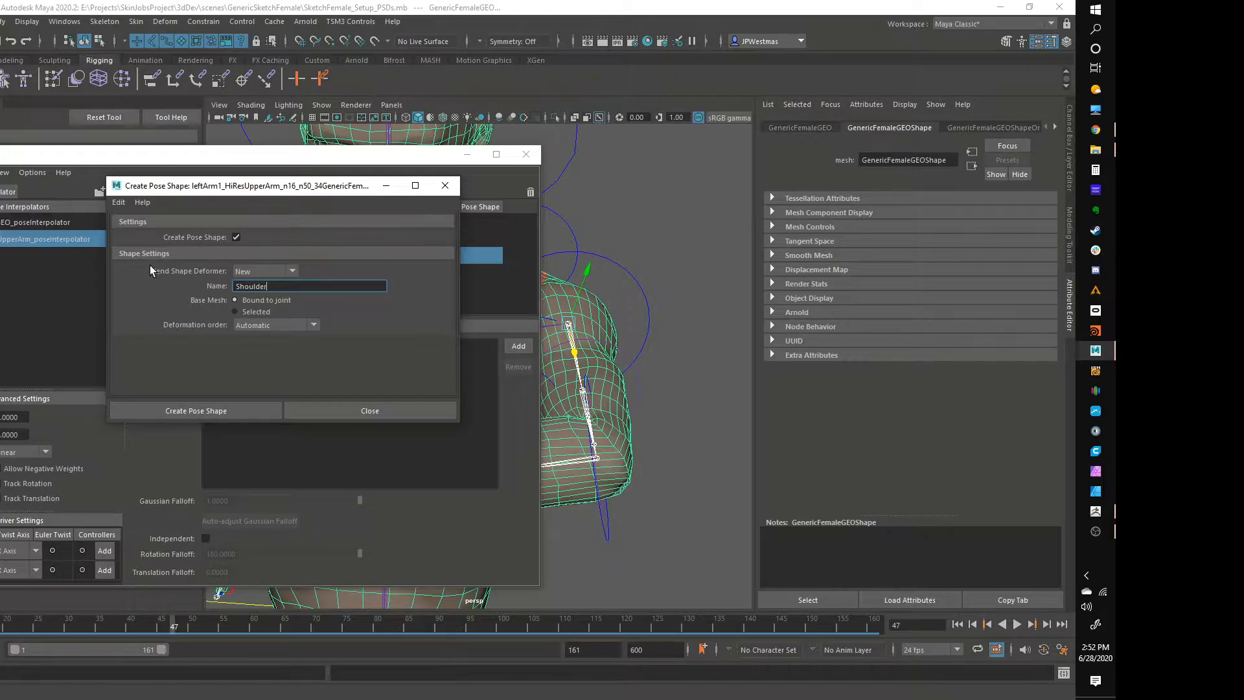
{"action": "key", "text": "BackSpace"}
{"action": "key", "text": "BackSpace"}
{"action": "type", "text": "nd"}
{"action": "left_click_drag", "start_coordinate": [257, 192], "coordinate": [377, 216]}
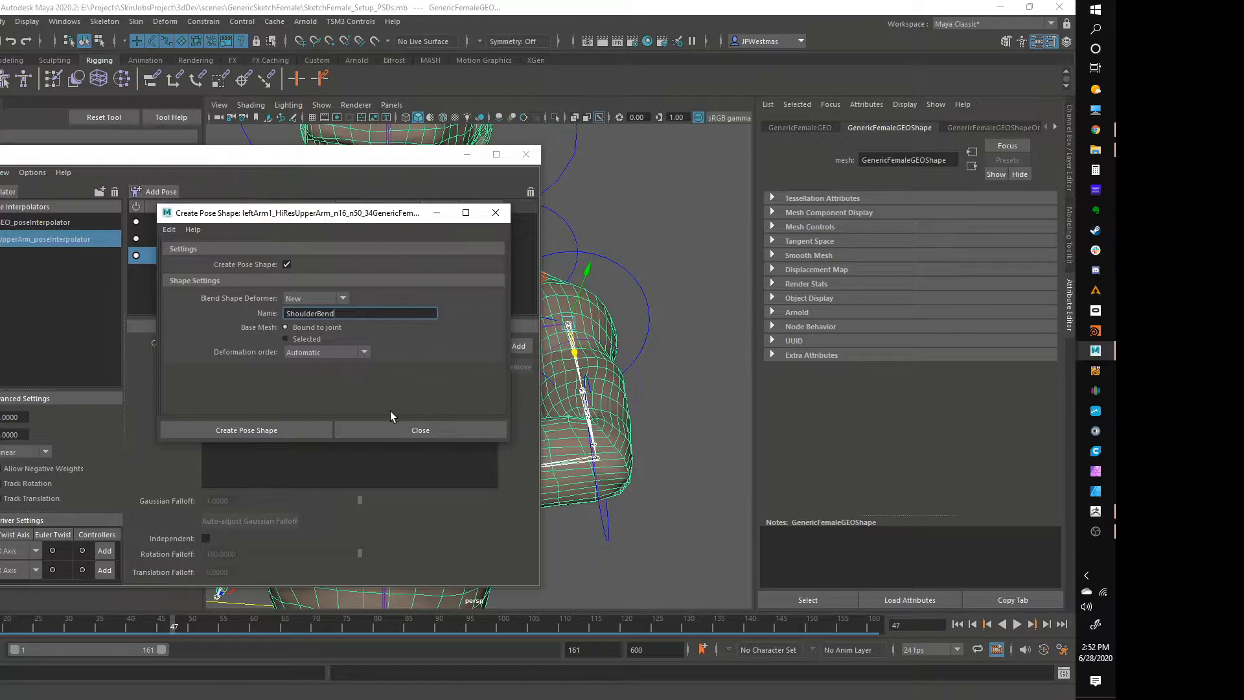
{"action": "left_click", "coordinate": [302, 429]}
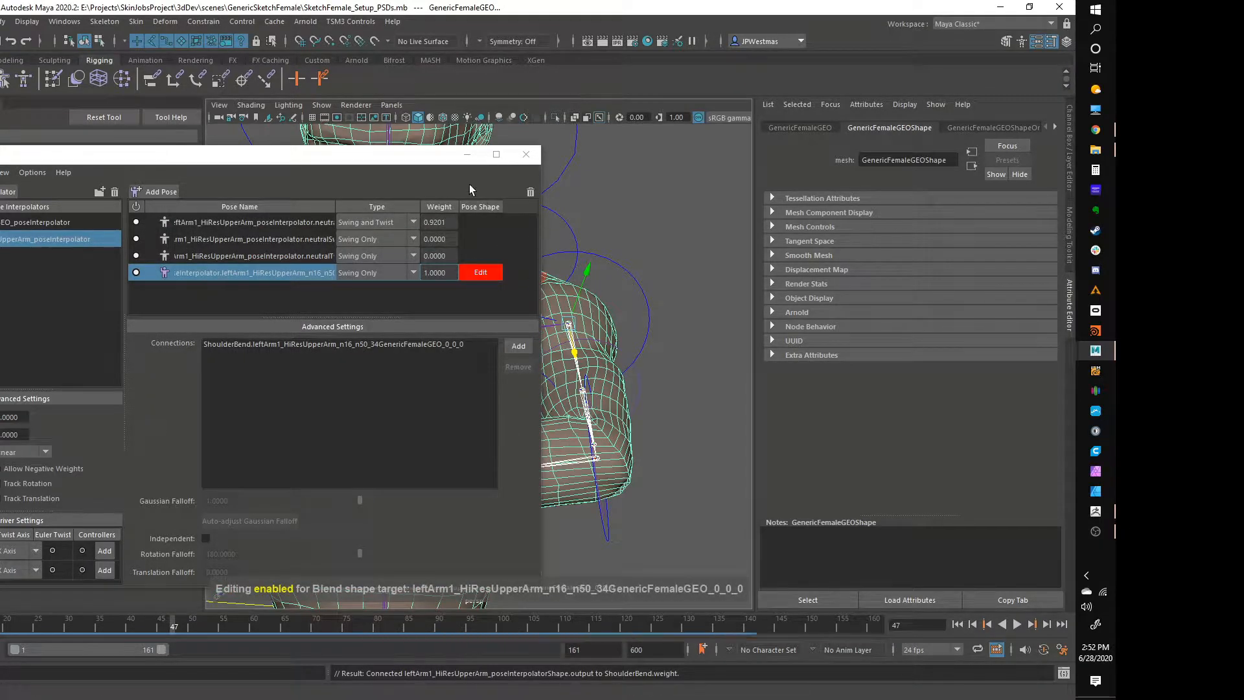
Minimize the Pose Editor and switch the body mesh to vertex selection with the left shoulder framed.
{"action": "left_click", "coordinate": [466, 154]}
{"action": "left_click_drag", "start_coordinate": [574, 341], "coordinate": [517, 360], "text": "alt"}
{"action": "right_click_drag", "start_coordinate": [516, 360], "coordinate": [625, 410], "text": "alt"}
{"action": "left_click_drag", "start_coordinate": [624, 410], "coordinate": [547, 366], "text": "alt"}
{"action": "left_click", "coordinate": [477, 383]}
{"action": "right_click", "coordinate": [481, 385]}
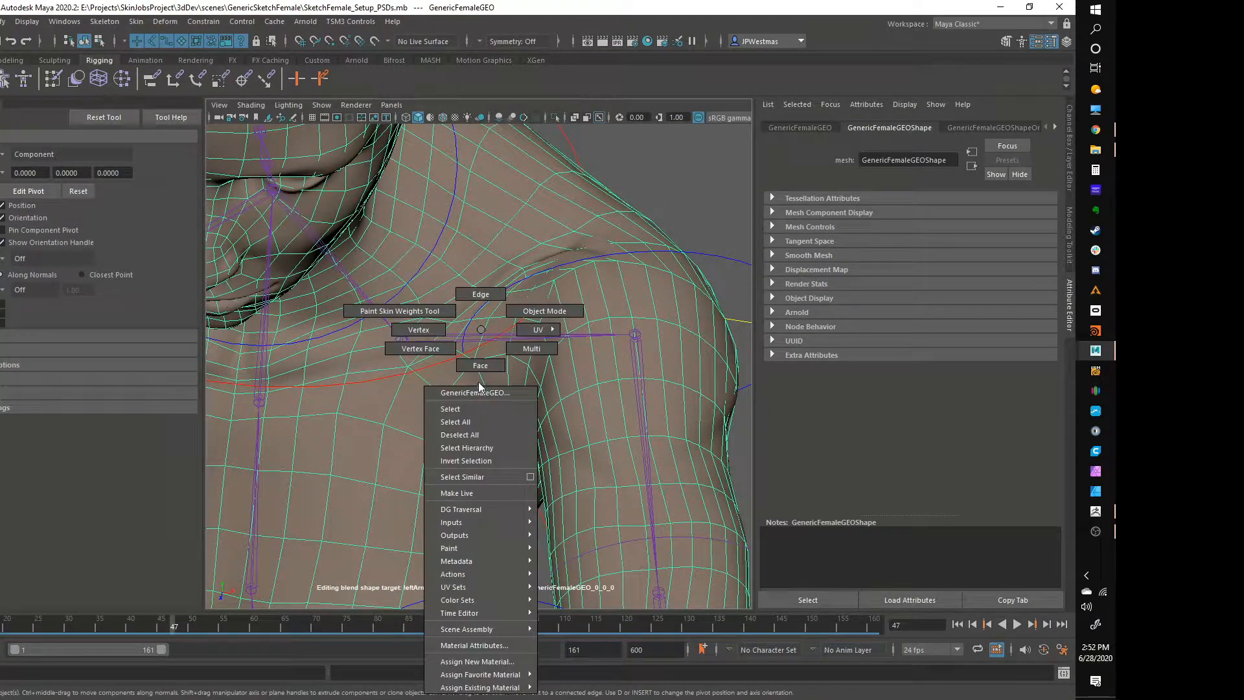
{"action": "left_click", "coordinate": [422, 335]}
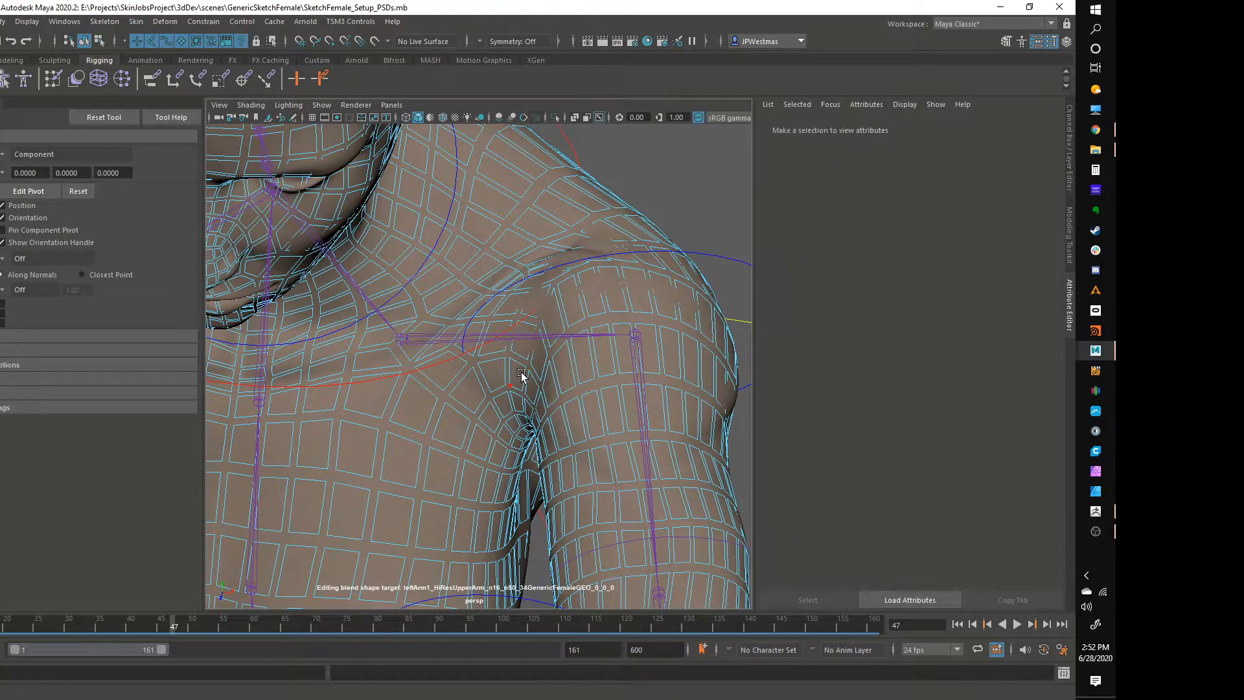
{"action": "right_click_drag", "start_coordinate": [489, 327], "coordinate": [442, 330]}
Adjust individual vertices in the crease at the front of the left armpit for the ShoulderBend shape.
{"action": "left_click", "coordinate": [536, 377]}
{"action": "mouse_move", "coordinate": [537, 378]}
{"action": "left_mouse_down", "text": "alt"}
{"action": "mouse_move", "coordinate": [547, 398]}
{"action": "mouse_move", "coordinate": [531, 355]}
{"action": "left_mouse_up", "text": "alt"}
{"action": "right_click_drag", "start_coordinate": [472, 374], "coordinate": [525, 350], "text": "alt"}
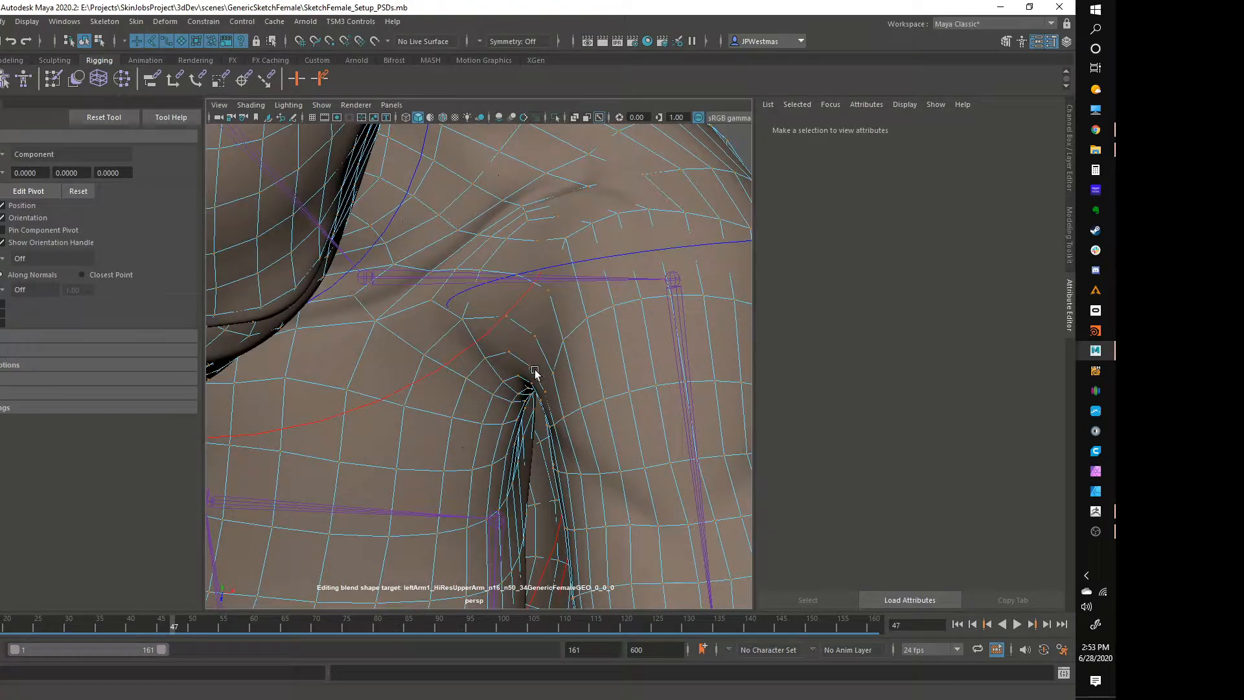
{"action": "left_click", "coordinate": [506, 320]}
{"action": "left_click_drag", "start_coordinate": [516, 379], "coordinate": [470, 390], "text": "alt"}
{"action": "left_click", "coordinate": [514, 331]}
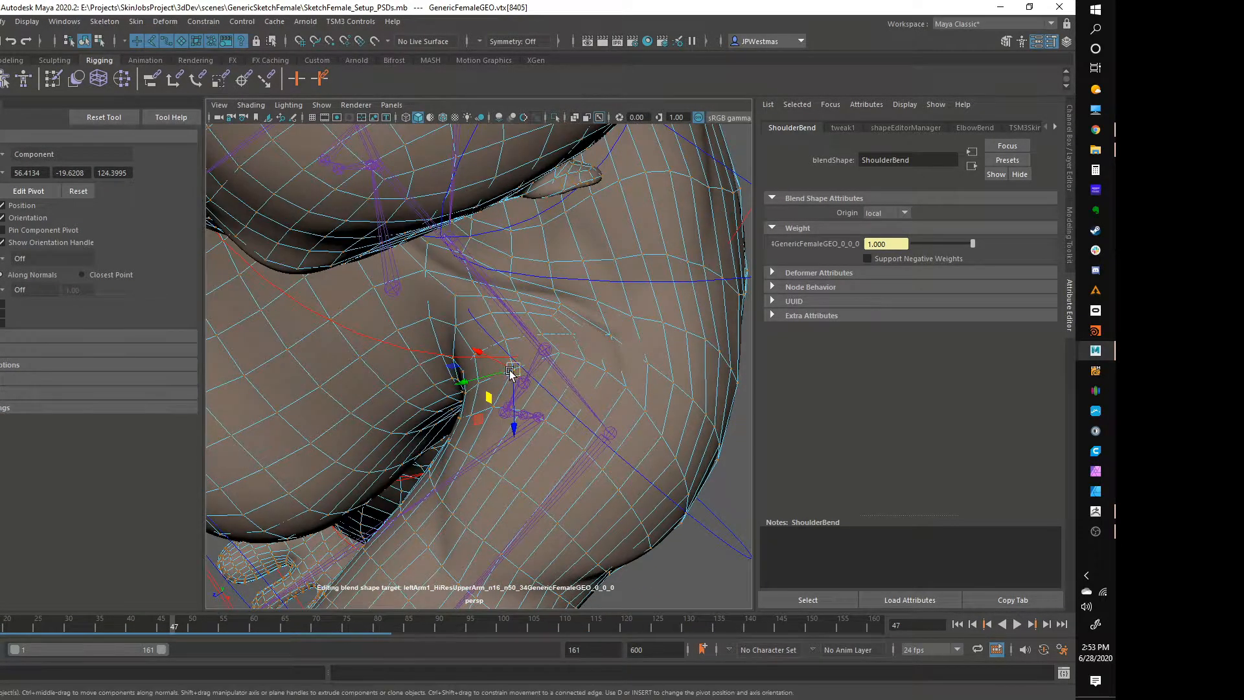
{"action": "left_click", "coordinate": [496, 344]}
{"action": "left_click_drag", "start_coordinate": [442, 403], "coordinate": [472, 405], "text": "alt"}
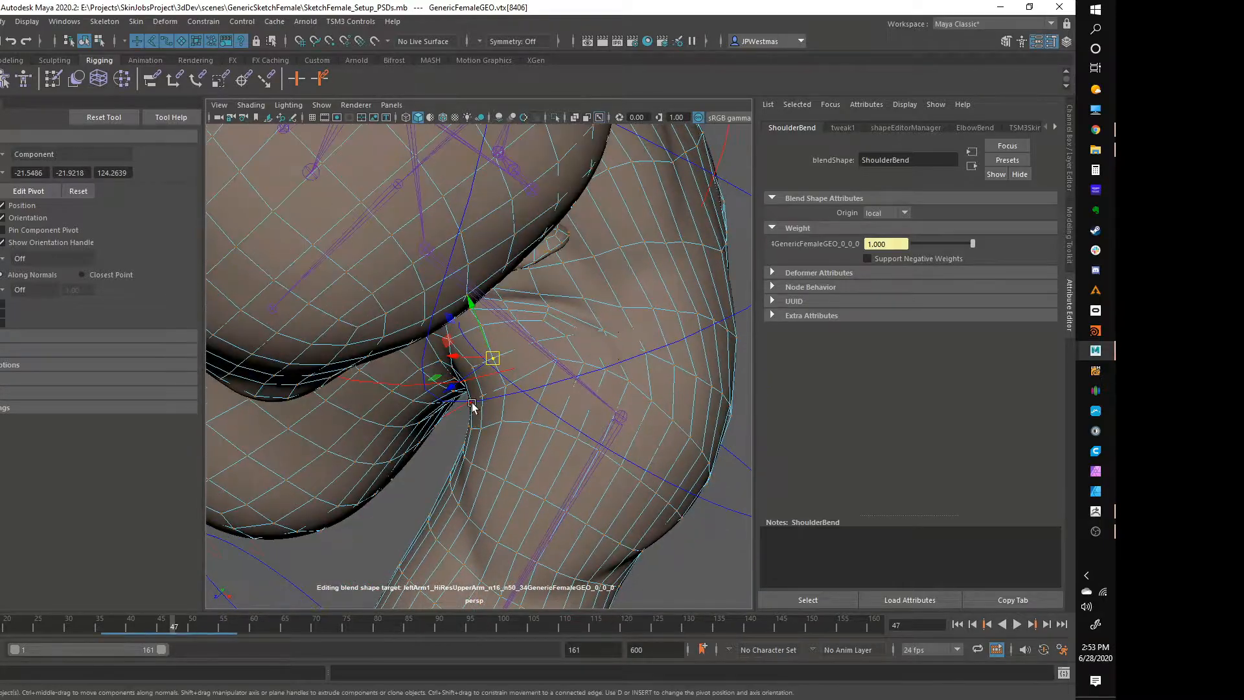
Reshape the pinched fold where the left arm meets the chest by moving soft-selected armpit vertices.
{"action": "left_click", "coordinate": [472, 403]}
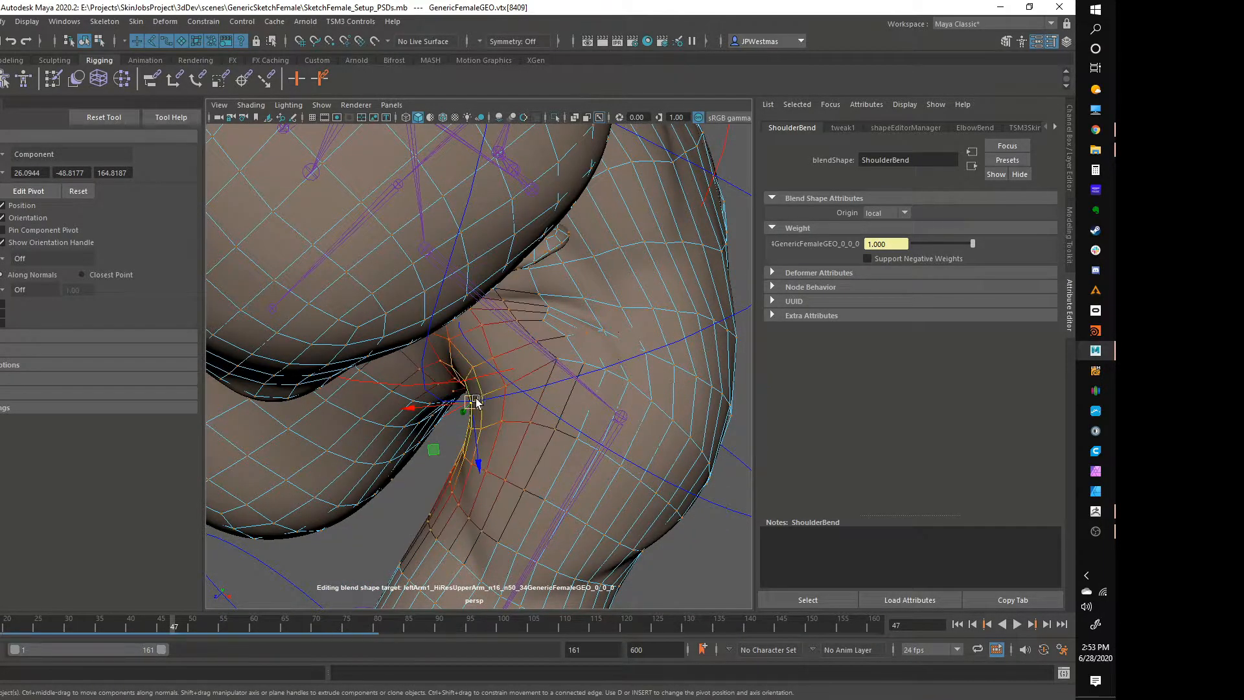
{"action": "left_click_drag", "start_coordinate": [473, 405], "coordinate": [423, 353]}
{"action": "left_click", "coordinate": [405, 342]}
{"action": "left_click_drag", "start_coordinate": [534, 360], "coordinate": [485, 393], "text": "alt"}
{"action": "left_click", "coordinate": [479, 395]}
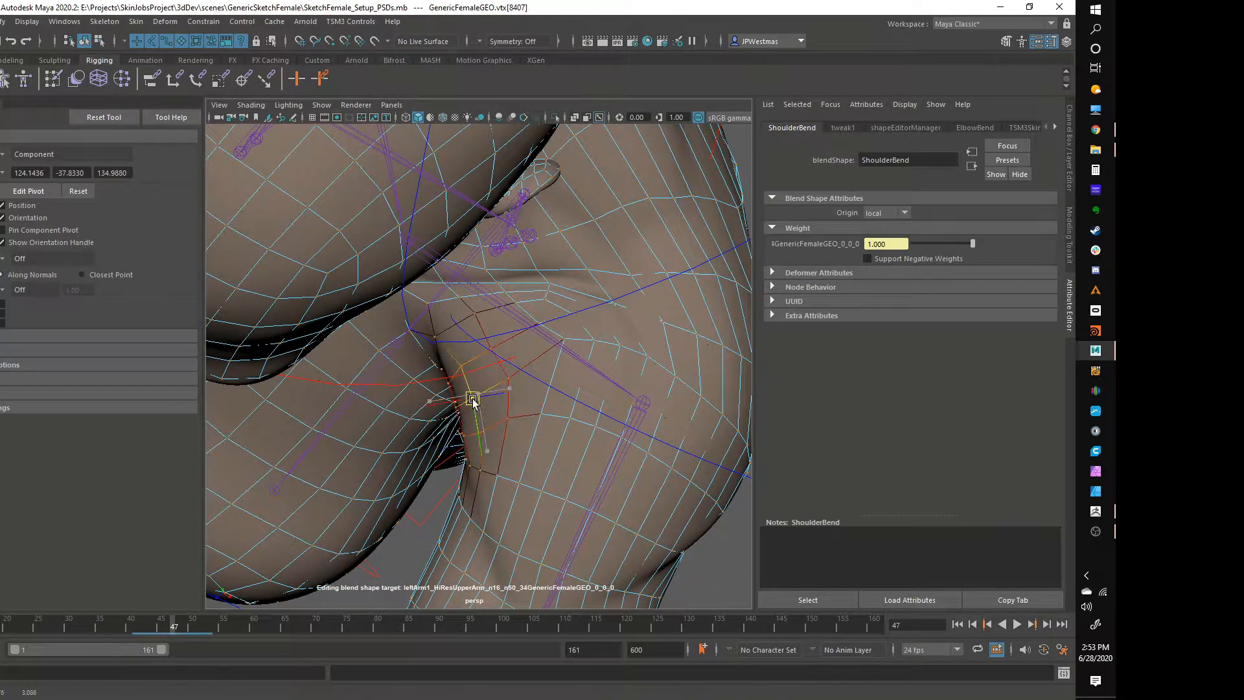
{"action": "left_click", "coordinate": [506, 378]}
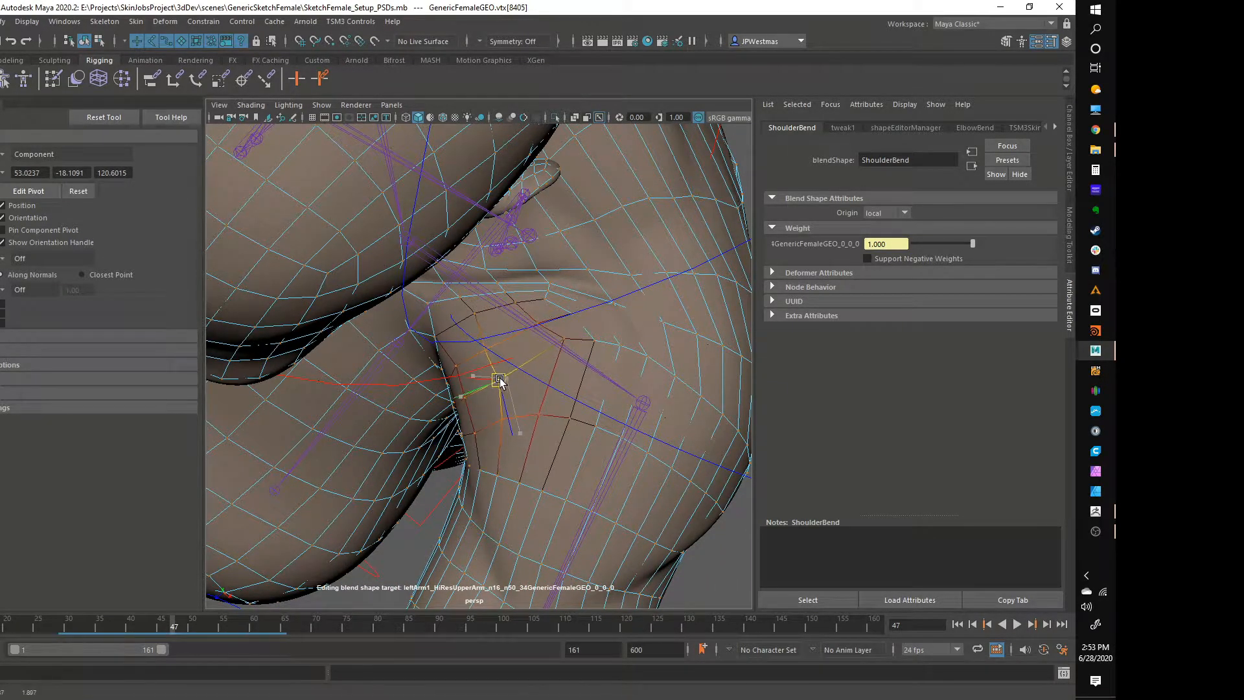
Move a vertex on the front of the left shoulder above the armpit, and return the mesh to object selection.
{"action": "left_click", "coordinate": [563, 339]}
{"action": "left_click_drag", "start_coordinate": [556, 351], "coordinate": [533, 356]}
{"action": "left_click_drag", "start_coordinate": [533, 357], "coordinate": [441, 362], "text": "alt"}
{"action": "mouse_move", "coordinate": [589, 359]}
{"action": "left_mouse_down", "text": "alt"}
{"action": "mouse_move", "coordinate": [565, 390]}
{"action": "mouse_move", "coordinate": [580, 374]}
{"action": "left_mouse_up", "text": "alt"}
{"action": "left_click", "coordinate": [671, 422]}
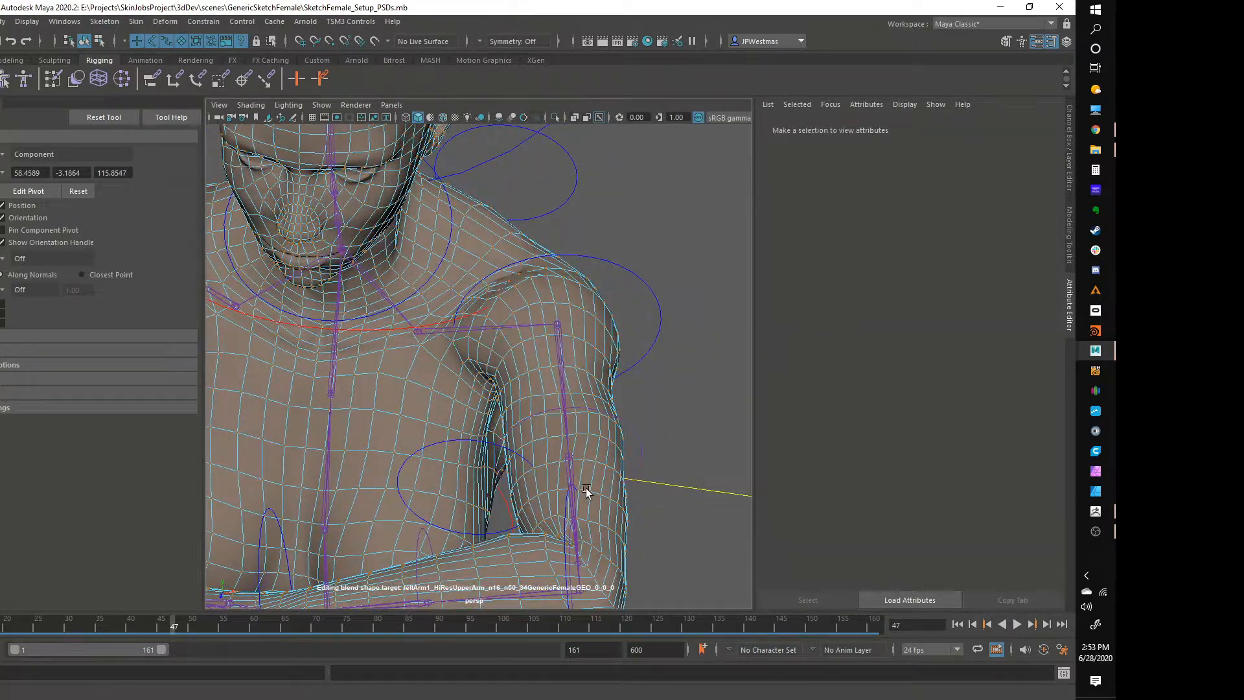
{"action": "right_click", "coordinate": [581, 406]}
{"action": "left_click", "coordinate": [667, 302]}
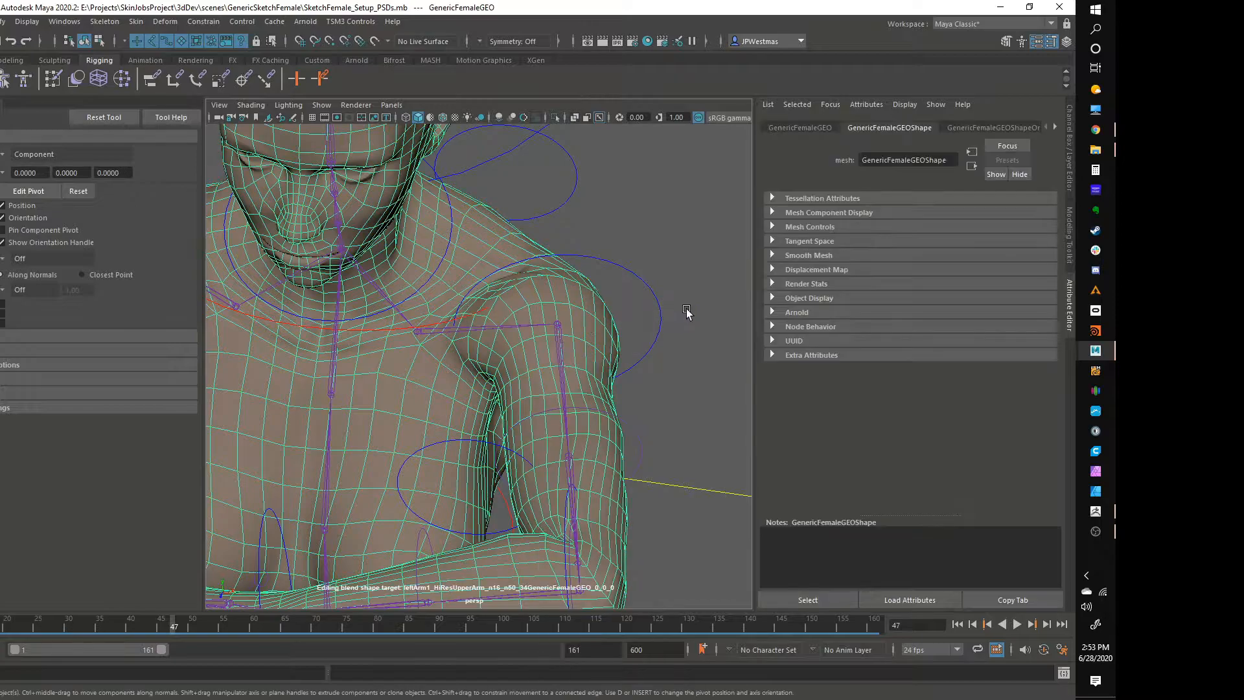
Examine the corrected shoulder, then the left collarbone and shoulder with the arm raised at frame 54.
{"action": "left_click_drag", "start_coordinate": [655, 339], "coordinate": [545, 365], "text": "alt"}
{"action": "left_click_drag", "start_coordinate": [536, 299], "coordinate": [472, 398], "text": "alt"}
{"action": "left_click_drag", "start_coordinate": [116, 624], "coordinate": [219, 597]}
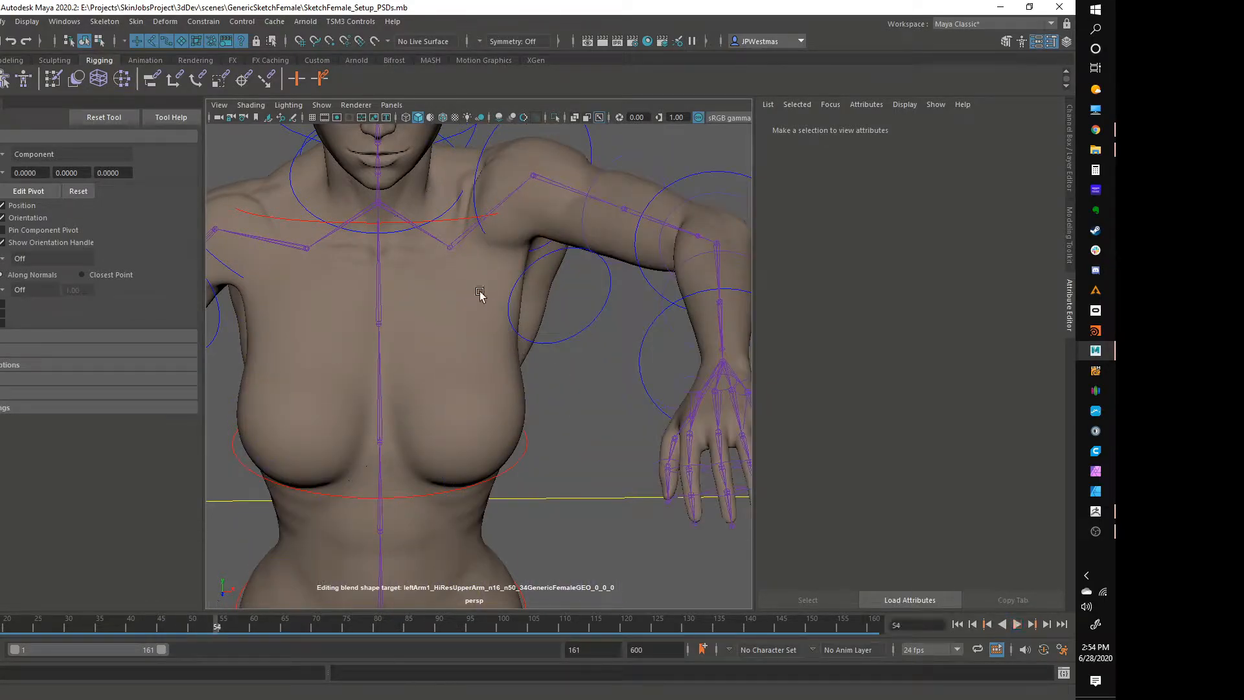
{"action": "right_click_drag", "start_coordinate": [481, 295], "coordinate": [497, 266], "text": "alt"}
{"action": "middle_click_drag", "start_coordinate": [497, 266], "coordinate": [500, 373], "text": "alt"}
{"action": "left_click_drag", "start_coordinate": [450, 317], "coordinate": [439, 352], "text": "alt"}
{"action": "right_click_drag", "start_coordinate": [438, 353], "coordinate": [508, 362], "text": "alt"}
{"action": "left_click_drag", "start_coordinate": [508, 362], "coordinate": [405, 344], "text": "alt"}
{"action": "right_click_drag", "start_coordinate": [406, 344], "coordinate": [447, 369], "text": "alt"}
{"action": "middle_click_drag", "start_coordinate": [448, 369], "coordinate": [573, 378], "text": "alt"}
{"action": "right_click_drag", "start_coordinate": [572, 378], "coordinate": [535, 382], "text": "alt"}
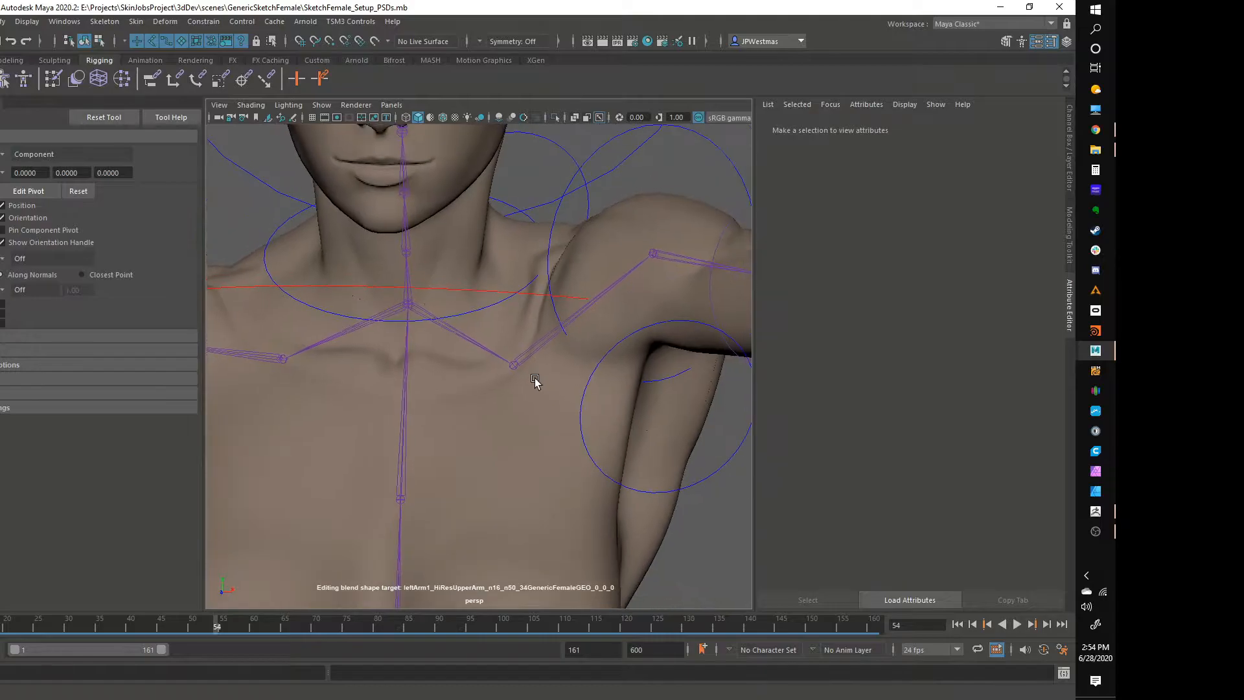
{"action": "mouse_move", "coordinate": [533, 379]}
{"action": "left_mouse_down", "text": "alt"}
{"action": "mouse_move", "coordinate": [542, 356]}
{"action": "mouse_move", "coordinate": [508, 389]}
{"action": "mouse_move", "coordinate": [494, 350]}
{"action": "mouse_move", "coordinate": [541, 368]}
{"action": "left_mouse_up", "text": "alt"}
{"action": "mouse_move", "coordinate": [552, 367]}
{"action": "right_mouse_down", "text": "alt"}
{"action": "mouse_move", "coordinate": [531, 367]}
{"action": "mouse_move", "coordinate": [555, 357]}
{"action": "right_mouse_up", "text": "alt"}
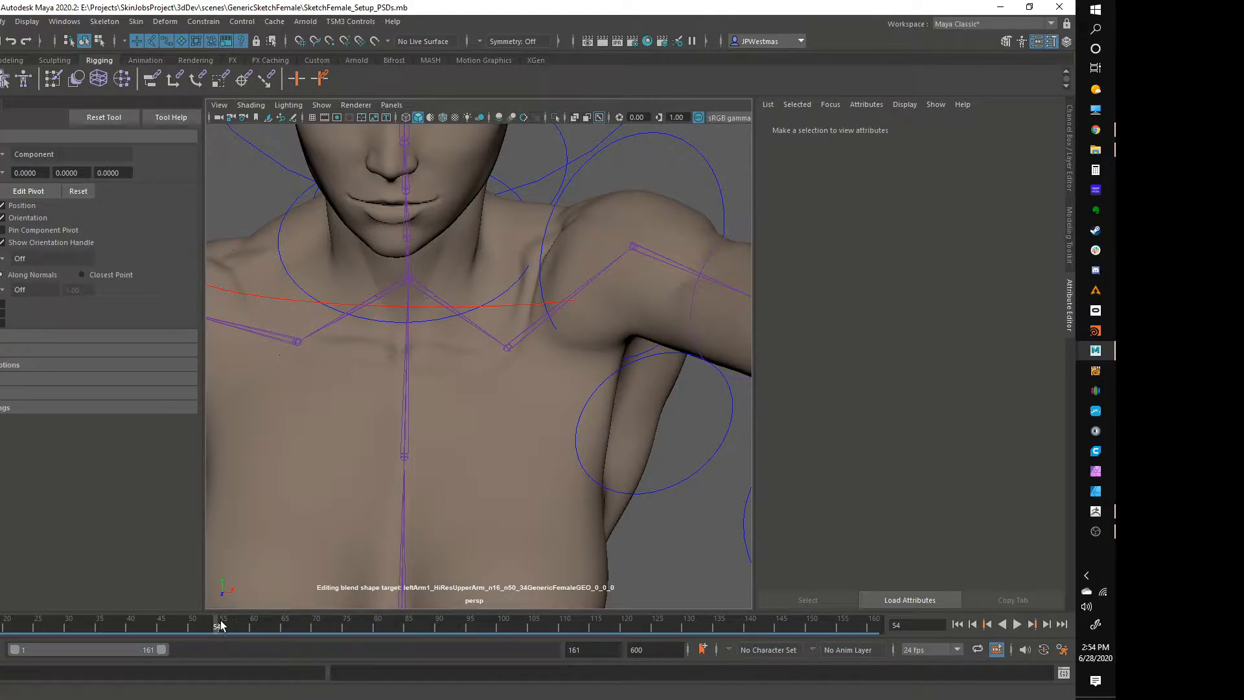
Move the timeline to frame 62, select the body mesh, and check the pose weights in the Pose Editor before minimizing it.
{"action": "left_click_drag", "start_coordinate": [220, 624], "coordinate": [265, 624]}
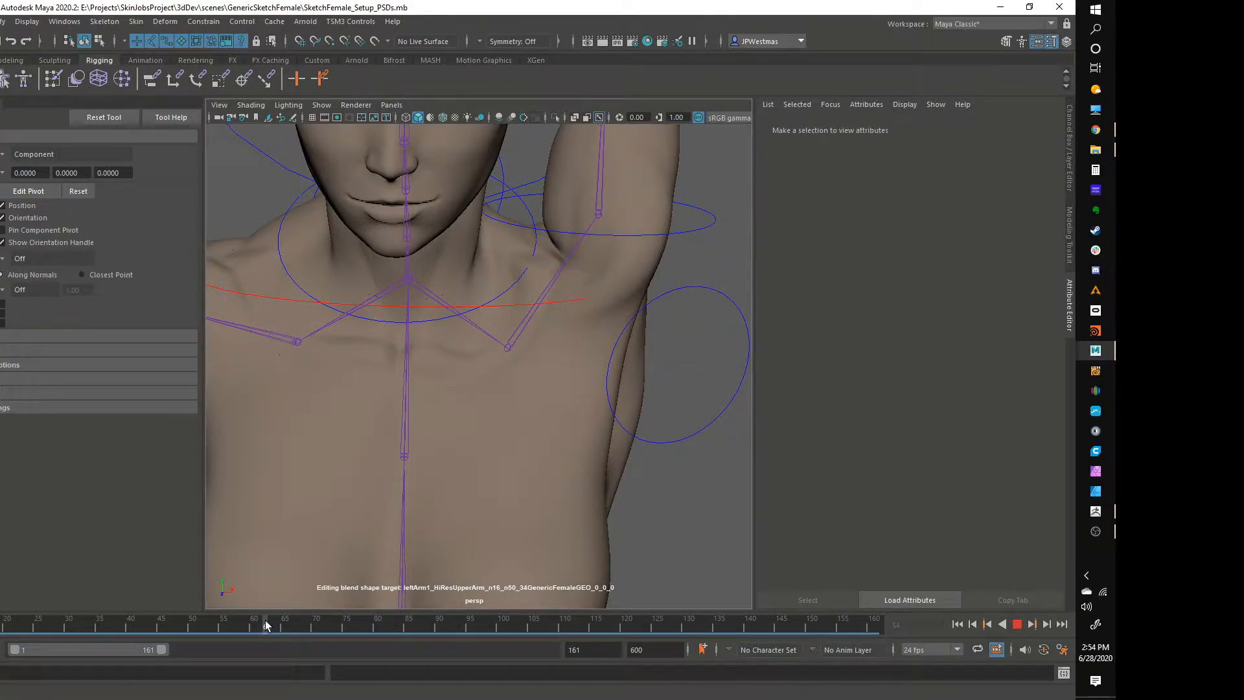
{"action": "left_click", "coordinate": [521, 418]}
{"action": "left_click_drag", "start_coordinate": [522, 418], "coordinate": [541, 368], "text": "alt"}
{"action": "right_click_drag", "start_coordinate": [541, 368], "coordinate": [603, 383], "text": "alt"}
{"action": "middle_click_drag", "start_coordinate": [603, 384], "coordinate": [572, 400], "text": "alt"}
{"action": "left_click_drag", "start_coordinate": [572, 399], "coordinate": [547, 413], "text": "alt"}
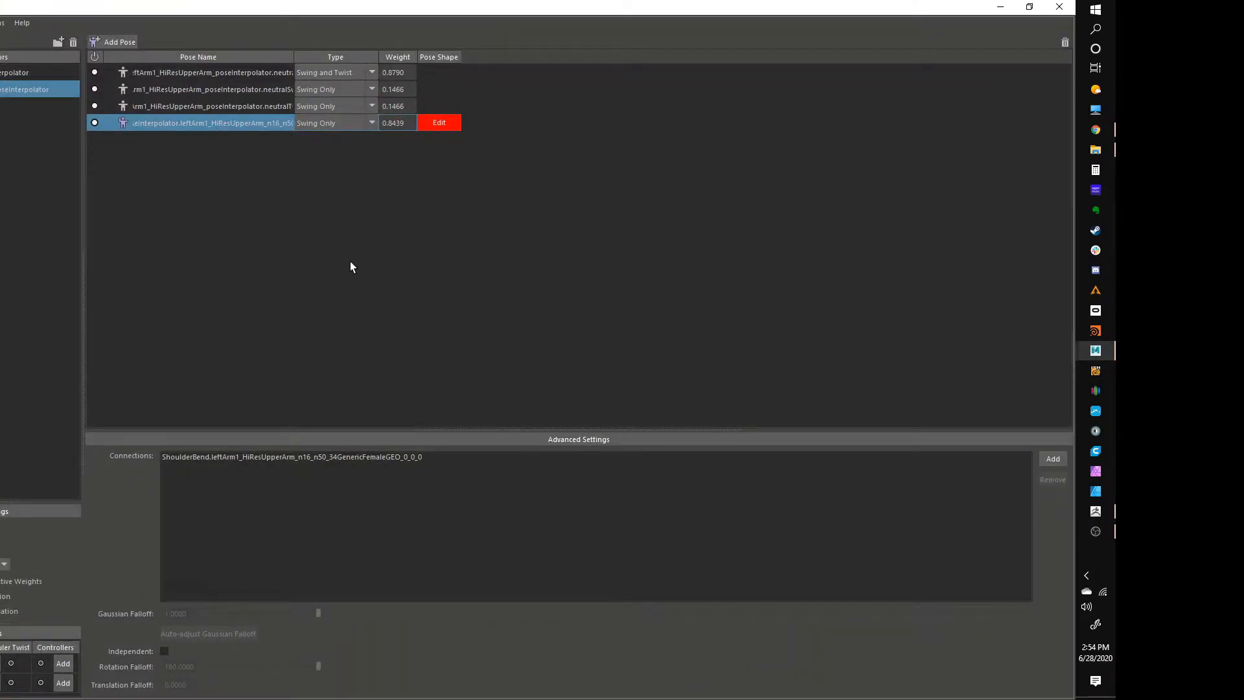
{"action": "left_click", "coordinate": [999, 12]}
Switch the body mesh to vertex selection and move a soft-selected vertex along the left collarbone upward.
{"action": "right_click_drag", "start_coordinate": [518, 282], "coordinate": [617, 275], "text": "alt"}
{"action": "middle_click_drag", "start_coordinate": [466, 286], "coordinate": [442, 363], "text": "alt"}
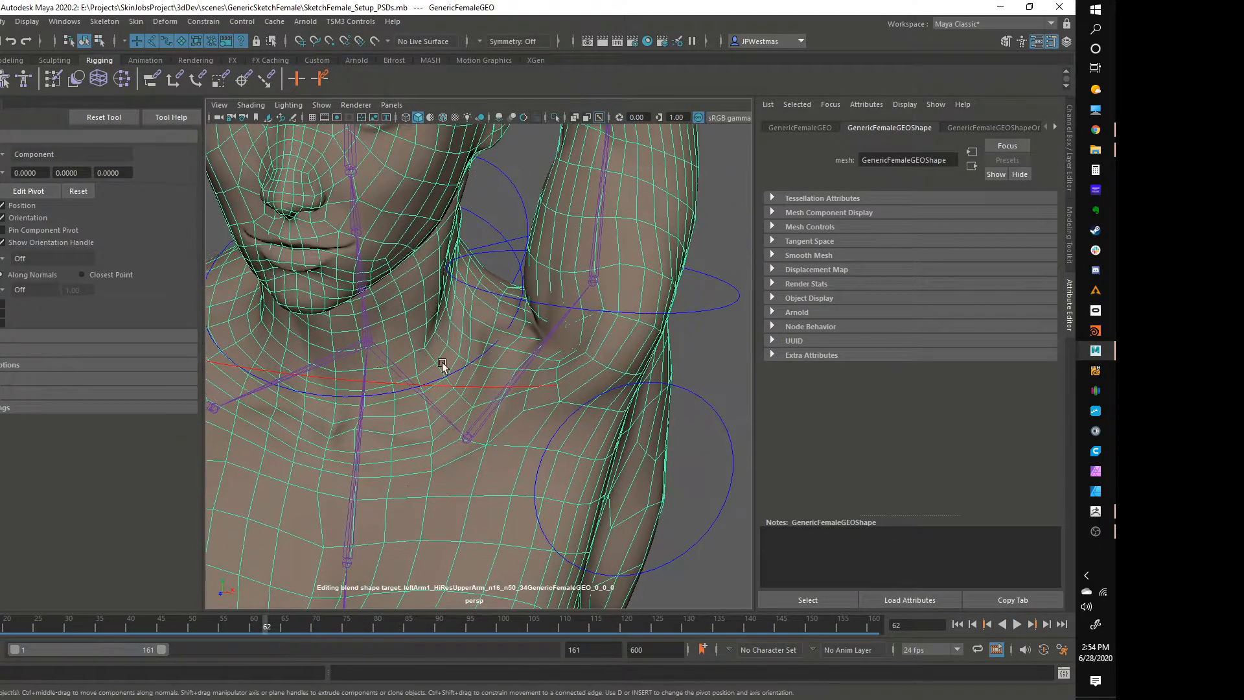
{"action": "right_click_drag", "start_coordinate": [441, 364], "coordinate": [456, 449], "text": "alt"}
{"action": "middle_click_drag", "start_coordinate": [456, 449], "coordinate": [531, 381], "text": "alt"}
{"action": "right_click_drag", "start_coordinate": [493, 399], "coordinate": [445, 347]}
{"action": "left_click", "coordinate": [494, 376]}
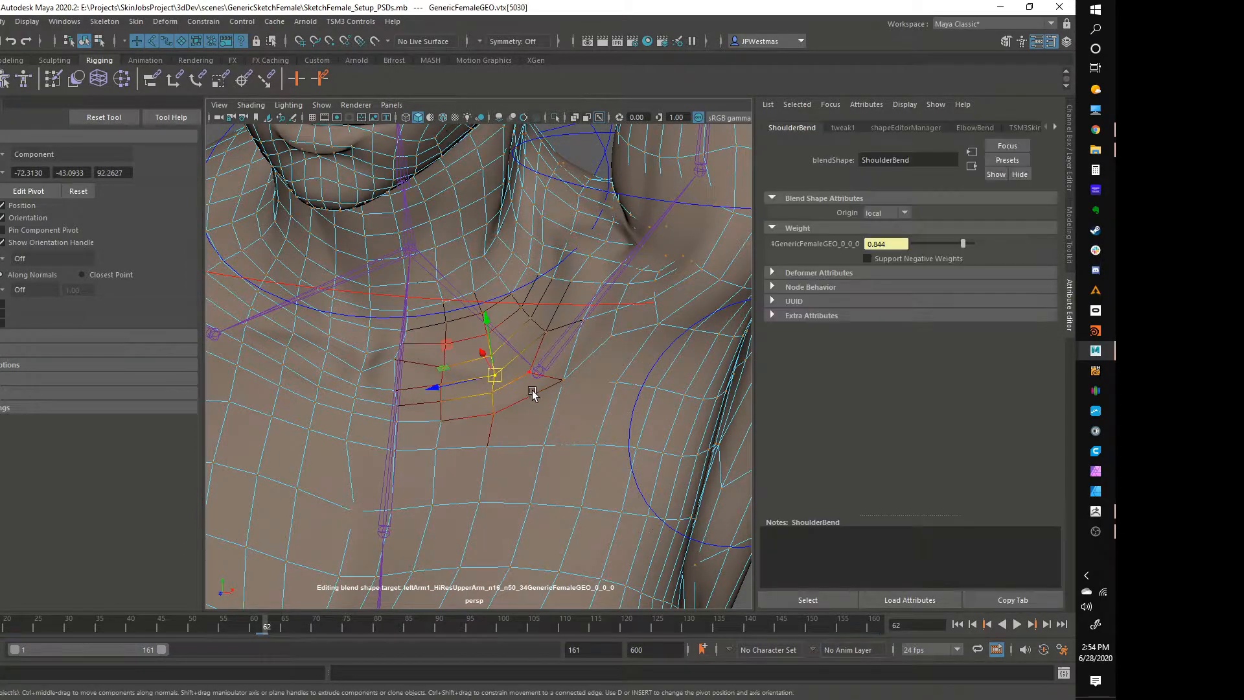
{"action": "key", "text": "b"}
{"action": "left_click_drag", "start_coordinate": [482, 354], "coordinate": [480, 278]}
Select a vertex just above the left collarbone and set the Move tool's axis orientation to Object.
{"action": "left_click", "coordinate": [542, 322]}
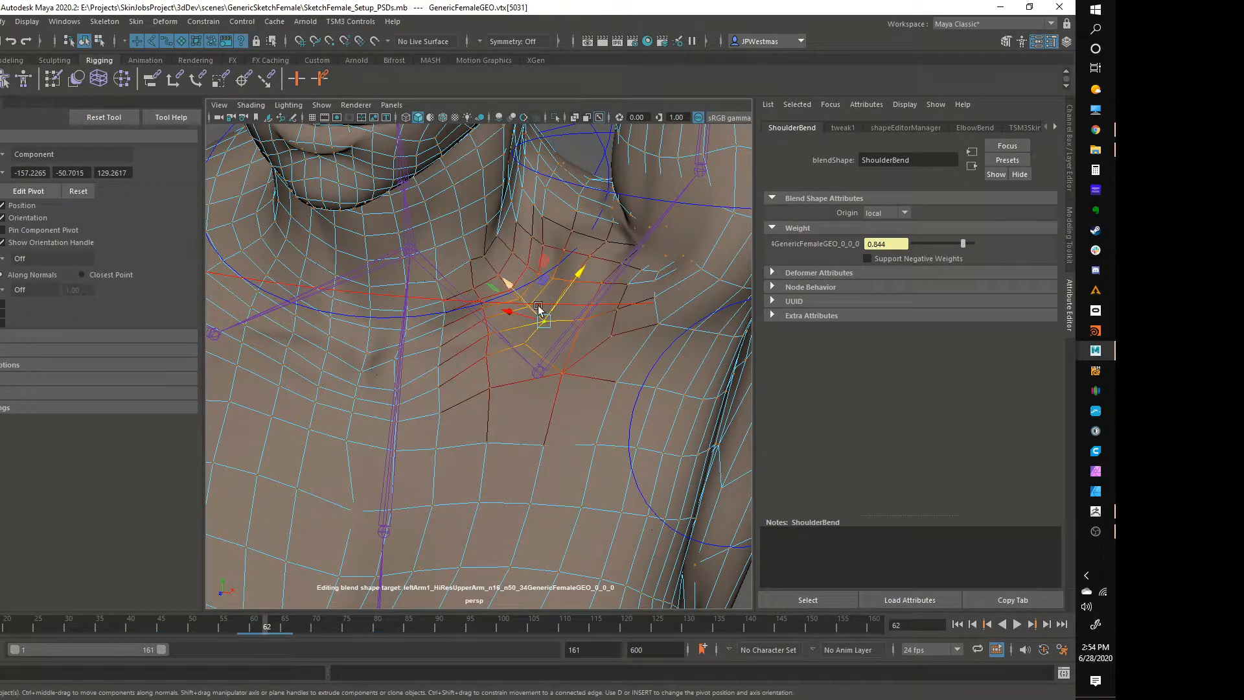
{"action": "left_click", "coordinate": [36, 155]}
{"action": "left_click", "coordinate": [45, 163]}
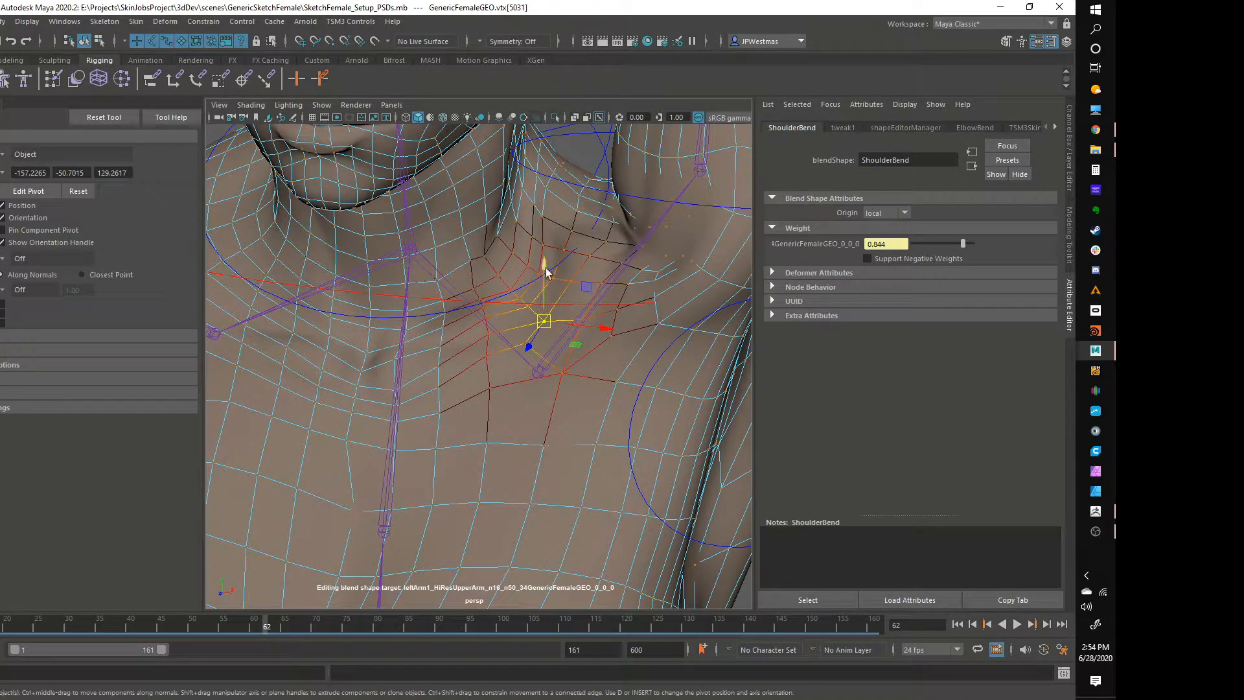
{"action": "left_click_drag", "start_coordinate": [513, 295], "coordinate": [509, 222], "text": "alt"}
{"action": "left_click_drag", "start_coordinate": [508, 278], "coordinate": [515, 385], "text": "alt"}
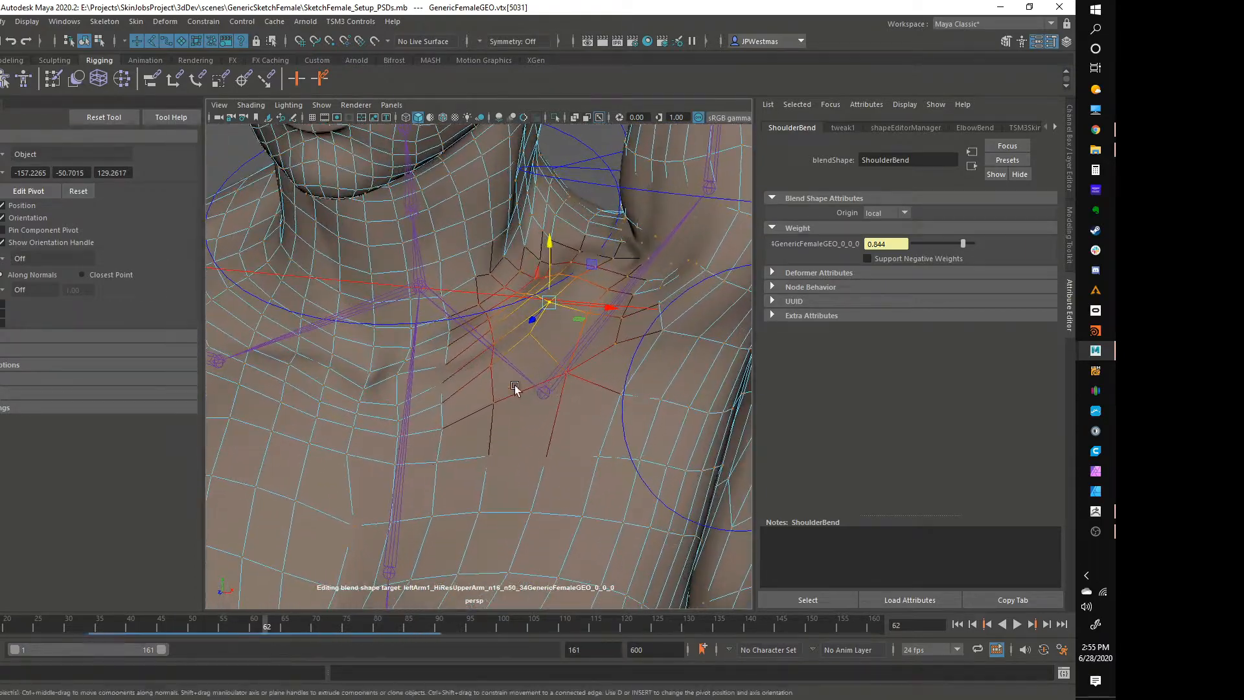
Raise soft-selected vertices at the inner end of the left collarbone and on top of the left shoulder.
{"action": "left_click", "coordinate": [442, 365]}
{"action": "left_click_drag", "start_coordinate": [446, 312], "coordinate": [447, 299]}
{"action": "right_click_drag", "start_coordinate": [656, 344], "coordinate": [601, 315], "text": "alt"}
{"action": "left_click_drag", "start_coordinate": [601, 315], "coordinate": [571, 280], "text": "alt"}
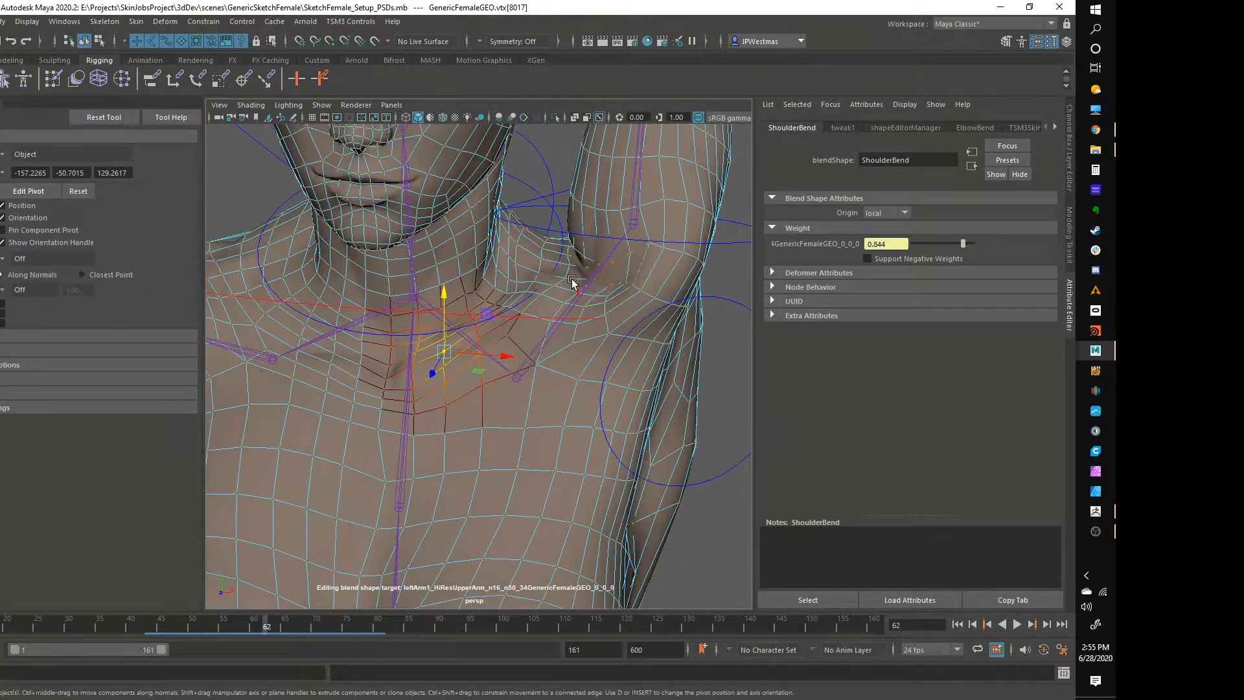
{"action": "left_click", "coordinate": [566, 270]}
{"action": "left_click_drag", "start_coordinate": [569, 233], "coordinate": [570, 221]}
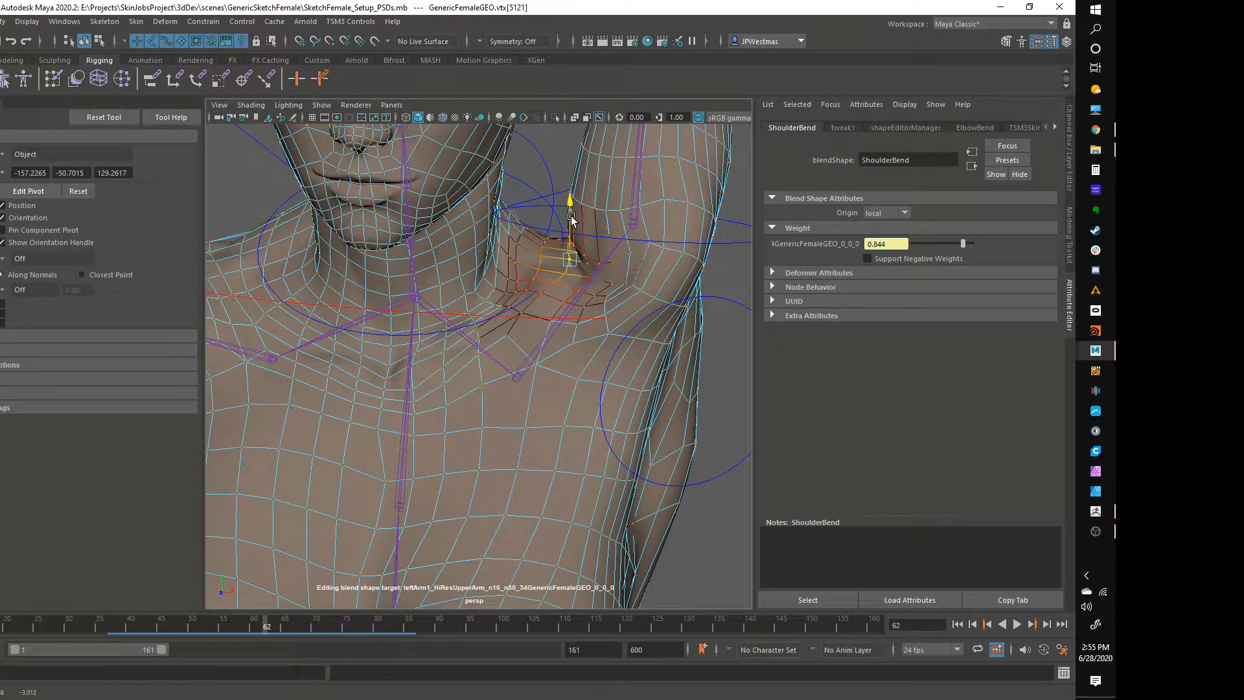
Play the animation and stop at frame 46, then lower soft-selected vertices along the inner left collarbone.
{"action": "key", "text": "alt+v"}
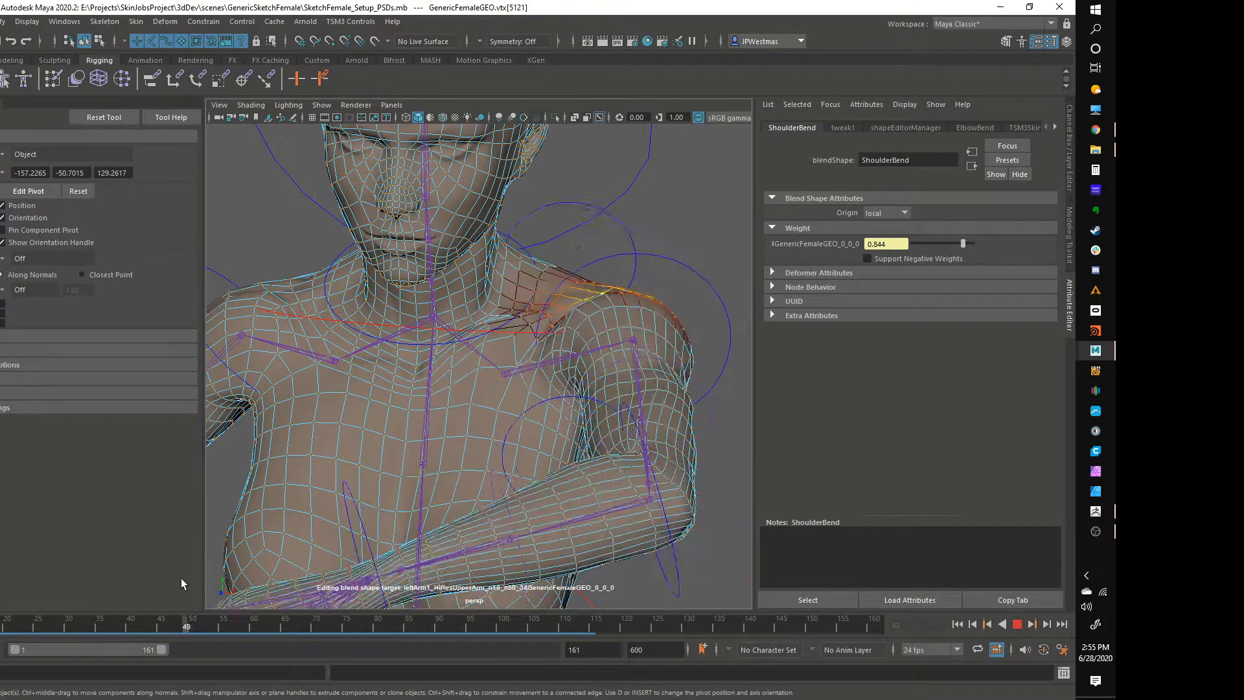
{"action": "key", "text": "Escape"}
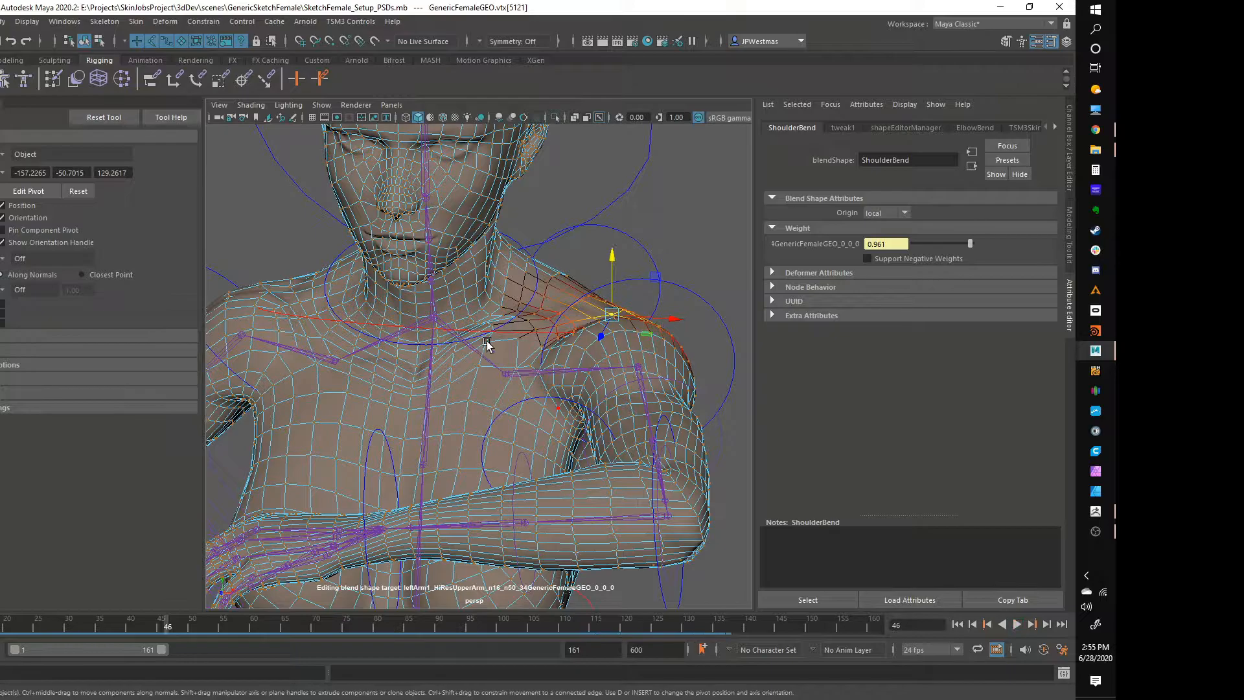
{"action": "scroll", "coordinate": [538, 343], "scroll_direction": "up", "scroll_amount": 5}
{"action": "left_click_drag", "start_coordinate": [542, 350], "coordinate": [536, 336], "text": "alt"}
{"action": "left_click", "coordinate": [467, 305]}
{"action": "left_click_drag", "start_coordinate": [467, 248], "coordinate": [468, 278]}
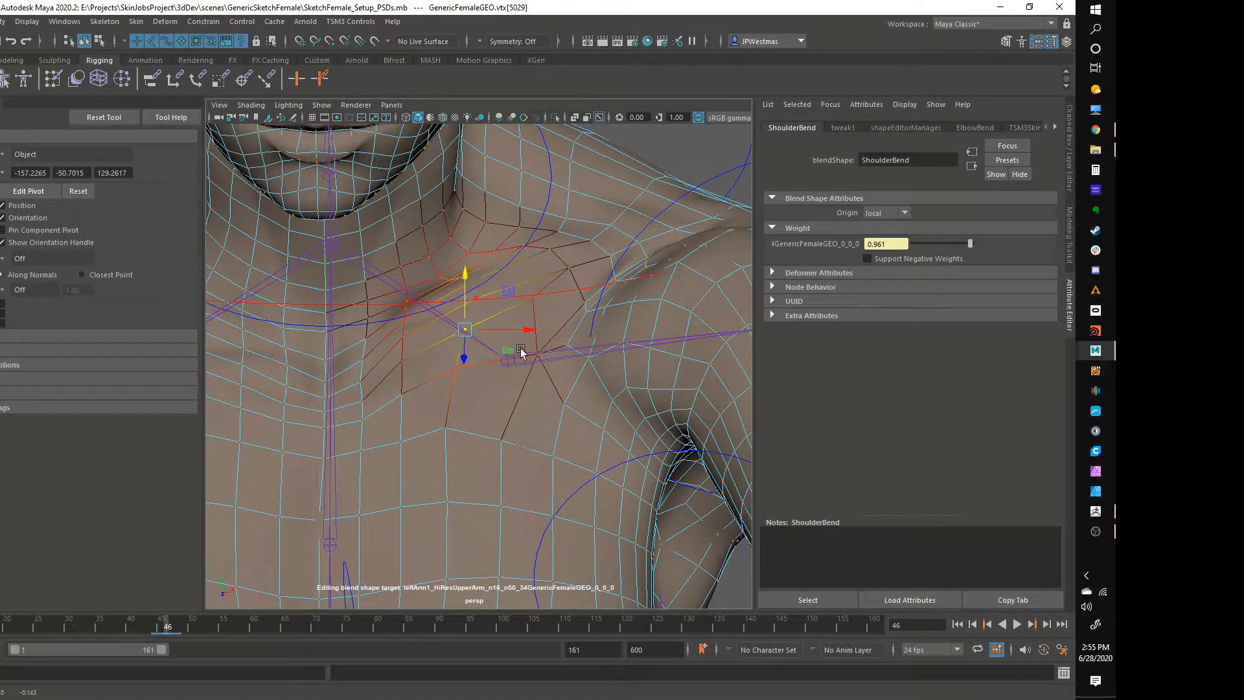
{"action": "scroll", "coordinate": [454, 356], "scroll_direction": "down", "scroll_amount": 3}
{"action": "left_click", "coordinate": [419, 347]}
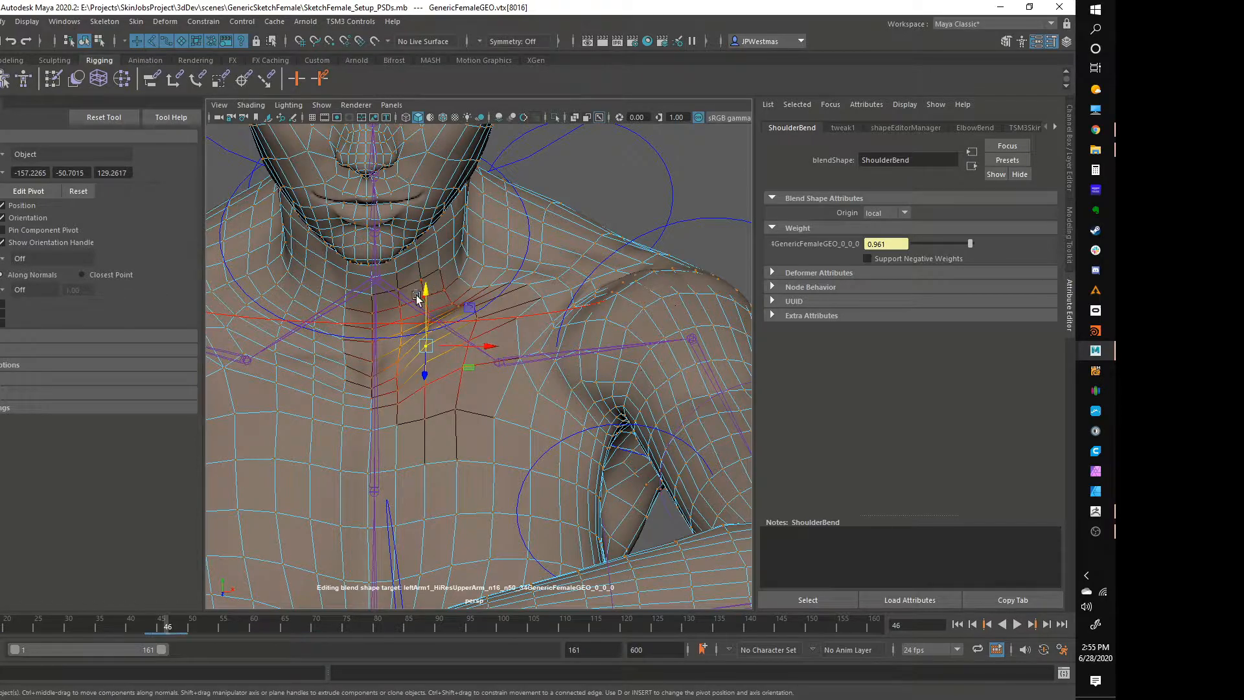
{"action": "mouse_move", "coordinate": [422, 305]}
{"action": "left_mouse_down"}
{"action": "mouse_move", "coordinate": [428, 293]}
{"action": "mouse_move", "coordinate": [428, 305]}
{"action": "left_mouse_up"}
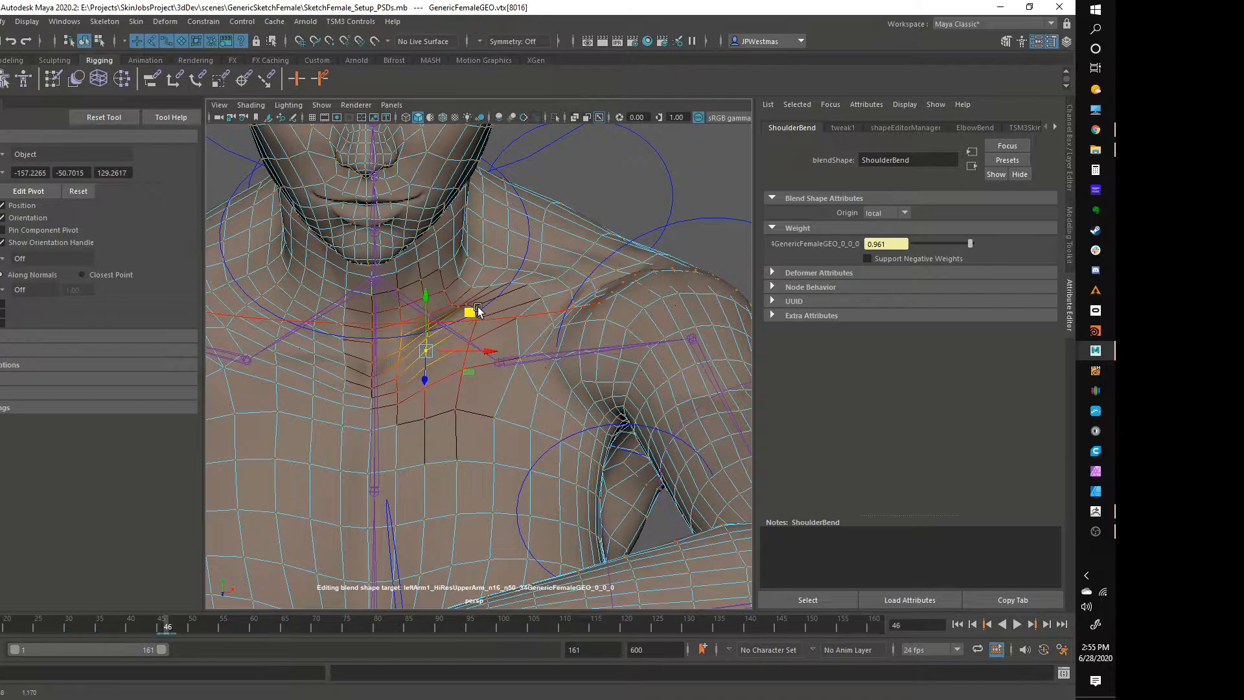
Lower two more soft-selected vertices on the left collarbone, one at its middle and one near the neck base.
{"action": "left_click_drag", "start_coordinate": [518, 320], "coordinate": [489, 317], "text": "alt"}
{"action": "right_click_drag", "start_coordinate": [489, 317], "coordinate": [529, 289], "text": "alt"}
{"action": "left_click", "coordinate": [505, 253]}
{"action": "left_click_drag", "start_coordinate": [505, 208], "coordinate": [503, 224]}
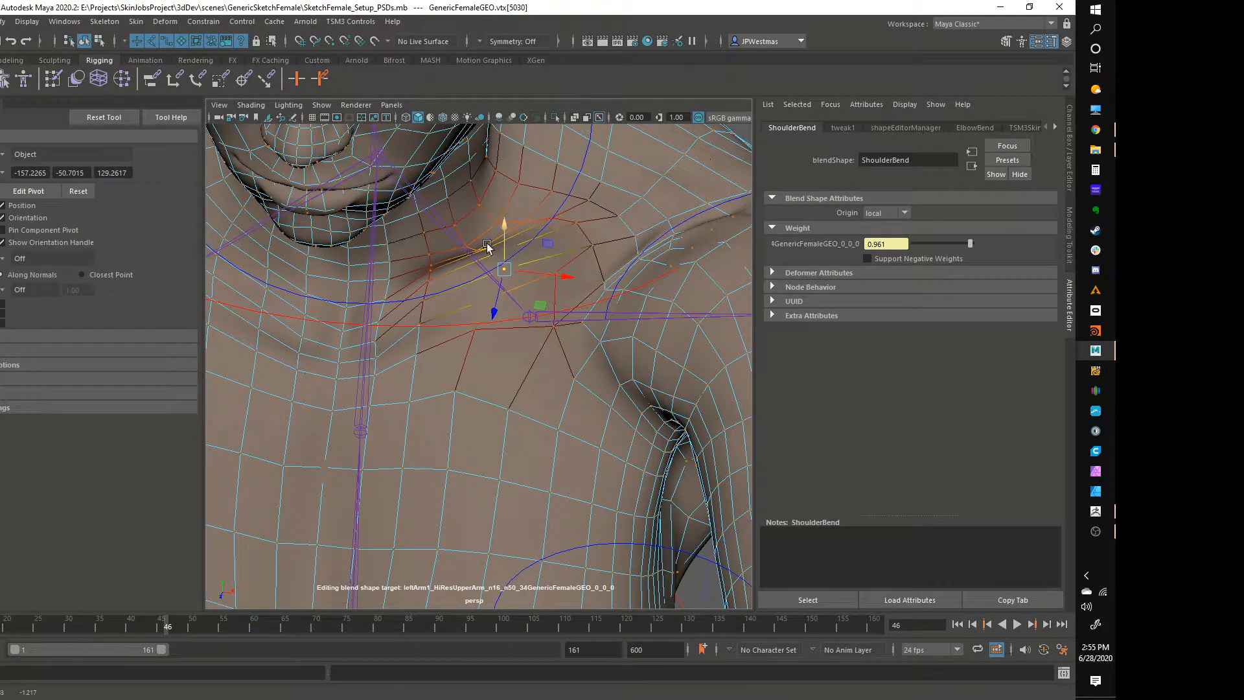
{"action": "left_click", "coordinate": [426, 285]}
{"action": "scroll", "coordinate": [501, 389], "scroll_direction": "down", "scroll_amount": 5}
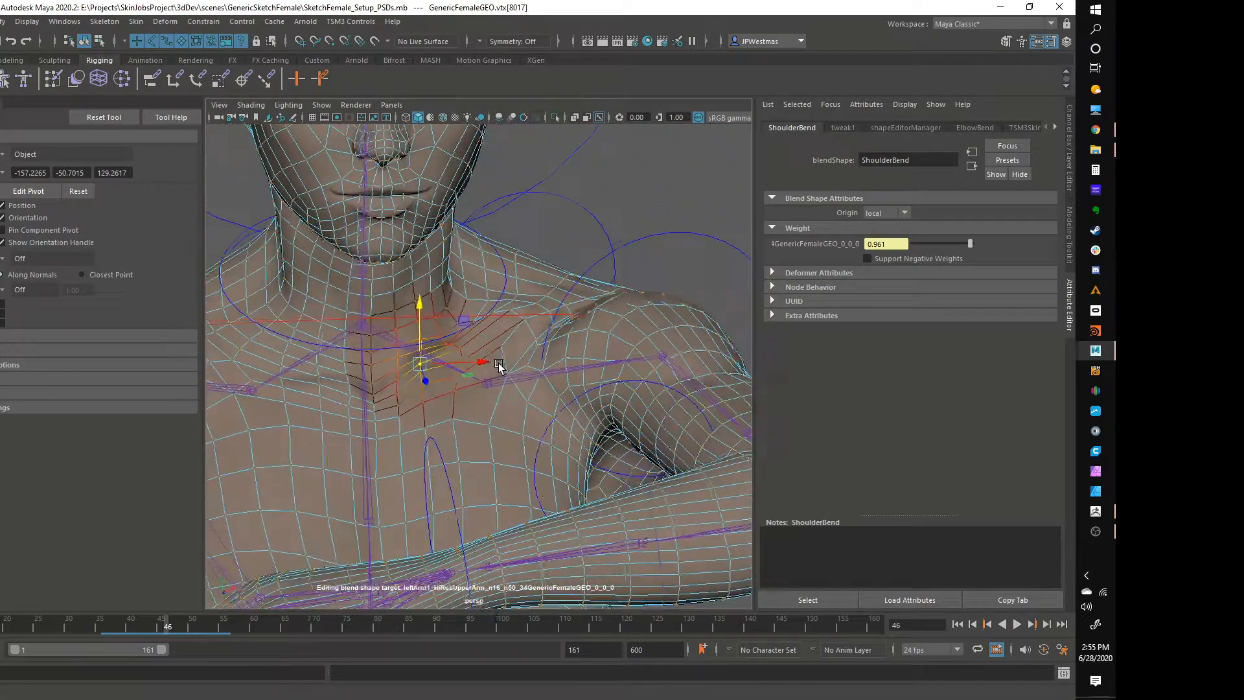
{"action": "left_click_drag", "start_coordinate": [423, 310], "coordinate": [426, 316]}
Lower a soft-selected vertex in the hollow between the neck and the left shoulder, above the collarbone.
{"action": "scroll", "coordinate": [447, 350], "scroll_direction": "down", "scroll_amount": 2}
{"action": "scroll", "coordinate": [499, 368], "scroll_direction": "up", "scroll_amount": 4}
{"action": "left_click_drag", "start_coordinate": [499, 368], "coordinate": [503, 360], "text": "alt"}
{"action": "scroll", "coordinate": [502, 366], "scroll_direction": "down", "scroll_amount": 3}
{"action": "right_click_drag", "start_coordinate": [504, 360], "coordinate": [608, 359], "text": "alt"}
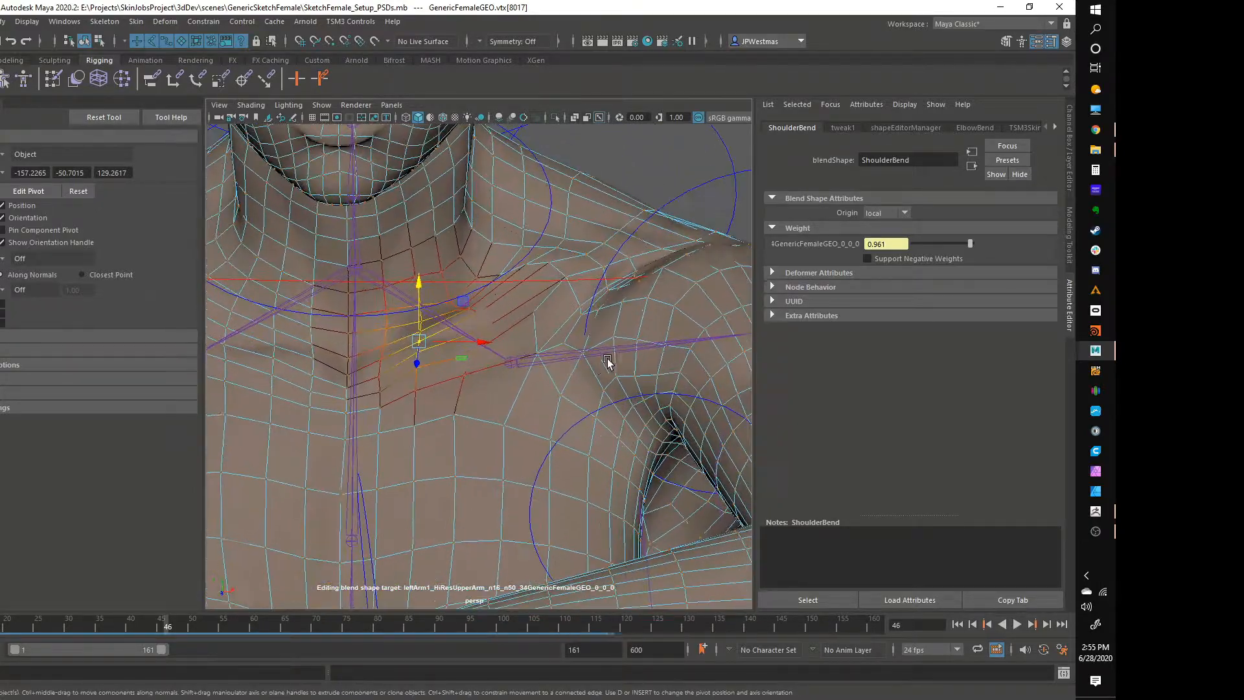
{"action": "left_click", "coordinate": [565, 268]}
{"action": "left_click", "coordinate": [544, 263]}
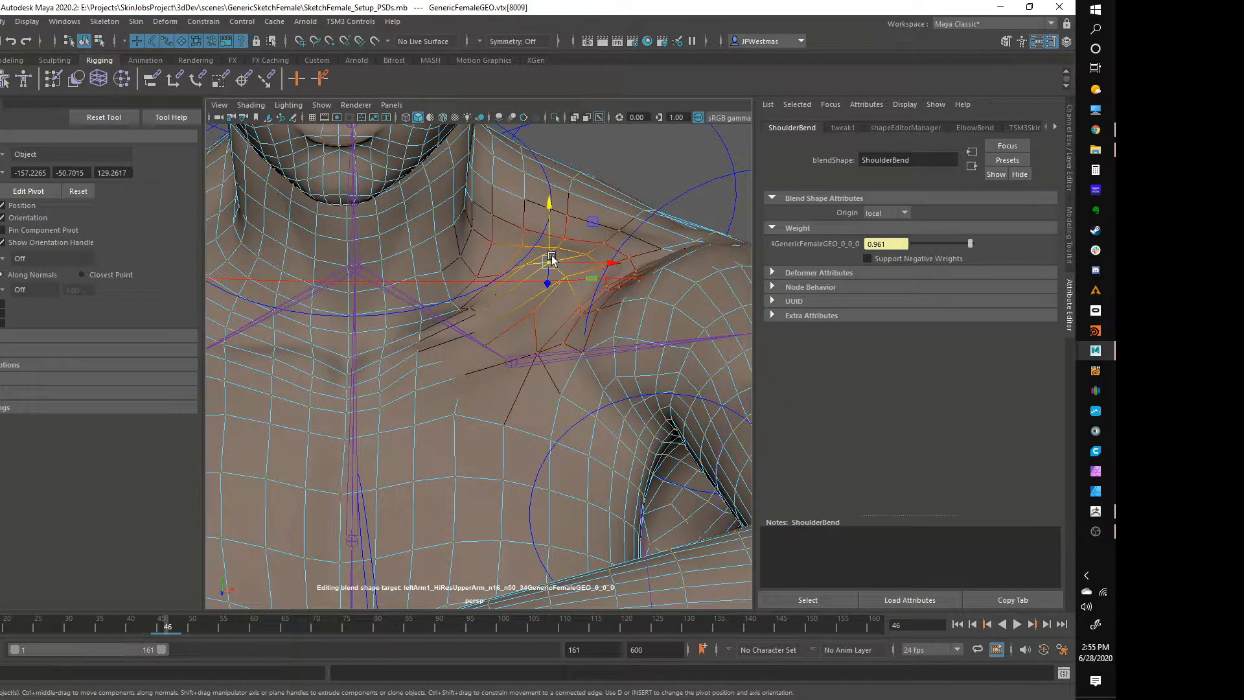
{"action": "left_click_drag", "start_coordinate": [607, 289], "coordinate": [509, 350], "text": "alt"}
{"action": "left_click_drag", "start_coordinate": [506, 298], "coordinate": [539, 354], "text": "alt"}
{"action": "left_click_drag", "start_coordinate": [648, 329], "coordinate": [497, 367], "text": "alt"}
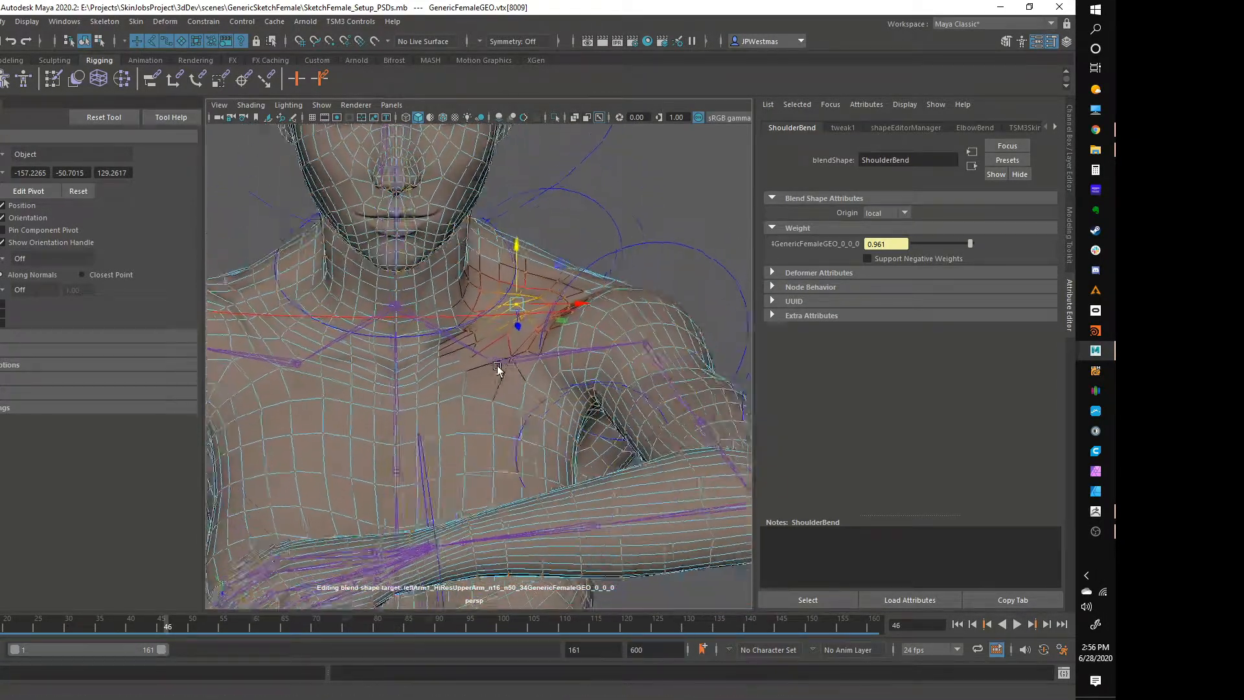
{"action": "scroll", "coordinate": [577, 329], "scroll_direction": "down", "scroll_amount": 5}
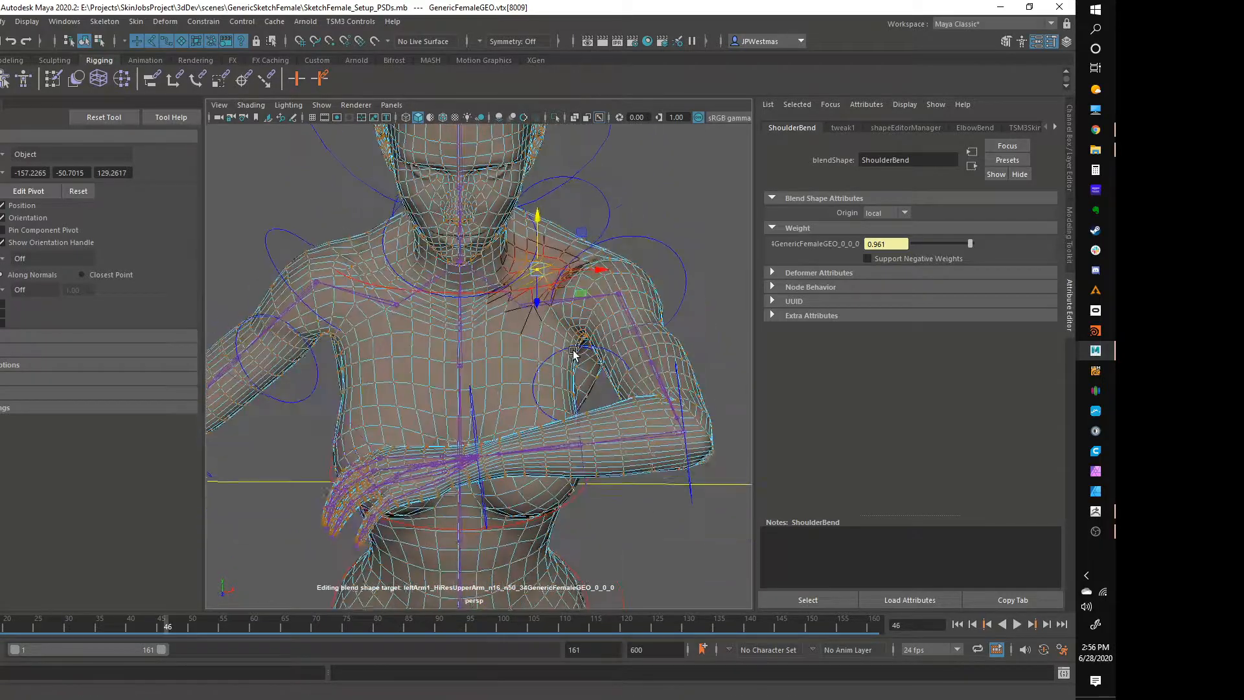
{"action": "scroll", "coordinate": [574, 351], "scroll_direction": "up", "scroll_amount": 5}
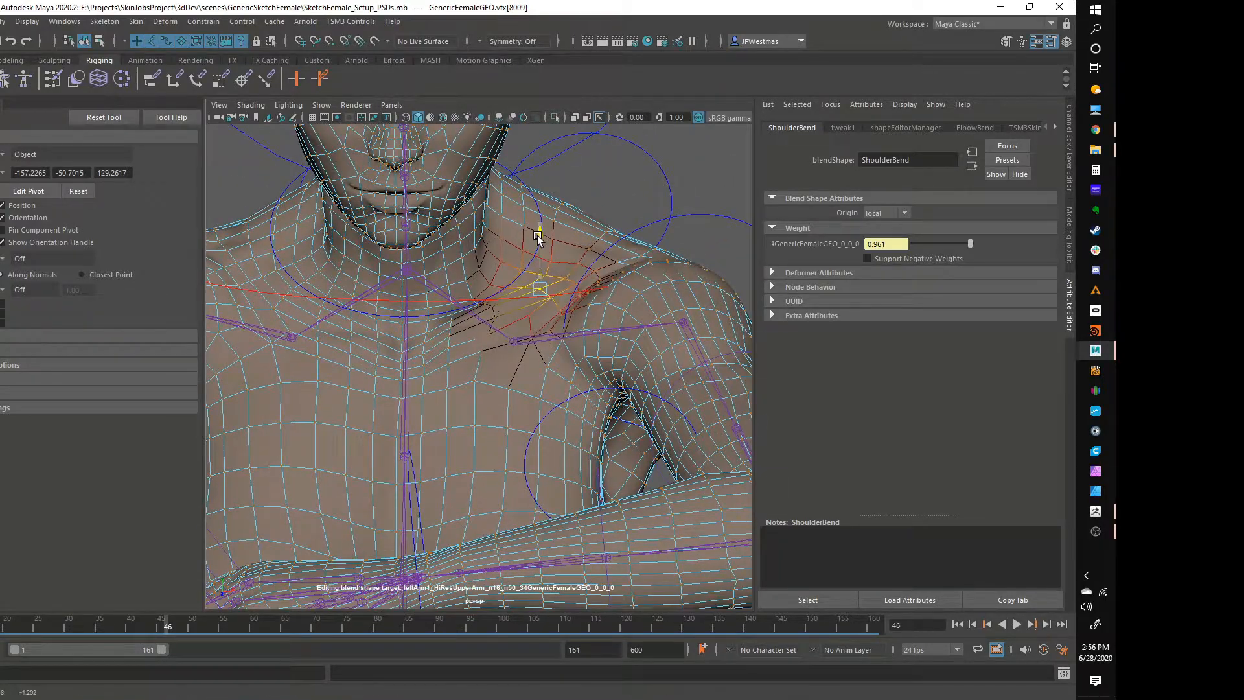
Adjust the height of two soft-selected vertices along the inner left collarbone.
{"action": "left_click", "coordinate": [492, 307]}
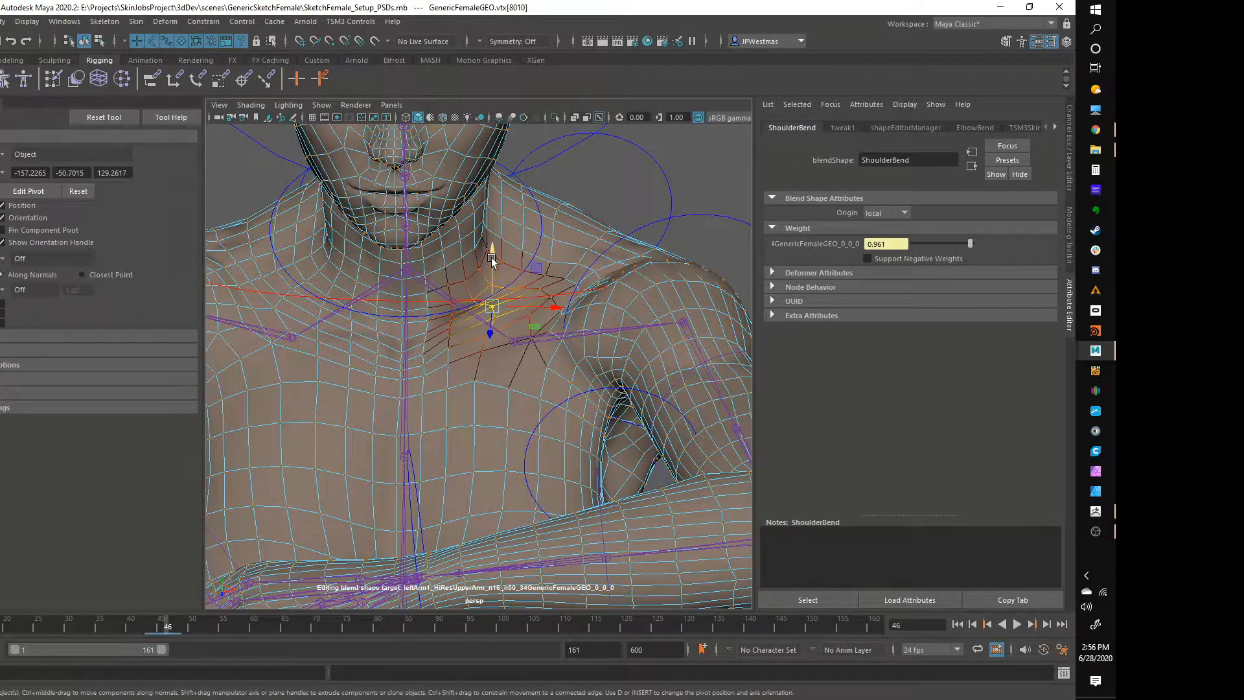
{"action": "left_click", "coordinate": [452, 328]}
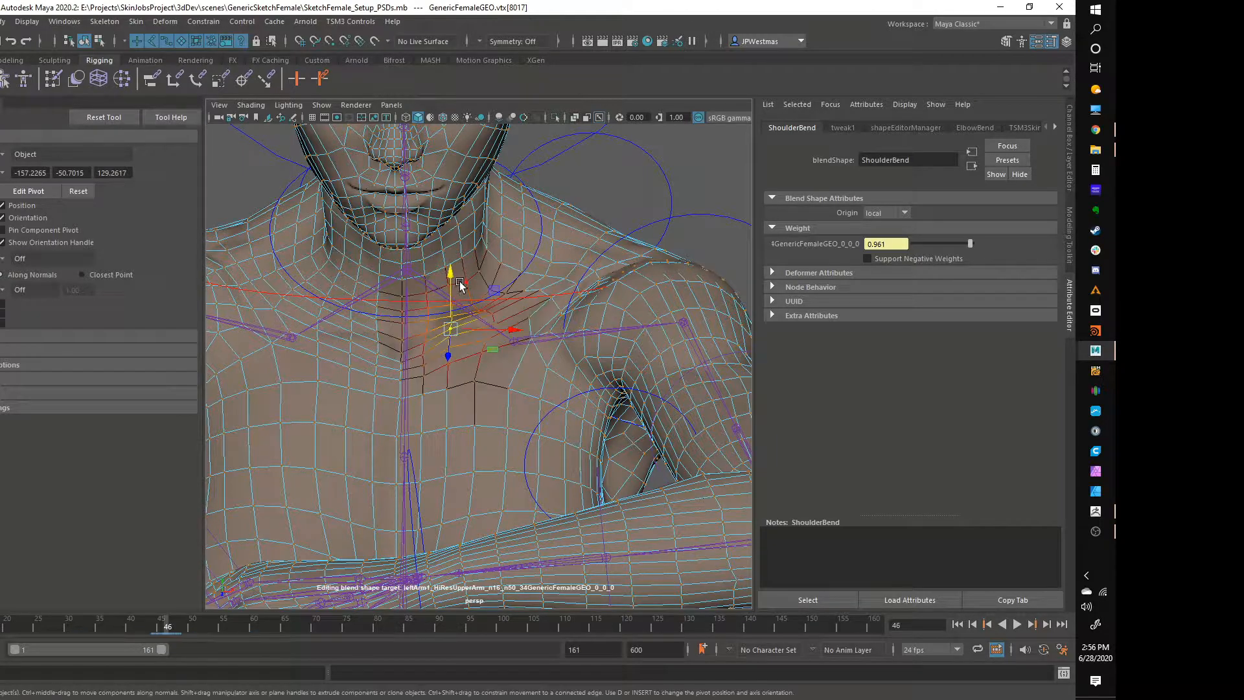
{"action": "scroll", "coordinate": [492, 391], "scroll_direction": "down", "scroll_amount": 3}
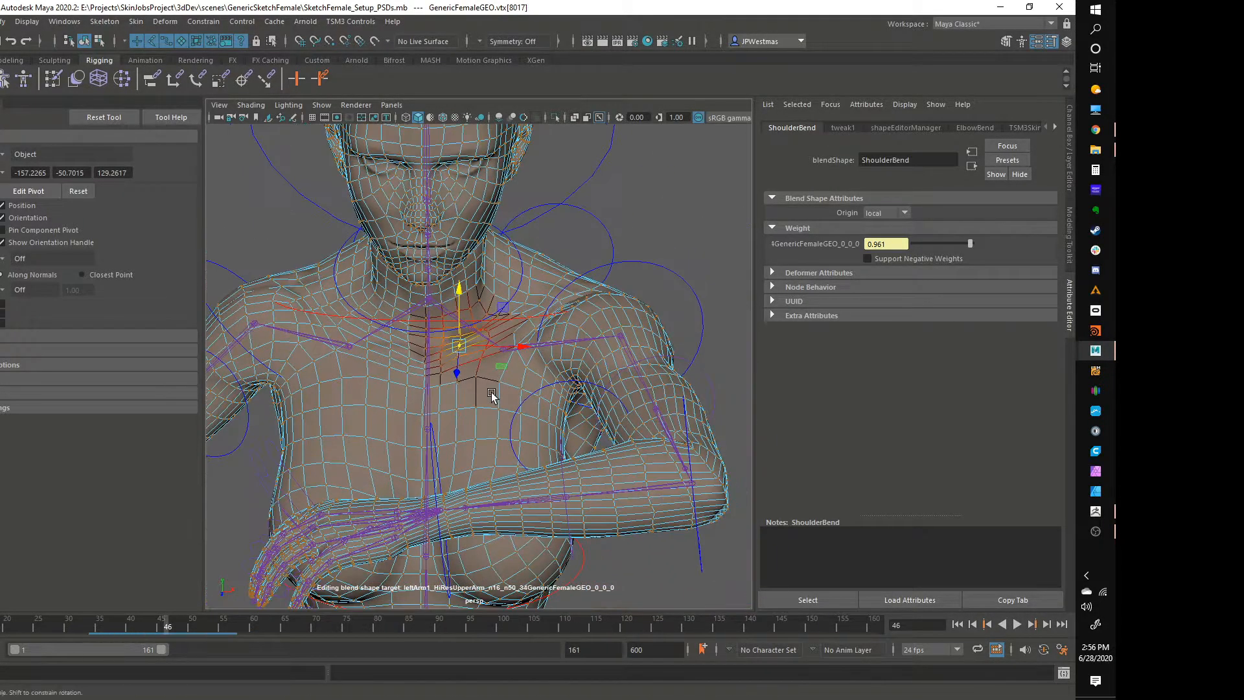
Play through the arm motion to frame 62 and pull a soft-selected vertex on the outer left shoulder outward.
{"action": "key", "text": "alt+v"}
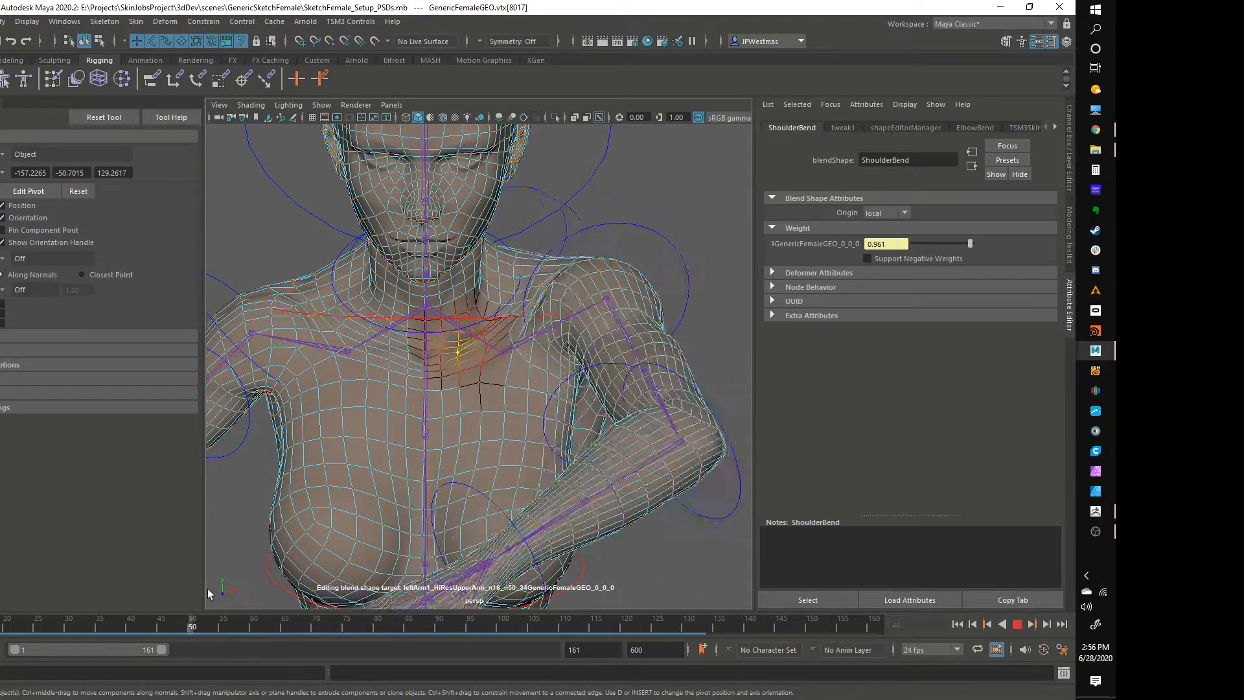
{"action": "mouse_move", "coordinate": [246, 594]}
{"action": "left_mouse_down"}
{"action": "mouse_move", "coordinate": [529, 649]}
{"action": "mouse_move", "coordinate": [265, 604]}
{"action": "left_mouse_up"}
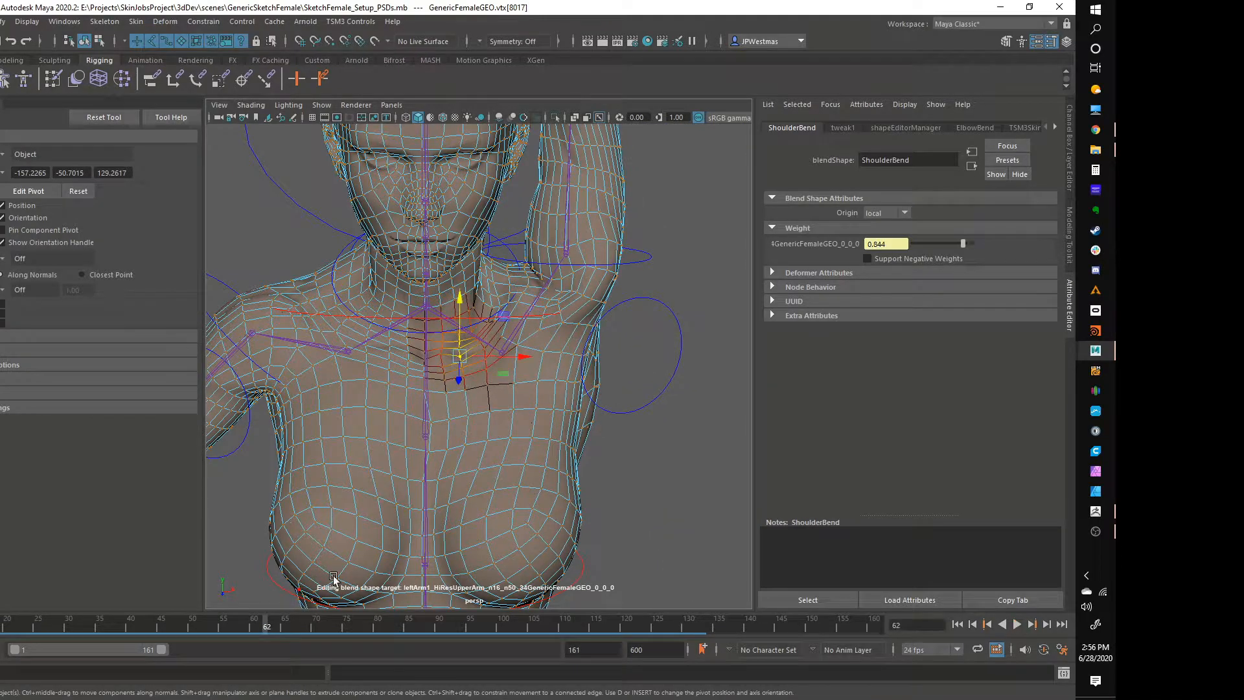
{"action": "middle_click_drag", "start_coordinate": [528, 226], "coordinate": [471, 388], "text": "alt"}
{"action": "right_click_drag", "start_coordinate": [471, 388], "coordinate": [511, 438], "text": "alt"}
{"action": "middle_click_drag", "start_coordinate": [516, 474], "coordinate": [555, 305], "text": "alt"}
{"action": "left_click_drag", "start_coordinate": [555, 306], "coordinate": [680, 377], "text": "alt"}
{"action": "left_click", "coordinate": [589, 341]}
{"action": "right_click_drag", "start_coordinate": [681, 377], "coordinate": [594, 372], "text": "alt"}
{"action": "left_click_drag", "start_coordinate": [261, 624], "coordinate": [266, 624]}
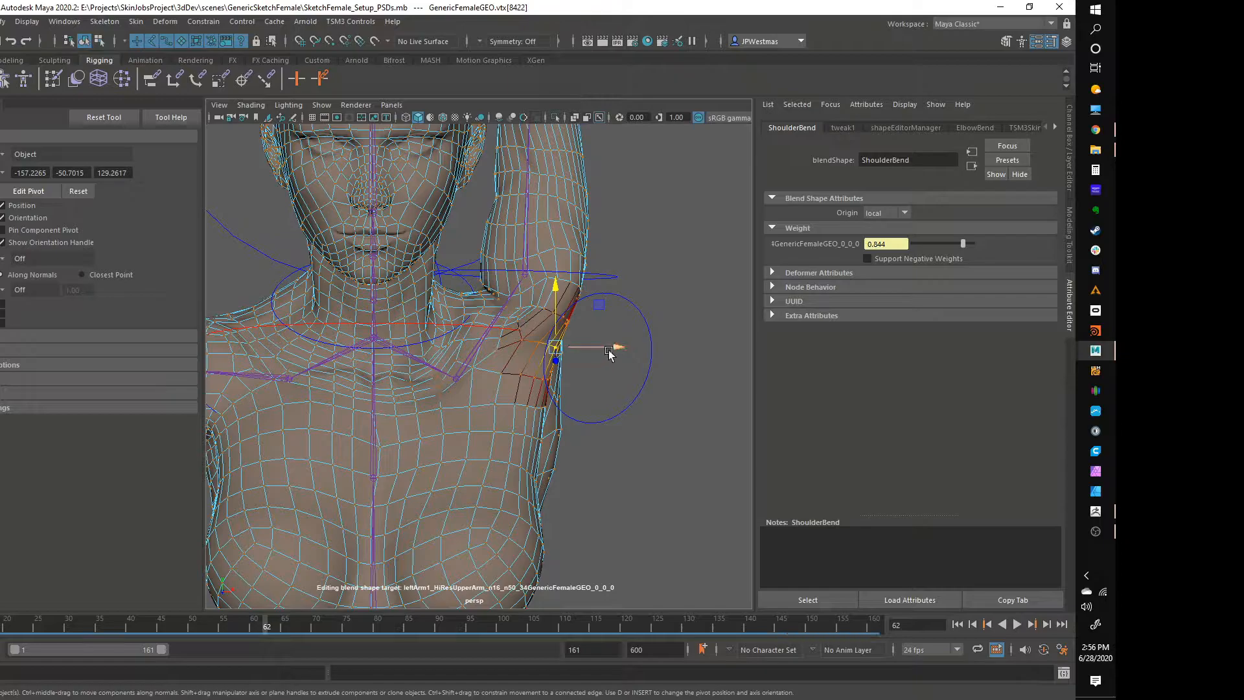
{"action": "left_click_drag", "start_coordinate": [595, 360], "coordinate": [621, 355]}
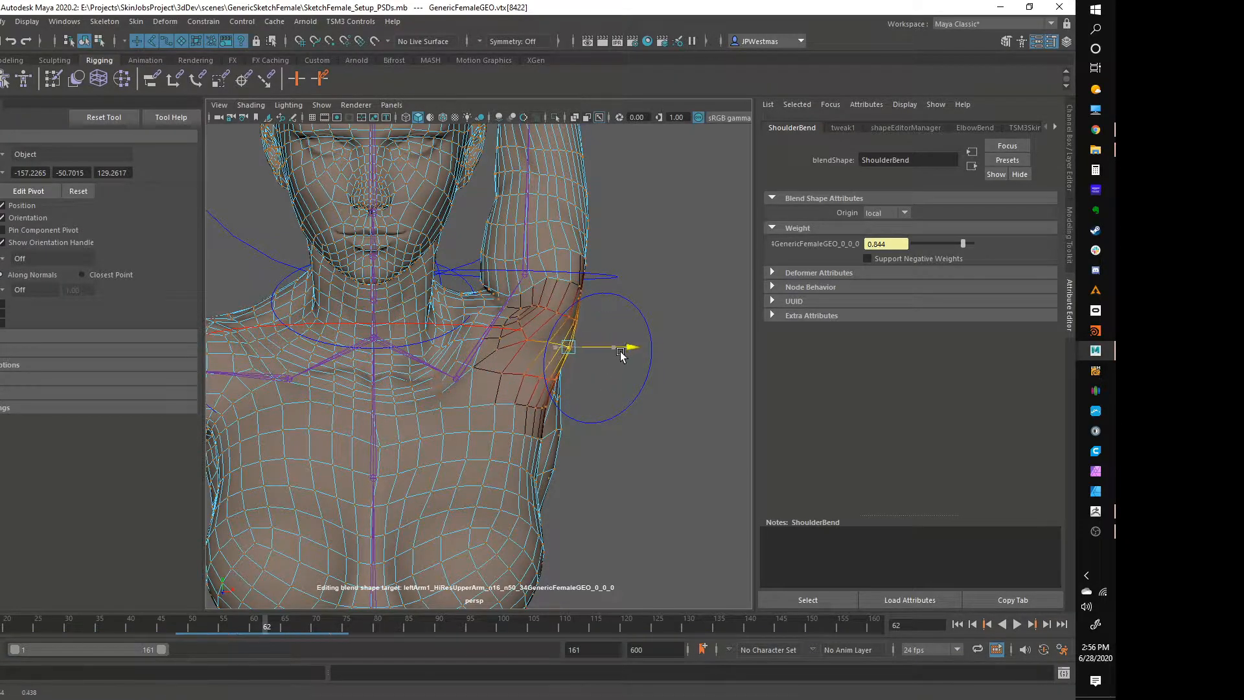
Move a soft-selected vertex on the front of the raised left shoulder outward, and clear the selection.
{"action": "left_click", "coordinate": [514, 308]}
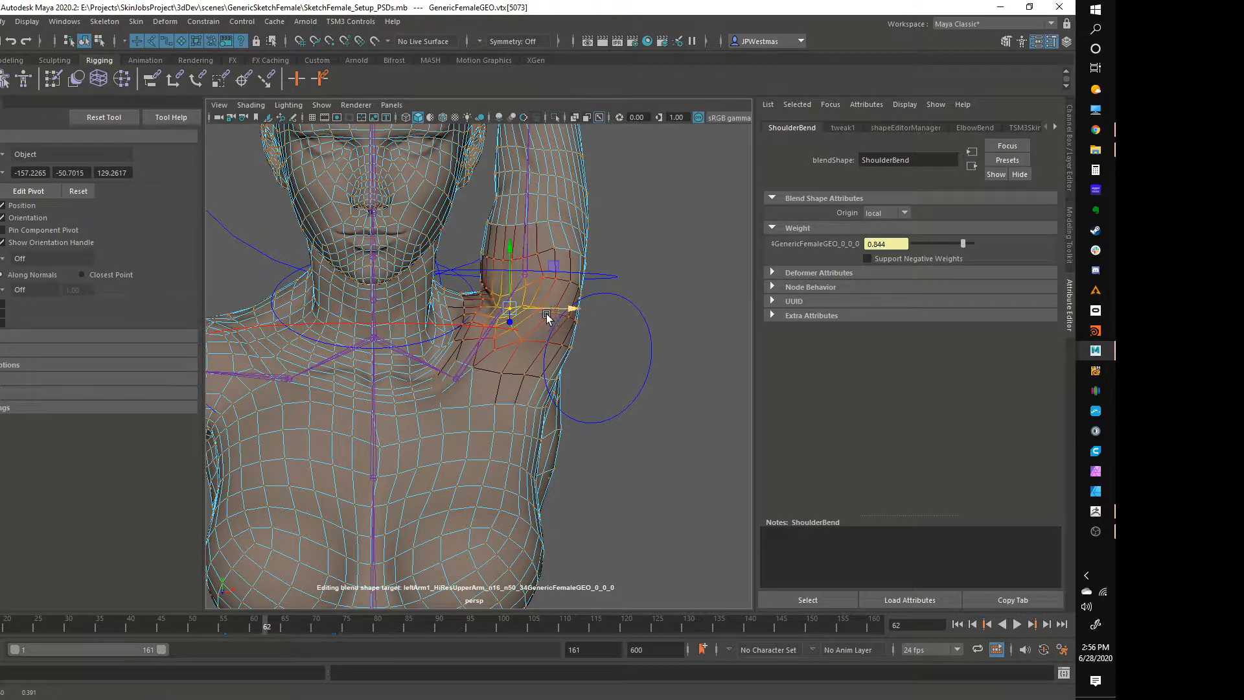
{"action": "scroll", "coordinate": [546, 315], "scroll_direction": "up", "scroll_amount": 5}
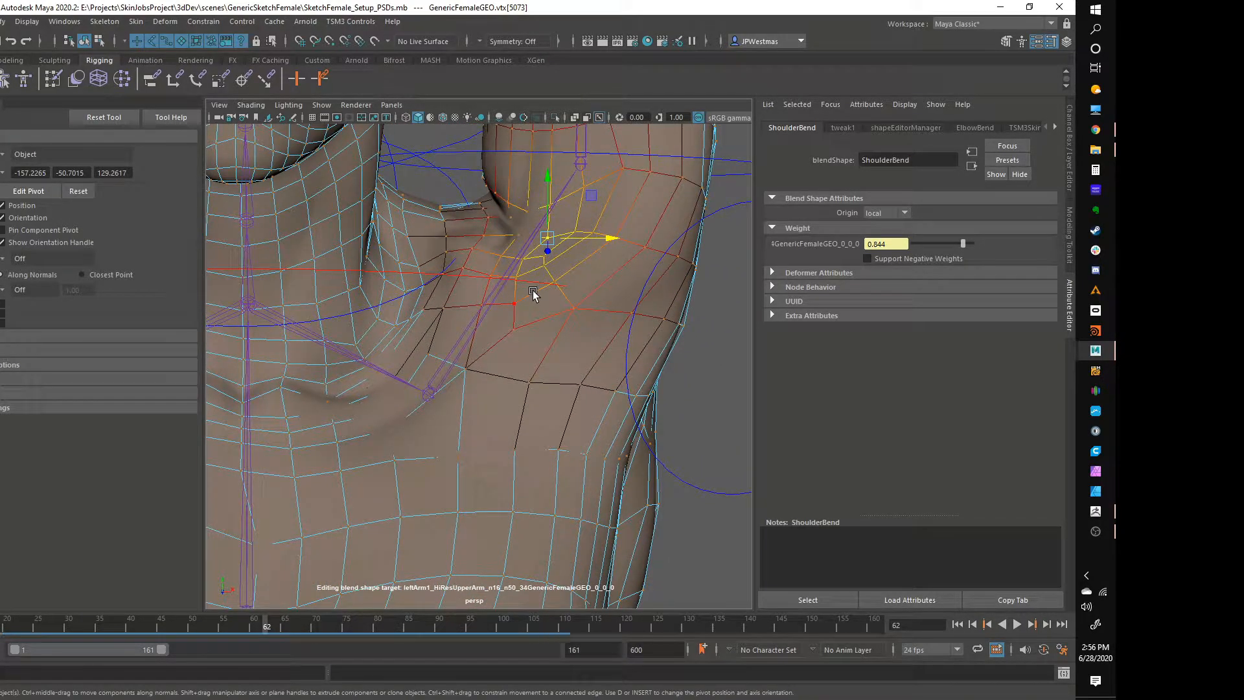
{"action": "key", "text": "b"}
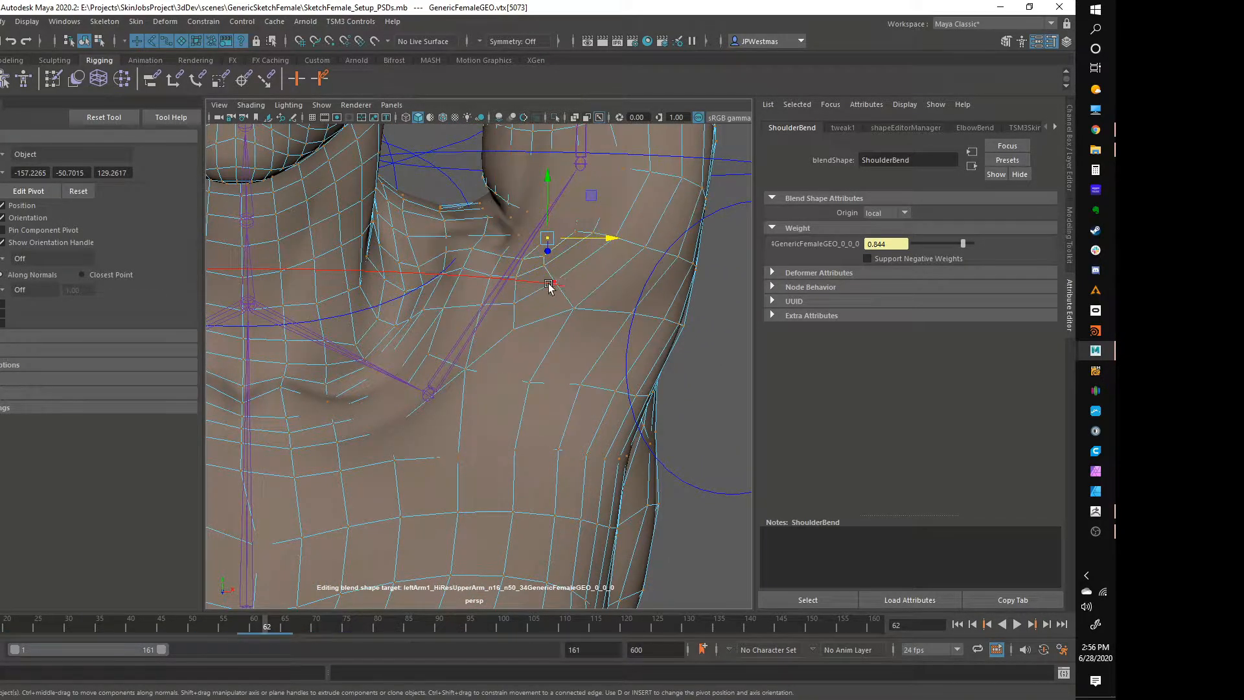
{"action": "scroll", "coordinate": [567, 272], "scroll_direction": "down", "scroll_amount": 2}
{"action": "middle_click_drag", "start_coordinate": [554, 294], "coordinate": [511, 380], "text": "alt"}
{"action": "left_click", "coordinate": [663, 396]}
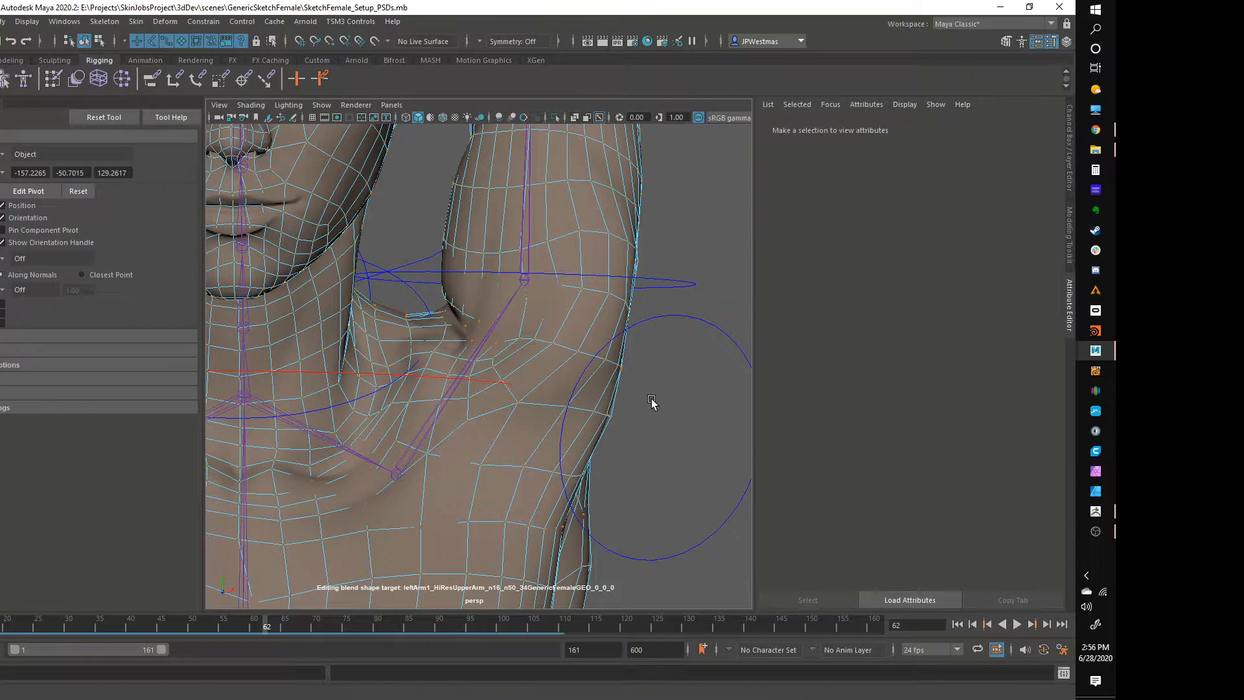
Soft-select a vertex on the chest beside the left armpit, then return to object mode and select the body mesh.
{"action": "left_click_drag", "start_coordinate": [580, 332], "coordinate": [565, 361], "text": "alt"}
{"action": "left_click", "coordinate": [508, 448]}
{"action": "key", "text": "b"}
{"action": "scroll", "coordinate": [573, 355], "scroll_direction": "up", "scroll_amount": 3}
{"action": "right_click", "coordinate": [584, 330]}
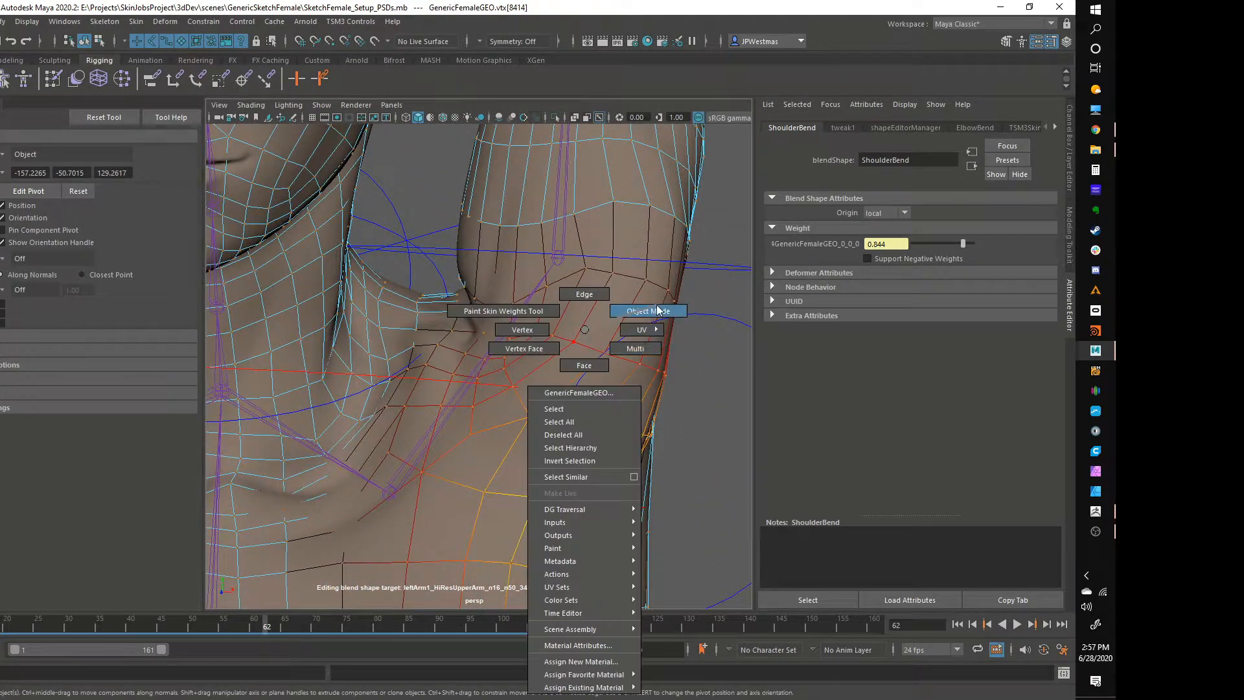
{"action": "right_click_drag", "start_coordinate": [656, 310], "coordinate": [657, 311]}
{"action": "left_click", "coordinate": [690, 408]}
{"action": "left_click", "coordinate": [598, 298]}
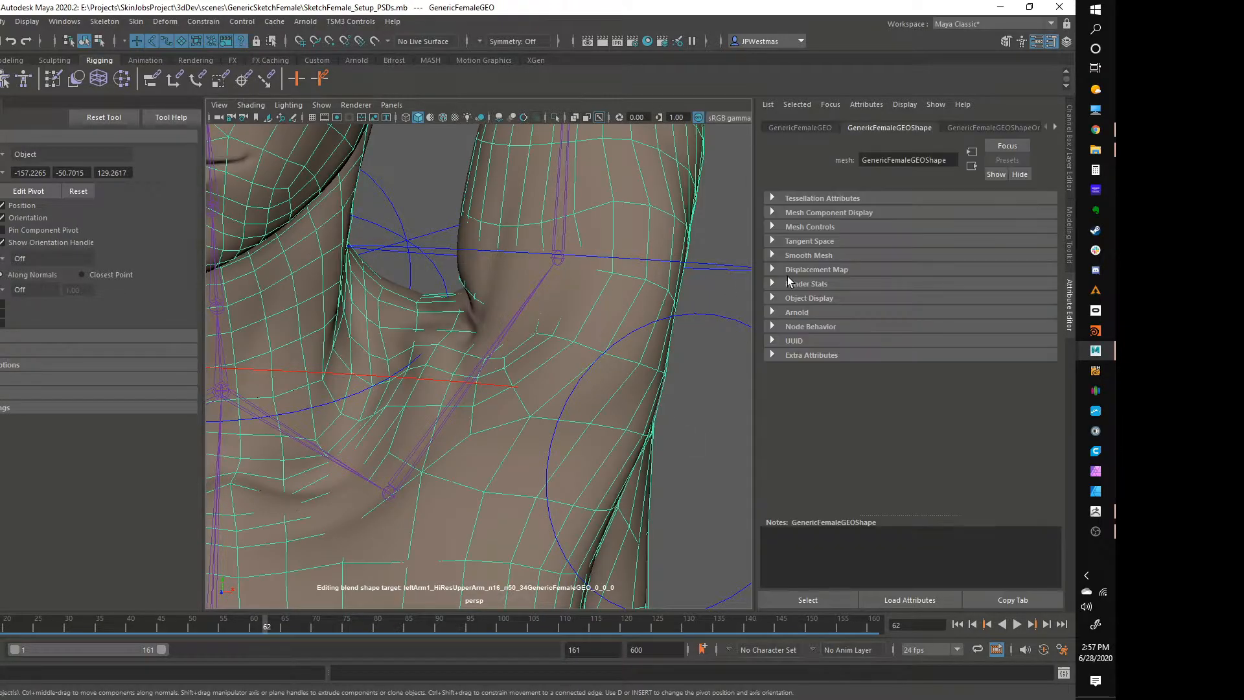
Set the Modeling Toolkit's selection style to Tweak/Marquee and switch the body mesh to vertex selection.
{"action": "left_click", "coordinate": [1070, 252]}
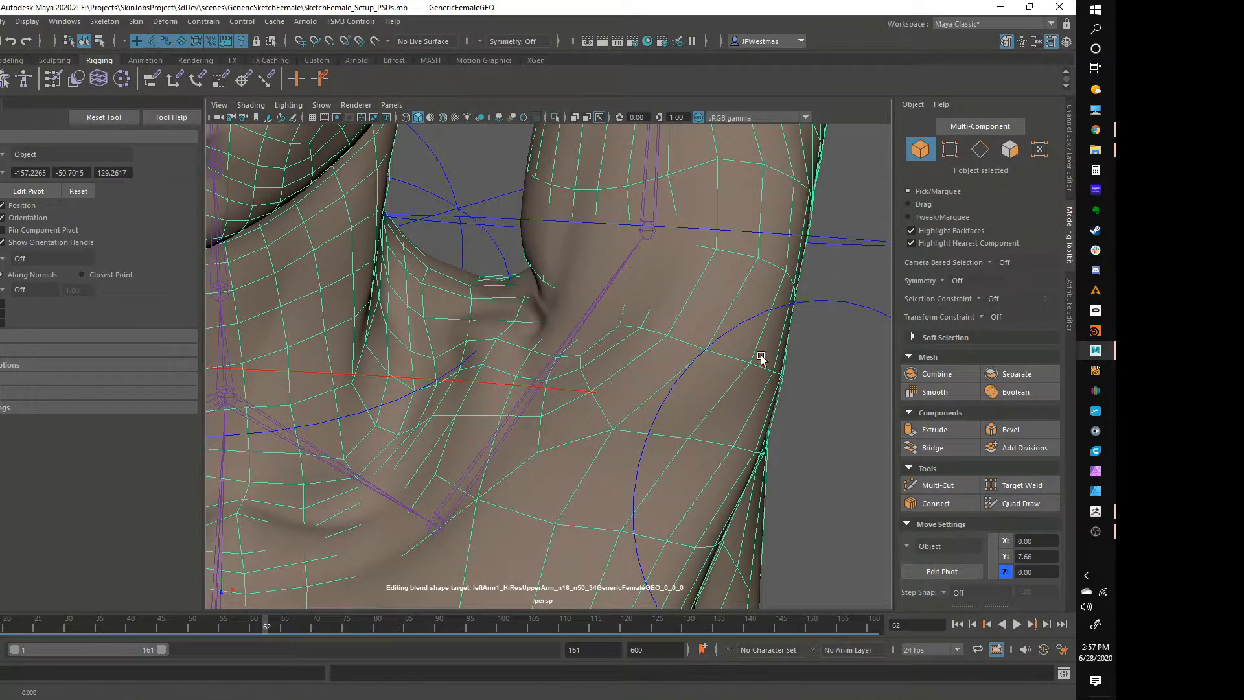
{"action": "left_click_drag", "start_coordinate": [834, 355], "coordinate": [947, 238], "text": "alt"}
{"action": "left_click", "coordinate": [924, 218]}
{"action": "left_click_drag", "start_coordinate": [547, 370], "coordinate": [597, 297], "text": "alt"}
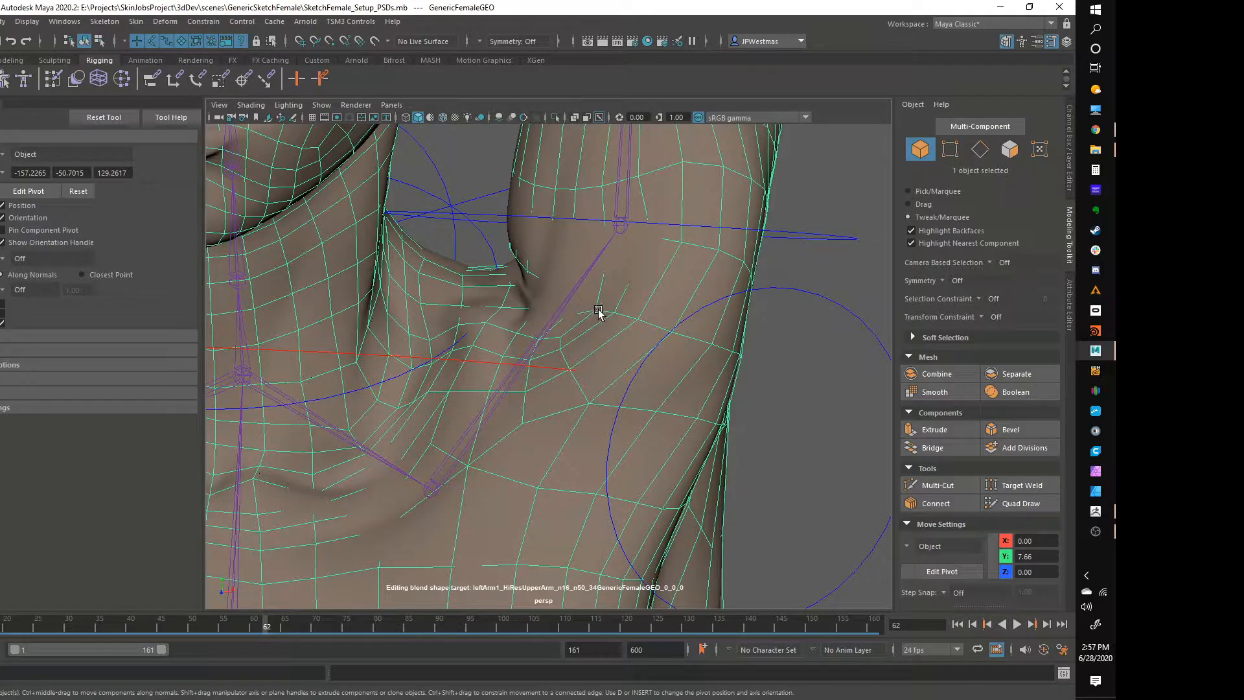
{"action": "left_click", "coordinate": [950, 148]}
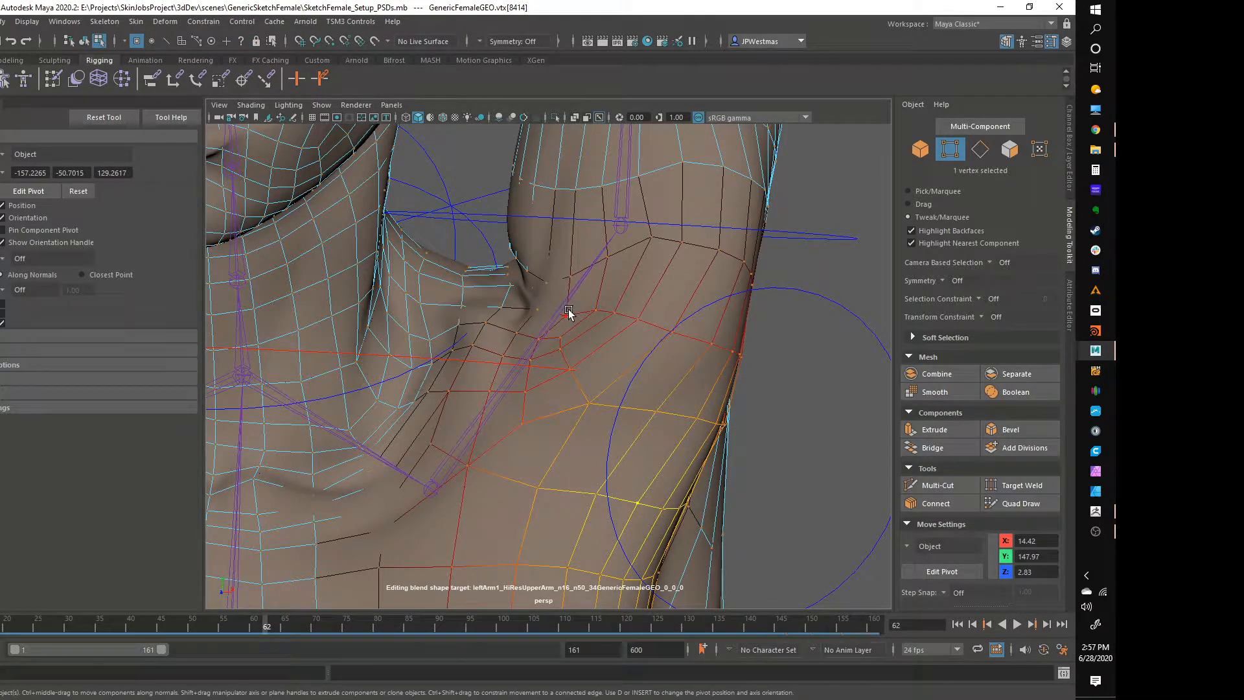
Turn off soft selection and tweak individual vertices around the crease between the neck and the front of the raised left shoulder.
{"action": "key", "text": "b"}
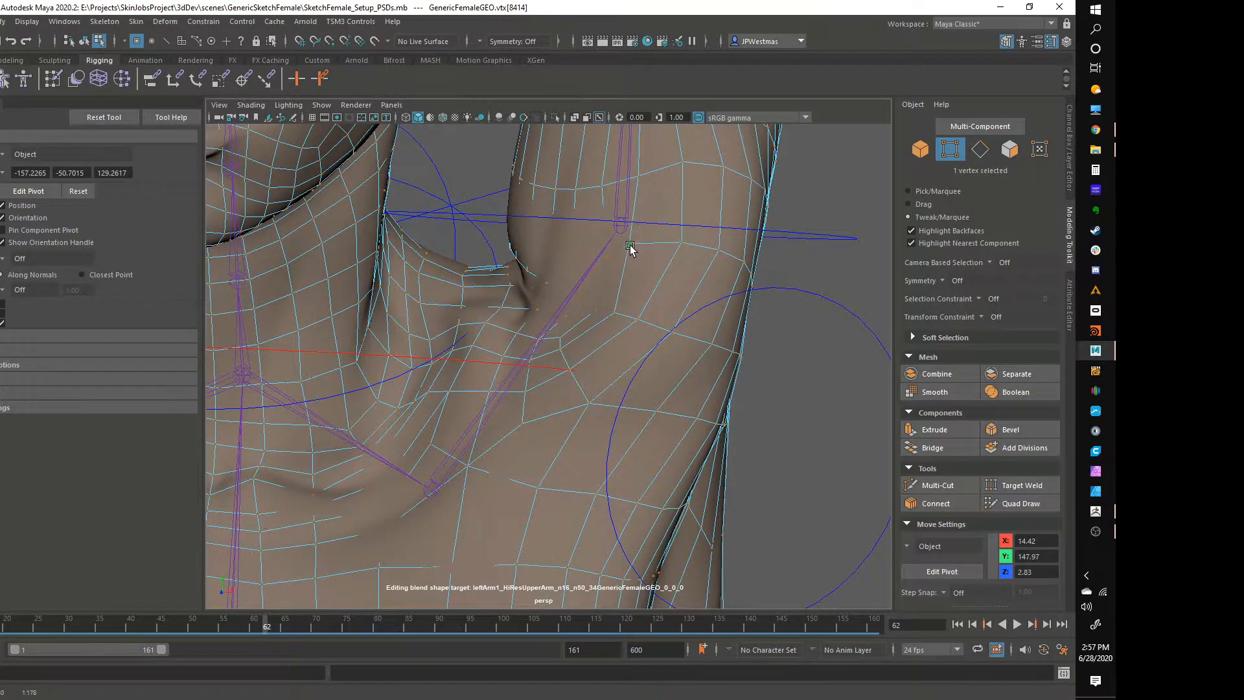
{"action": "left_click", "coordinate": [599, 261]}
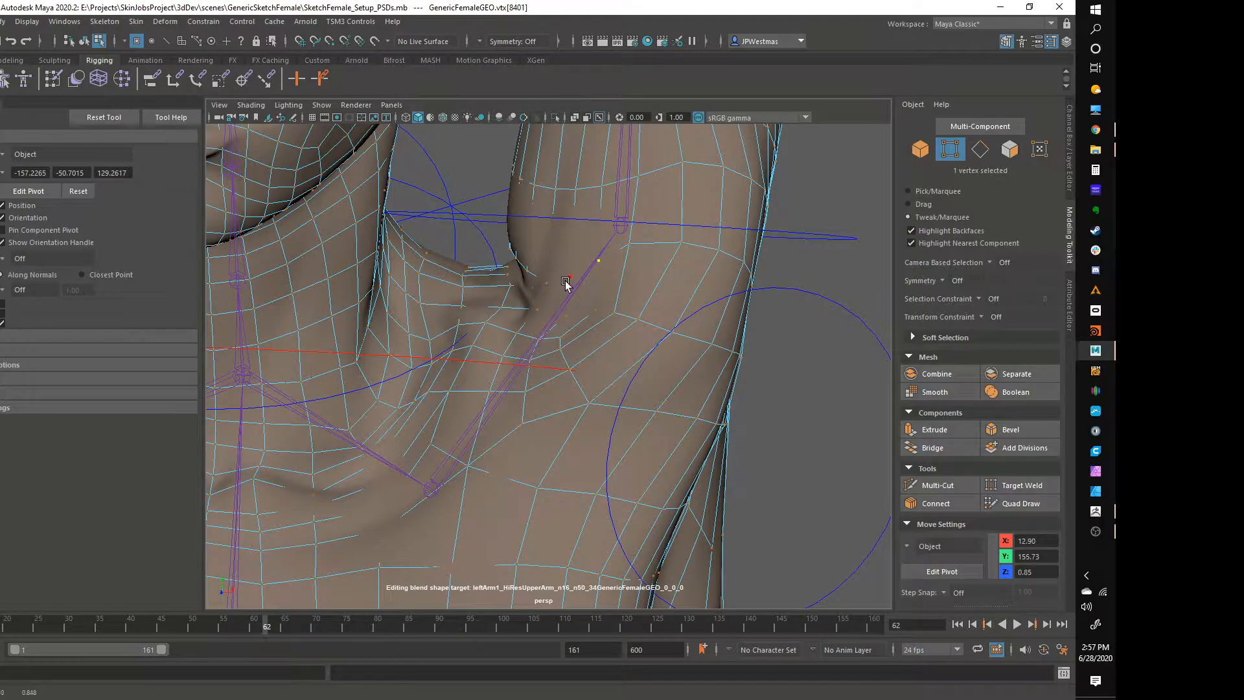
{"action": "left_click", "coordinate": [545, 288]}
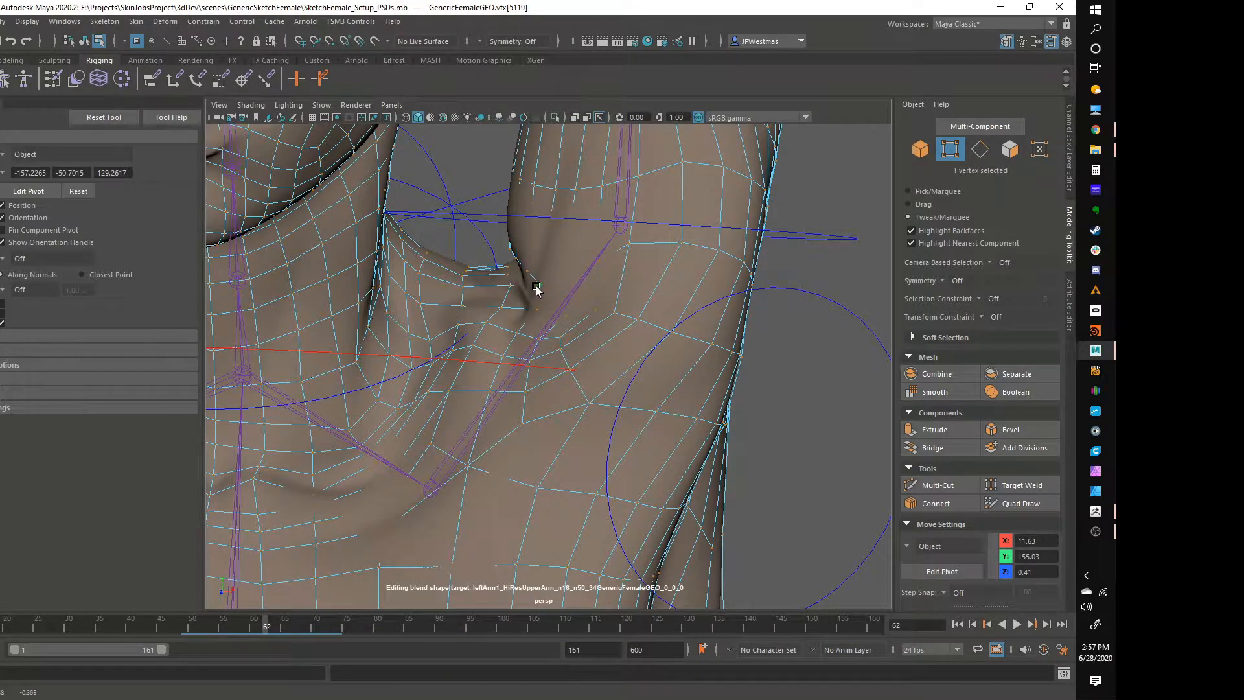
{"action": "left_click", "coordinate": [563, 339]}
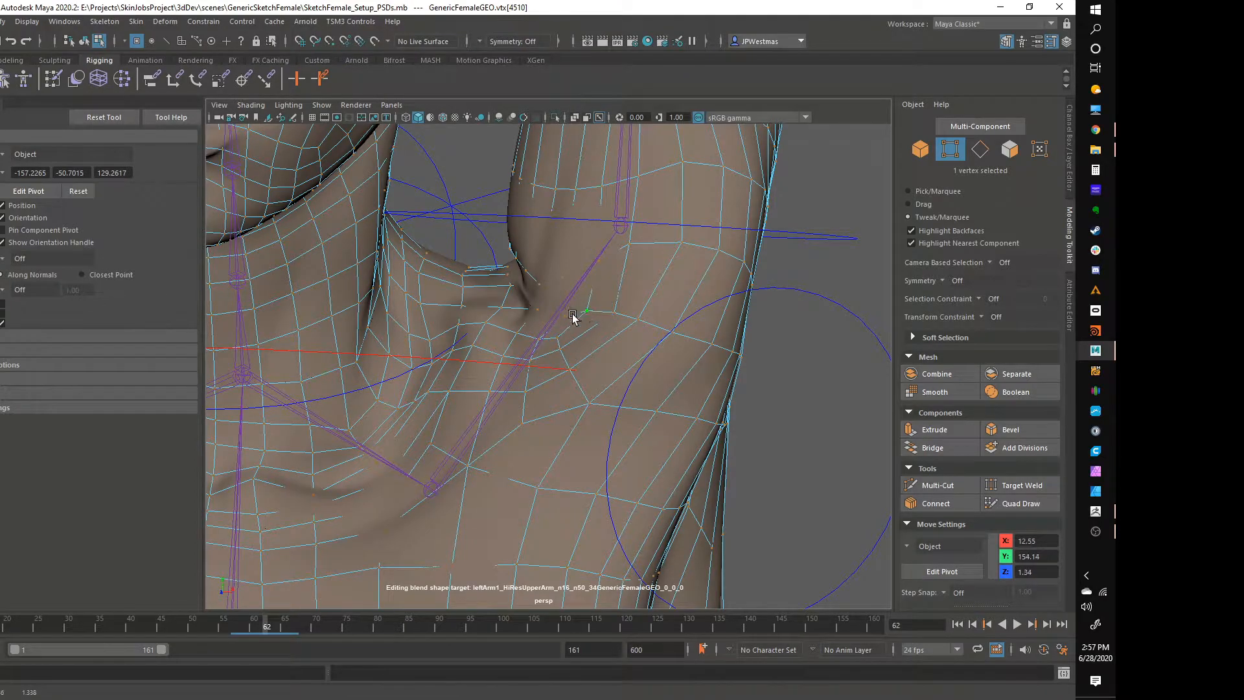
{"action": "left_click", "coordinate": [517, 267]}
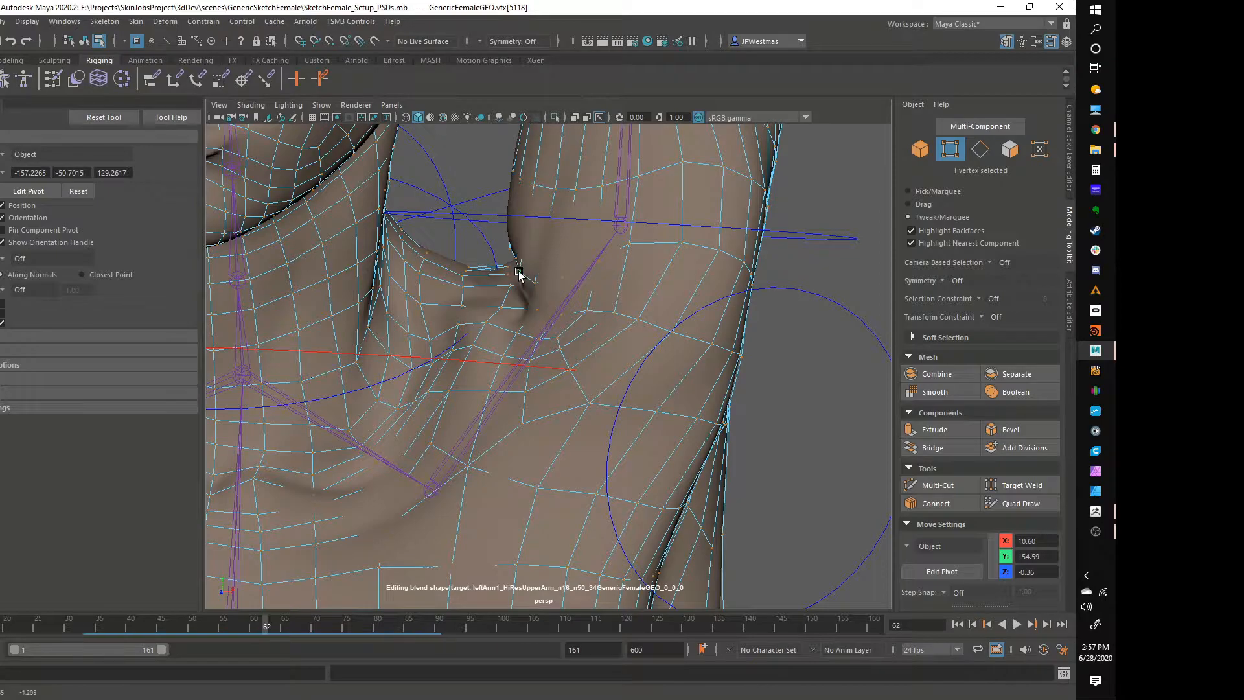
{"action": "left_click", "coordinate": [537, 280]}
{"action": "left_click_drag", "start_coordinate": [545, 326], "coordinate": [569, 356], "text": "alt"}
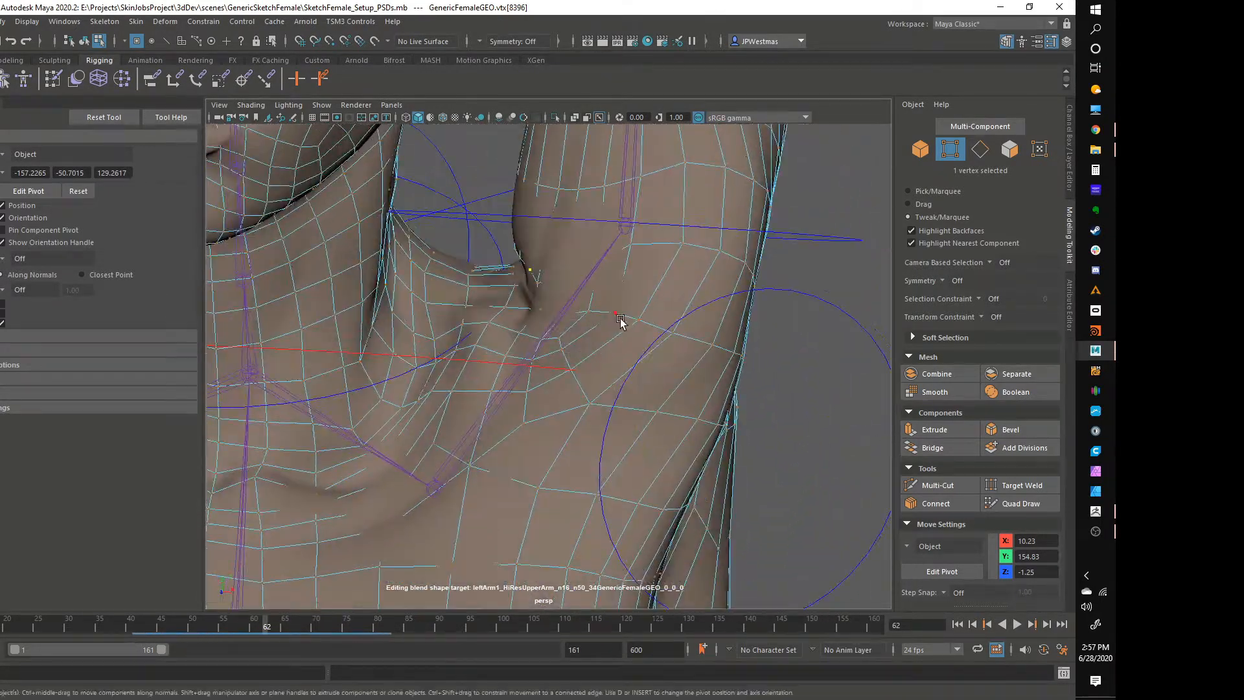
{"action": "left_click", "coordinate": [609, 310]}
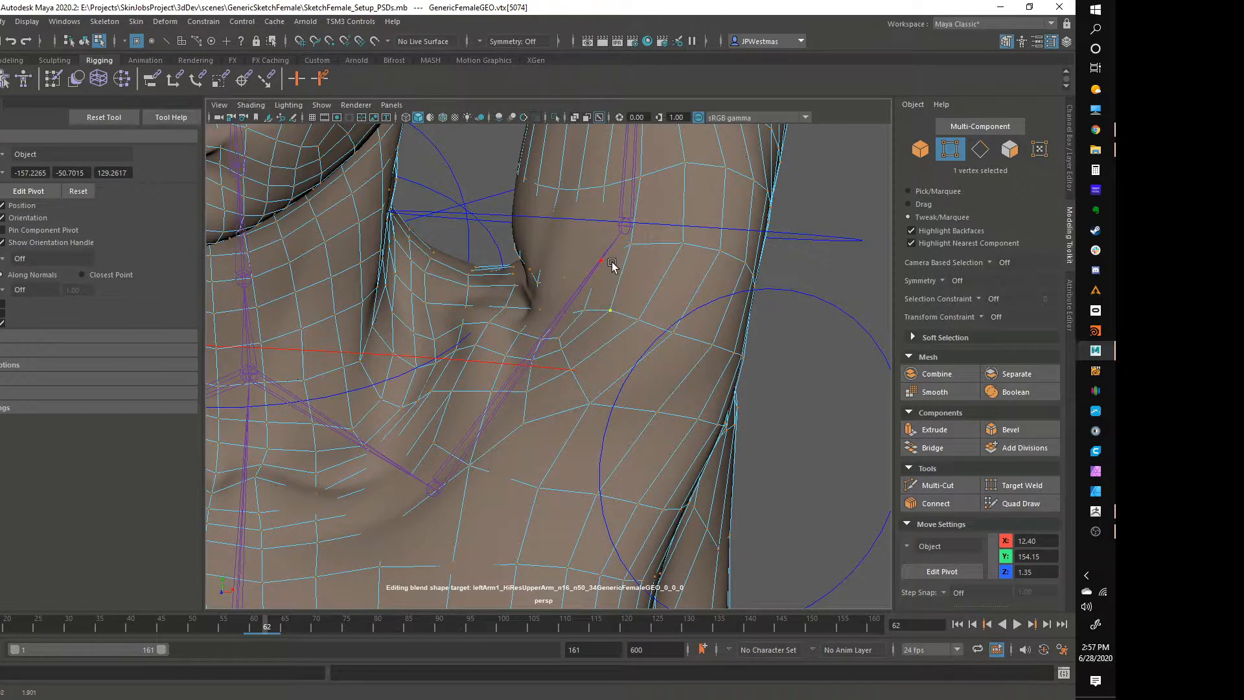
Tweak a vertex on the back of the raised left upper arm, facing the neck, and set the selection style to Pick/Marquee.
{"action": "right_click_drag", "start_coordinate": [654, 284], "coordinate": [594, 291], "text": "alt"}
{"action": "left_click_drag", "start_coordinate": [594, 292], "coordinate": [630, 302], "text": "alt"}
{"action": "mouse_move", "coordinate": [534, 294]}
{"action": "left_mouse_down", "text": "alt"}
{"action": "mouse_move", "coordinate": [685, 289]}
{"action": "mouse_move", "coordinate": [610, 290]}
{"action": "mouse_move", "coordinate": [606, 315]}
{"action": "mouse_move", "coordinate": [566, 305]}
{"action": "left_mouse_up", "text": "alt"}
{"action": "right_click_drag", "start_coordinate": [547, 297], "coordinate": [508, 297]}
{"action": "left_click_drag", "start_coordinate": [551, 291], "coordinate": [551, 293]}
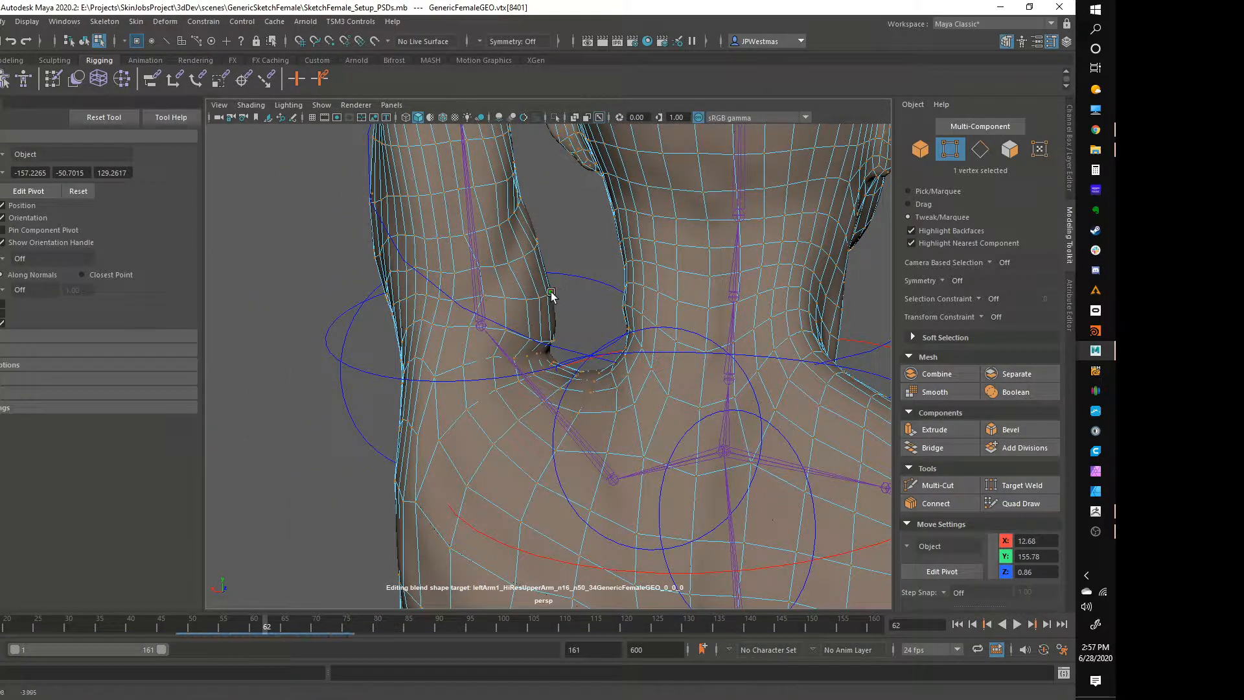
{"action": "left_click", "coordinate": [910, 191]}
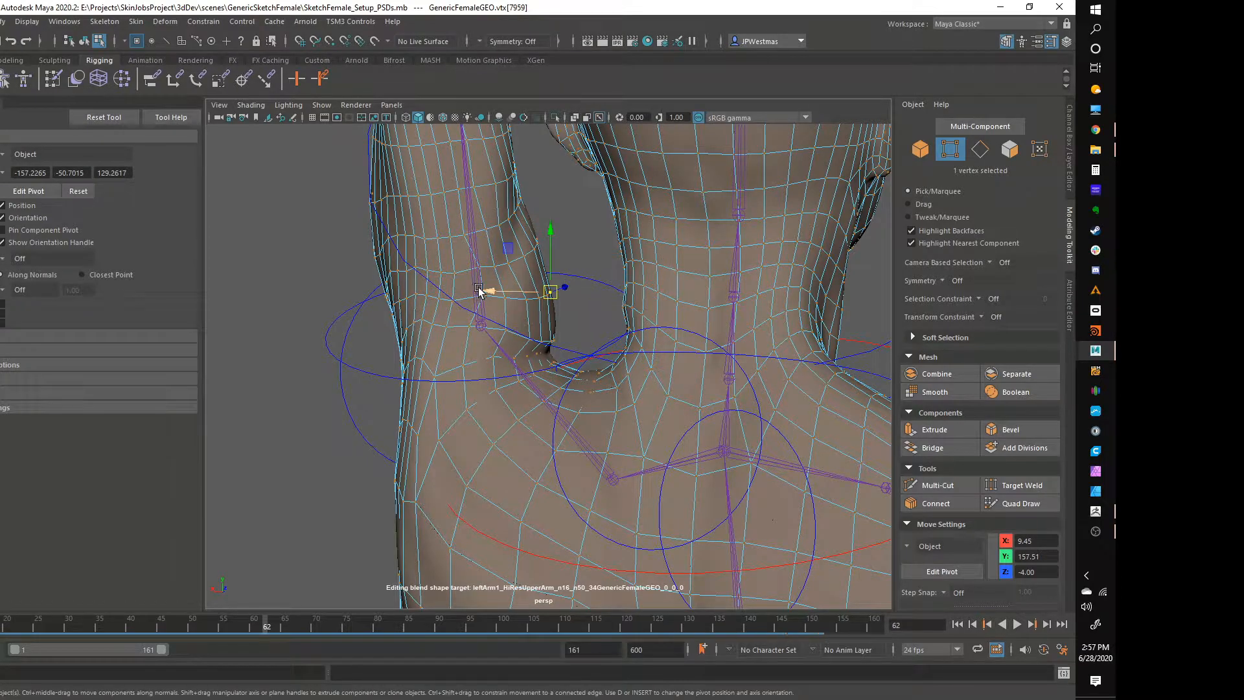
With soft selection on, reposition vertices on the neck-facing side of the raised left upper arm to reshape its bulge.
{"action": "key", "text": "b"}
{"action": "left_click_drag", "start_coordinate": [497, 279], "coordinate": [537, 297]}
{"action": "left_click", "coordinate": [544, 245]}
{"action": "left_click_drag", "start_coordinate": [498, 243], "coordinate": [557, 197]}
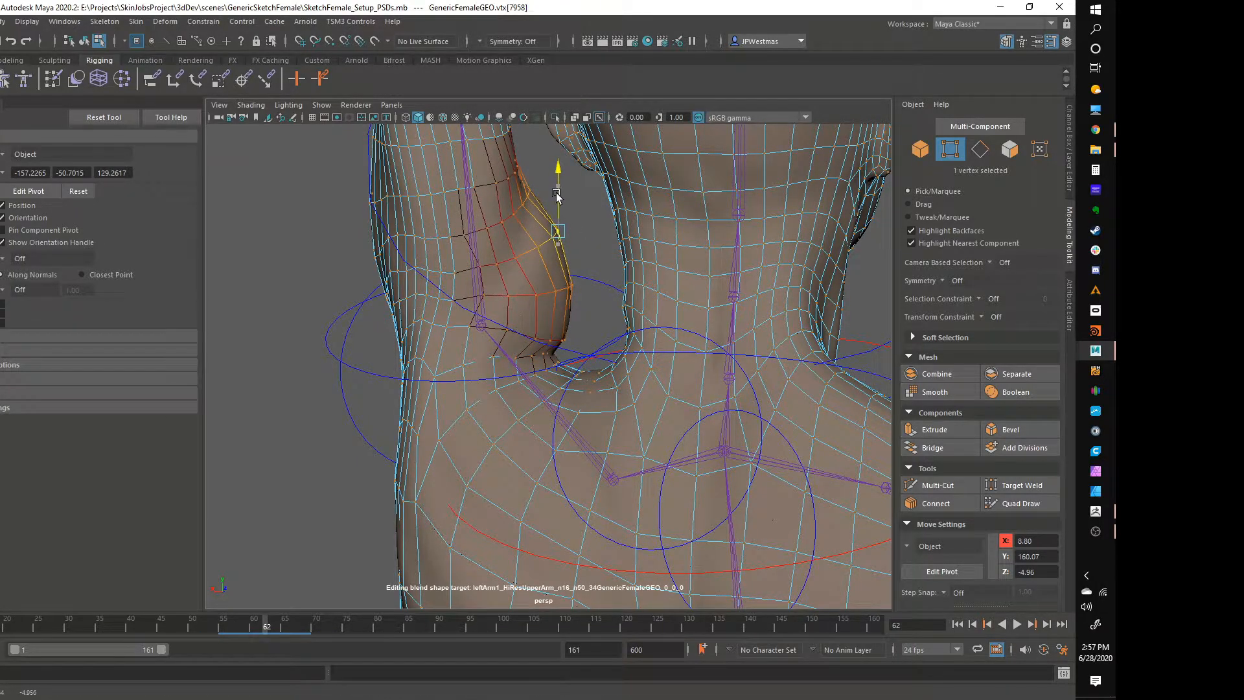
{"action": "left_click", "coordinate": [566, 286]}
{"action": "left_click_drag", "start_coordinate": [526, 287], "coordinate": [516, 289]}
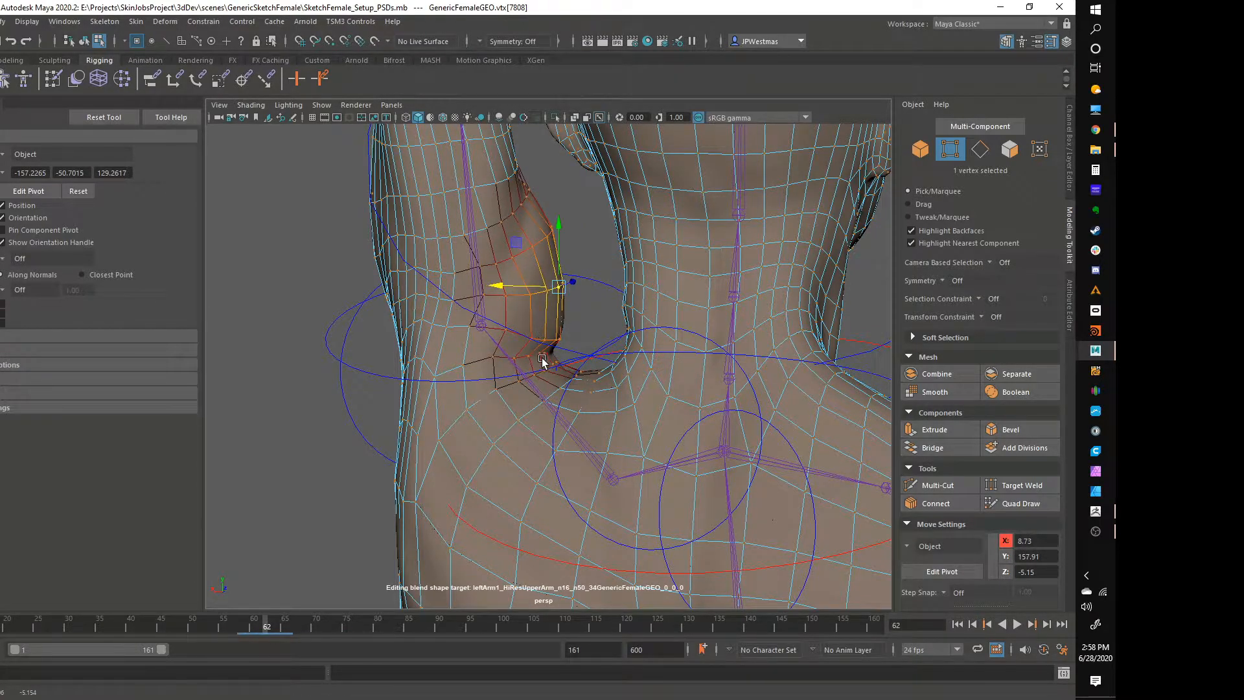
With soft selection off, shift small vertex groups behind the left shoulder crease and on the front outer shoulder.
{"action": "left_click_drag", "start_coordinate": [500, 368], "coordinate": [528, 334], "text": "alt"}
{"action": "key", "text": "b"}
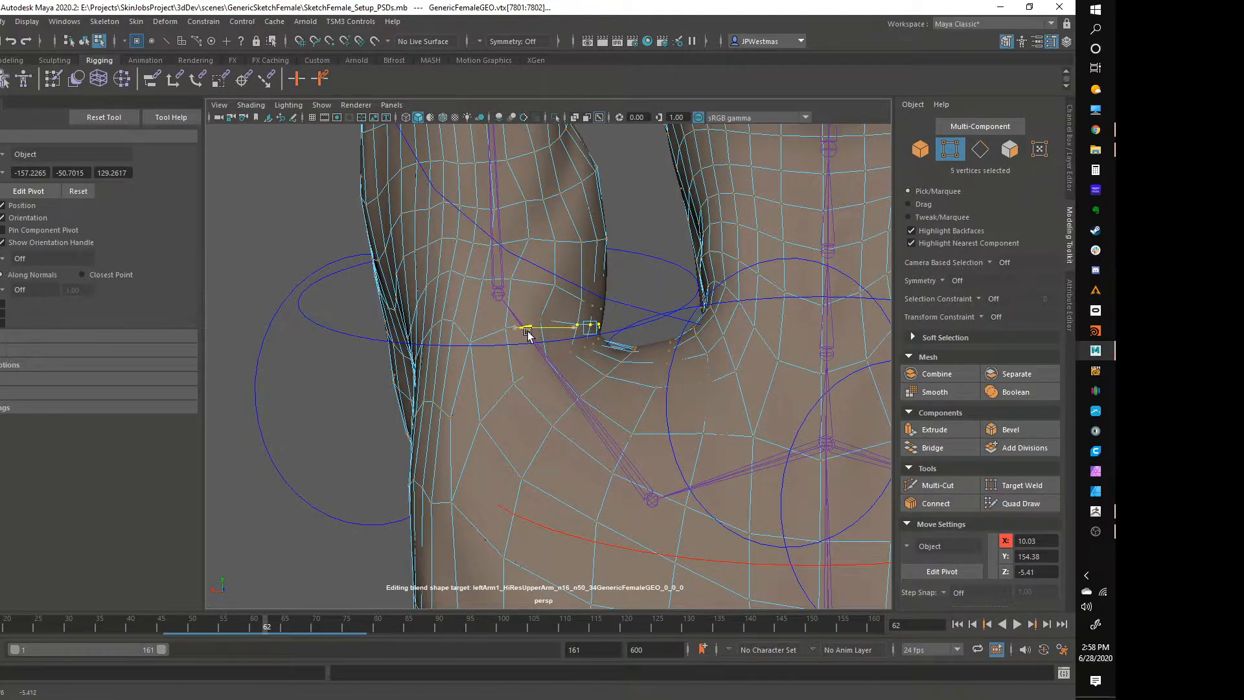
{"action": "right_click_drag", "start_coordinate": [677, 329], "coordinate": [514, 281], "text": "alt"}
{"action": "left_click_drag", "start_coordinate": [514, 280], "coordinate": [739, 322], "text": "alt"}
{"action": "right_click_drag", "start_coordinate": [738, 323], "coordinate": [601, 445], "text": "alt"}
{"action": "left_click_drag", "start_coordinate": [562, 327], "coordinate": [553, 284], "text": "alt"}
{"action": "left_click_drag", "start_coordinate": [567, 239], "coordinate": [591, 197]}
{"action": "scroll", "coordinate": [588, 274], "scroll_direction": "down", "scroll_amount": 2}
{"action": "left_click_drag", "start_coordinate": [588, 275], "coordinate": [597, 296], "text": "alt"}
{"action": "middle_click_drag", "start_coordinate": [597, 296], "coordinate": [588, 343], "text": "alt"}
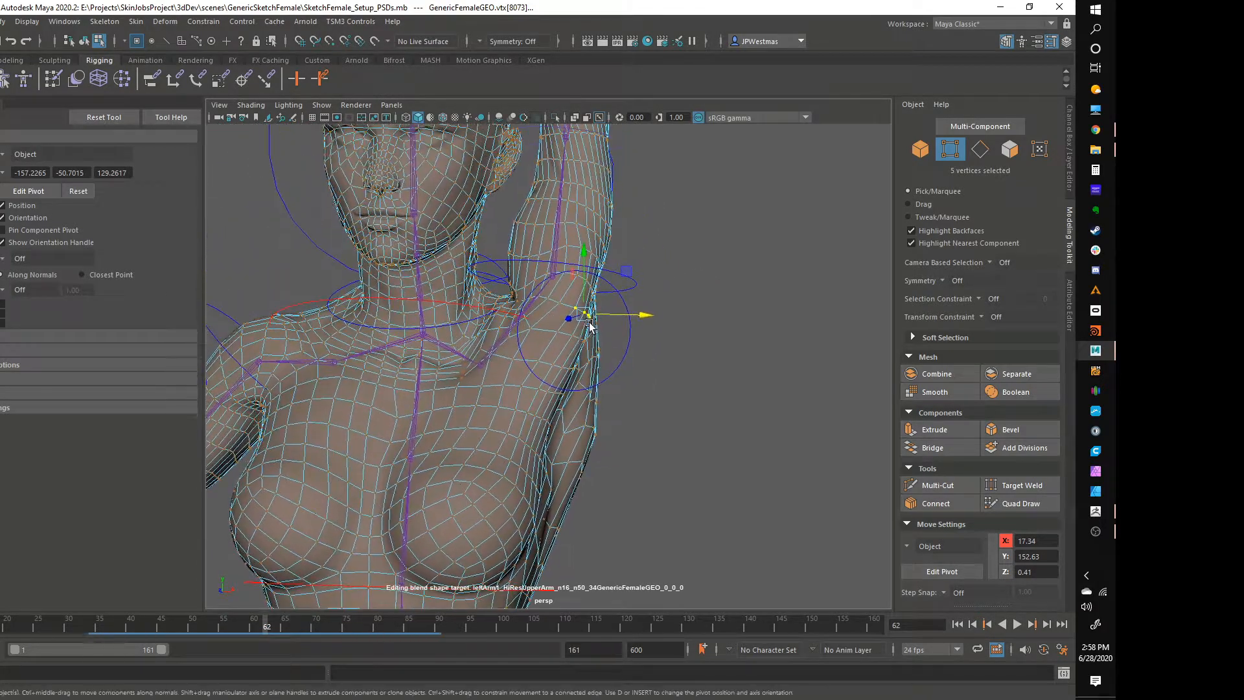
Turn soft selection back on, return the body mesh to object mode and clear the selection.
{"action": "scroll", "coordinate": [627, 315], "scroll_direction": "down", "scroll_amount": 2}
{"action": "left_click_drag", "start_coordinate": [627, 317], "coordinate": [561, 331], "text": "alt"}
{"action": "left_click", "coordinate": [579, 285]}
{"action": "key", "text": "b"}
{"action": "right_click", "coordinate": [560, 330]}
{"action": "right_click_drag", "start_coordinate": [622, 333], "coordinate": [639, 313]}
{"action": "left_click", "coordinate": [675, 334]}
Switch the body mesh to vertex selection, soft-select a vertex on the front of the neck, and return to object mode.
{"action": "right_click_drag", "start_coordinate": [766, 402], "coordinate": [583, 383], "text": "alt"}
{"action": "left_click_drag", "start_coordinate": [583, 382], "coordinate": [503, 366], "text": "alt"}
{"action": "right_click_drag", "start_coordinate": [503, 367], "coordinate": [655, 385], "text": "alt"}
{"action": "left_click_drag", "start_coordinate": [655, 385], "coordinate": [597, 371], "text": "alt"}
{"action": "left_click", "coordinate": [462, 337]}
{"action": "right_click_drag", "start_coordinate": [461, 337], "coordinate": [457, 298]}
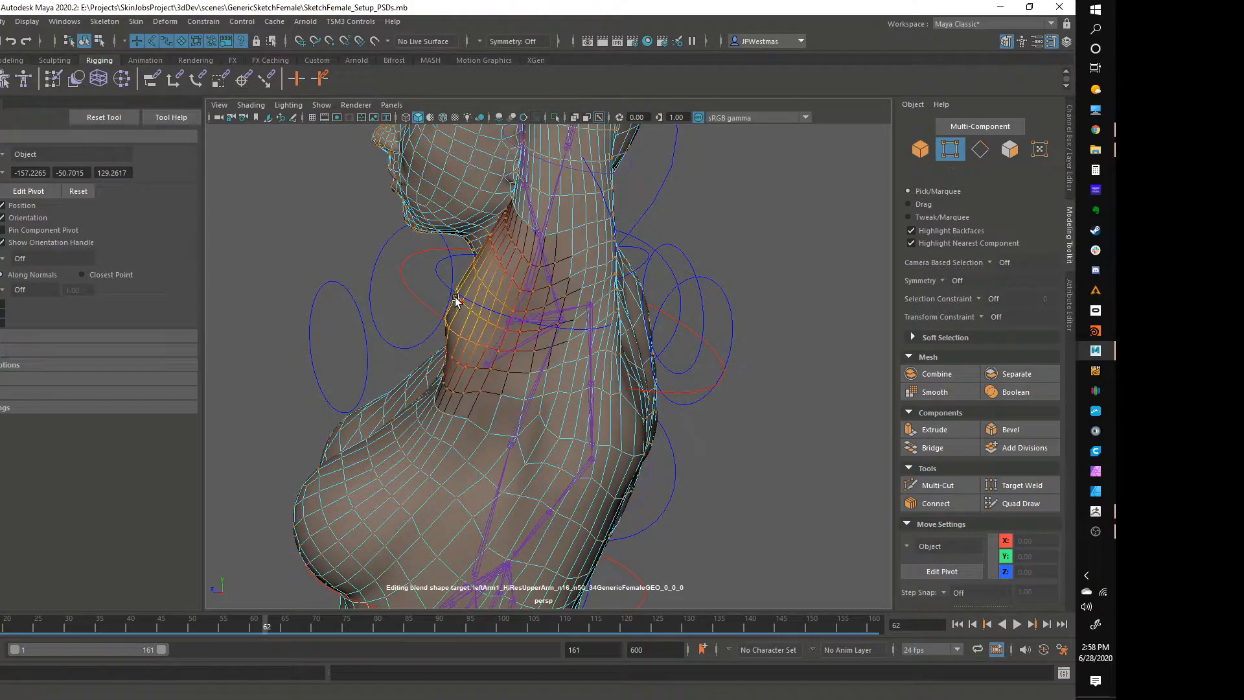
{"action": "left_click", "coordinate": [458, 296]}
{"action": "key", "text": "b"}
{"action": "left_click_drag", "start_coordinate": [485, 290], "coordinate": [610, 355]}
{"action": "left_click", "coordinate": [447, 319]}
{"action": "right_click_drag", "start_coordinate": [615, 329], "coordinate": [665, 312]}
{"action": "left_click", "coordinate": [755, 337]}
Play and stop the arm animation several times, examining the left shoulder deformation from different angles.
{"action": "left_click_drag", "start_coordinate": [755, 338], "coordinate": [402, 590], "text": "alt"}
{"action": "key", "text": "alt+v"}
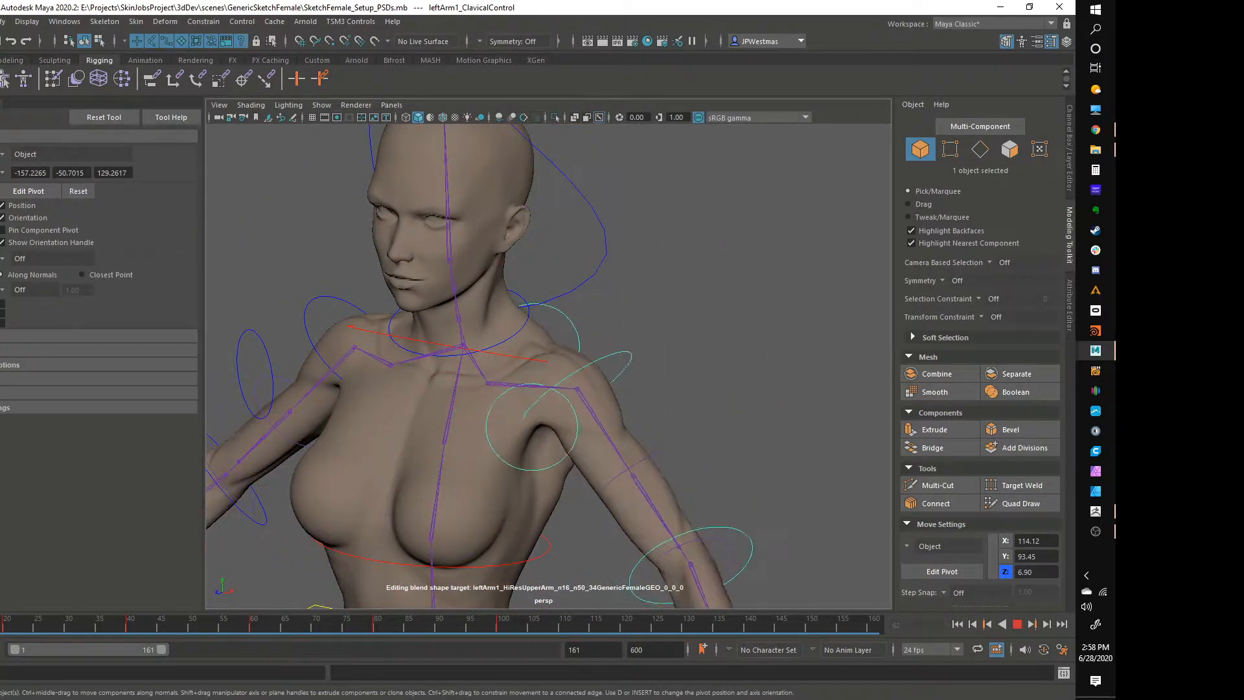
{"action": "left_click", "coordinate": [253, 623]}
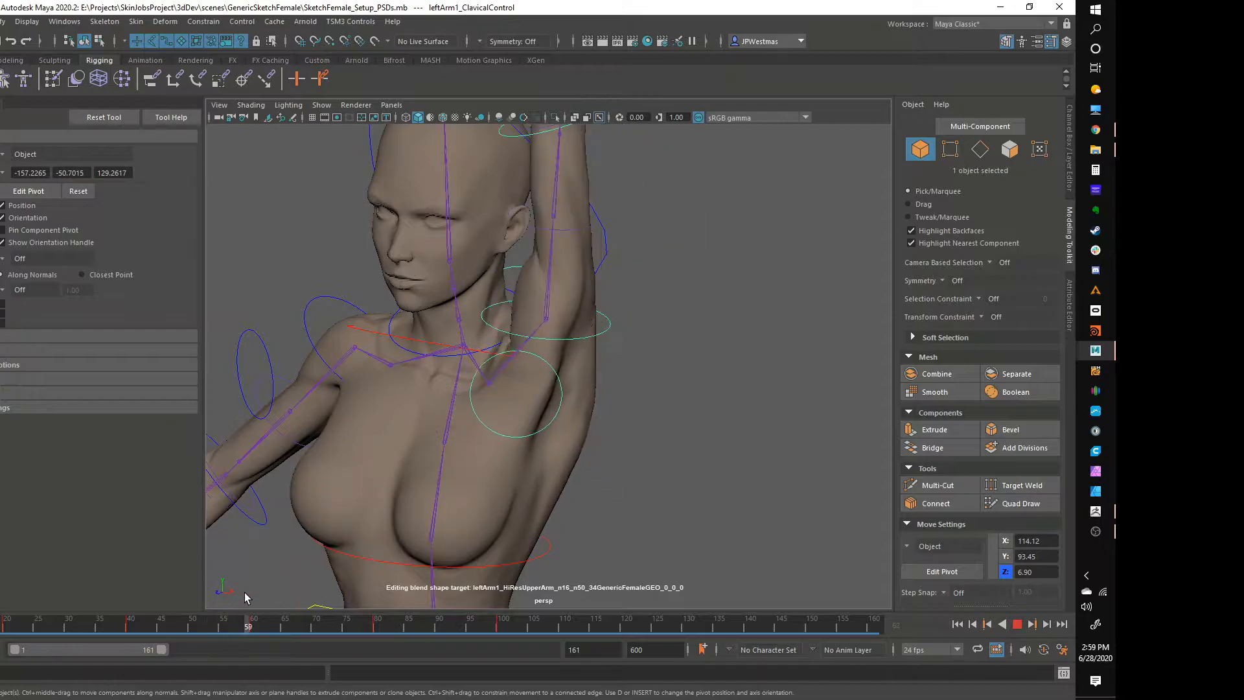
{"action": "left_click_drag", "start_coordinate": [672, 454], "coordinate": [625, 411], "text": "alt"}
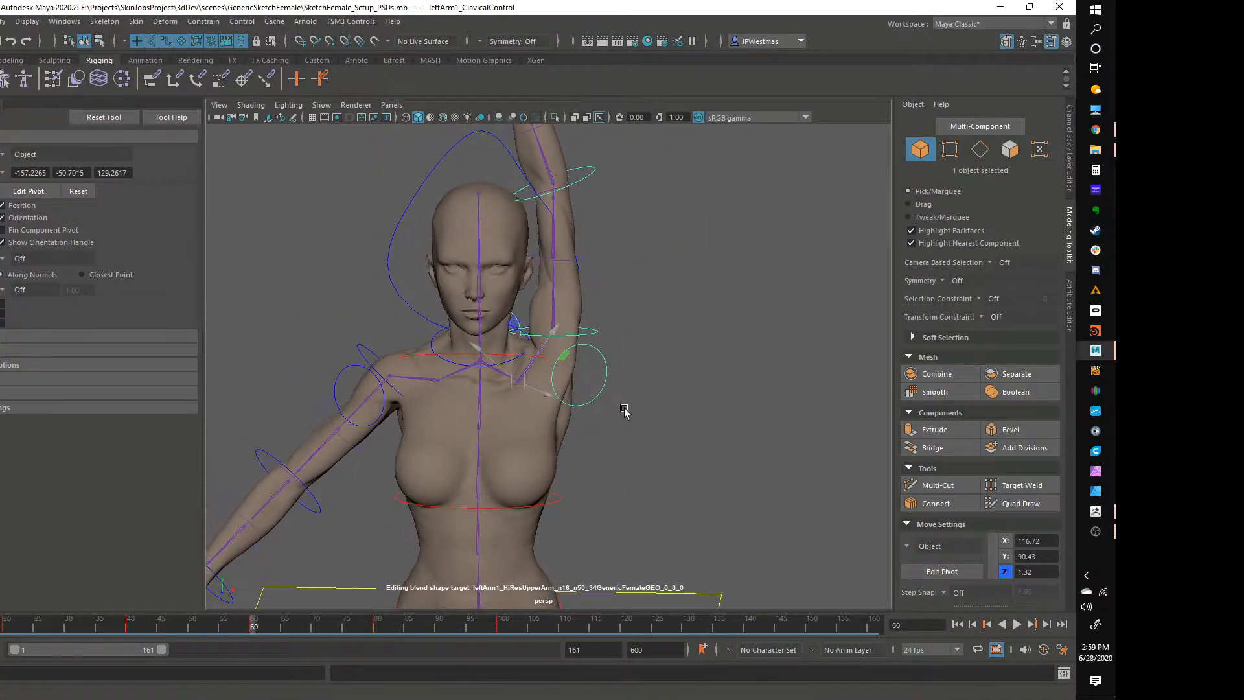
{"action": "key", "text": "alt+v"}
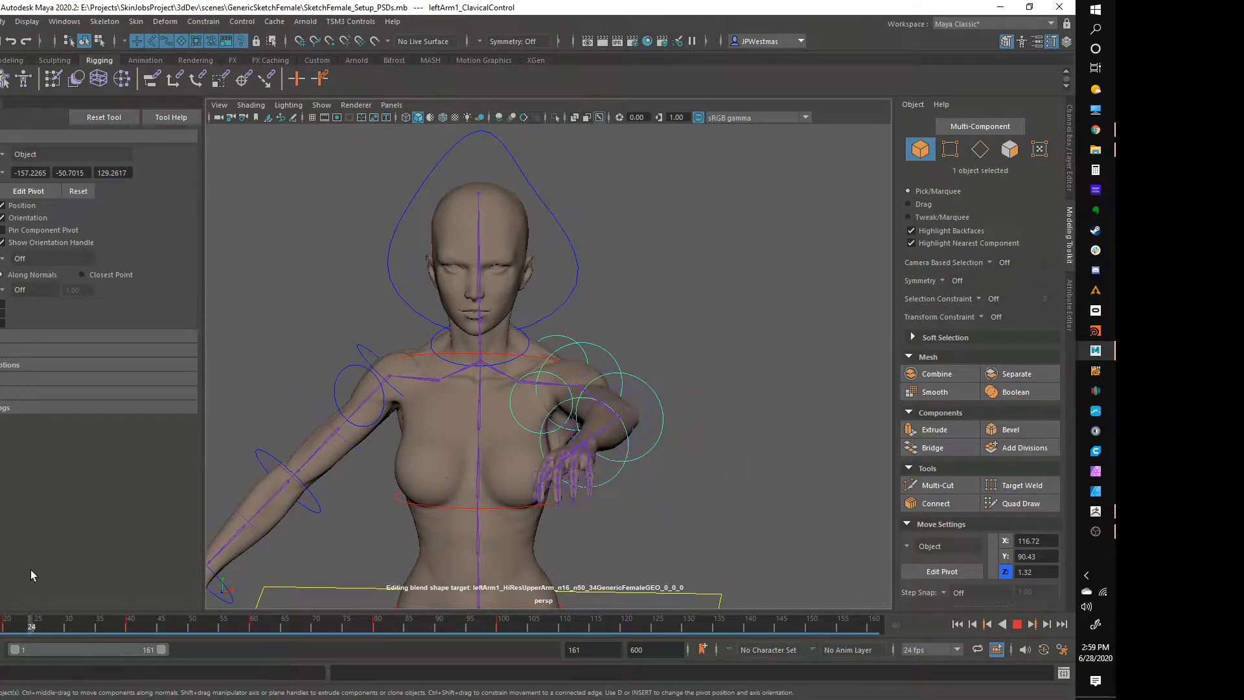
{"action": "left_click_drag", "start_coordinate": [698, 479], "coordinate": [648, 389], "text": "alt"}
{"action": "key", "text": "alt+v"}
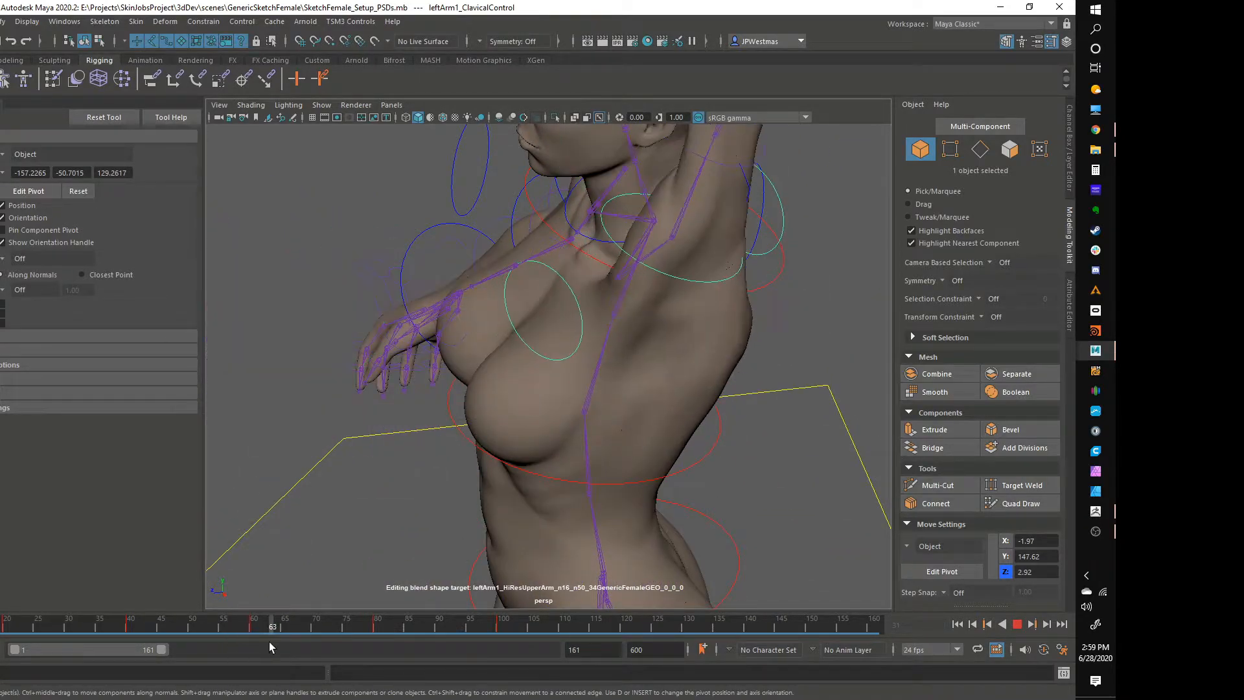
{"action": "left_click", "coordinate": [129, 616]}
{"action": "left_click_drag", "start_coordinate": [637, 396], "coordinate": [603, 442], "text": "alt"}
Scrub to frame 43, where the arm crosses the chest, and switch the body mesh to vertex selection.
{"action": "left_click_drag", "start_coordinate": [243, 623], "coordinate": [149, 583]}
{"action": "left_click_drag", "start_coordinate": [638, 354], "coordinate": [540, 355], "text": "alt"}
{"action": "left_click", "coordinate": [574, 340]}
{"action": "right_click", "coordinate": [543, 331]}
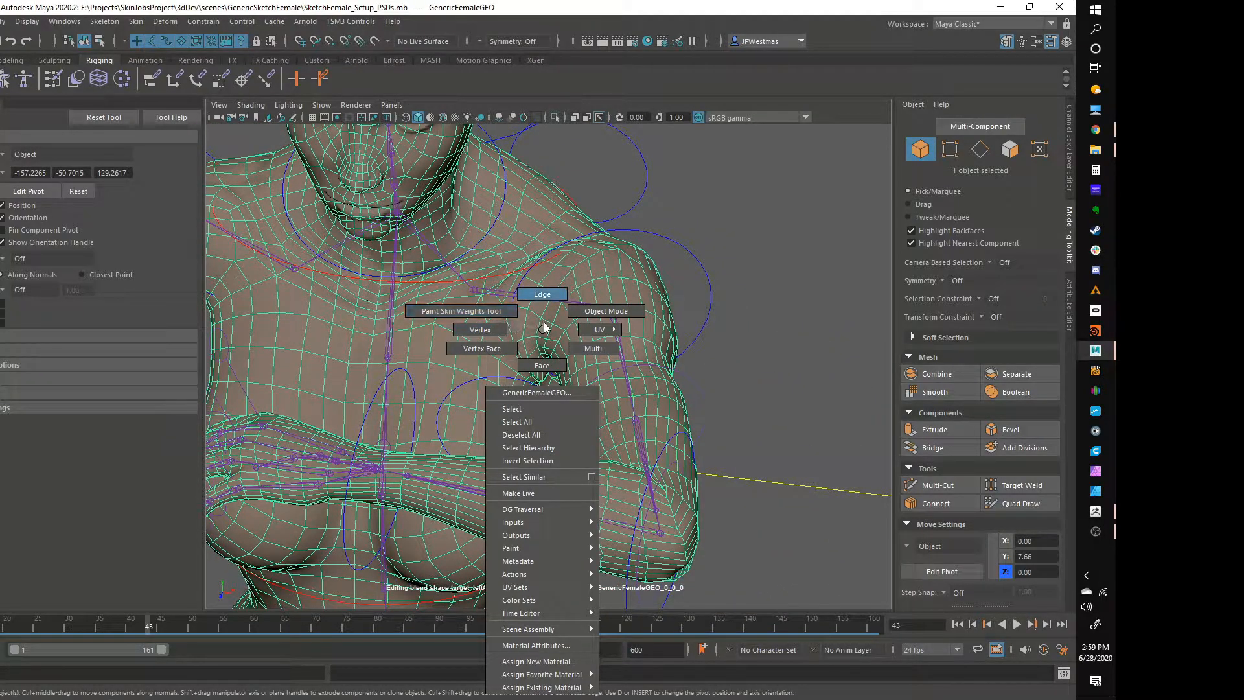
{"action": "left_click", "coordinate": [497, 331]}
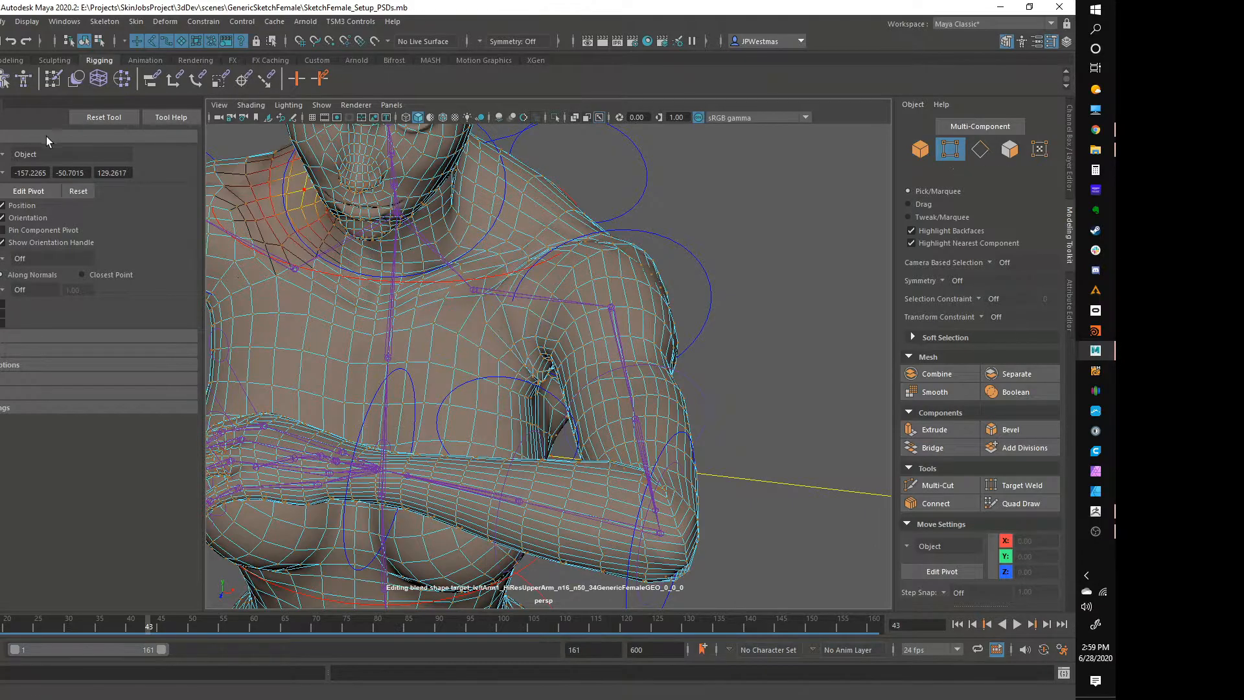
Activate the Sculpt tool, reselect the body mesh as an object, and resume the tool on it.
{"action": "left_click", "coordinate": [13, 60]}
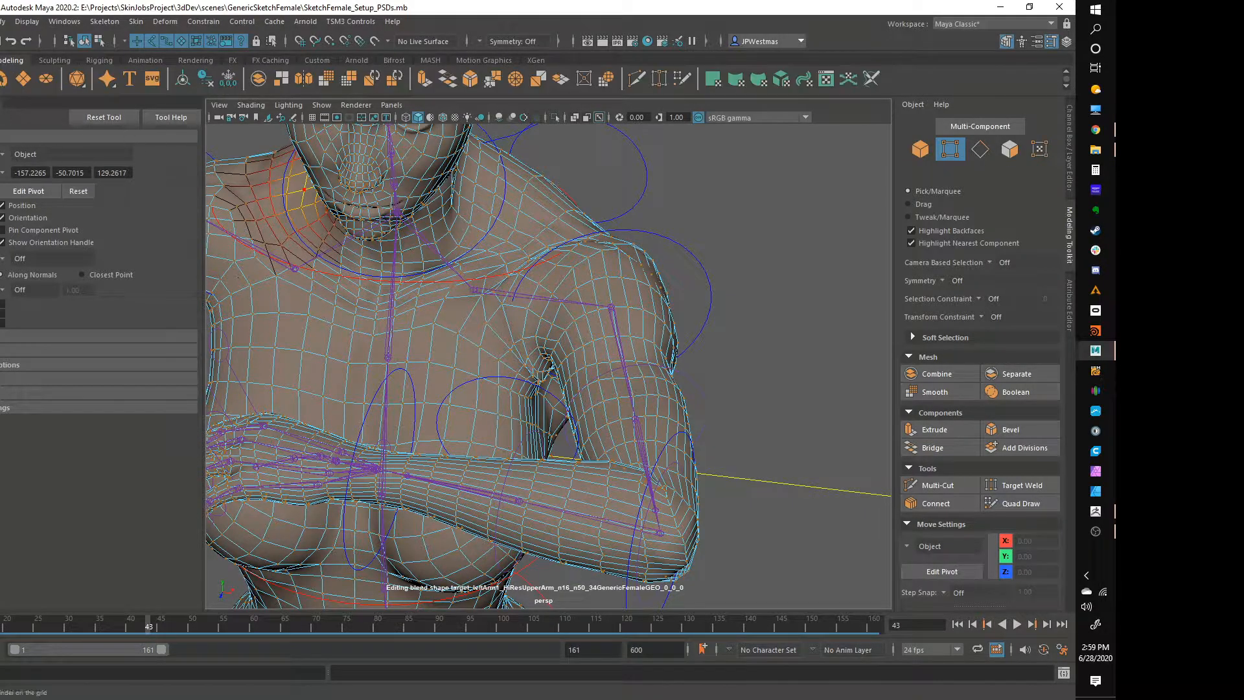
{"action": "left_click", "coordinate": [54, 61]}
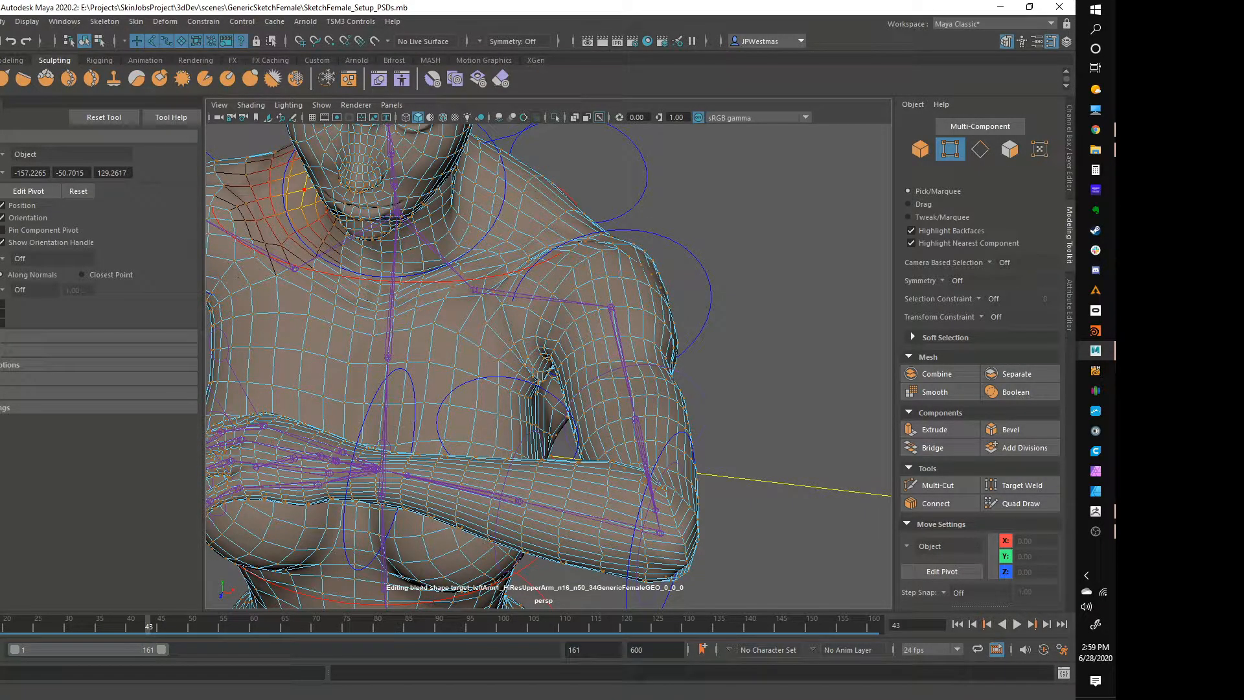
{"action": "left_click", "coordinate": [6, 78]}
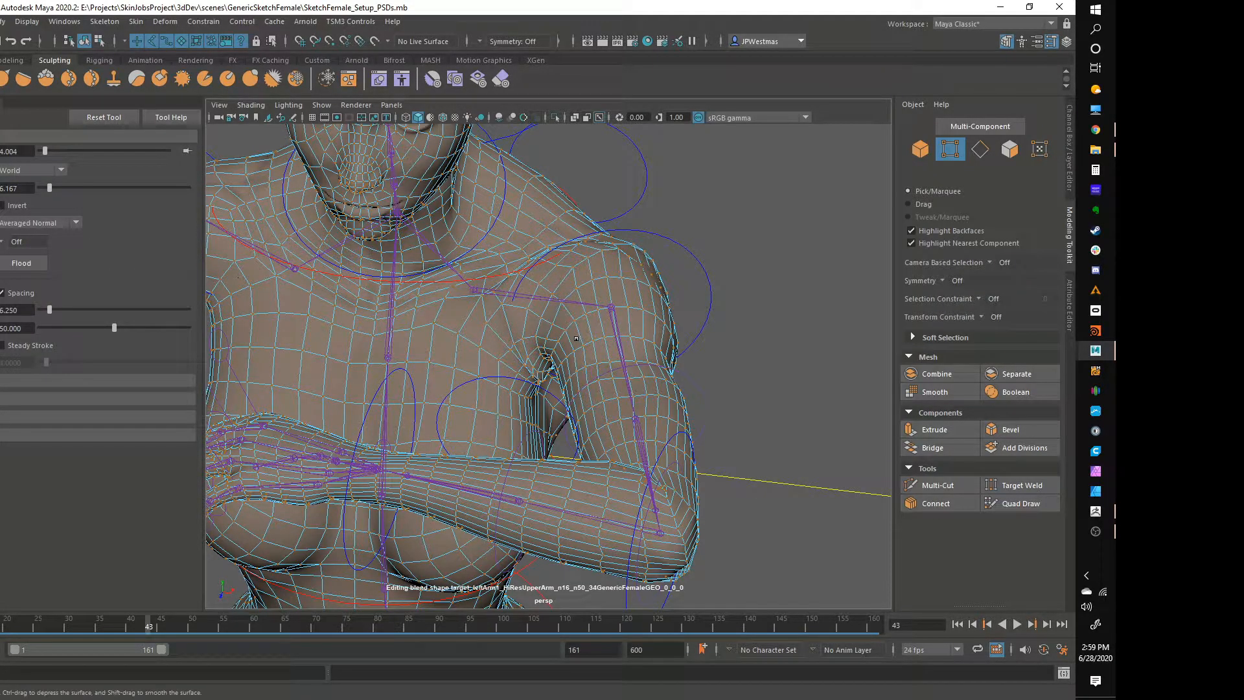
{"action": "left_click", "coordinate": [540, 321]}
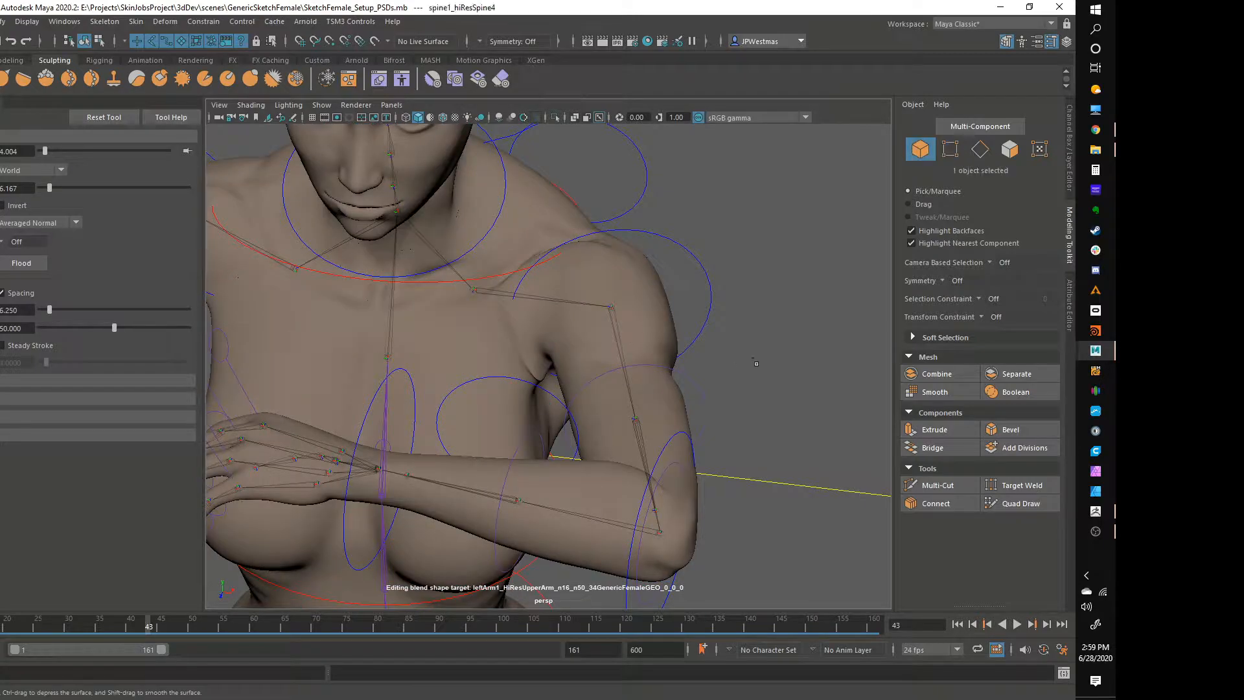
{"action": "scroll", "coordinate": [756, 363], "scroll_direction": "down", "scroll_amount": 5}
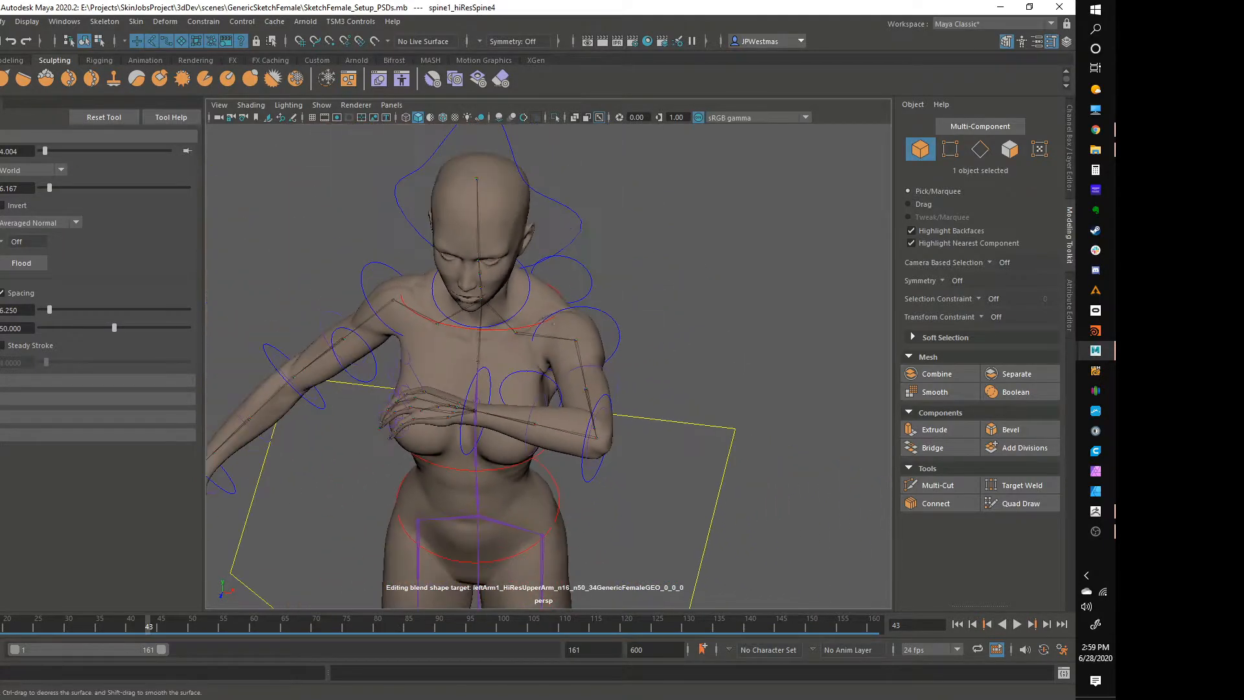
{"action": "key", "text": "q"}
{"action": "left_click", "coordinate": [566, 361]}
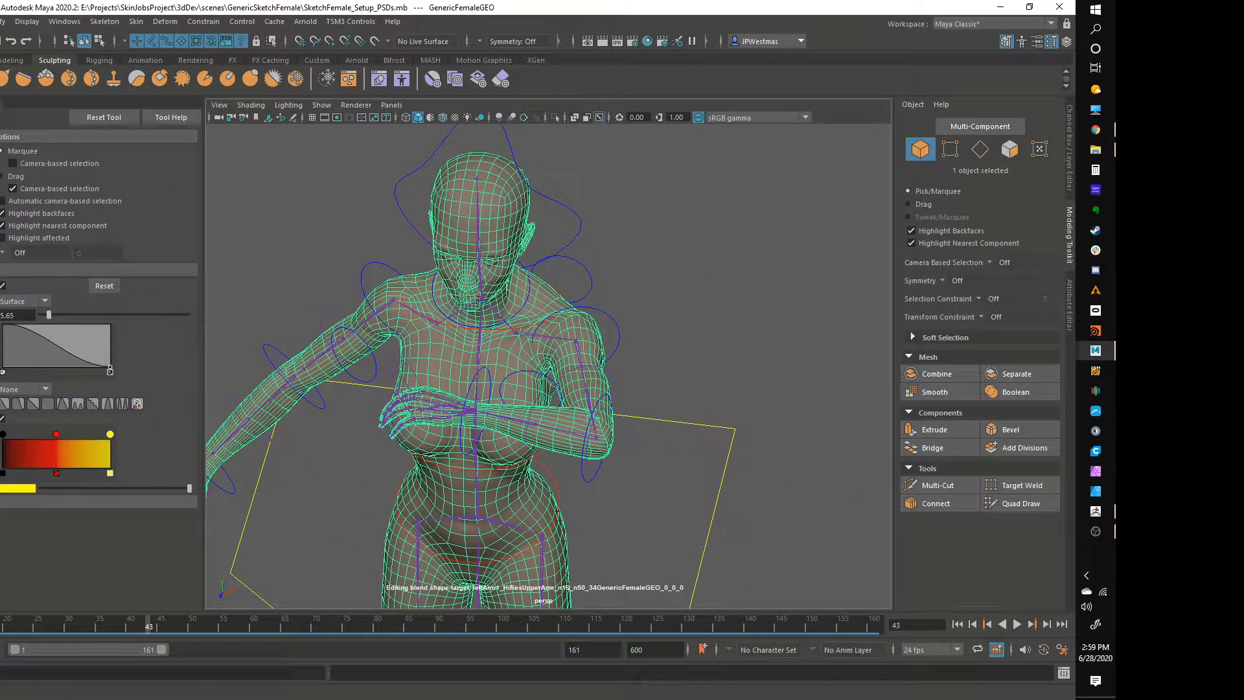
{"action": "key", "text": "y"}
{"action": "scroll", "coordinate": [652, 370], "scroll_direction": "up", "scroll_amount": 8}
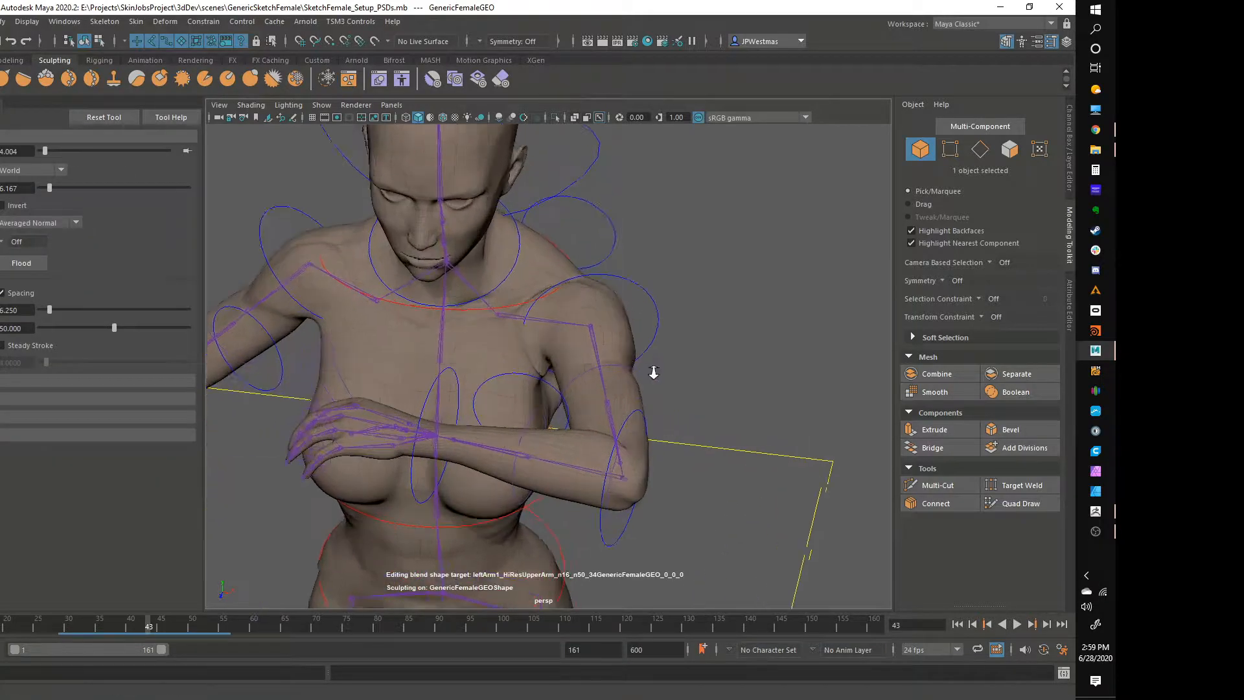
Smooth the fold at the front of the left armpit on frame 43 with the sculpting brushes, and check the shoulder from behind.
{"action": "mouse_move", "coordinate": [638, 394]}
{"action": "left_mouse_down", "text": "alt"}
{"action": "mouse_move", "coordinate": [625, 406]}
{"action": "mouse_move", "coordinate": [628, 344]}
{"action": "mouse_move", "coordinate": [619, 356]}
{"action": "left_mouse_up", "text": "alt"}
{"action": "scroll", "coordinate": [662, 298], "scroll_direction": "down", "scroll_amount": 4}
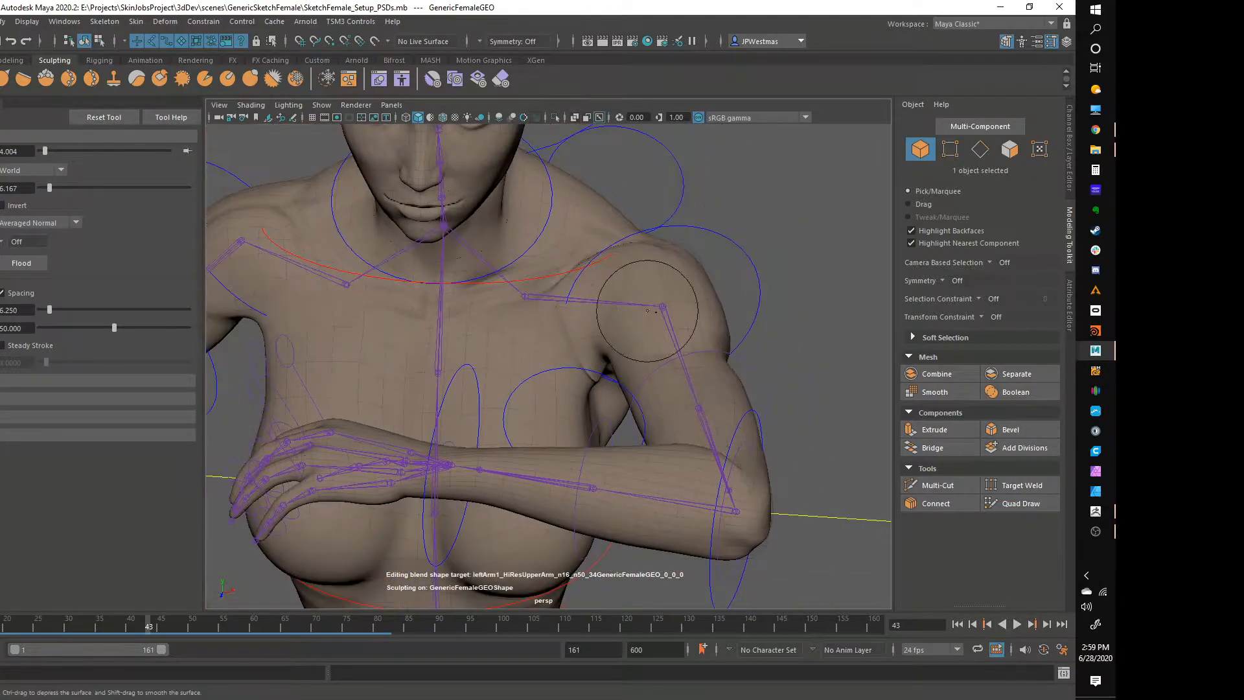
{"action": "scroll", "coordinate": [663, 299], "scroll_direction": "up", "scroll_amount": 4}
{"action": "mouse_move", "coordinate": [663, 298]}
{"action": "left_mouse_down", "text": "alt"}
{"action": "mouse_move", "coordinate": [638, 361]}
{"action": "mouse_move", "coordinate": [619, 345]}
{"action": "left_mouse_up", "text": "alt"}
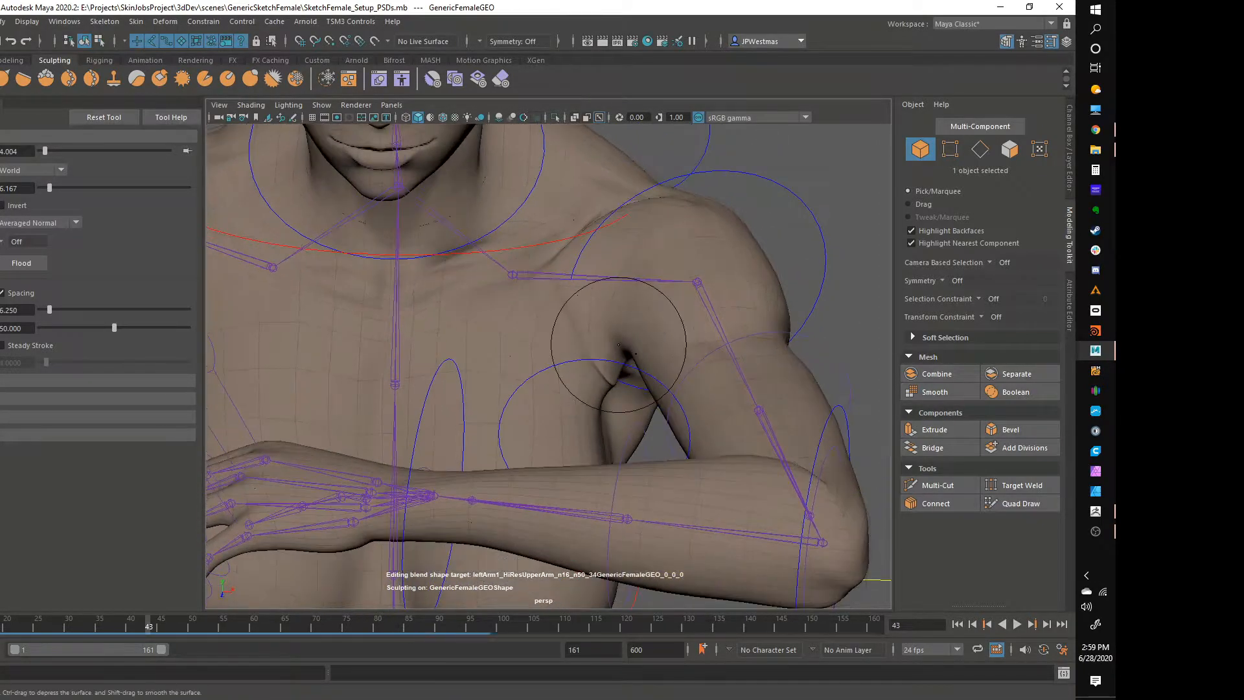
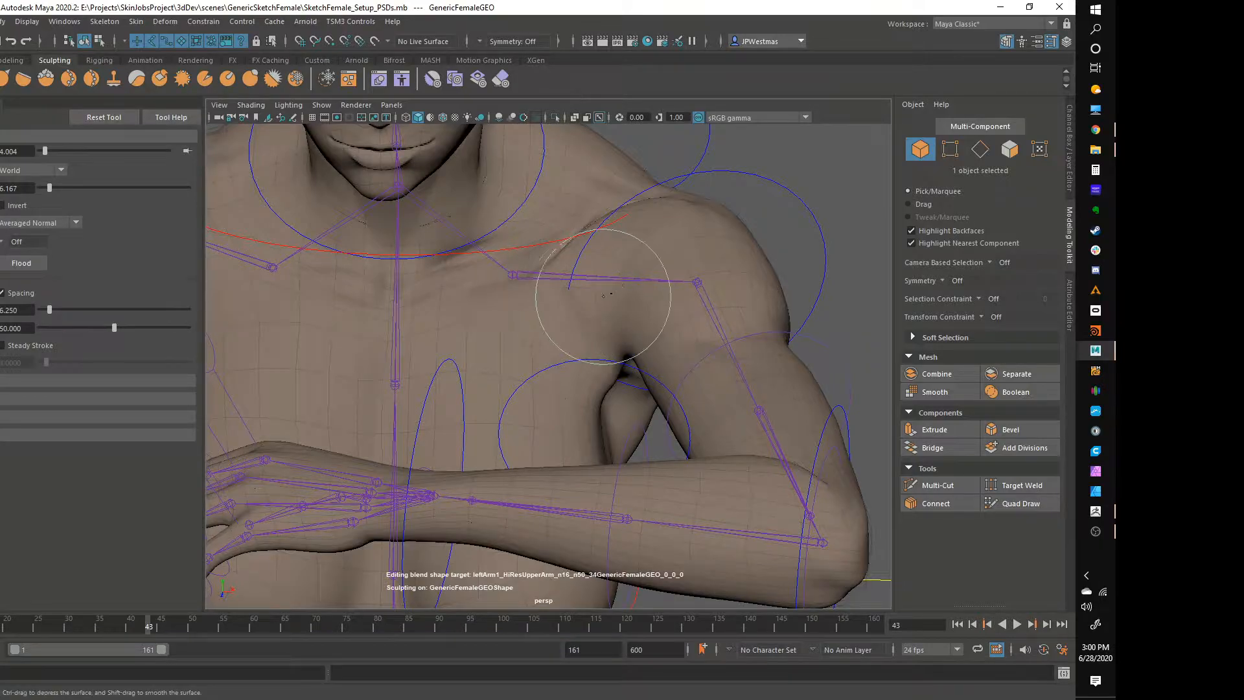
{"action": "left_click_drag", "start_coordinate": [632, 287], "coordinate": [609, 366], "text": "alt"}
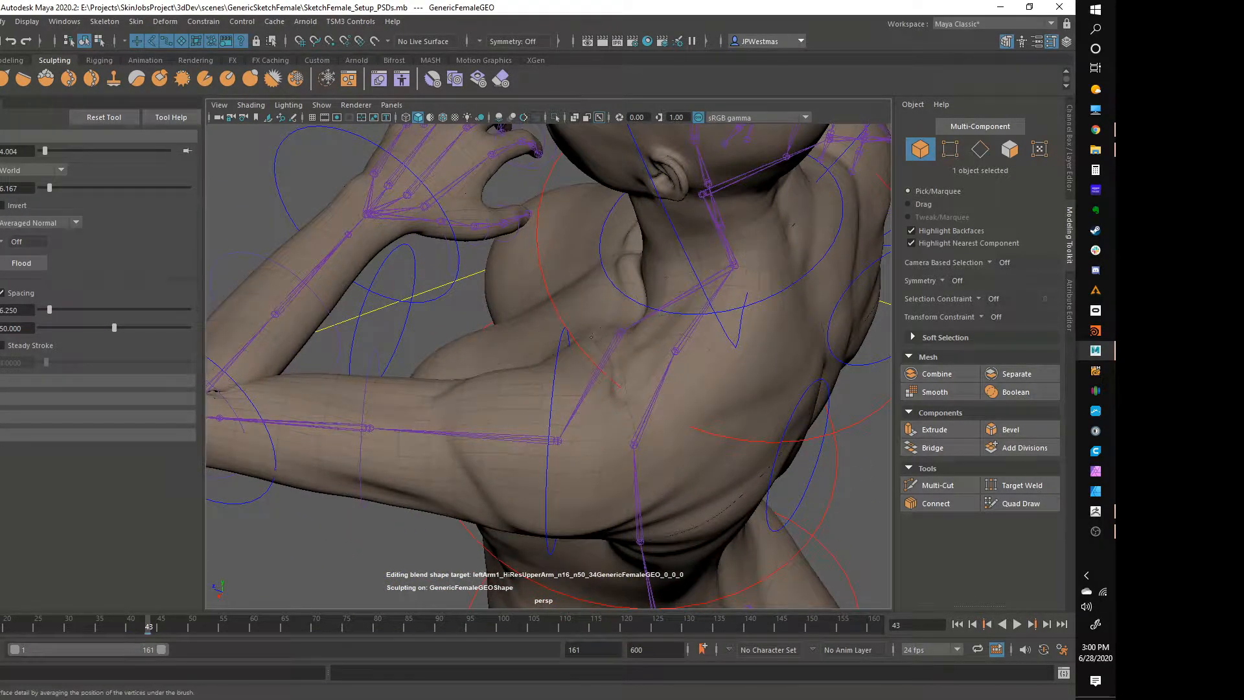
{"action": "left_click_drag", "start_coordinate": [594, 379], "coordinate": [599, 283], "text": "alt"}
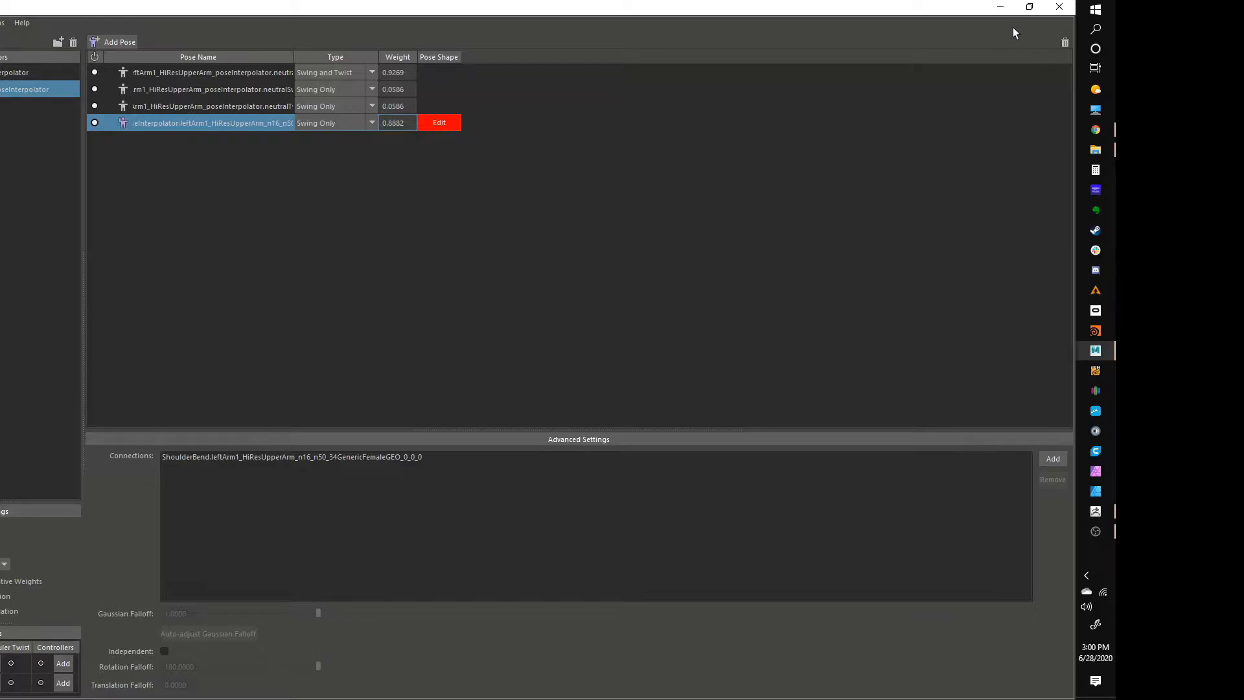
Minimize the Pose Editor, scrub to frame 63 and examine the raised left shoulder from several angles.
{"action": "left_click", "coordinate": [1000, 9]}
{"action": "left_click_drag", "start_coordinate": [716, 311], "coordinate": [629, 307], "text": "alt"}
{"action": "mouse_move", "coordinate": [626, 264]}
{"action": "left_mouse_down", "text": "alt"}
{"action": "mouse_move", "coordinate": [659, 347]}
{"action": "mouse_move", "coordinate": [606, 274]}
{"action": "mouse_move", "coordinate": [616, 329]}
{"action": "mouse_move", "coordinate": [414, 361]}
{"action": "mouse_move", "coordinate": [559, 382]}
{"action": "mouse_move", "coordinate": [469, 359]}
{"action": "mouse_move", "coordinate": [609, 395]}
{"action": "mouse_move", "coordinate": [523, 364]}
{"action": "mouse_move", "coordinate": [453, 269]}
{"action": "mouse_move", "coordinate": [556, 407]}
{"action": "mouse_move", "coordinate": [591, 361]}
{"action": "mouse_move", "coordinate": [781, 333]}
{"action": "mouse_move", "coordinate": [647, 300]}
{"action": "mouse_move", "coordinate": [364, 394]}
{"action": "left_mouse_up", "text": "alt"}
{"action": "left_click_drag", "start_coordinate": [134, 615], "coordinate": [270, 636]}
{"action": "left_click_drag", "start_coordinate": [499, 402], "coordinate": [619, 374], "text": "alt"}
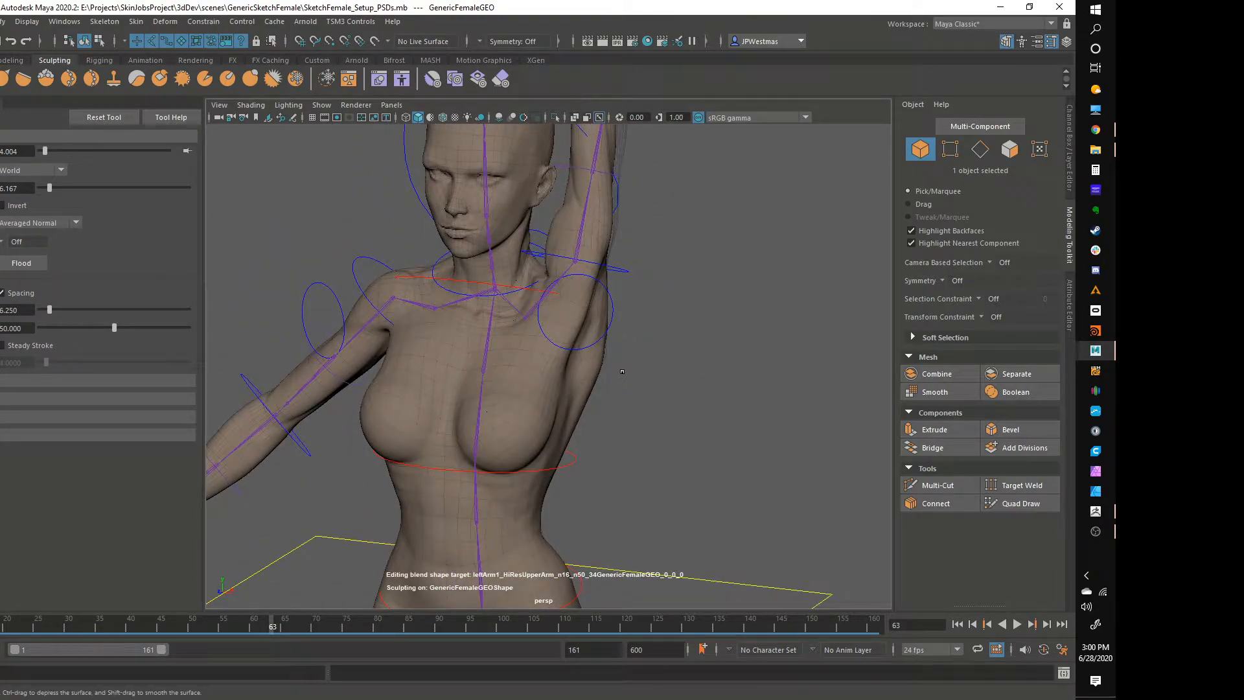
{"action": "left_click_drag", "start_coordinate": [673, 332], "coordinate": [616, 313], "text": "alt"}
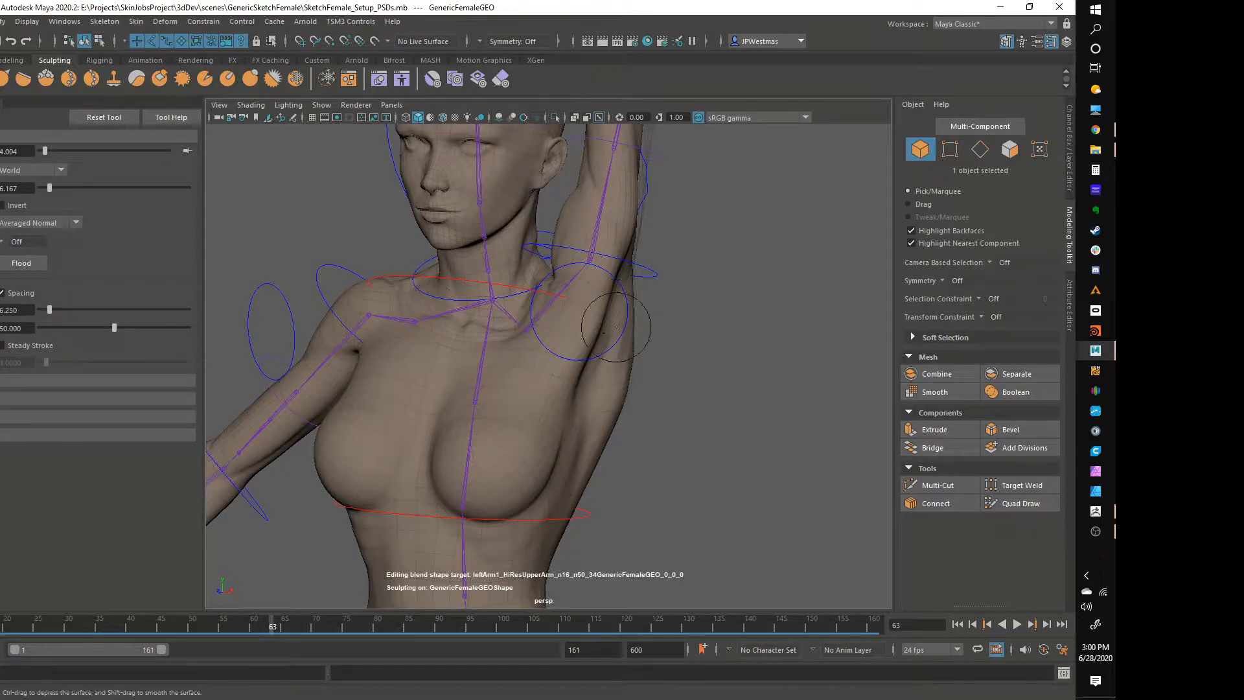
Examine the raised left shoulder and armpit at frame 63 from the front, behind and the side.
{"action": "left_click_drag", "start_coordinate": [651, 288], "coordinate": [514, 327], "text": "alt"}
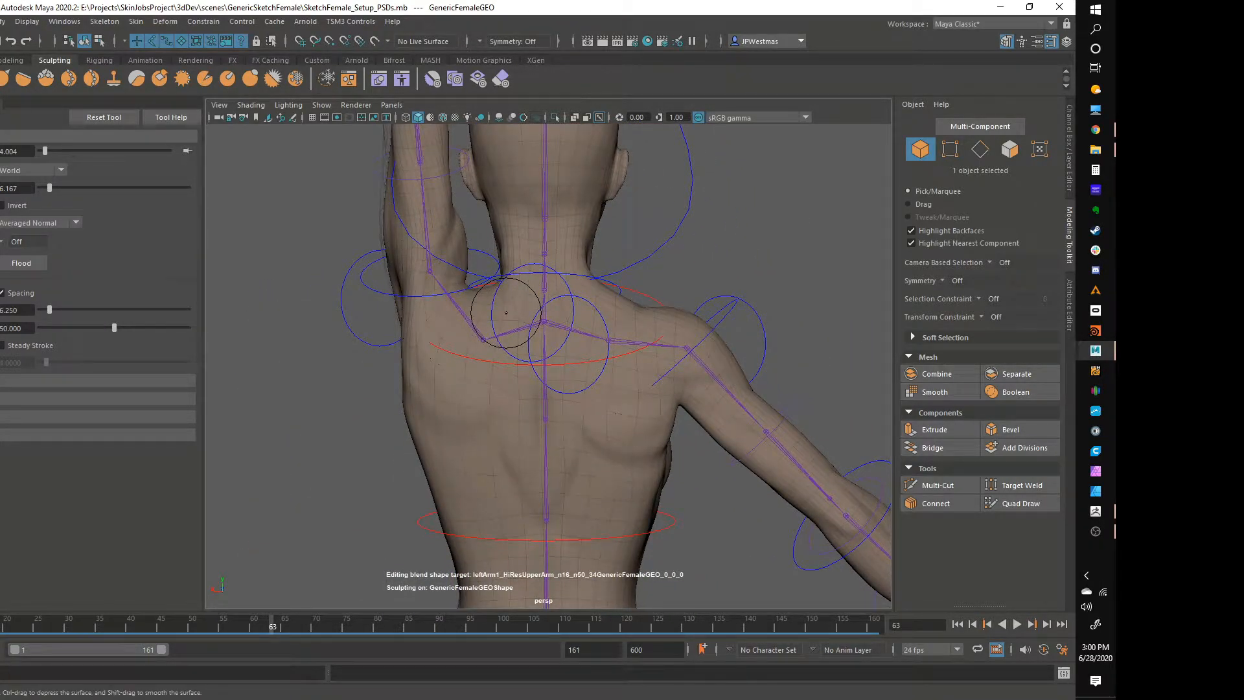
{"action": "left_click_drag", "start_coordinate": [472, 340], "coordinate": [619, 373], "text": "alt"}
{"action": "left_click_drag", "start_coordinate": [575, 308], "coordinate": [573, 343]}
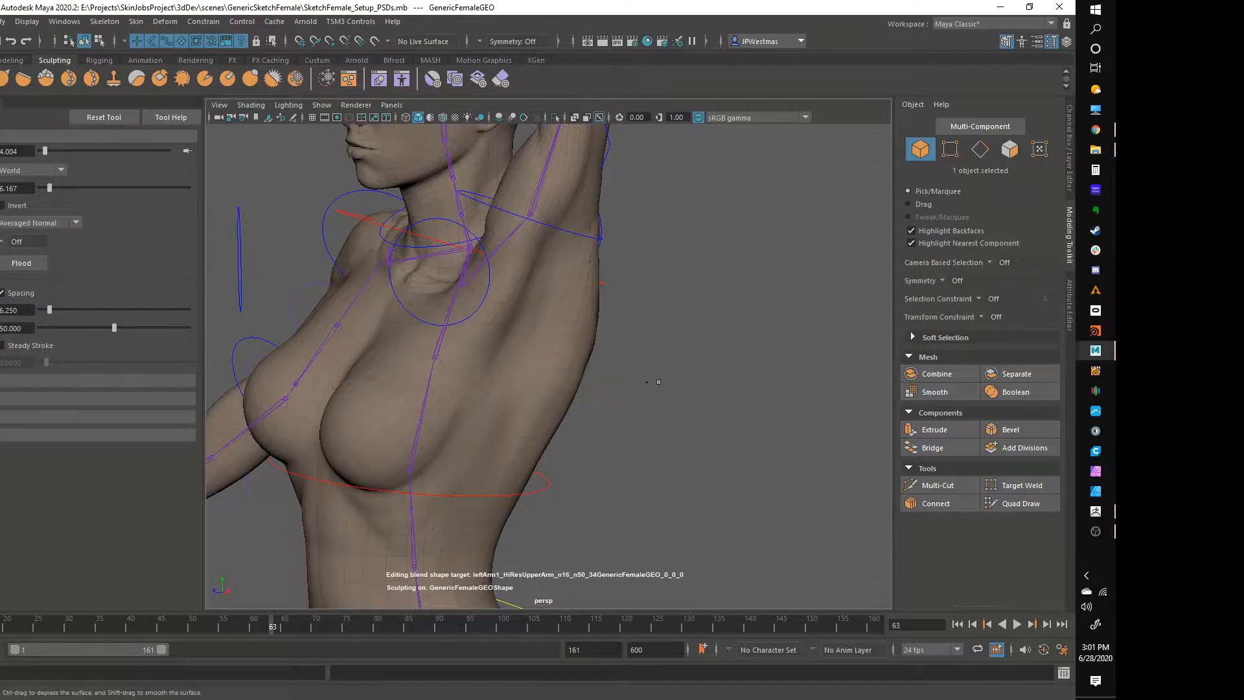
{"action": "left_click_drag", "start_coordinate": [659, 381], "coordinate": [534, 366], "text": "alt"}
{"action": "left_click_drag", "start_coordinate": [518, 197], "coordinate": [619, 296], "text": "alt"}
{"action": "left_click_drag", "start_coordinate": [596, 247], "coordinate": [508, 336], "text": "alt"}
{"action": "right_click_drag", "start_coordinate": [508, 337], "coordinate": [484, 296], "text": "alt"}
{"action": "left_click_drag", "start_coordinate": [485, 295], "coordinate": [337, 538], "text": "alt"}
Scrub and play the left arm raise from the front, stopping on frame 61.
{"action": "left_click_drag", "start_coordinate": [144, 631], "coordinate": [291, 630]}
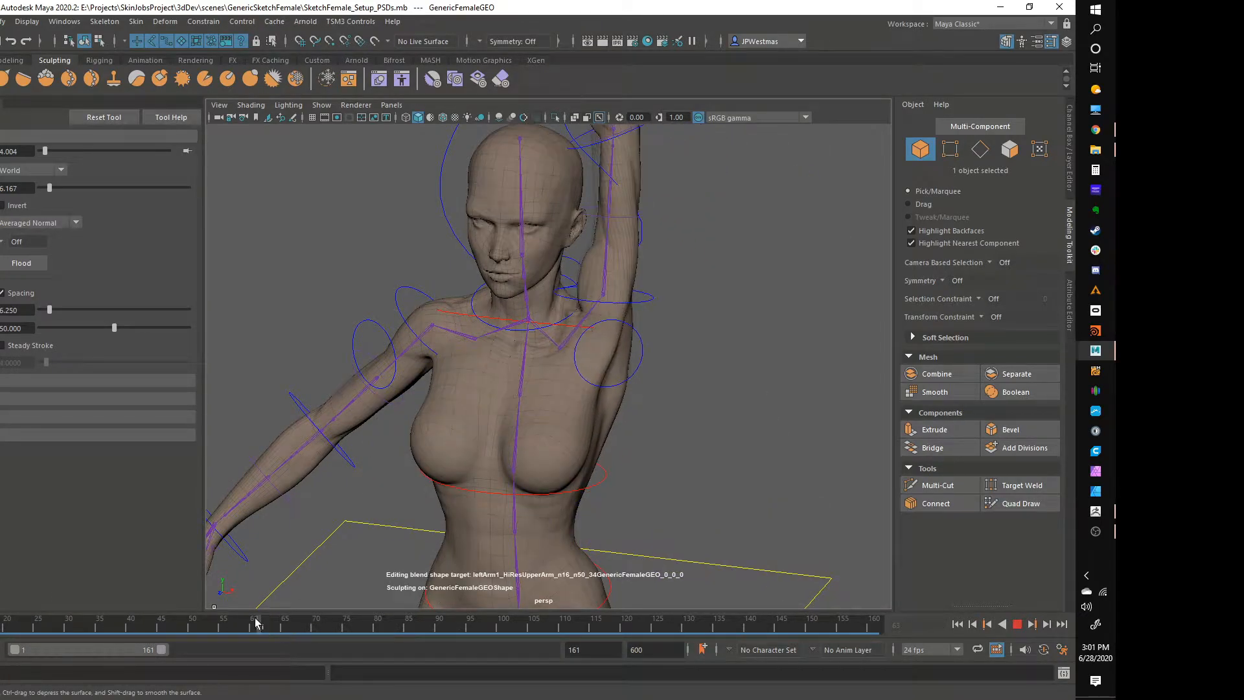
{"action": "left_click_drag", "start_coordinate": [702, 374], "coordinate": [610, 355], "text": "alt"}
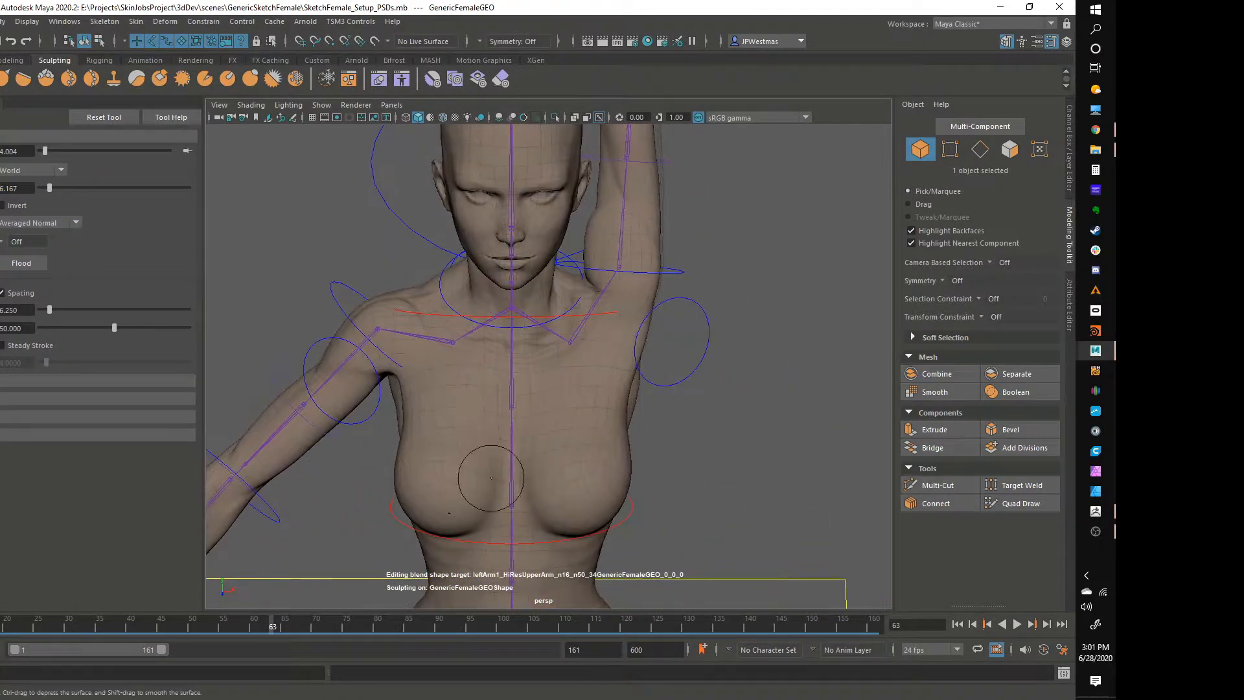
{"action": "key", "text": "alt+v"}
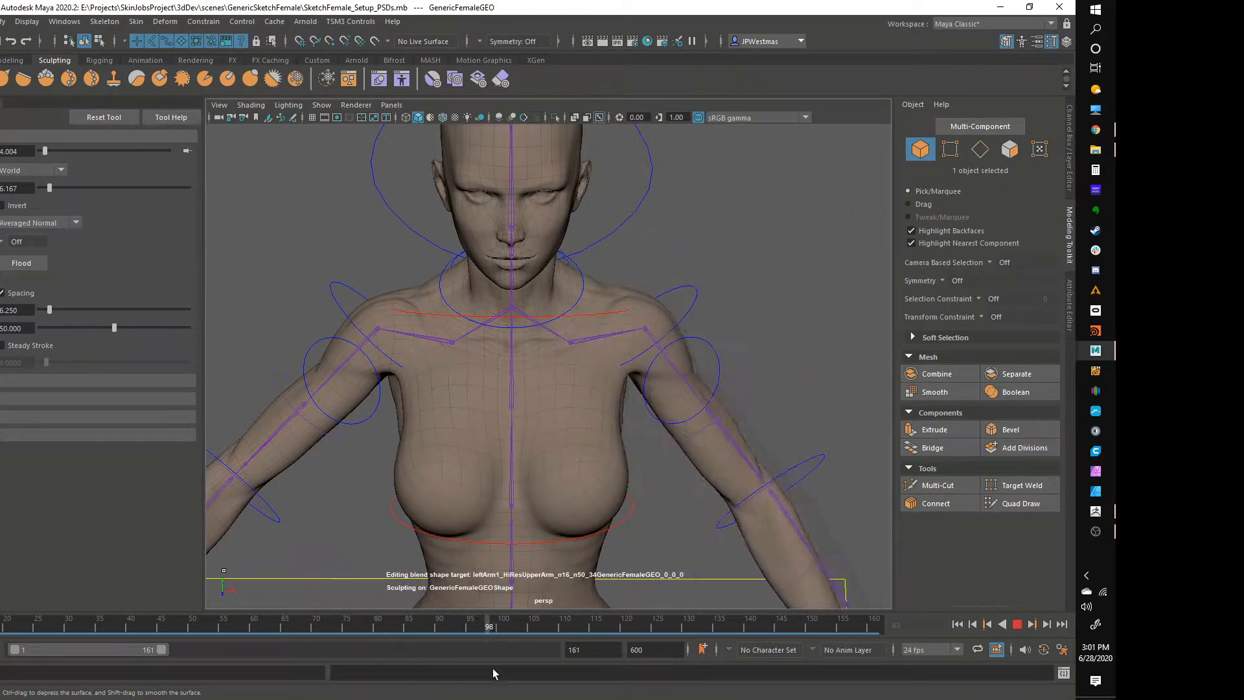
{"action": "left_click", "coordinate": [261, 628]}
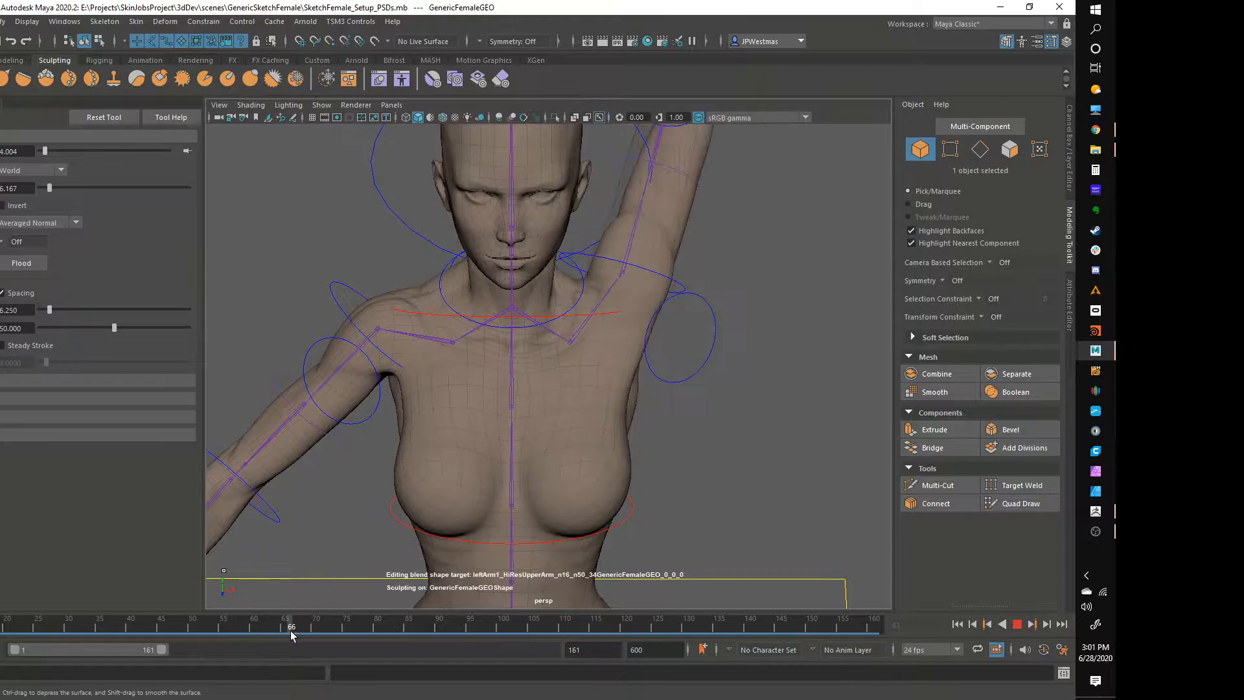
{"action": "mouse_move", "coordinate": [245, 630]}
{"action": "left_mouse_down"}
{"action": "mouse_move", "coordinate": [208, 633]}
{"action": "mouse_move", "coordinate": [262, 632]}
{"action": "left_mouse_up"}
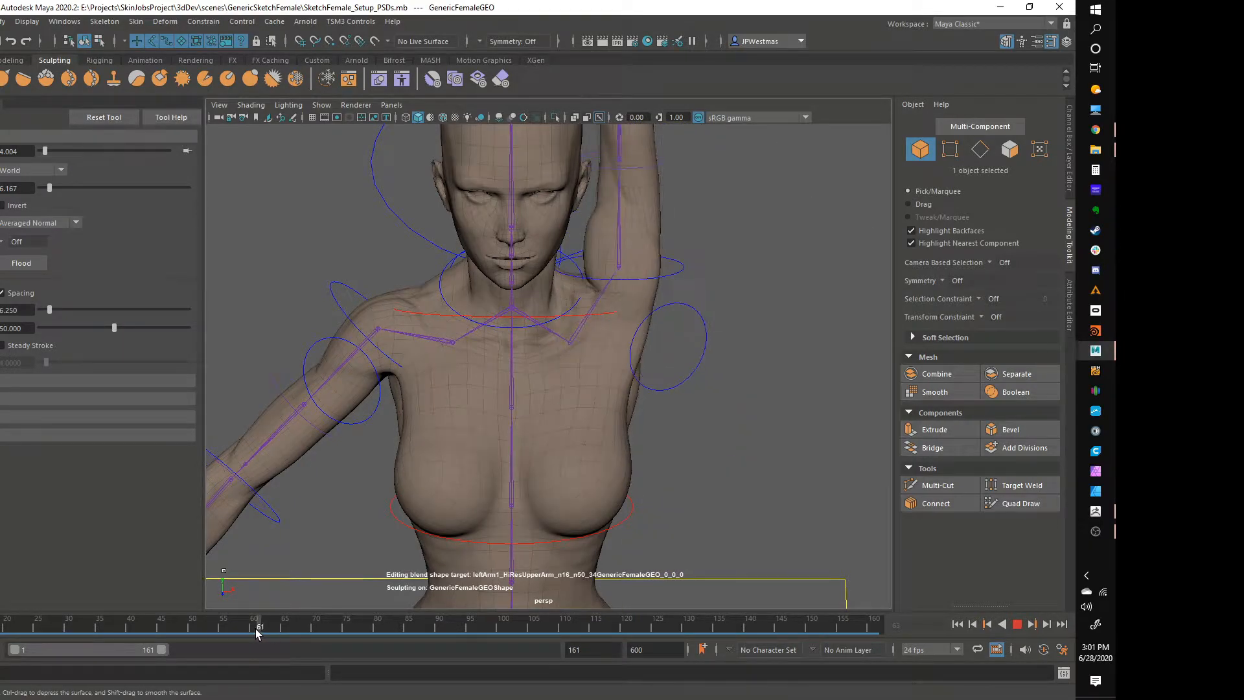
Check the raised left shoulder from behind, play back to frame 58, and inspect it from the front.
{"action": "left_click_drag", "start_coordinate": [718, 430], "coordinate": [419, 418], "text": "alt"}
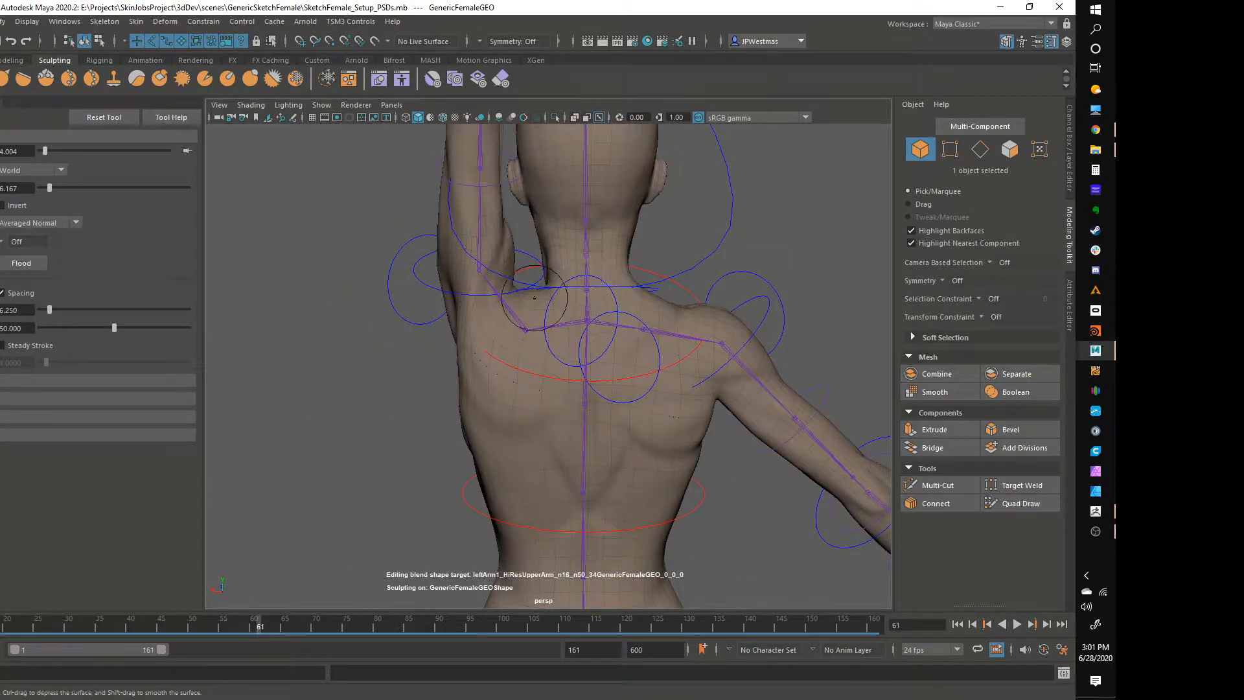
{"action": "right_click_drag", "start_coordinate": [535, 298], "coordinate": [542, 330], "text": "alt"}
{"action": "left_click_drag", "start_coordinate": [542, 331], "coordinate": [574, 369], "text": "alt"}
{"action": "middle_click_drag", "start_coordinate": [575, 369], "coordinate": [533, 336], "text": "alt"}
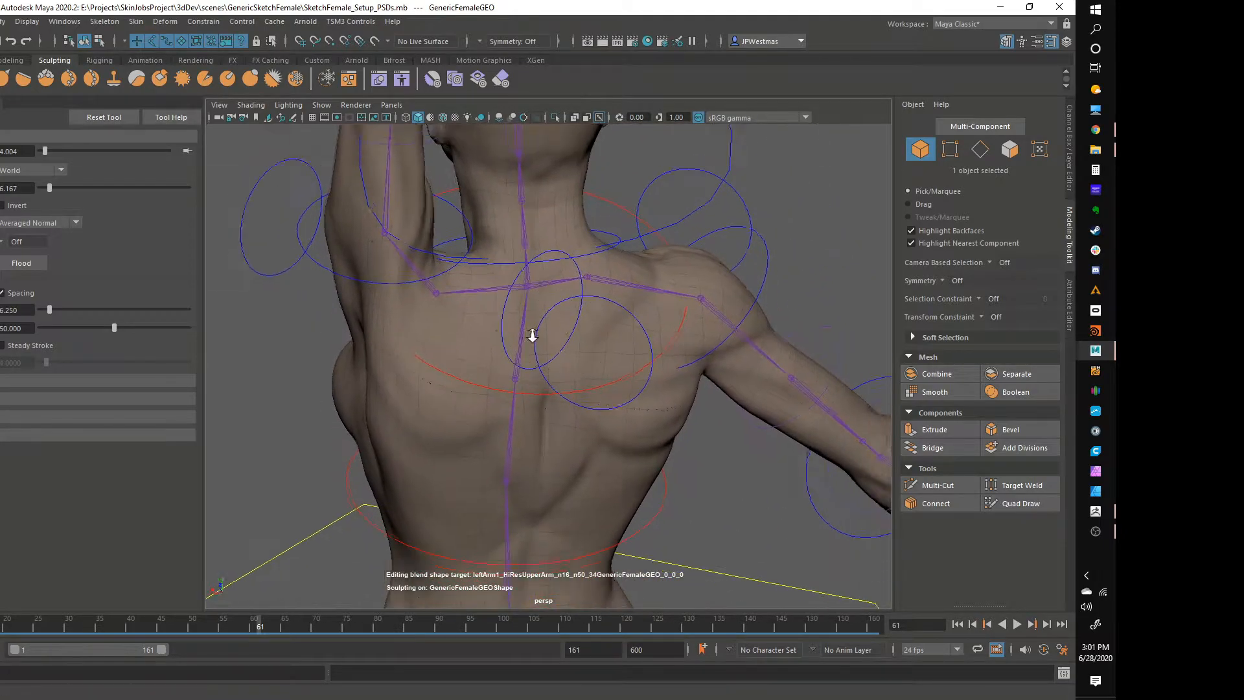
{"action": "left_click_drag", "start_coordinate": [533, 336], "coordinate": [503, 311], "text": "alt"}
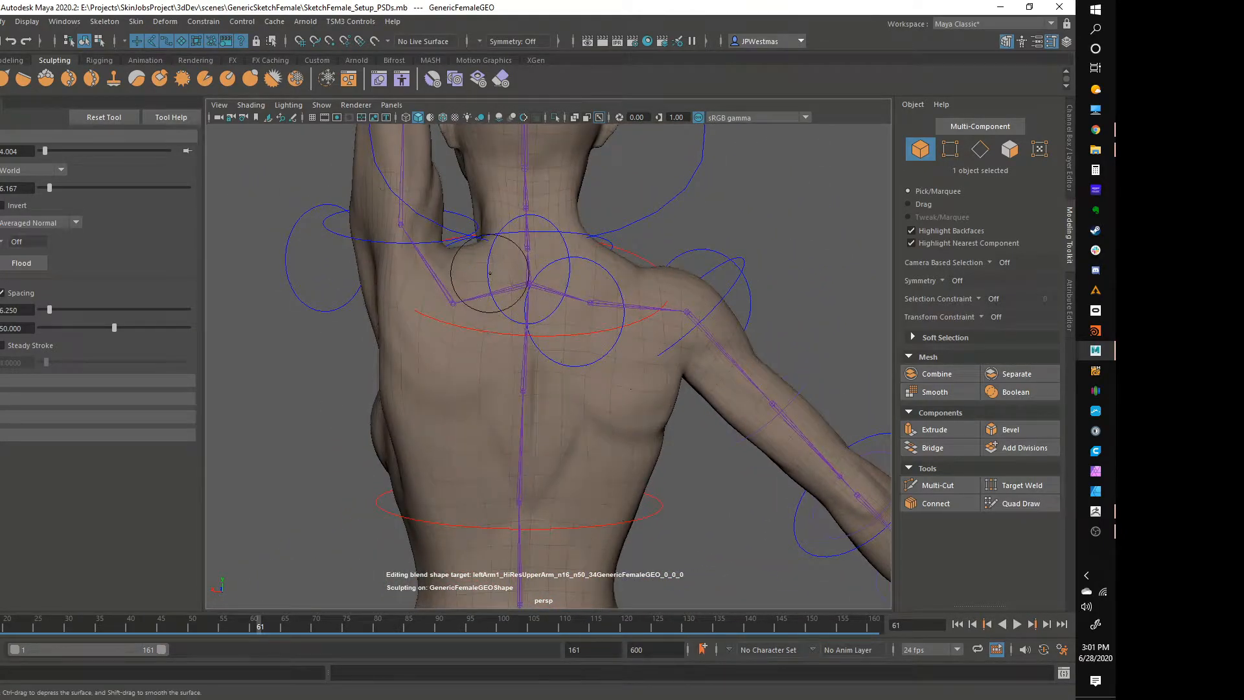
{"action": "mouse_move", "coordinate": [490, 272]}
{"action": "left_mouse_down", "text": "alt"}
{"action": "mouse_move", "coordinate": [430, 278]}
{"action": "mouse_move", "coordinate": [558, 279]}
{"action": "mouse_move", "coordinate": [479, 254]}
{"action": "mouse_move", "coordinate": [482, 295]}
{"action": "left_mouse_up", "text": "alt"}
{"action": "key", "text": "alt+v"}
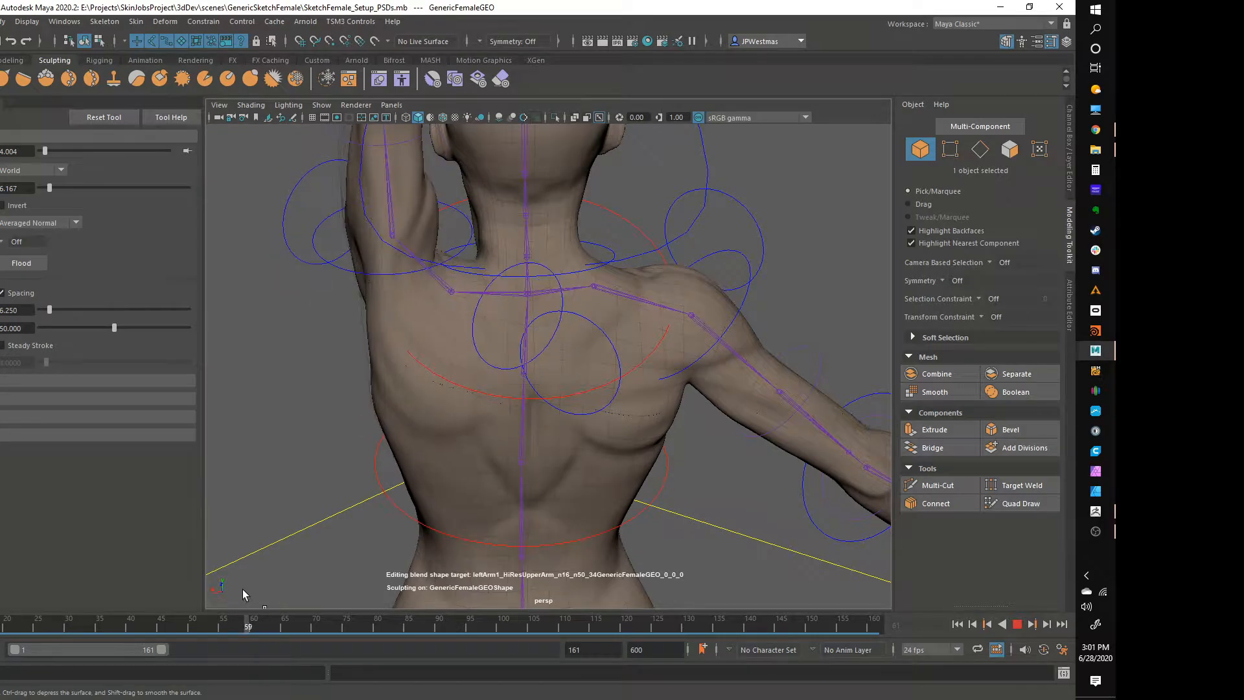
{"action": "key", "text": "Escape"}
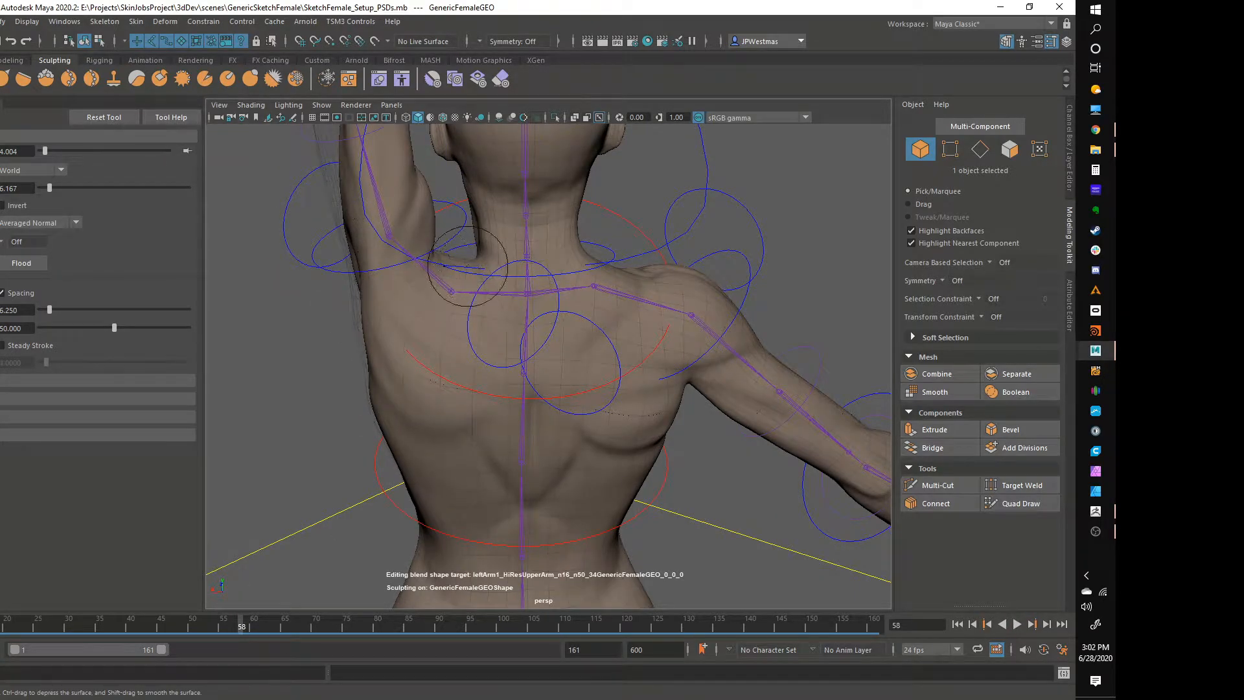
{"action": "mouse_move", "coordinate": [468, 279]}
{"action": "left_mouse_down", "text": "alt"}
{"action": "mouse_move", "coordinate": [570, 342]}
{"action": "mouse_move", "coordinate": [545, 328]}
{"action": "mouse_move", "coordinate": [558, 328]}
{"action": "mouse_move", "coordinate": [425, 337]}
{"action": "mouse_move", "coordinate": [685, 361]}
{"action": "mouse_move", "coordinate": [447, 362]}
{"action": "mouse_move", "coordinate": [583, 280]}
{"action": "mouse_move", "coordinate": [700, 285]}
{"action": "left_mouse_up", "text": "alt"}
{"action": "middle_click_drag", "start_coordinate": [739, 264], "coordinate": [685, 340], "text": "alt"}
{"action": "left_click_drag", "start_coordinate": [685, 340], "coordinate": [670, 352], "text": "alt"}
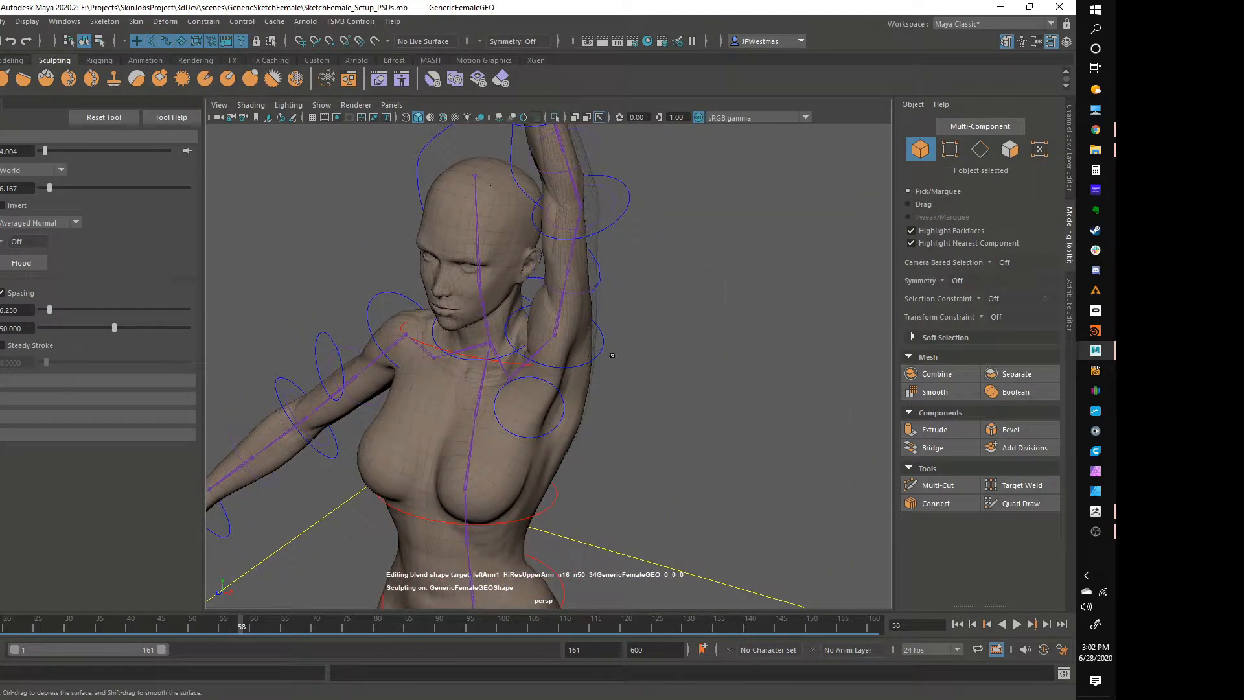
Leave the Sculpt tool and return the animation to frame 1 with the arms lowered.
{"action": "key", "text": "q"}
{"action": "mouse_move", "coordinate": [656, 477]}
{"action": "left_mouse_down", "text": "alt"}
{"action": "mouse_move", "coordinate": [627, 423]}
{"action": "mouse_move", "coordinate": [663, 386]}
{"action": "left_mouse_up", "text": "alt"}
{"action": "right_click_drag", "start_coordinate": [660, 390], "coordinate": [639, 361], "text": "alt"}
{"action": "middle_click_drag", "start_coordinate": [639, 362], "coordinate": [644, 428], "text": "alt"}
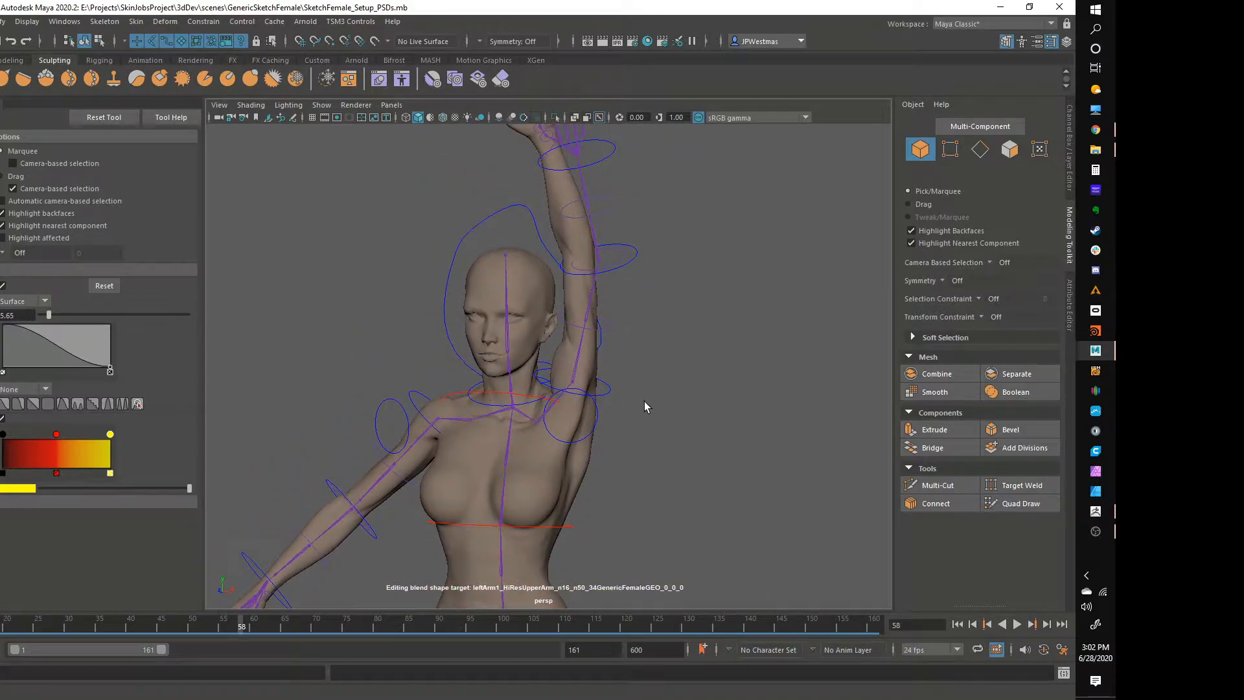
{"action": "left_click_drag", "start_coordinate": [645, 402], "coordinate": [639, 391], "text": "alt"}
{"action": "left_click_drag", "start_coordinate": [320, 621], "coordinate": [0, 558]}
{"action": "middle_click_drag", "start_coordinate": [576, 448], "coordinate": [617, 328], "text": "alt"}
{"action": "left_click_drag", "start_coordinate": [616, 328], "coordinate": [586, 363], "text": "alt"}
{"action": "middle_click_drag", "start_coordinate": [566, 320], "coordinate": [558, 366], "text": "alt"}
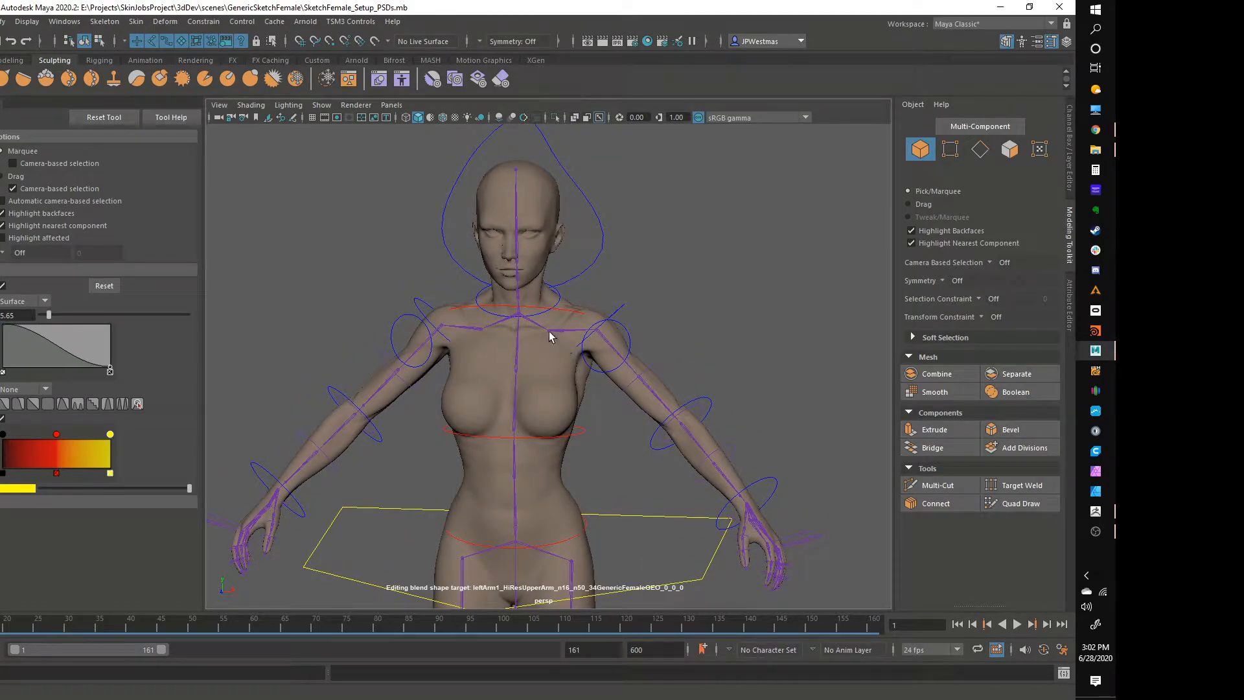
Select the body mesh, turn off editing of the ShoulderBend pose shape, and shrink the Pose Editor beside the model.
{"action": "right_click_drag", "start_coordinate": [549, 337], "coordinate": [558, 325], "text": "alt"}
{"action": "left_click_drag", "start_coordinate": [558, 325], "coordinate": [497, 355], "text": "alt"}
{"action": "left_click", "coordinate": [537, 348]}
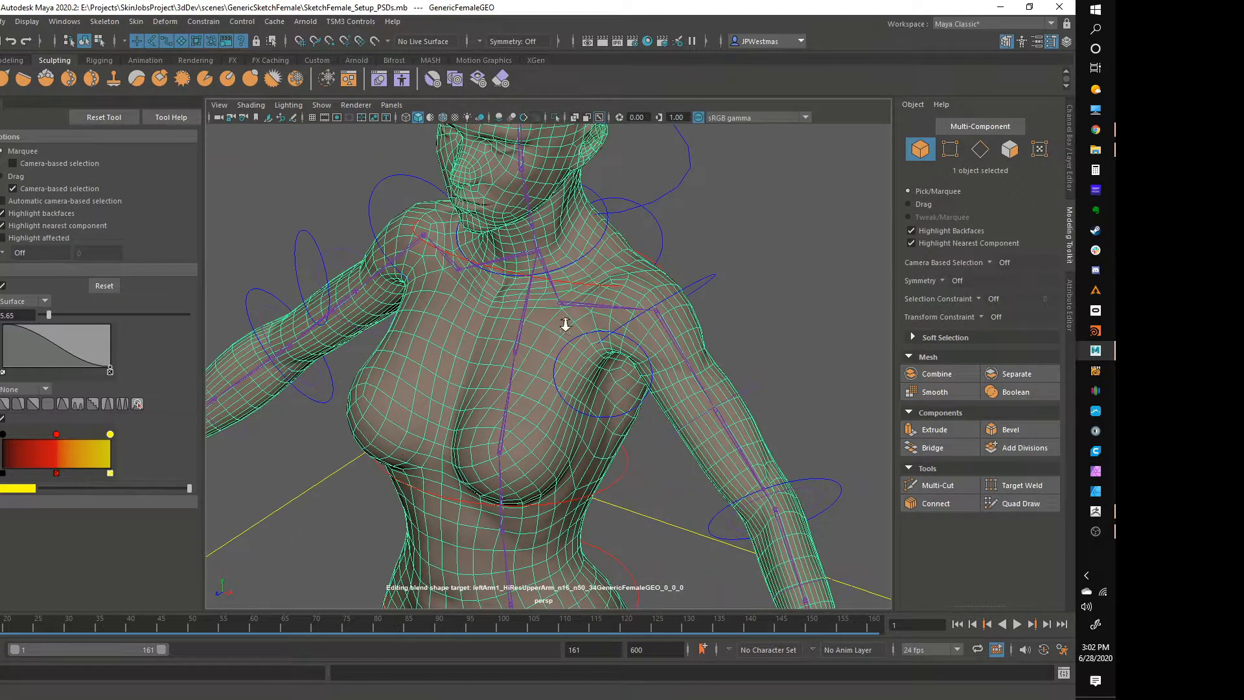
{"action": "right_click_drag", "start_coordinate": [565, 324], "coordinate": [642, 302], "text": "alt"}
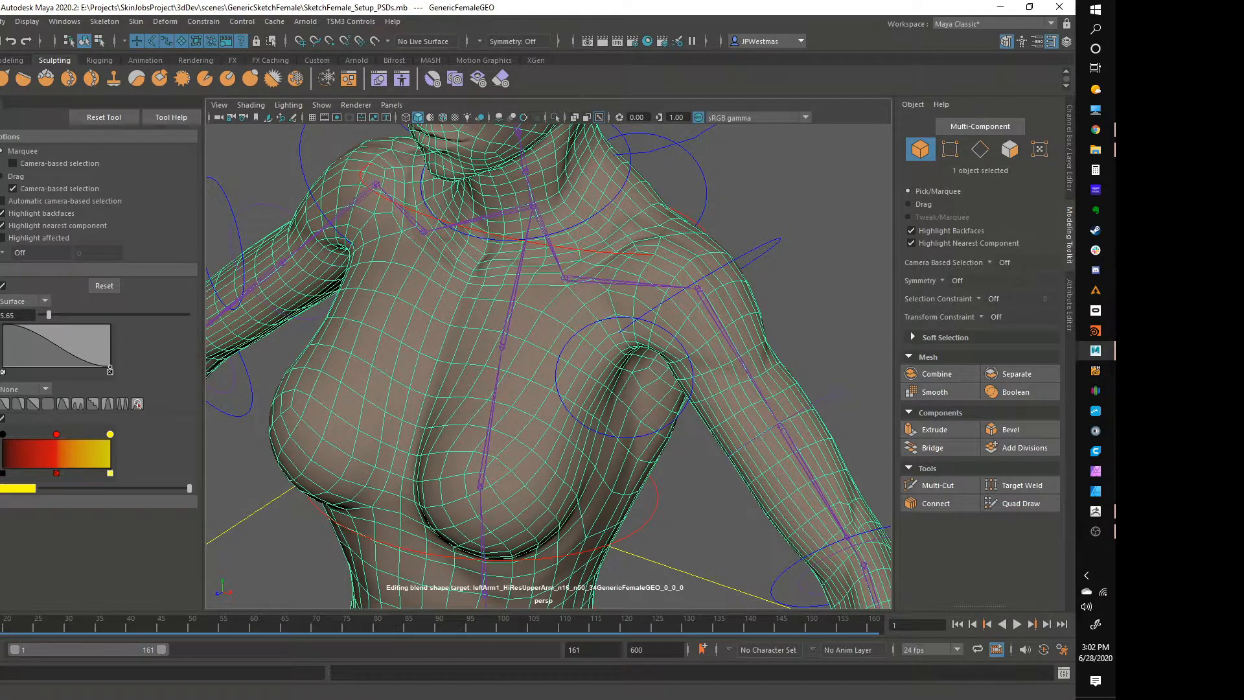
{"action": "left_click", "coordinate": [6, 674]}
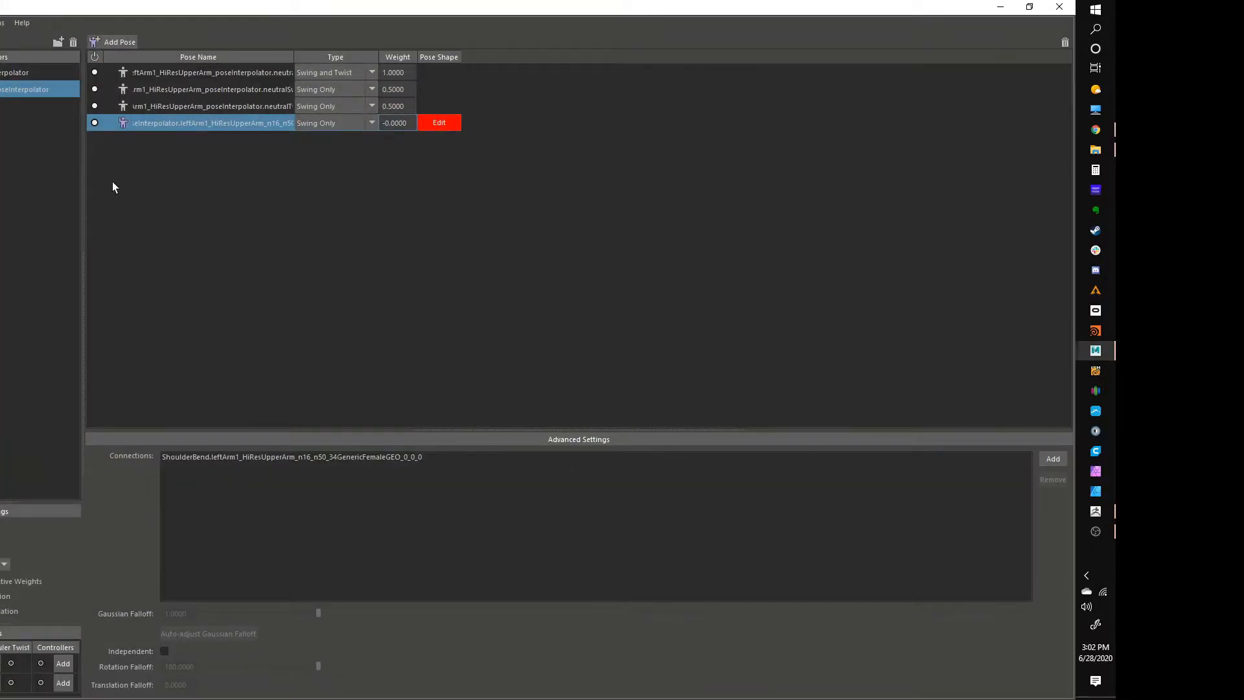
{"action": "left_click", "coordinate": [439, 123]}
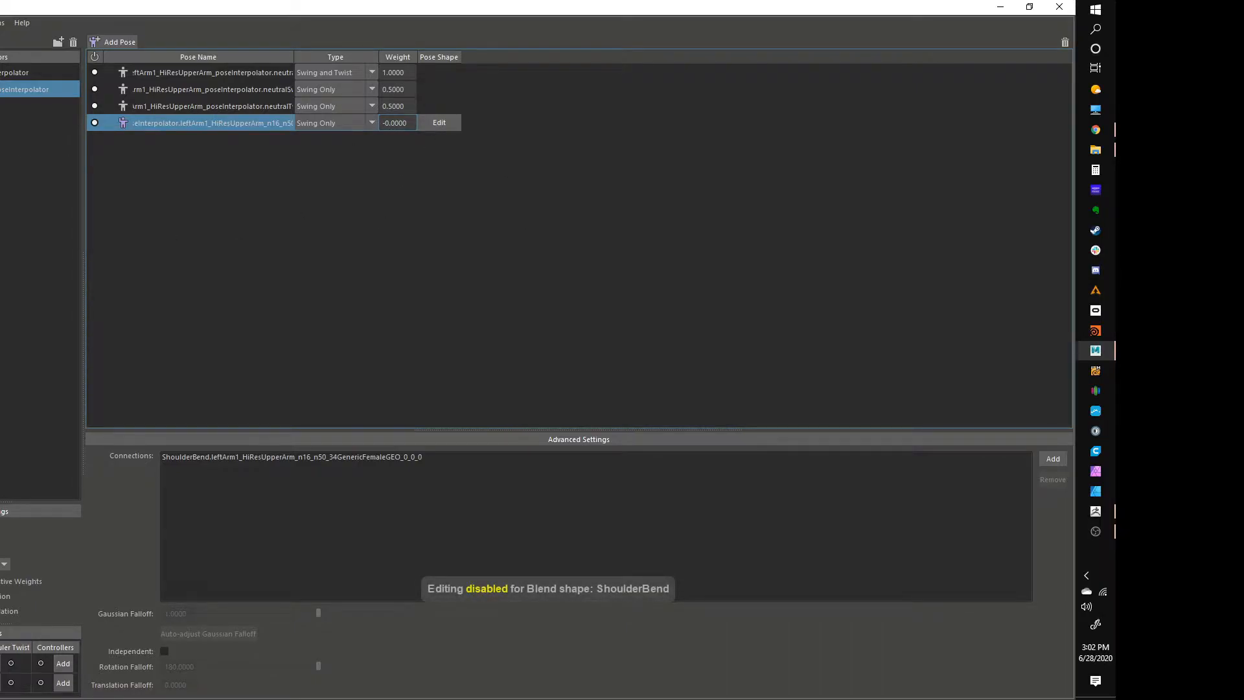
{"action": "left_click", "coordinate": [1030, 6]}
Create a new pose interpolator for the left clavicle joint, with the joint and body mesh selected.
{"action": "left_click_drag", "start_coordinate": [706, 341], "coordinate": [783, 312], "text": "alt"}
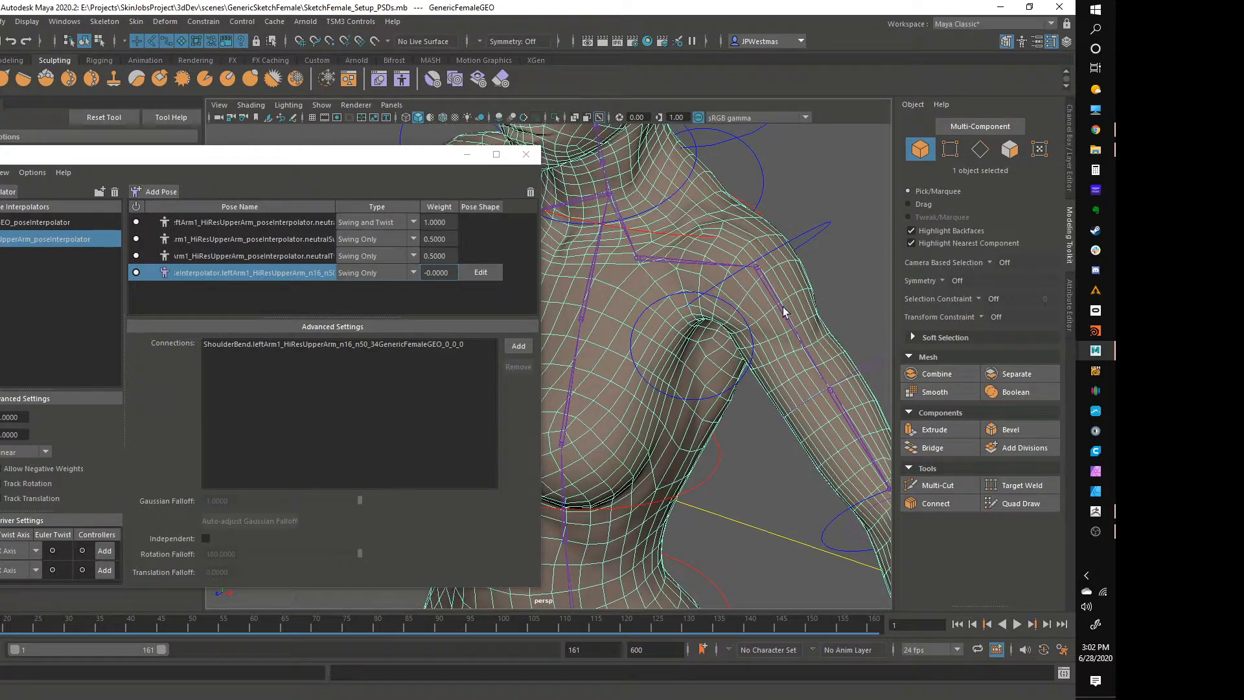
{"action": "left_click", "coordinate": [696, 266]}
{"action": "left_click", "coordinate": [599, 326], "text": "shift"}
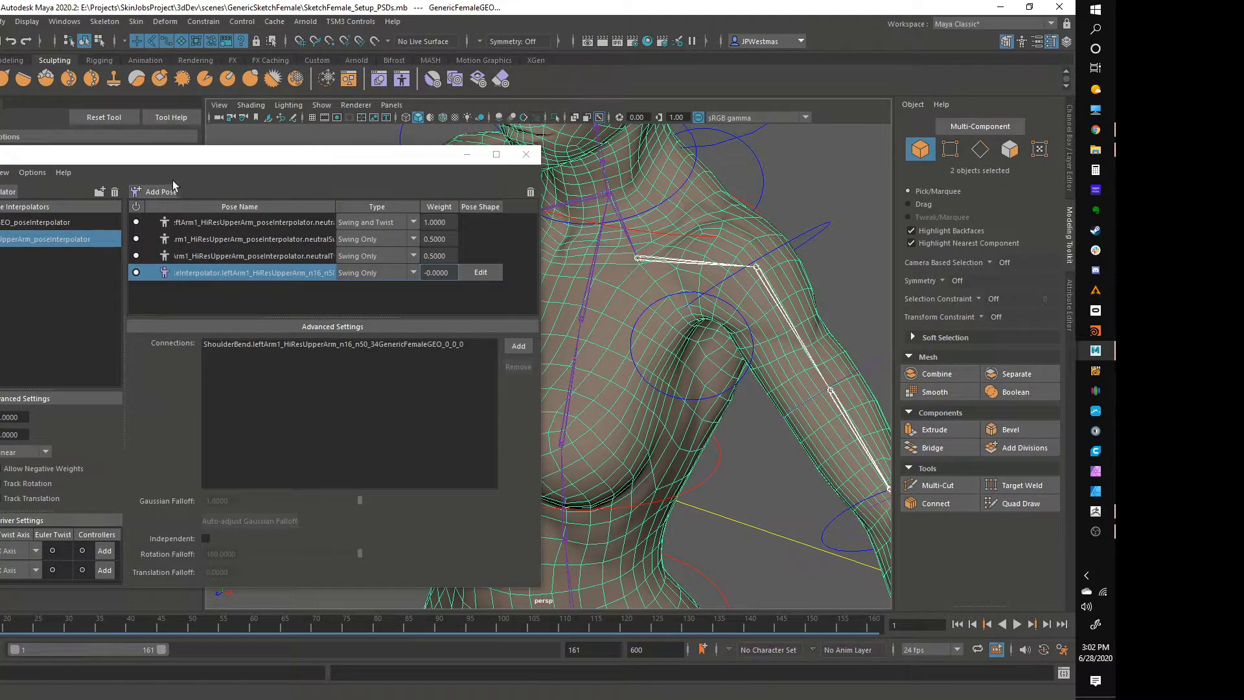
{"action": "left_click", "coordinate": [1, 188]}
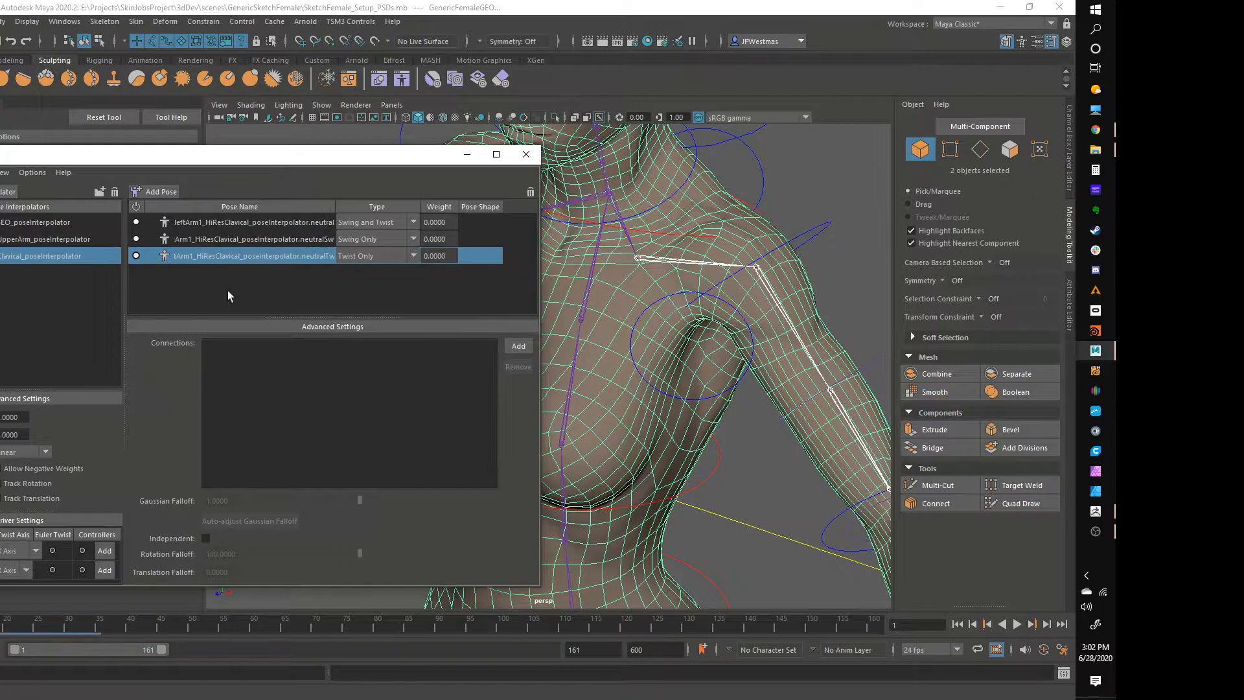
Set the clavicle interpolator's neutral twist pose to Swing Only and review the poses of all three interpolators.
{"action": "left_click", "coordinate": [374, 256]}
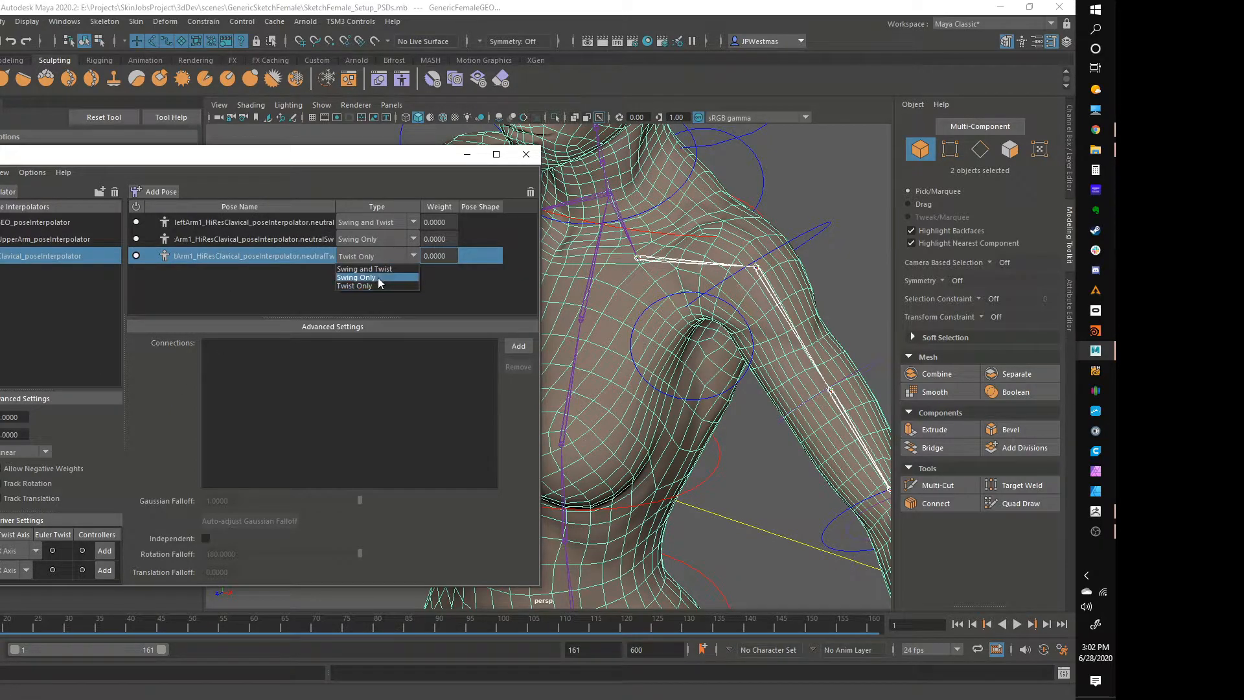
{"action": "left_click", "coordinate": [377, 278]}
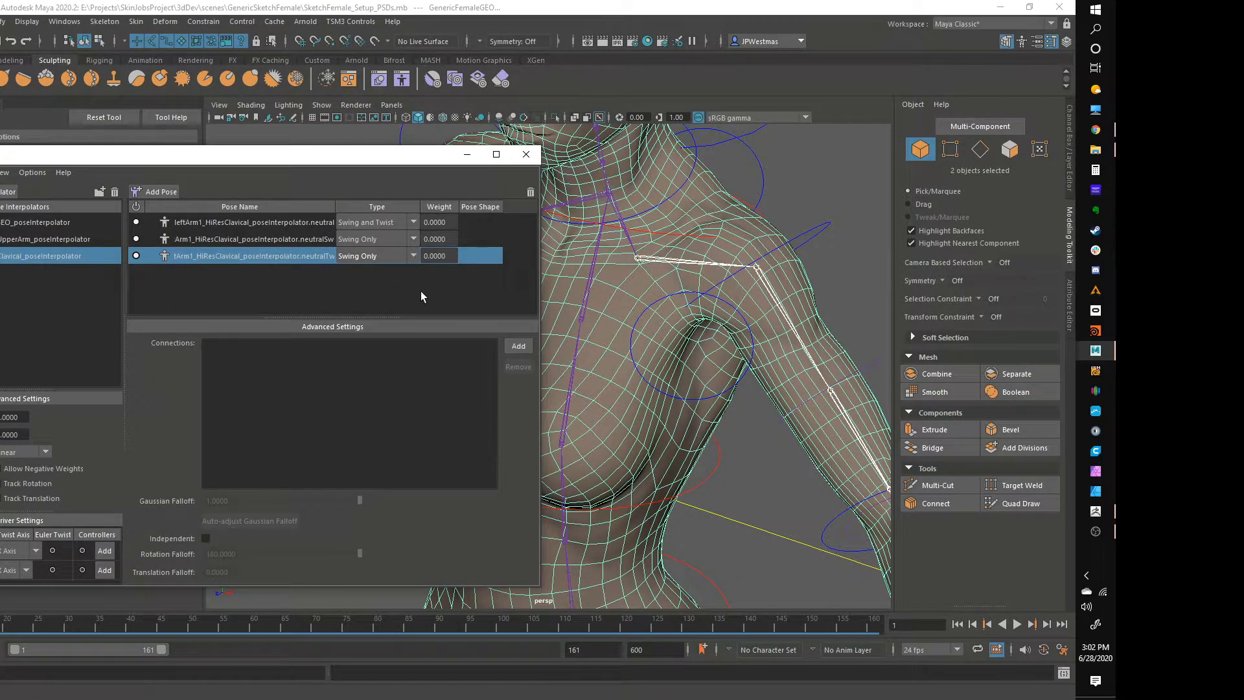
{"action": "left_click", "coordinate": [37, 223]}
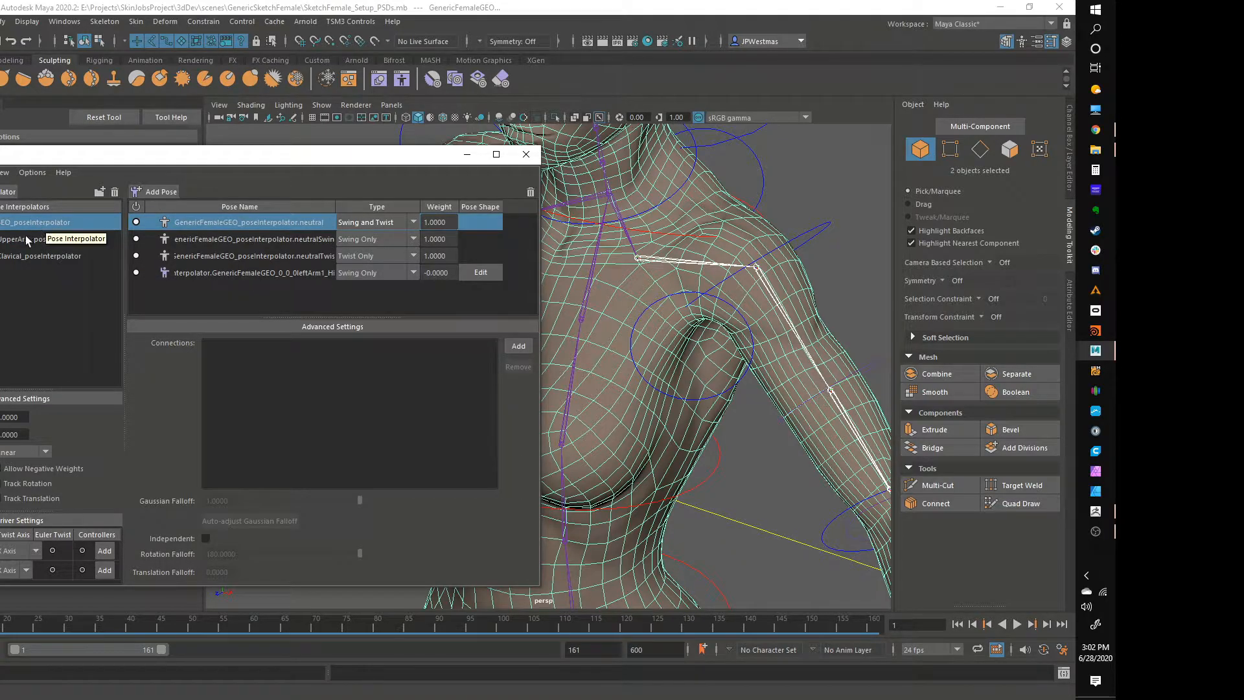
{"action": "left_click", "coordinate": [28, 239]}
{"action": "left_click", "coordinate": [36, 256]}
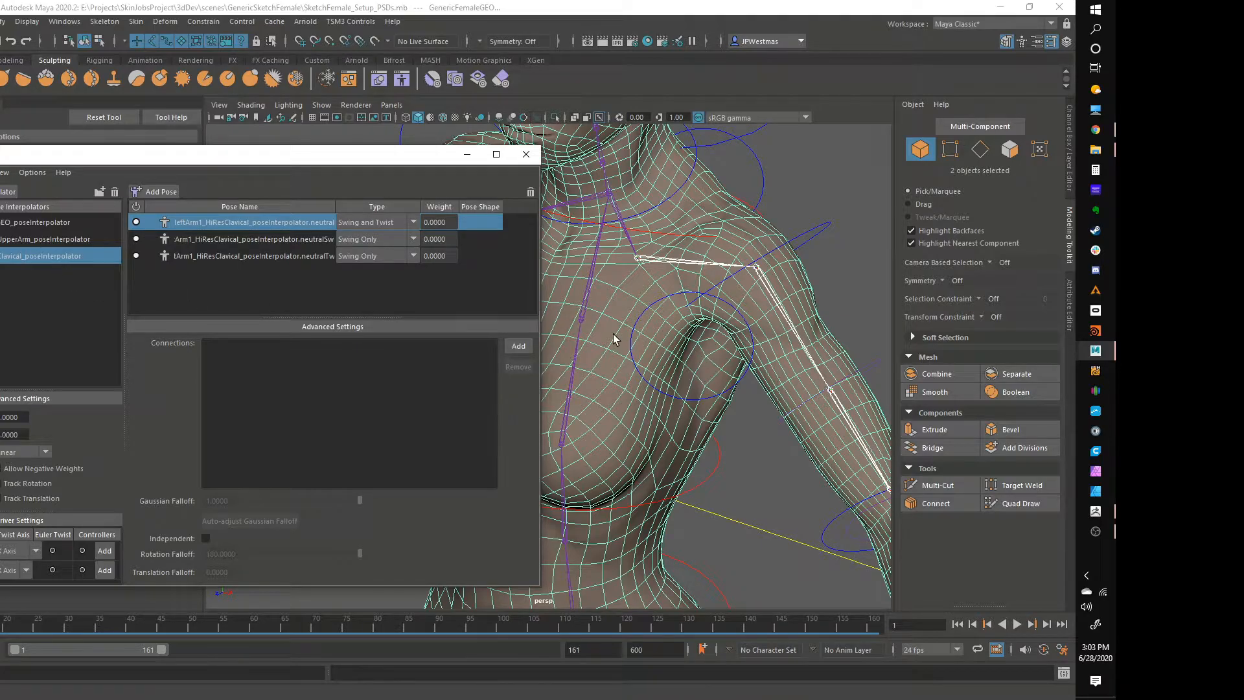
Add a clavicle pose at frame 61 and create its pose shape in a new blend shape deformer named ClavicleBend.
{"action": "left_click", "coordinate": [122, 647]}
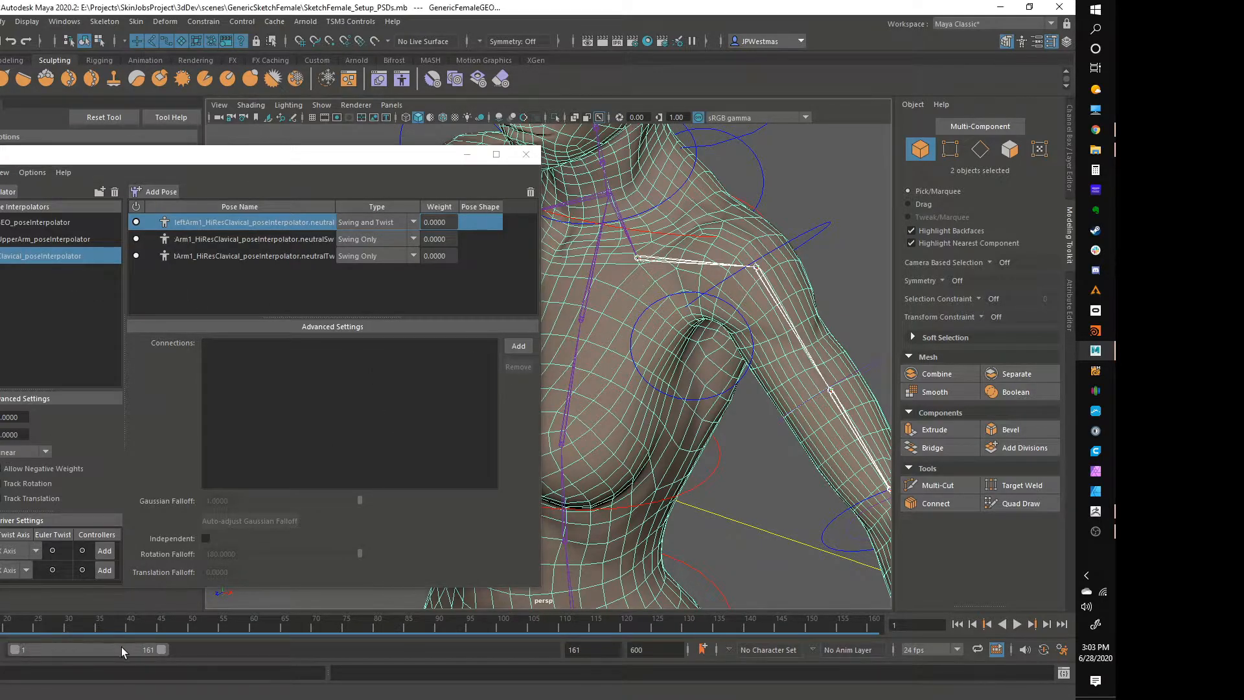
{"action": "left_click_drag", "start_coordinate": [80, 627], "coordinate": [254, 644]}
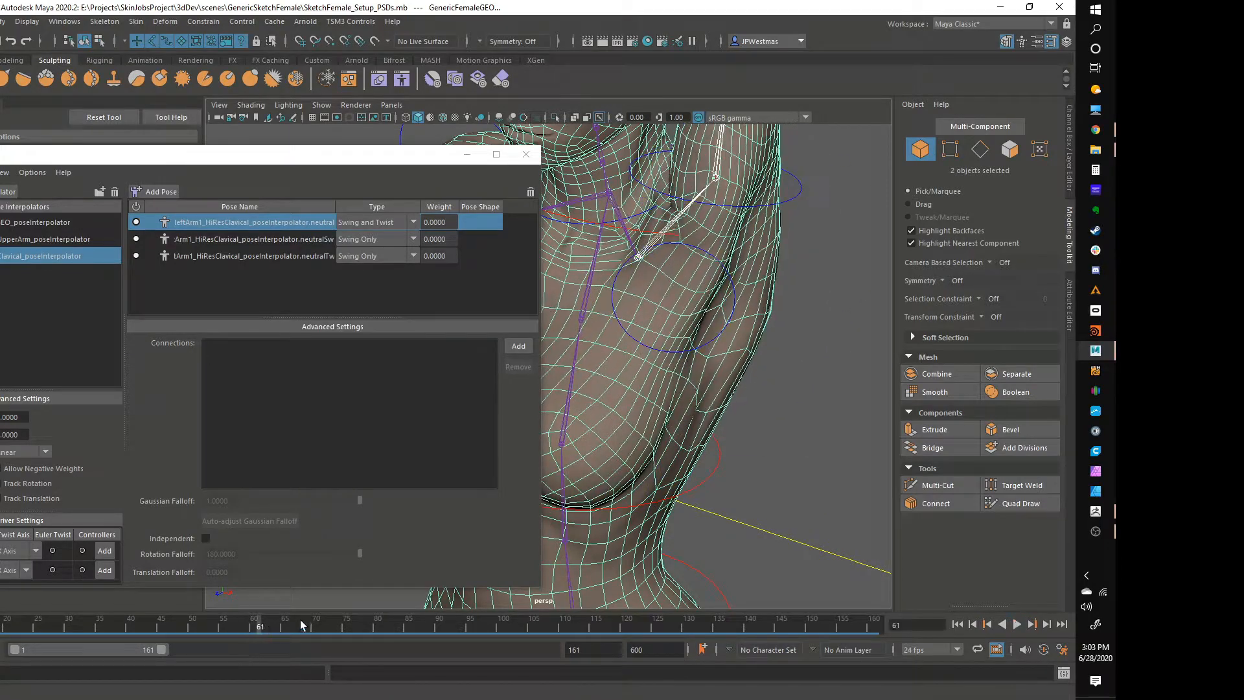
{"action": "left_click_drag", "start_coordinate": [645, 366], "coordinate": [684, 375], "text": "alt"}
{"action": "middle_click_drag", "start_coordinate": [683, 375], "coordinate": [713, 442], "text": "alt"}
{"action": "right_click_drag", "start_coordinate": [714, 441], "coordinate": [736, 448], "text": "alt"}
{"action": "mouse_move", "coordinate": [736, 447]}
{"action": "middle_mouse_down", "text": "alt"}
{"action": "mouse_move", "coordinate": [776, 523]}
{"action": "mouse_move", "coordinate": [717, 444]}
{"action": "middle_mouse_up", "text": "alt"}
{"action": "mouse_move", "coordinate": [739, 420]}
{"action": "left_mouse_down", "text": "alt"}
{"action": "mouse_move", "coordinate": [726, 447]}
{"action": "mouse_move", "coordinate": [706, 406]}
{"action": "mouse_move", "coordinate": [713, 415]}
{"action": "mouse_move", "coordinate": [675, 430]}
{"action": "mouse_move", "coordinate": [741, 407]}
{"action": "mouse_move", "coordinate": [715, 420]}
{"action": "left_mouse_up", "text": "alt"}
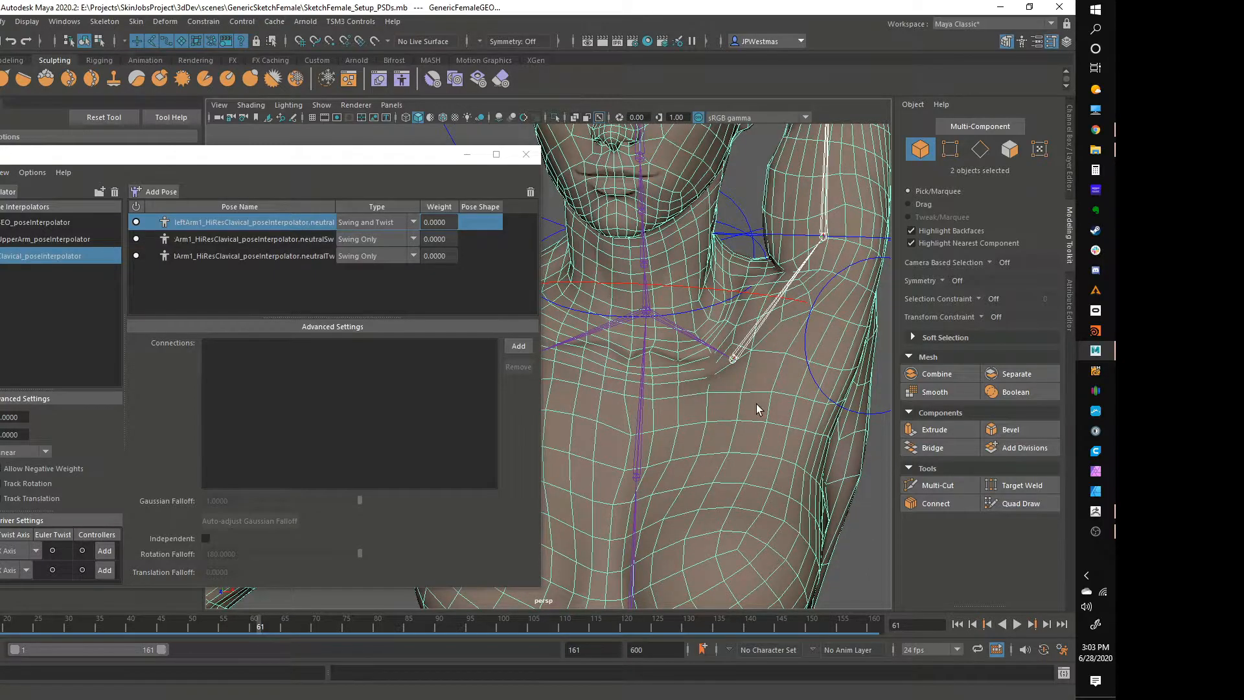
{"action": "left_click", "coordinate": [170, 193]}
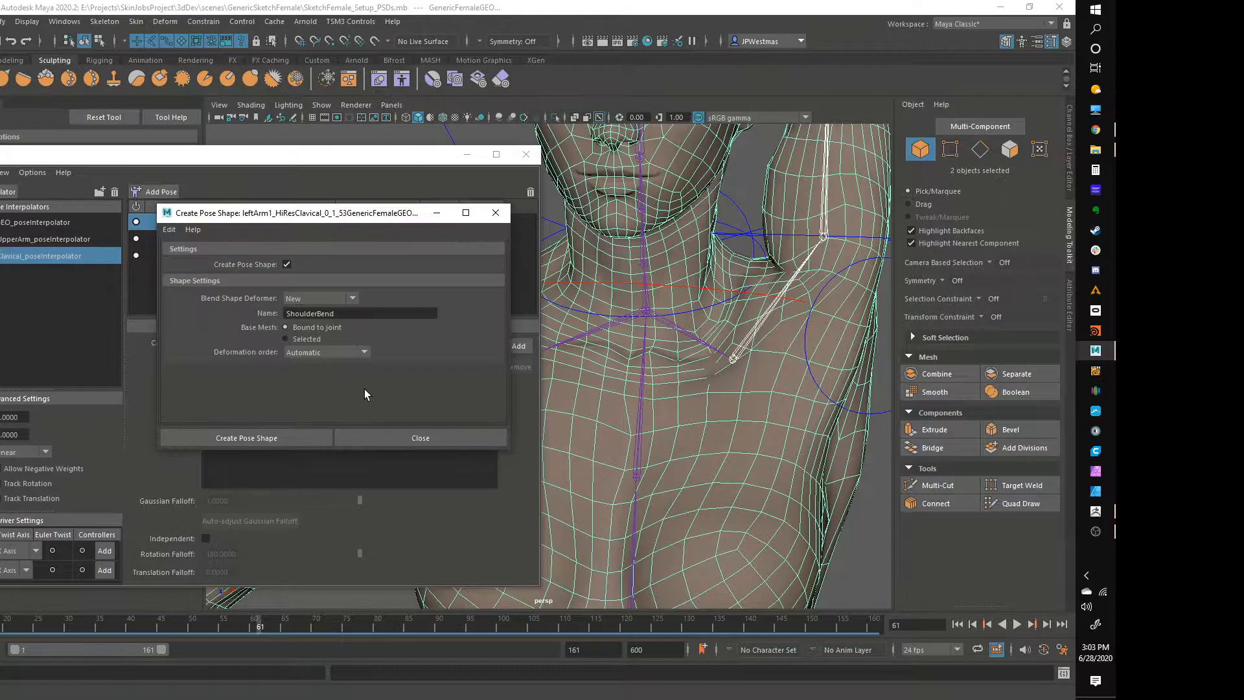
{"action": "left_click", "coordinate": [332, 314]}
{"action": "type", "text": "Cla"}
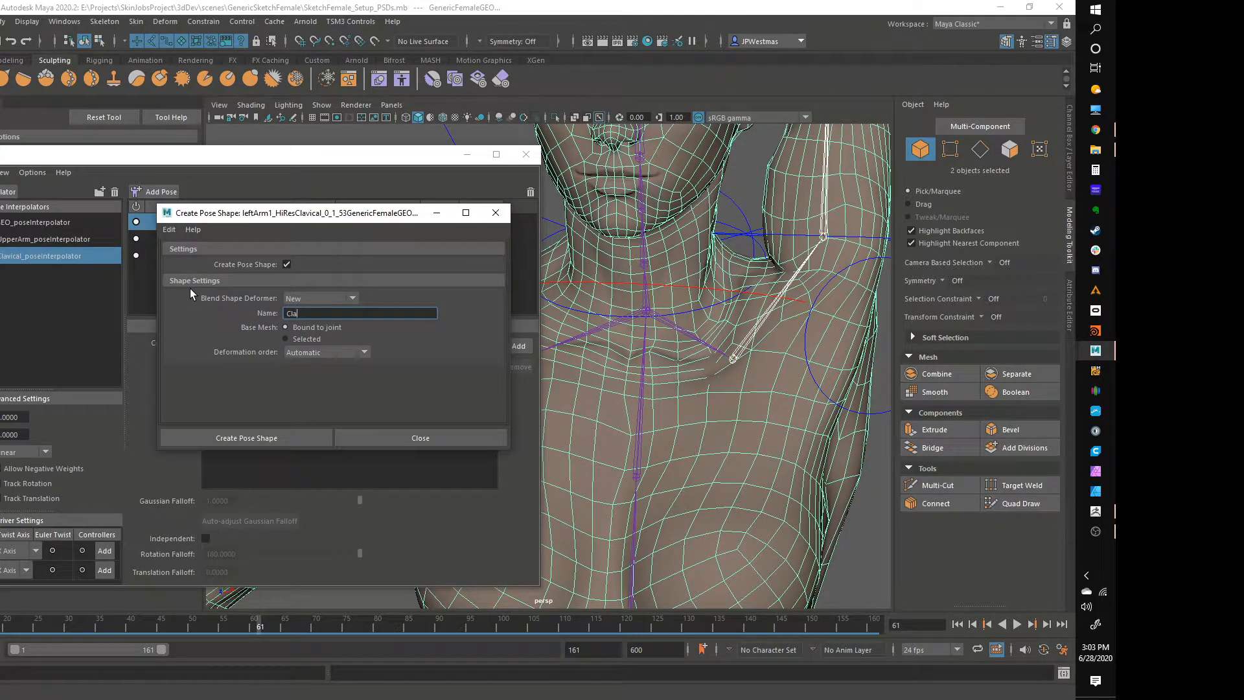
{"action": "type", "text": "vicleBend"}
{"action": "left_click", "coordinate": [226, 442]}
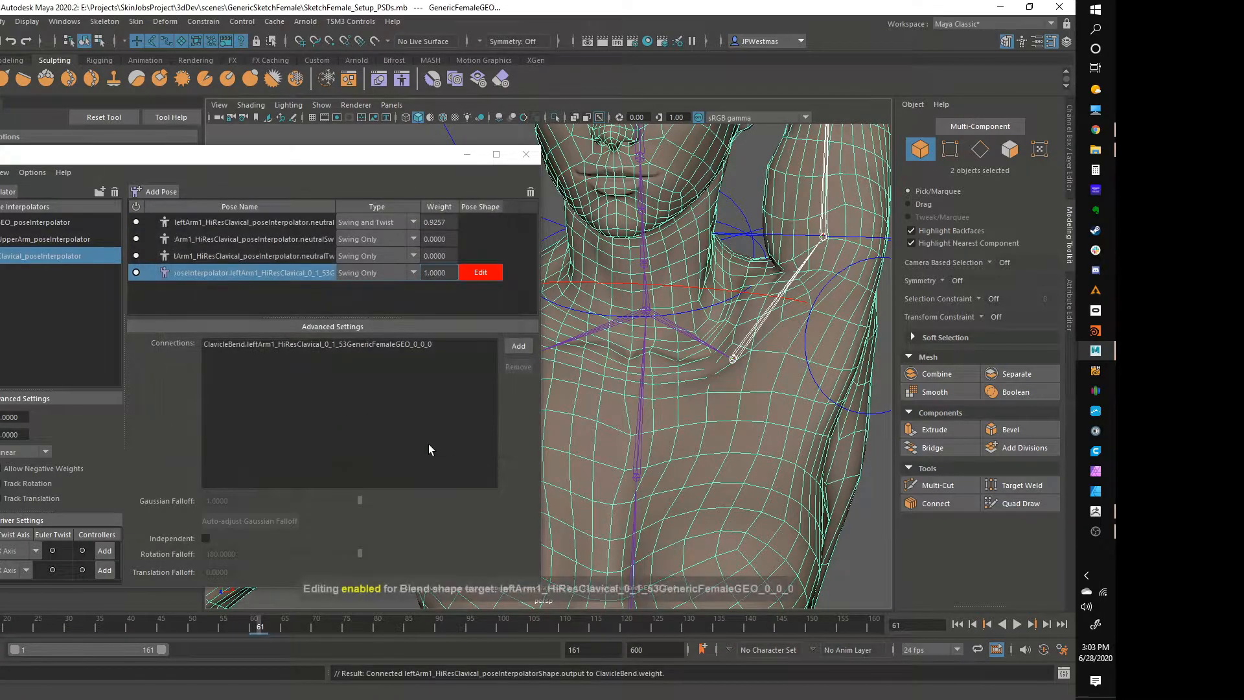
Switch the body mesh to vertex mode and move a soft-selected vertex near the left collarbone to reshape the crease.
{"action": "right_click_drag", "start_coordinate": [779, 393], "coordinate": [759, 389], "text": "alt"}
{"action": "middle_click_drag", "start_coordinate": [759, 389], "coordinate": [737, 356], "text": "alt"}
{"action": "left_click_drag", "start_coordinate": [737, 355], "coordinate": [689, 337], "text": "alt"}
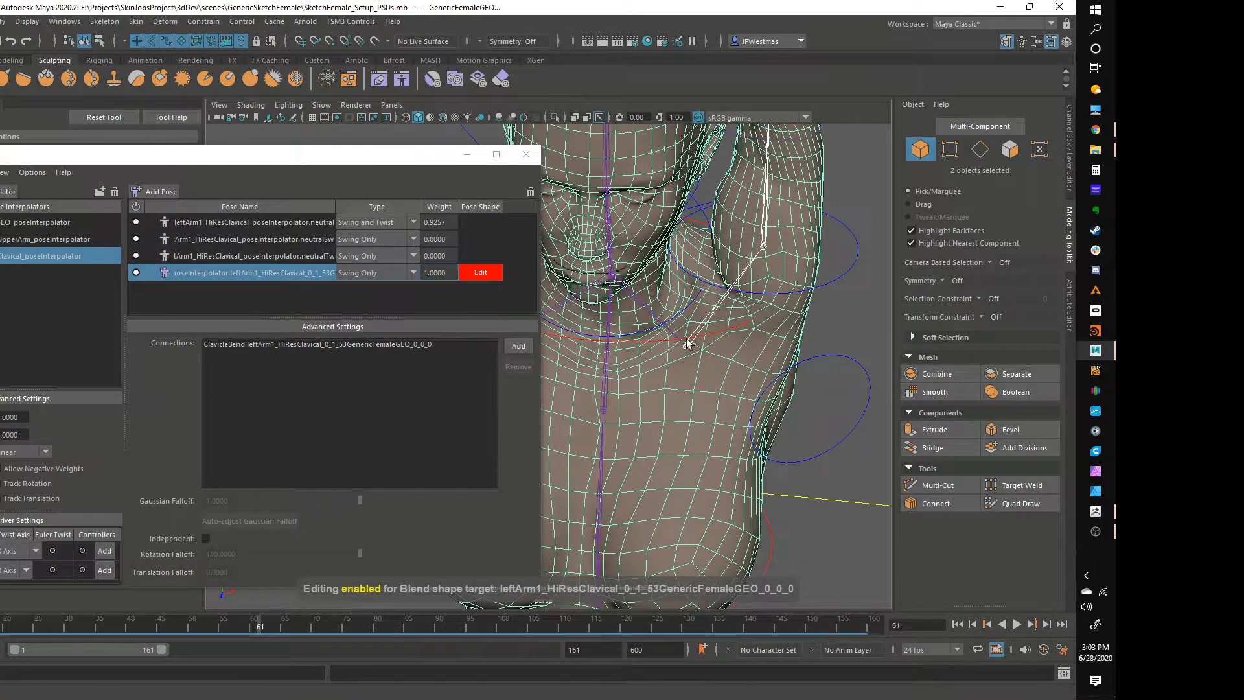
{"action": "right_click_drag", "start_coordinate": [689, 337], "coordinate": [767, 368], "text": "alt"}
{"action": "left_click_drag", "start_coordinate": [766, 368], "coordinate": [685, 409], "text": "alt"}
{"action": "left_click", "coordinate": [751, 430]}
{"action": "right_click_drag", "start_coordinate": [738, 330], "coordinate": [693, 328]}
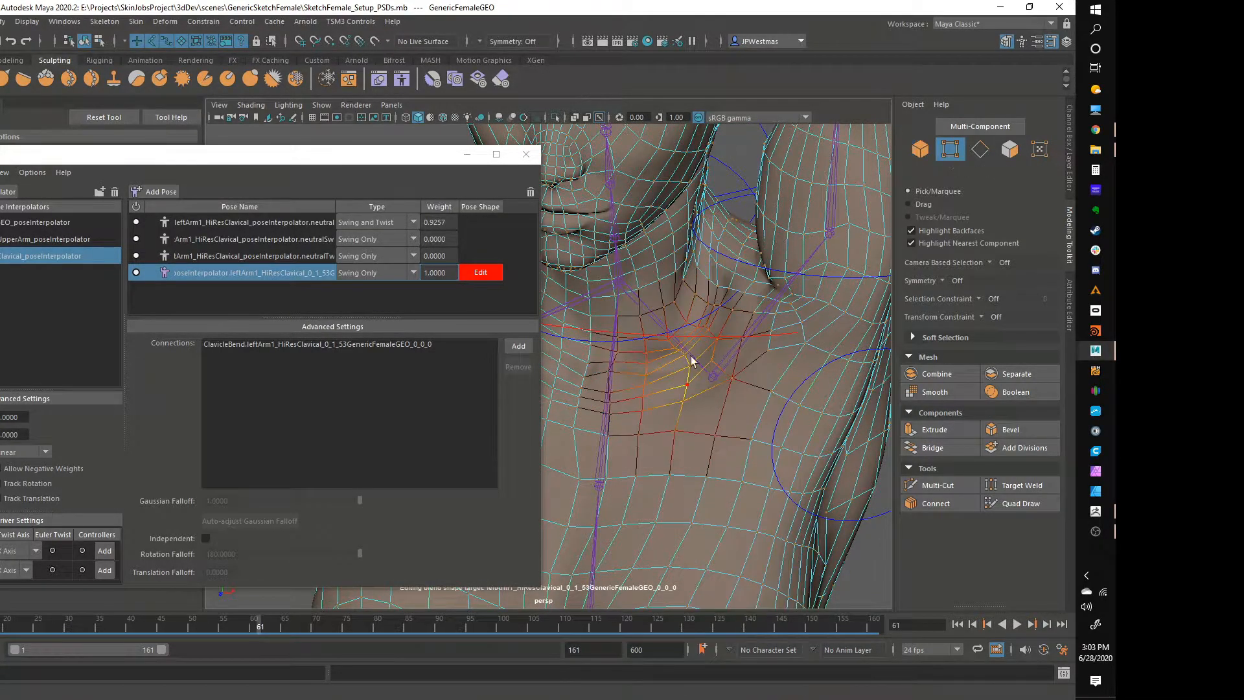
{"action": "left_click", "coordinate": [687, 367]}
{"action": "left_click_drag", "start_coordinate": [744, 417], "coordinate": [728, 367], "text": "alt"}
{"action": "key", "text": "w"}
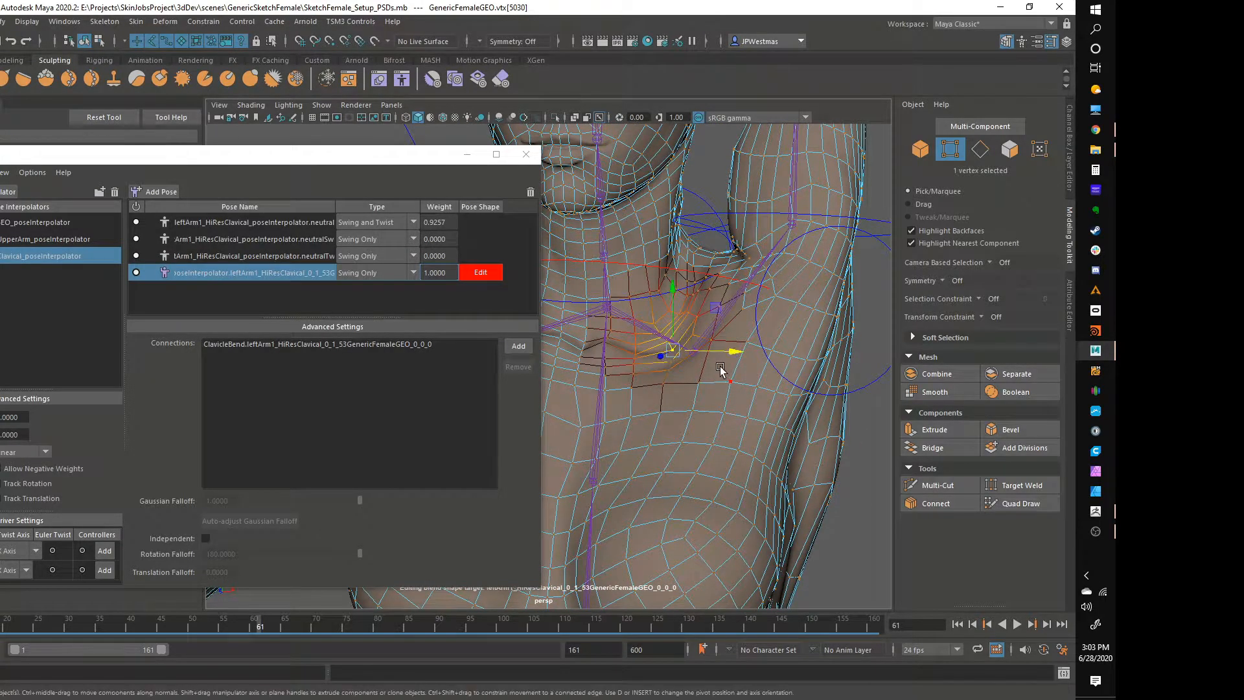
{"action": "mouse_move", "coordinate": [681, 313]}
{"action": "left_mouse_down"}
{"action": "mouse_move", "coordinate": [674, 278]}
{"action": "mouse_move", "coordinate": [671, 311]}
{"action": "left_mouse_up"}
Shift individual vertices up and down along the front of the left collarbone to even out the crease.
{"action": "left_click", "coordinate": [711, 331]}
{"action": "mouse_move", "coordinate": [717, 308]}
{"action": "left_mouse_down"}
{"action": "mouse_move", "coordinate": [716, 271]}
{"action": "mouse_move", "coordinate": [717, 332]}
{"action": "left_mouse_up"}
{"action": "left_click", "coordinate": [693, 303]}
{"action": "left_click", "coordinate": [669, 326]}
{"action": "left_click_drag", "start_coordinate": [702, 326], "coordinate": [699, 348], "text": "alt"}
{"action": "right_click_drag", "start_coordinate": [699, 347], "coordinate": [802, 366], "text": "alt"}
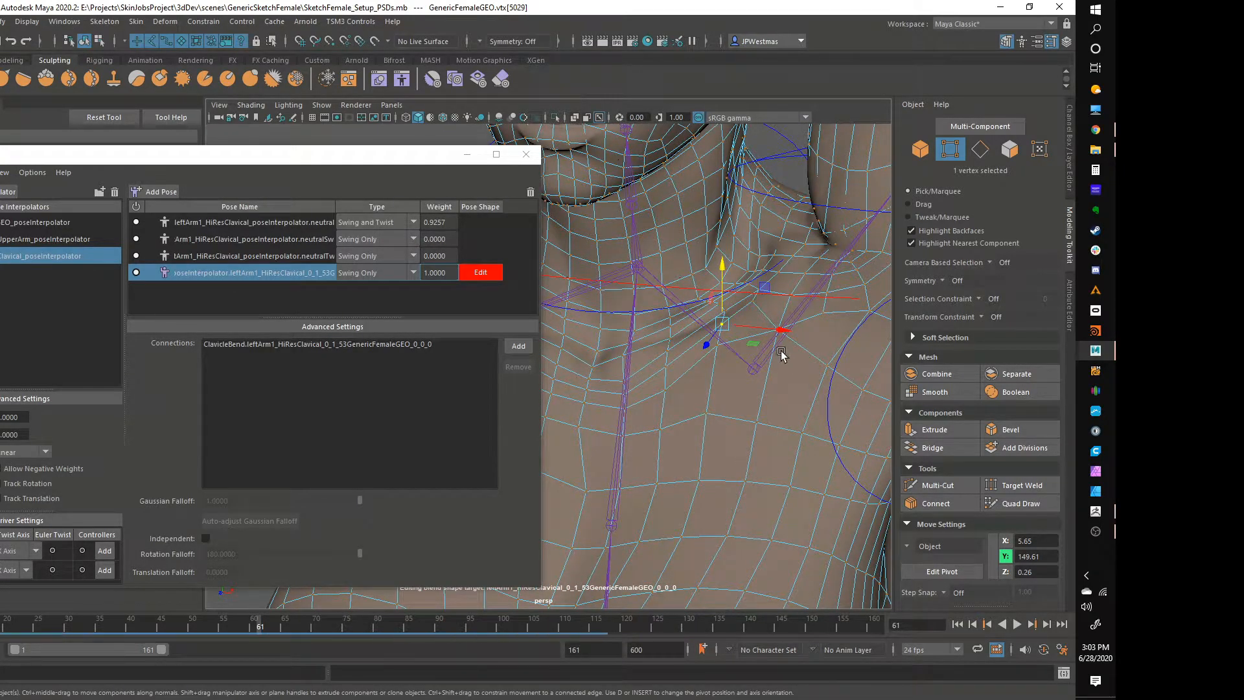
{"action": "key", "text": "q"}
{"action": "key", "text": "w"}
{"action": "left_click_drag", "start_coordinate": [778, 275], "coordinate": [777, 254]}
{"action": "mouse_move", "coordinate": [732, 326]}
{"action": "left_mouse_down", "text": "alt"}
{"action": "mouse_move", "coordinate": [759, 313]}
{"action": "mouse_move", "coordinate": [741, 320]}
{"action": "left_mouse_up", "text": "alt"}
{"action": "left_click", "coordinate": [727, 316]}
{"action": "left_click_drag", "start_coordinate": [725, 267], "coordinate": [725, 279]}
Select four vertices at the base of the neck's left side and raise them with a resized soft selection.
{"action": "left_click_drag", "start_coordinate": [724, 279], "coordinate": [756, 286], "text": "alt"}
{"action": "left_click", "coordinate": [685, 323]}
{"action": "left_click_drag", "start_coordinate": [751, 225], "coordinate": [751, 220]}
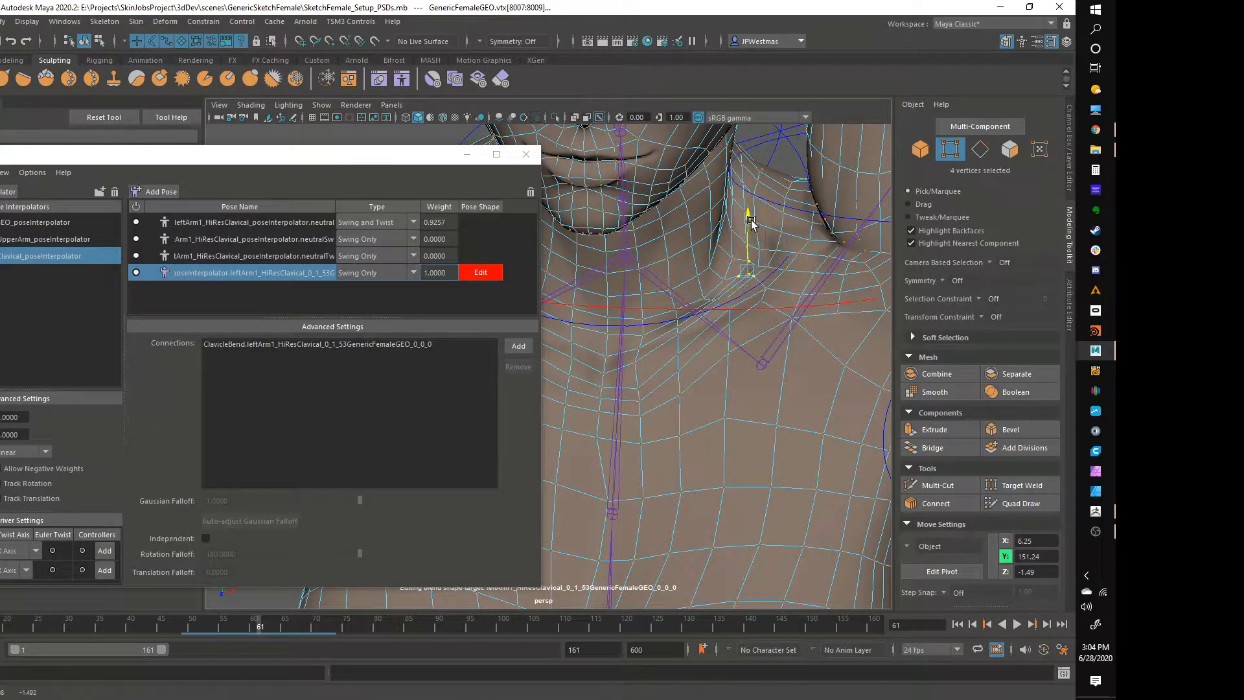
{"action": "key", "text": "ctrl+z"}
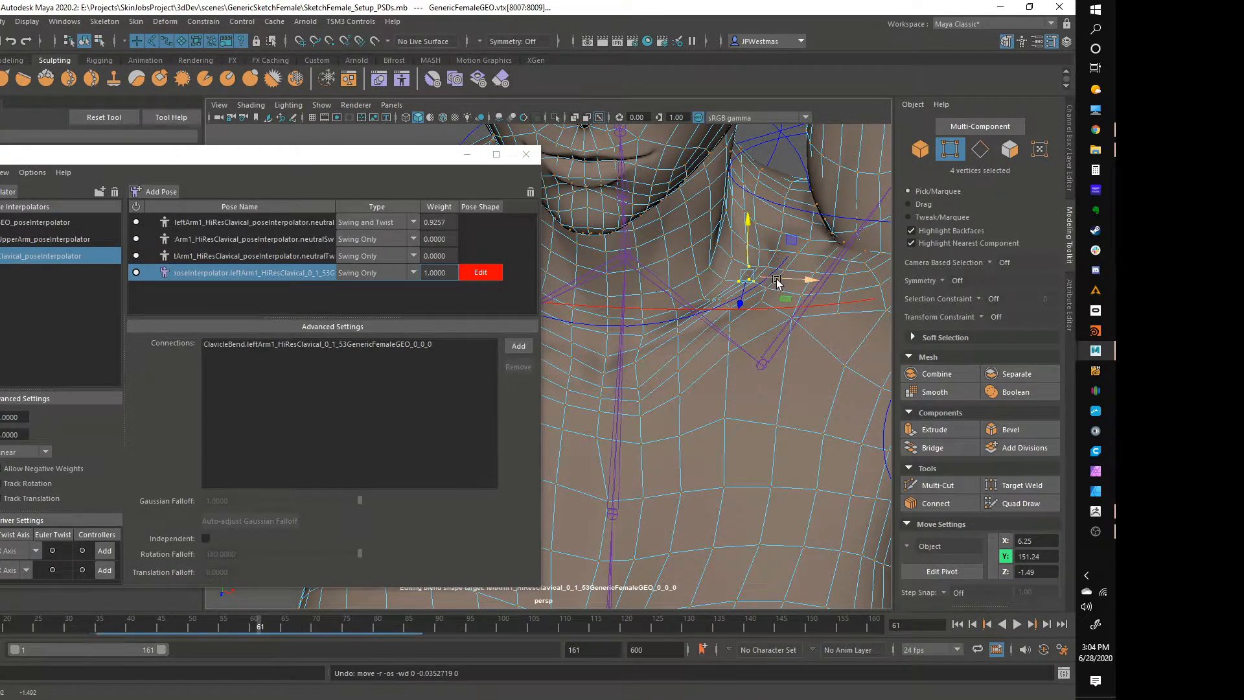
{"action": "key", "text": "b"}
{"action": "left_click_drag", "start_coordinate": [767, 279], "coordinate": [739, 275]}
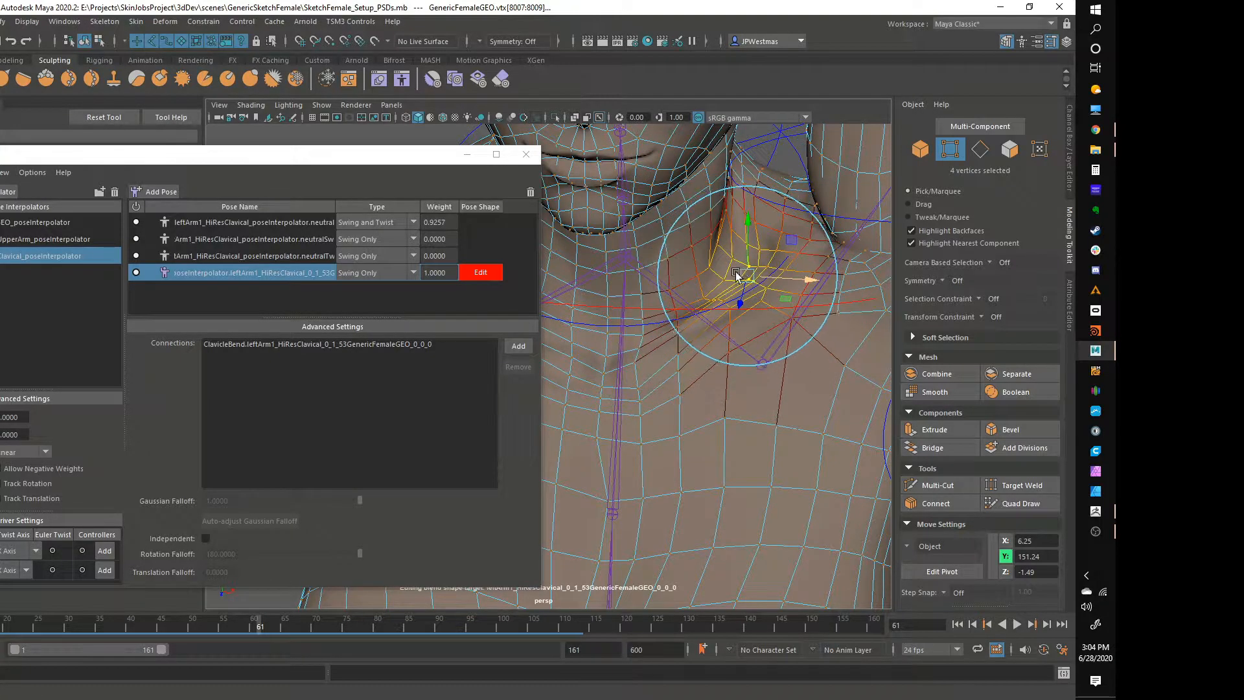
{"action": "left_click_drag", "start_coordinate": [745, 230], "coordinate": [747, 213]}
Raise two vertices on the back of the left shoulder, beside the gap between the neck and the raised arm.
{"action": "left_click_drag", "start_coordinate": [776, 273], "coordinate": [560, 320], "text": "alt"}
{"action": "middle_click_drag", "start_coordinate": [560, 320], "coordinate": [912, 316], "text": "alt"}
{"action": "left_click_drag", "start_coordinate": [794, 312], "coordinate": [765, 338], "text": "alt"}
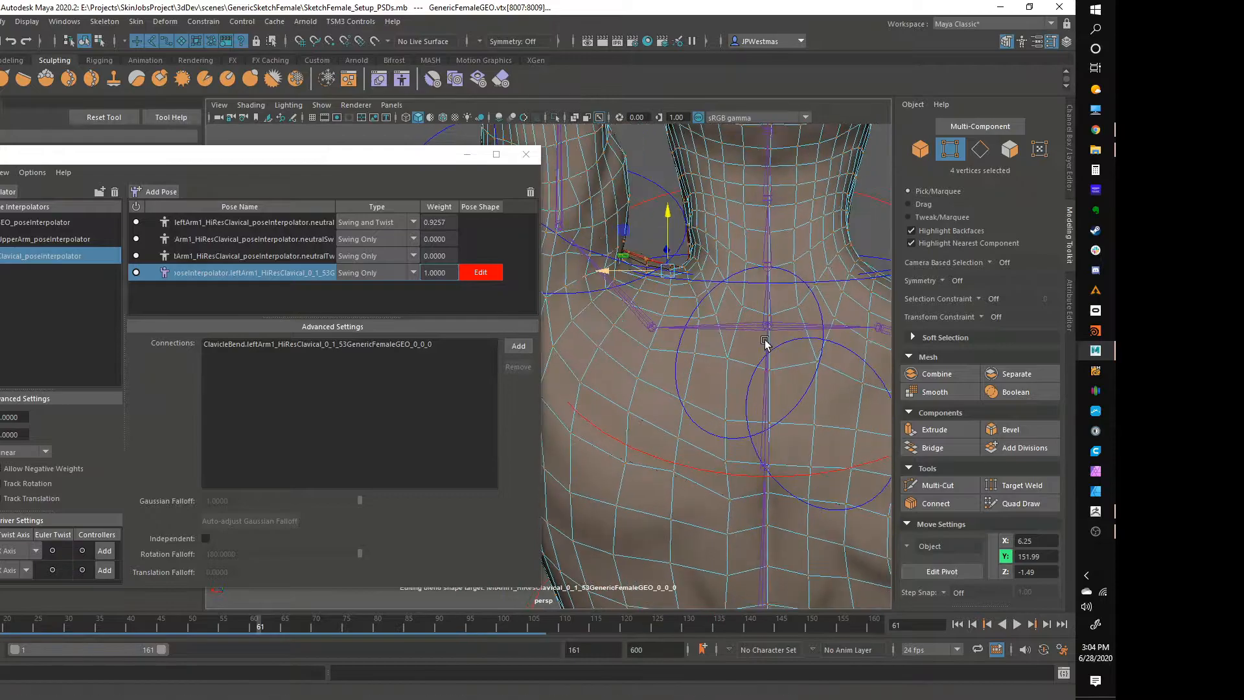
{"action": "left_click", "coordinate": [670, 298]}
{"action": "left_click_drag", "start_coordinate": [671, 299], "coordinate": [742, 309], "text": "alt"}
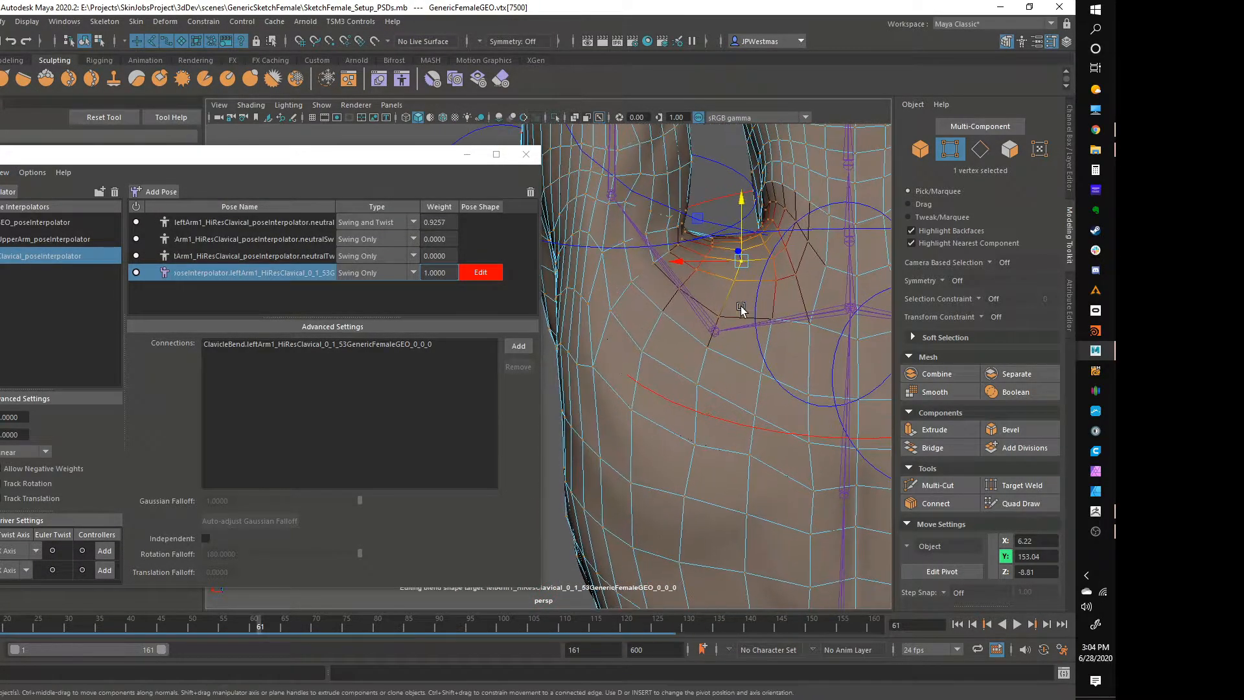
{"action": "left_click", "coordinate": [772, 254], "text": "shift"}
{"action": "left_click_drag", "start_coordinate": [732, 219], "coordinate": [738, 201]}
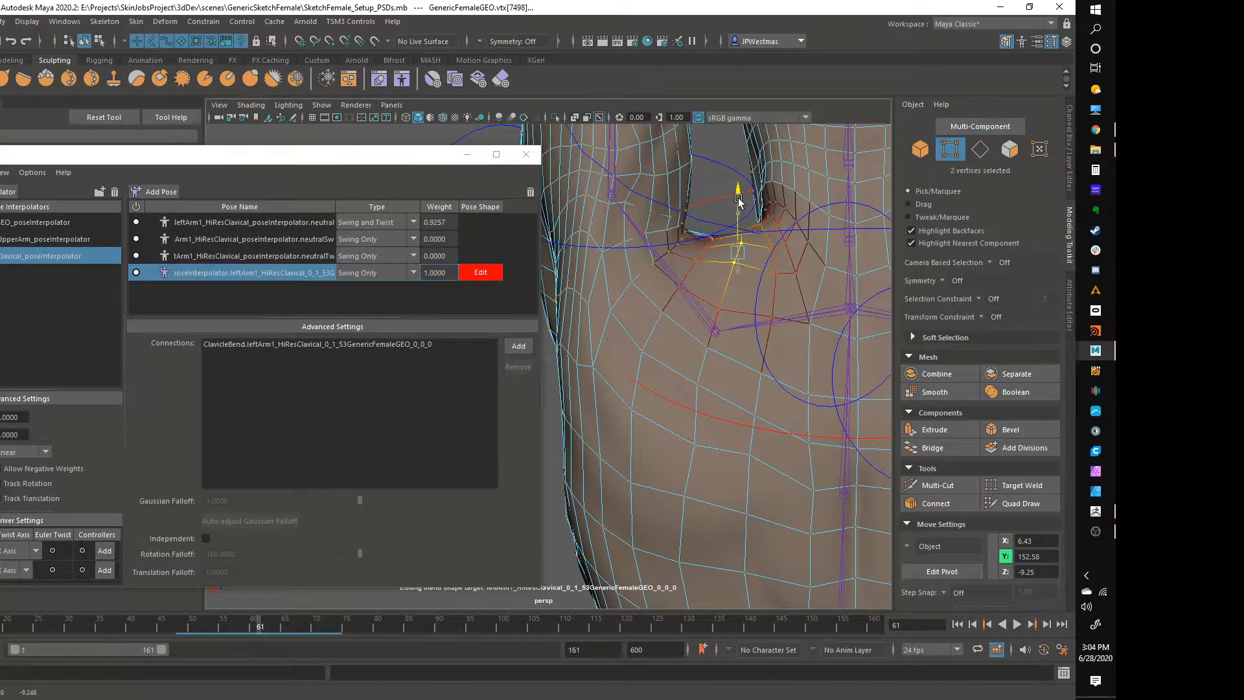
Adjust the height of single vertices along the back edge of the left shoulder.
{"action": "left_click", "coordinate": [775, 262]}
{"action": "left_click_drag", "start_coordinate": [775, 266], "coordinate": [709, 290], "text": "alt"}
{"action": "left_click", "coordinate": [702, 264]}
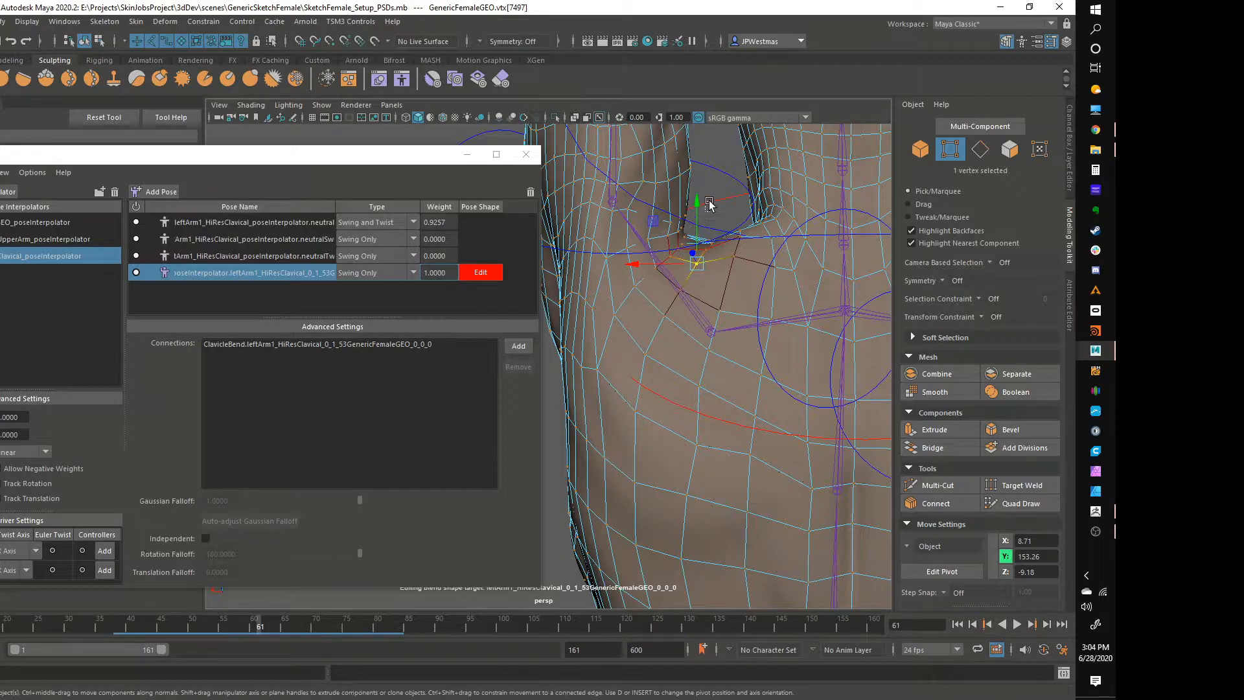
{"action": "left_click", "coordinate": [708, 201]}
{"action": "left_click", "coordinate": [733, 272]}
{"action": "right_click_drag", "start_coordinate": [734, 273], "coordinate": [678, 275]}
{"action": "left_click", "coordinate": [700, 261]}
{"action": "left_click_drag", "start_coordinate": [706, 203], "coordinate": [706, 198]}
{"action": "left_click", "coordinate": [735, 257]}
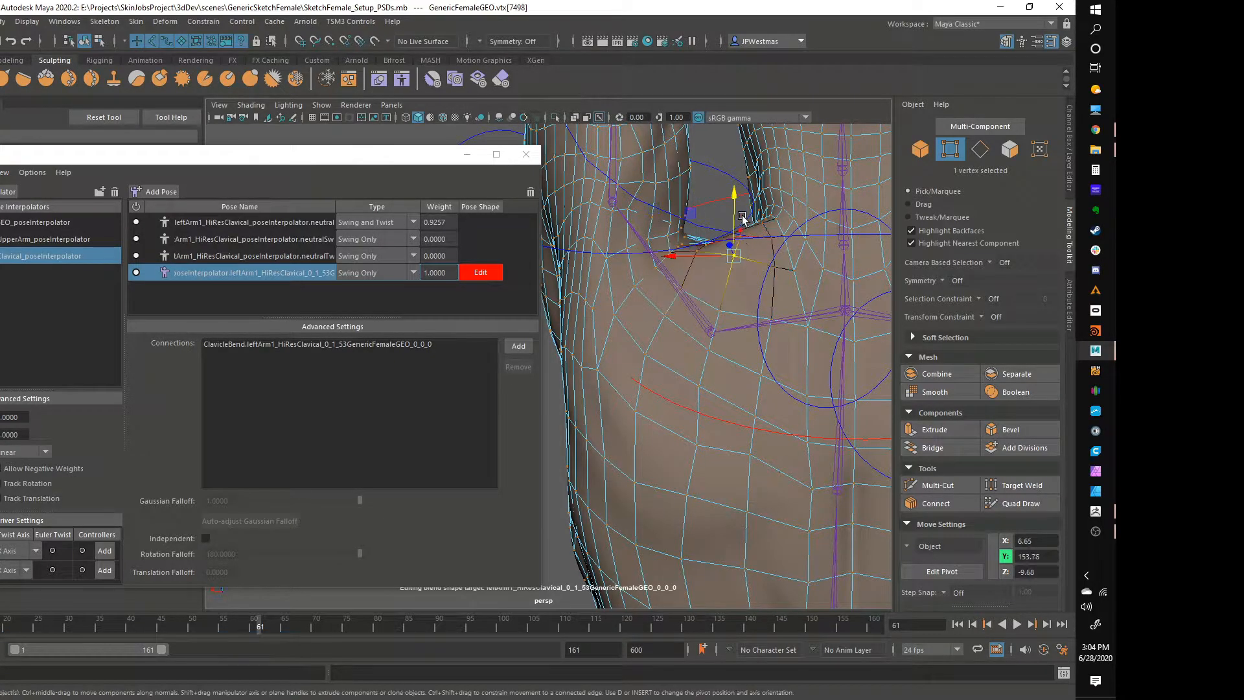
Raise the vertices where the back of the left shoulder meets the neck.
{"action": "left_click", "coordinate": [775, 254]}
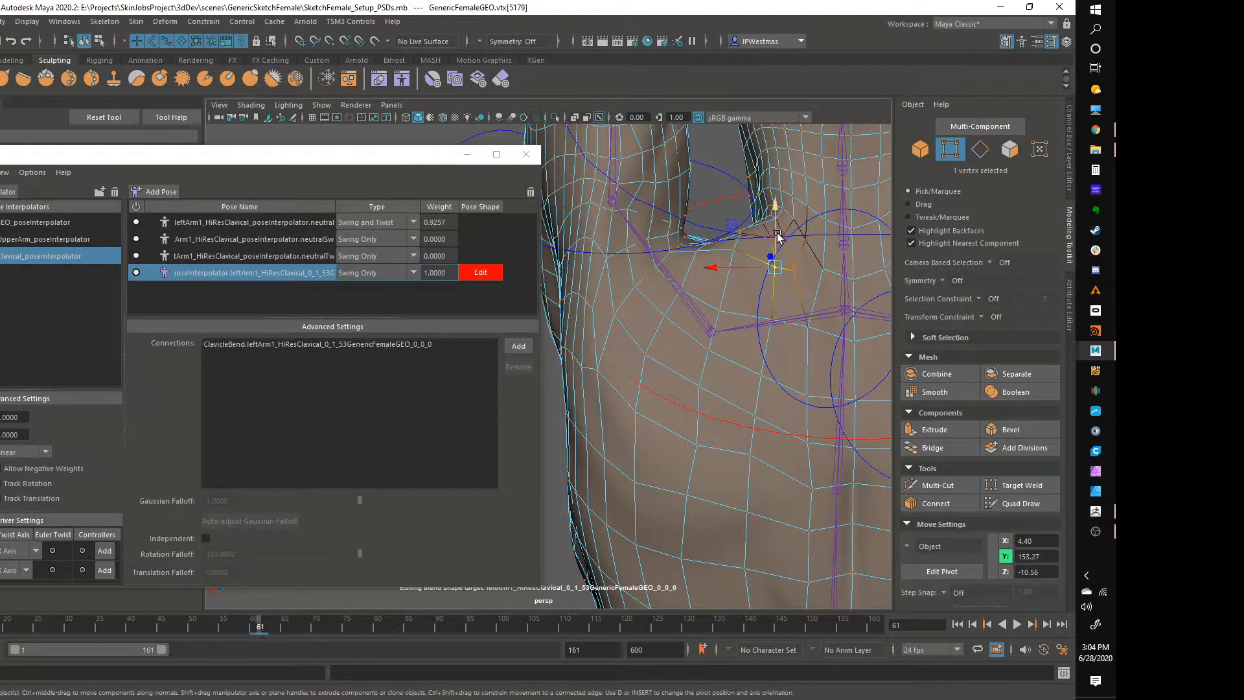
{"action": "left_click", "coordinate": [769, 234]}
{"action": "left_click_drag", "start_coordinate": [772, 212], "coordinate": [771, 208]}
{"action": "right_click_drag", "start_coordinate": [735, 273], "coordinate": [748, 284], "text": "alt"}
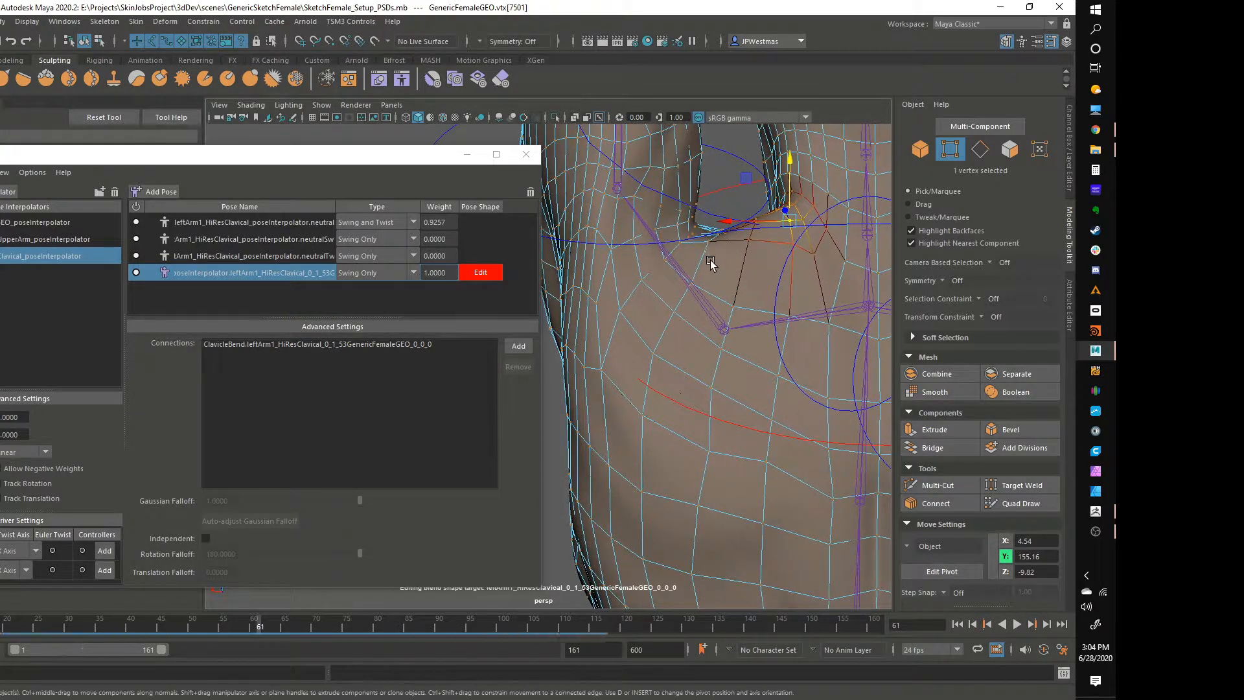
Adjust neighbouring vertices one by one across the rear row of the left shoulder to smooth it.
{"action": "left_click_drag", "start_coordinate": [710, 259], "coordinate": [728, 263], "text": "alt"}
{"action": "left_click", "coordinate": [707, 257]}
{"action": "left_click", "coordinate": [741, 260]}
{"action": "left_click", "coordinate": [784, 260]}
{"action": "left_click_drag", "start_coordinate": [780, 219], "coordinate": [780, 214]}
{"action": "left_click", "coordinate": [822, 260]}
Select two adjacent vertices slightly lower on the left upper back and adjust their height.
{"action": "left_click_drag", "start_coordinate": [808, 302], "coordinate": [751, 259], "text": "alt"}
{"action": "left_click", "coordinate": [739, 327]}
{"action": "left_click", "coordinate": [792, 337], "text": "shift"}
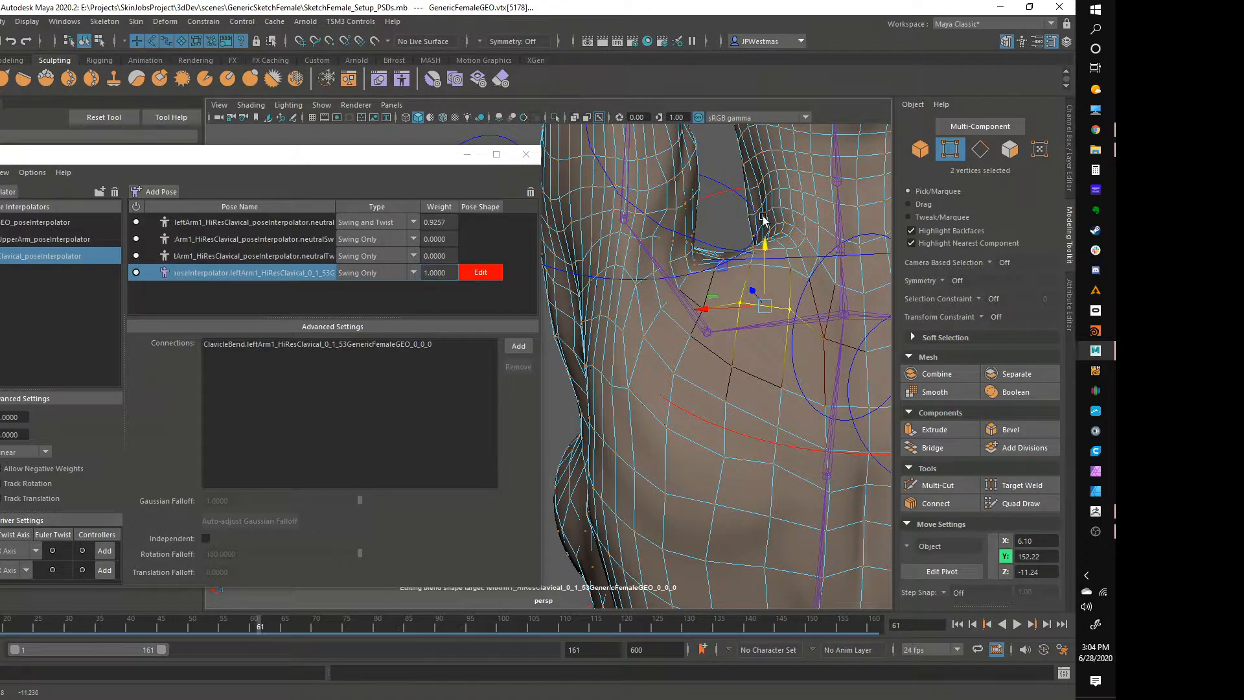
Select two neighbouring vertices on the rear top of the left shoulder and slide them in the horizontal plane.
{"action": "left_click_drag", "start_coordinate": [773, 264], "coordinate": [814, 289], "text": "alt"}
{"action": "right_click_drag", "start_coordinate": [814, 289], "coordinate": [831, 280], "text": "alt"}
{"action": "middle_click_drag", "start_coordinate": [831, 281], "coordinate": [719, 294], "text": "alt"}
{"action": "mouse_move", "coordinate": [749, 292]}
{"action": "left_mouse_down", "text": "alt"}
{"action": "mouse_move", "coordinate": [719, 297]}
{"action": "mouse_move", "coordinate": [734, 295]}
{"action": "left_mouse_up", "text": "alt"}
{"action": "left_click", "coordinate": [715, 295]}
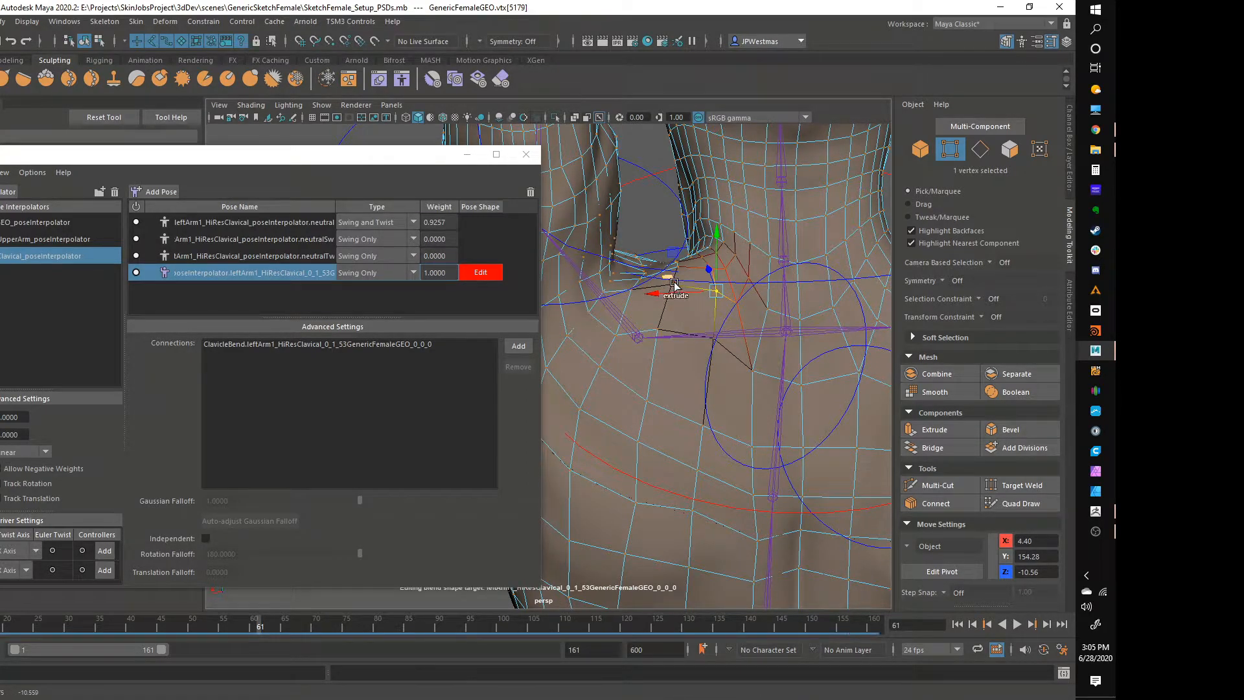
{"action": "left_click", "coordinate": [673, 284], "text": "shift"}
{"action": "mouse_move", "coordinate": [708, 310]}
{"action": "left_mouse_down", "text": "alt"}
{"action": "mouse_move", "coordinate": [702, 324]}
{"action": "mouse_move", "coordinate": [717, 322]}
{"action": "left_mouse_up", "text": "alt"}
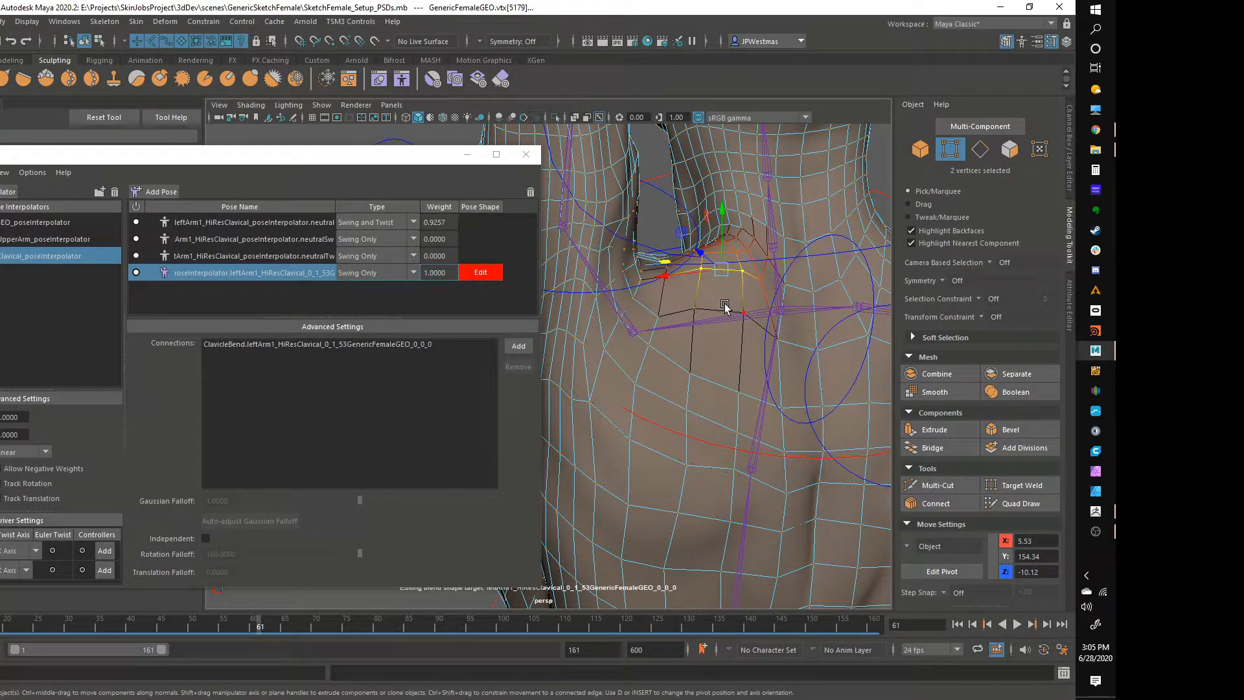
{"action": "left_click_drag", "start_coordinate": [700, 251], "coordinate": [726, 333], "text": "alt"}
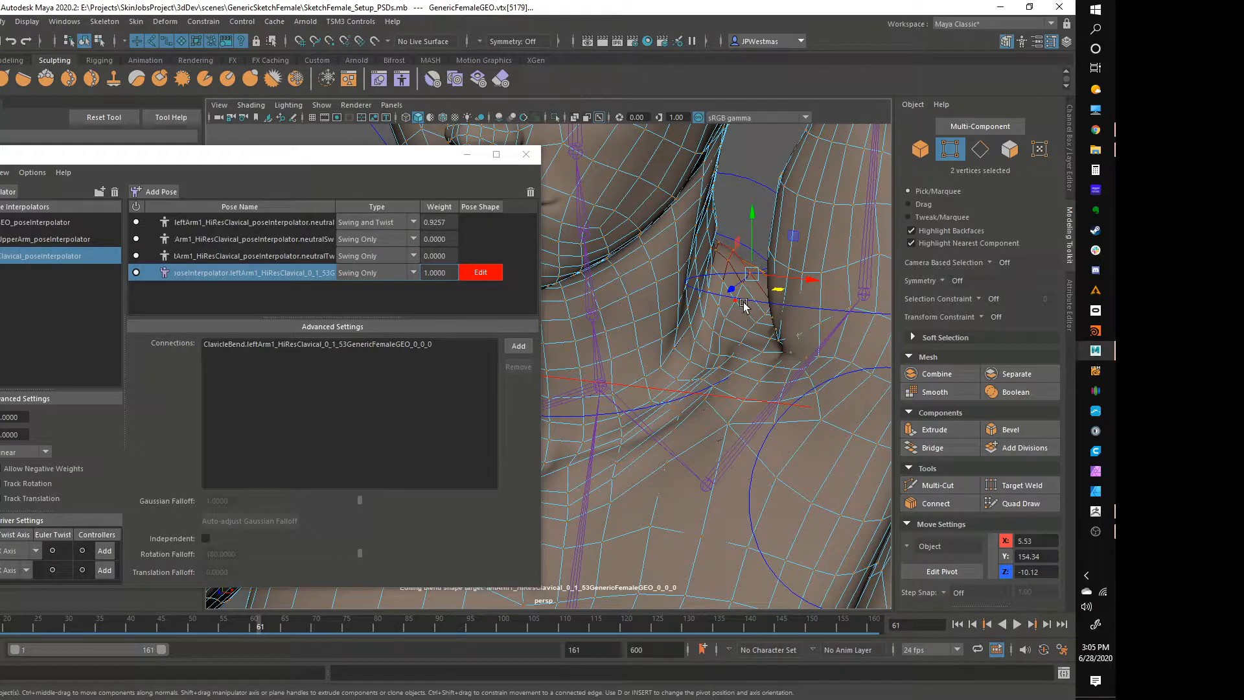
{"action": "left_click", "coordinate": [27, 453]}
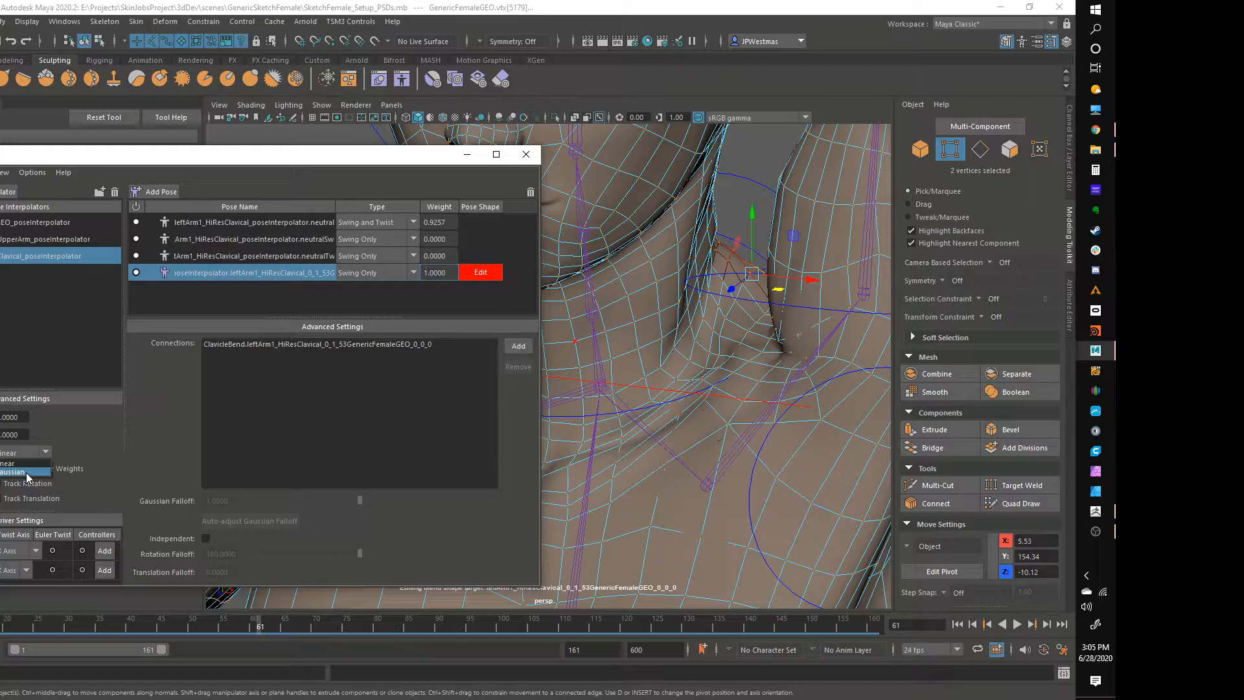
{"action": "left_click", "coordinate": [814, 337]}
Reposition one left upper-back vertex vertically and shift another near the neck along the X axis.
{"action": "left_click_drag", "start_coordinate": [794, 347], "coordinate": [815, 277], "text": "alt"}
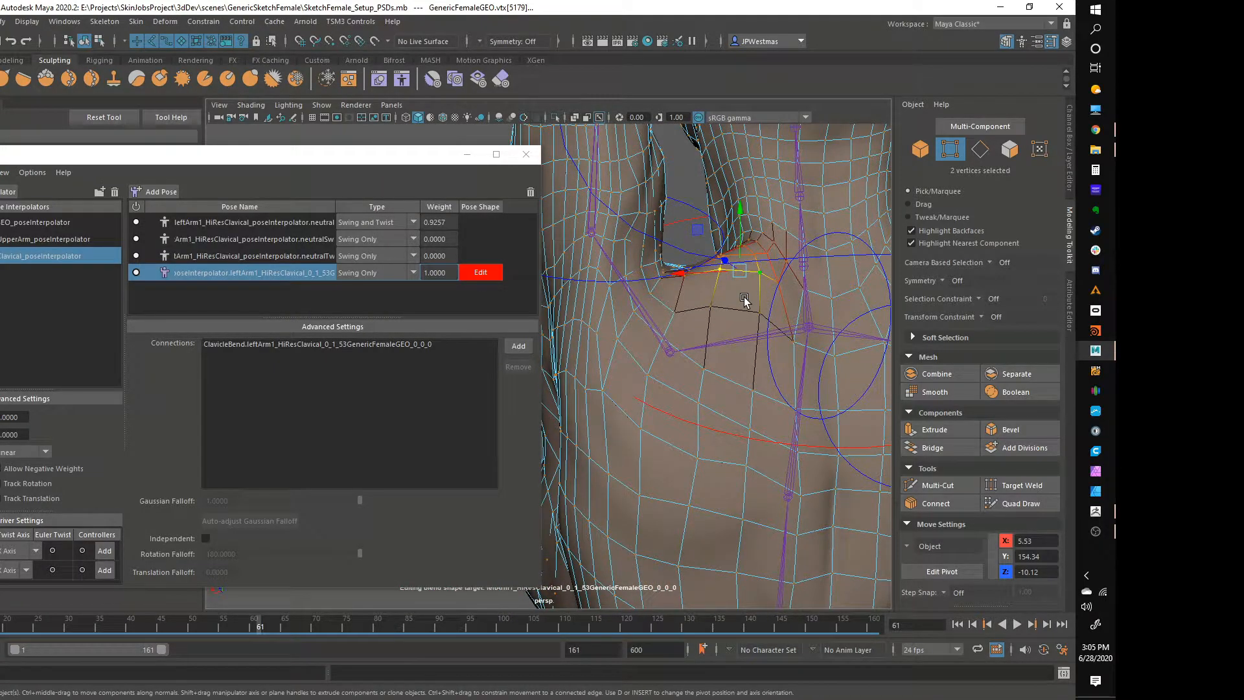
{"action": "left_click_drag", "start_coordinate": [714, 319], "coordinate": [648, 319], "text": "alt"}
{"action": "left_click", "coordinate": [622, 312]}
{"action": "left_click_drag", "start_coordinate": [616, 271], "coordinate": [666, 282]}
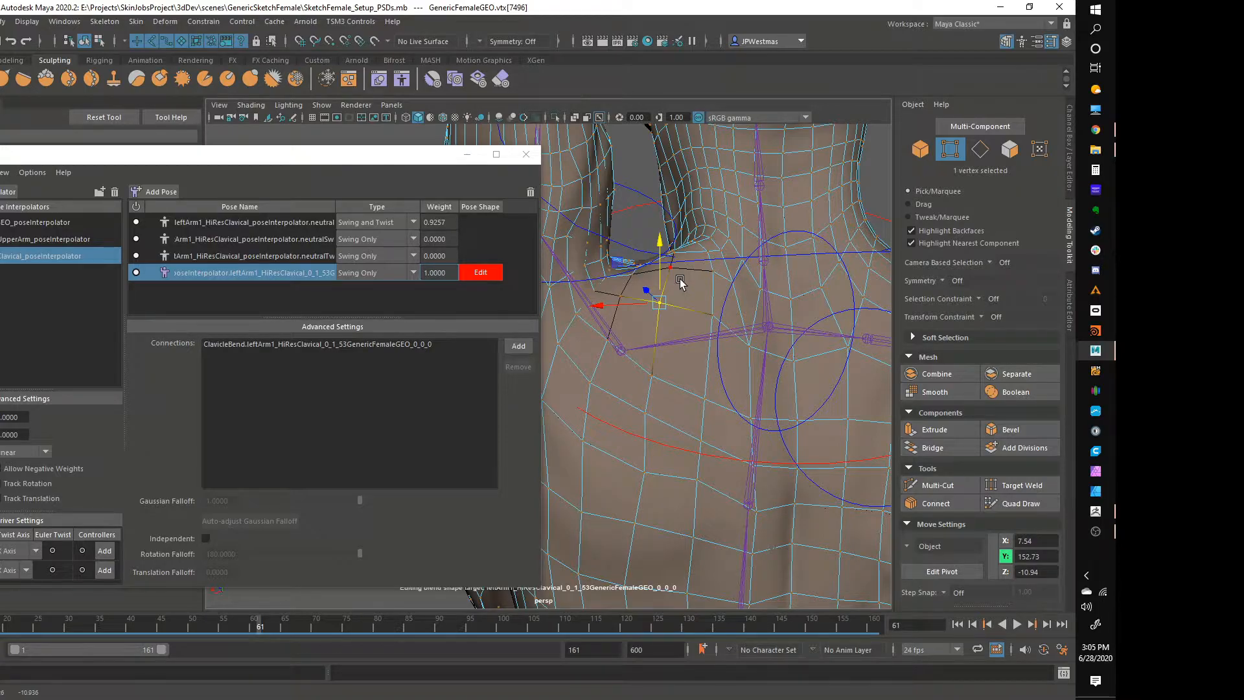
{"action": "left_click", "coordinate": [713, 275]}
{"action": "left_click_drag", "start_coordinate": [667, 272], "coordinate": [662, 273]}
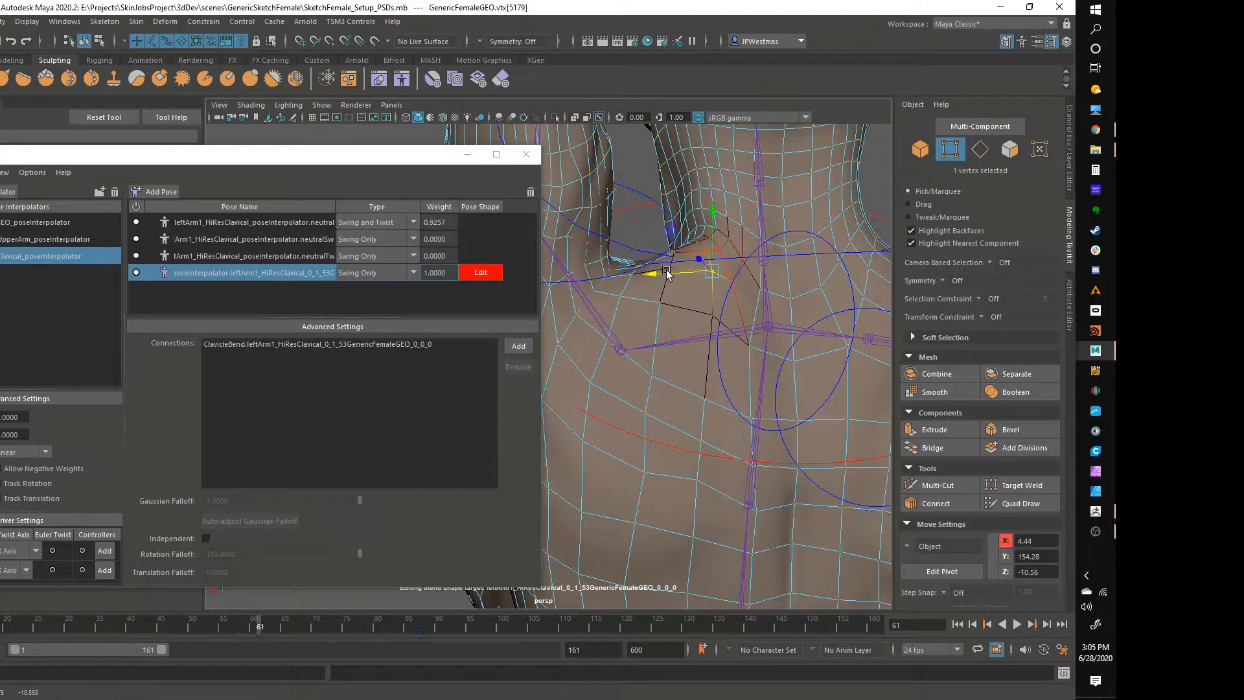
Adjust the height of a vertex behind the left shoulder and nudge one nearer the spine along X.
{"action": "left_click", "coordinate": [716, 317]}
{"action": "mouse_move", "coordinate": [714, 316]}
{"action": "left_mouse_down", "text": "alt"}
{"action": "mouse_move", "coordinate": [694, 326]}
{"action": "mouse_move", "coordinate": [754, 302]}
{"action": "mouse_move", "coordinate": [719, 311]}
{"action": "left_mouse_up", "text": "alt"}
{"action": "left_click_drag", "start_coordinate": [640, 290], "coordinate": [621, 256]}
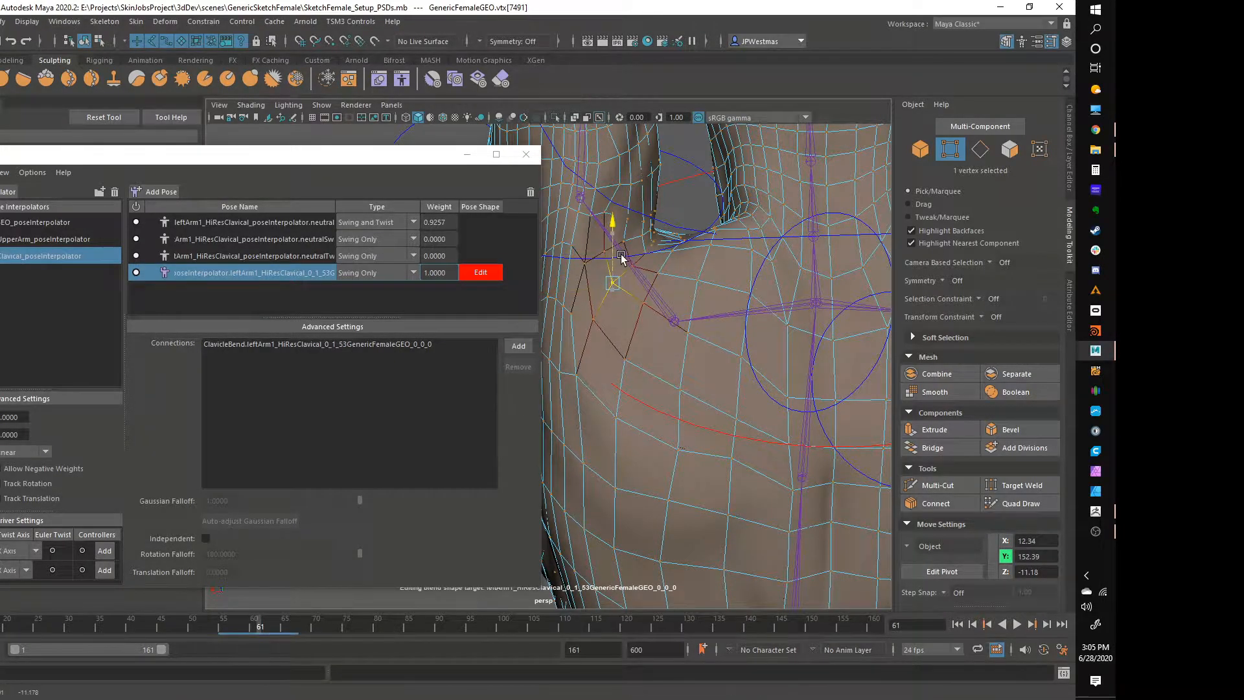
{"action": "left_click", "coordinate": [755, 292]}
{"action": "left_click_drag", "start_coordinate": [729, 250], "coordinate": [727, 250]}
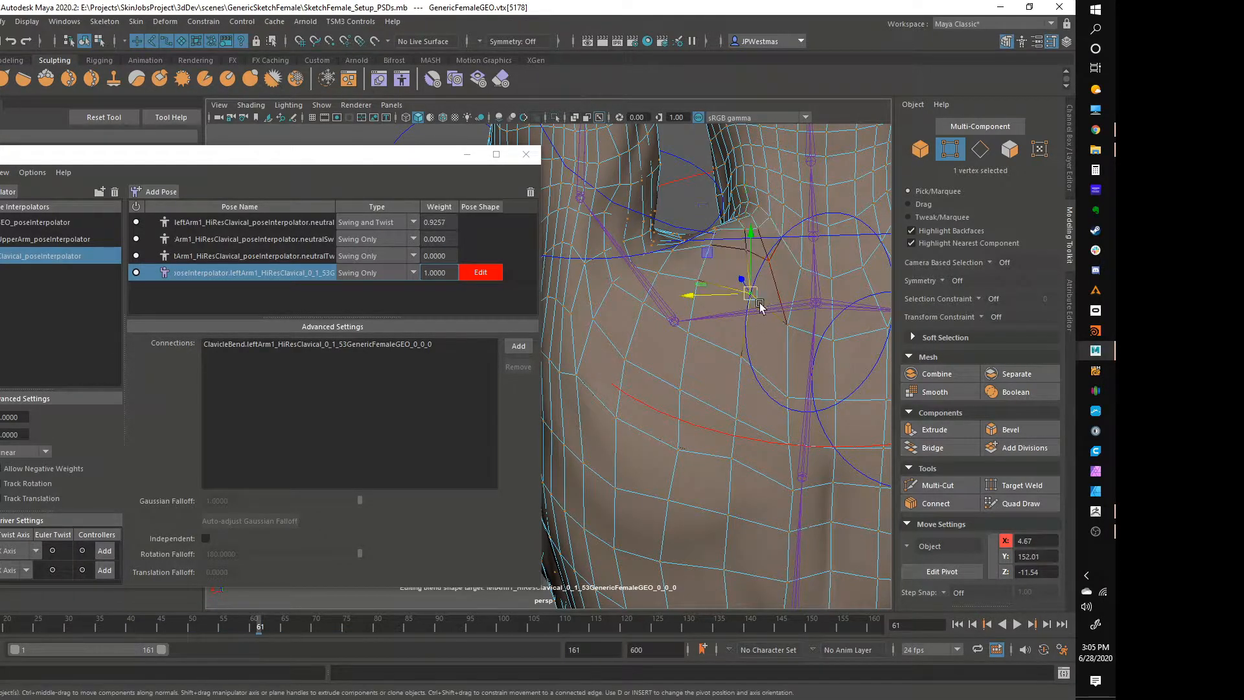
Inspect the back of the left shoulder, turn off editing of the clavicle pose shape, and close the Pose Editor.
{"action": "left_click_drag", "start_coordinate": [676, 300], "coordinate": [691, 322], "text": "alt"}
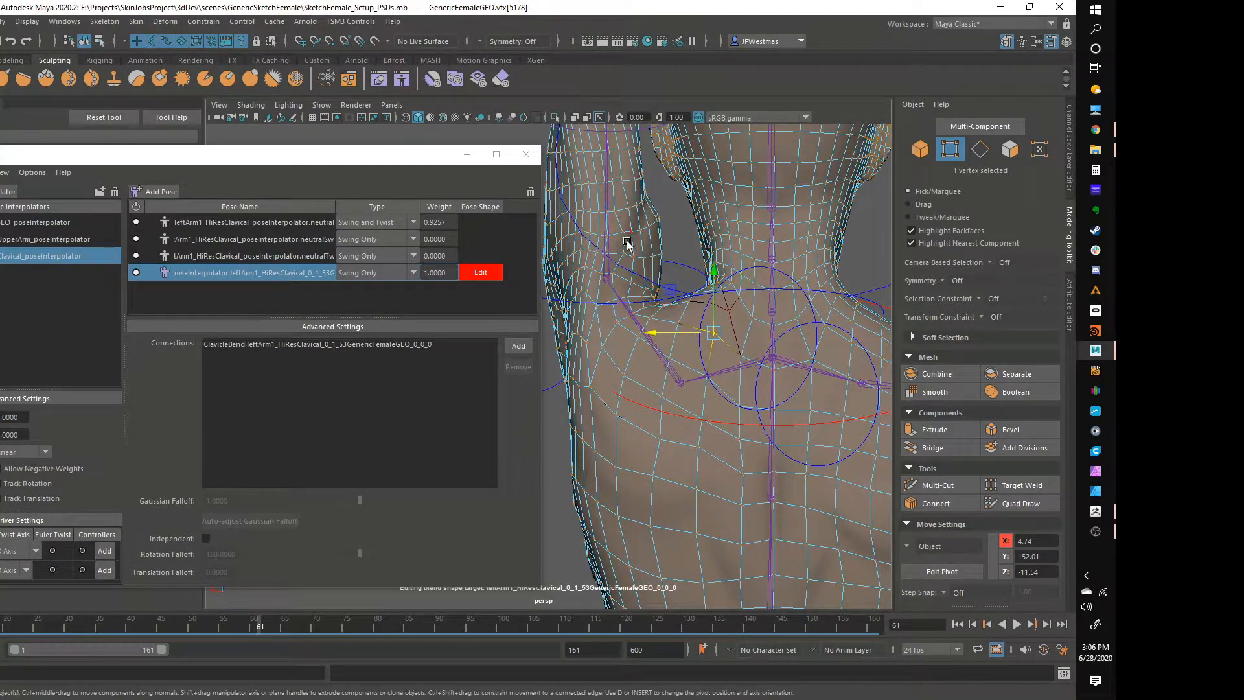
{"action": "left_click_drag", "start_coordinate": [689, 332], "coordinate": [566, 322], "text": "alt"}
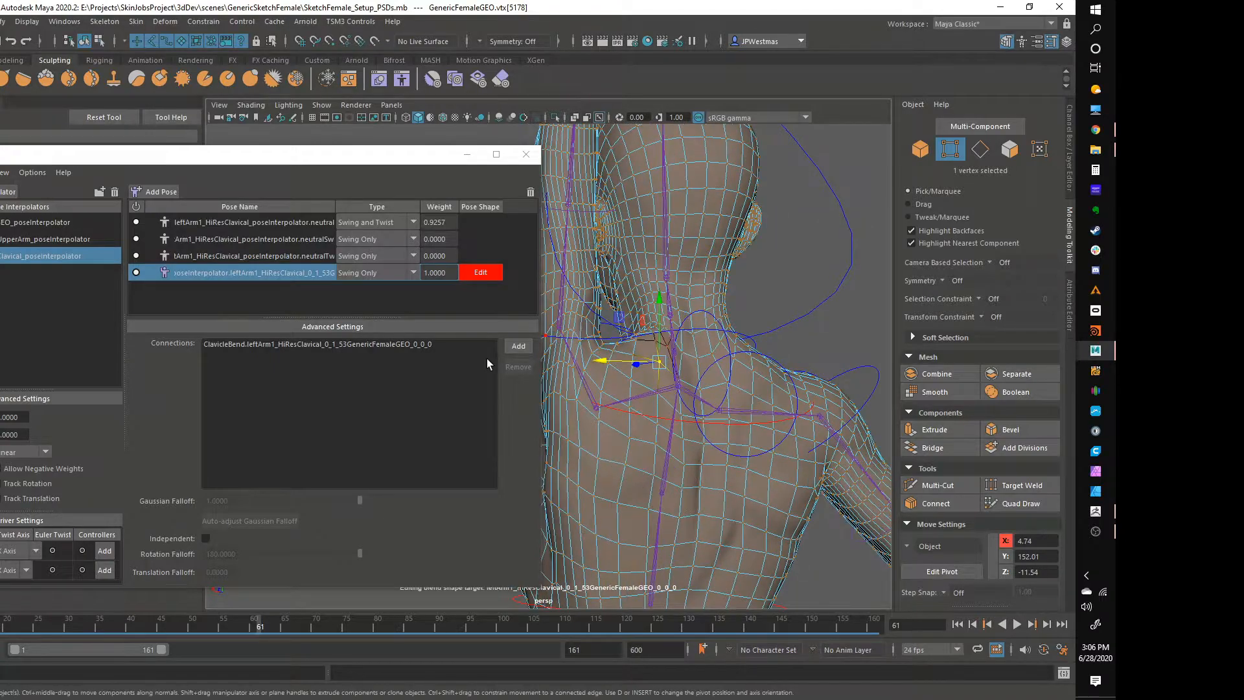
{"action": "left_click", "coordinate": [481, 276]}
{"action": "left_click", "coordinate": [526, 154]}
{"action": "left_click_drag", "start_coordinate": [583, 312], "coordinate": [519, 329], "text": "alt"}
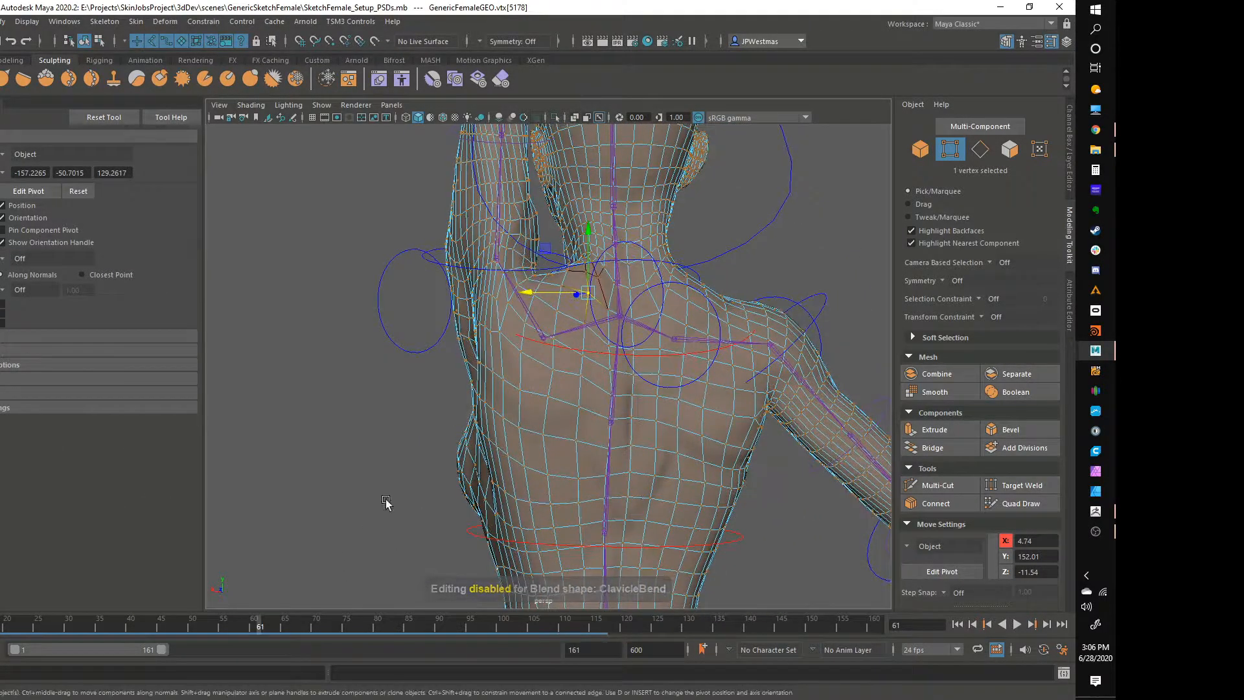
Play and scrub the arm animation from behind to check the clavicle corrective, stopping at frame 97.
{"action": "key", "text": "alt+v"}
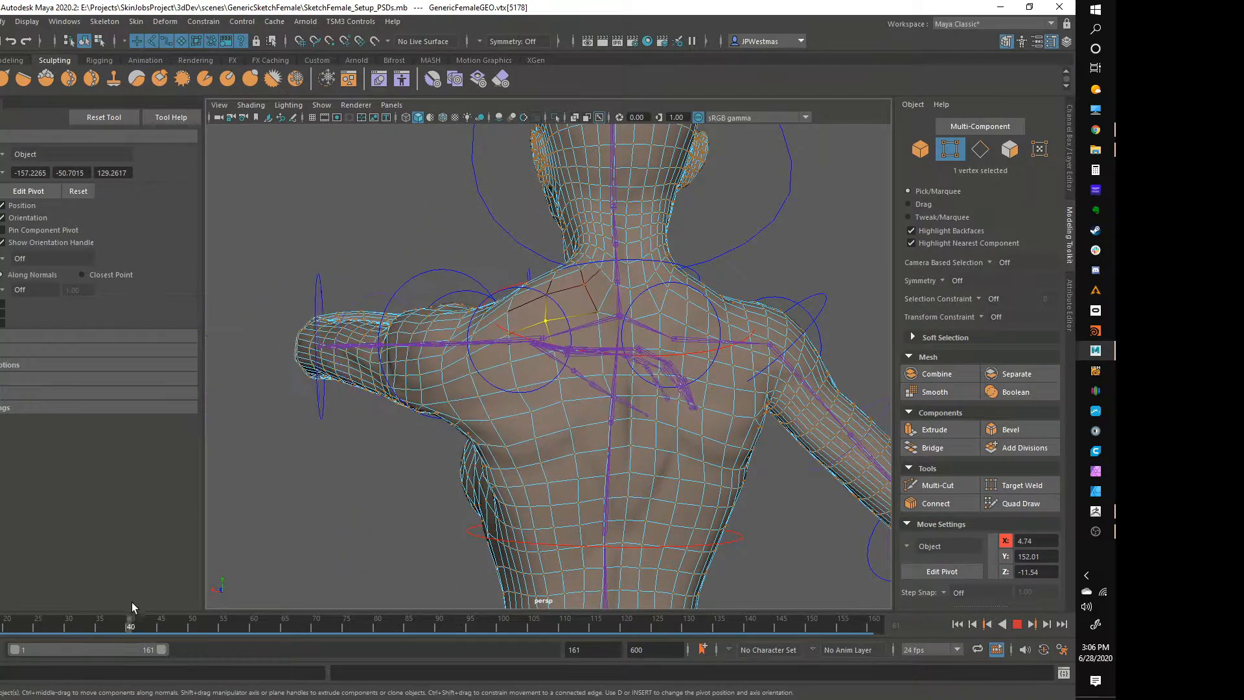
{"action": "mouse_move", "coordinate": [216, 626]}
{"action": "left_mouse_down"}
{"action": "mouse_move", "coordinate": [255, 634]}
{"action": "mouse_move", "coordinate": [208, 634]}
{"action": "mouse_move", "coordinate": [241, 634]}
{"action": "left_mouse_up"}
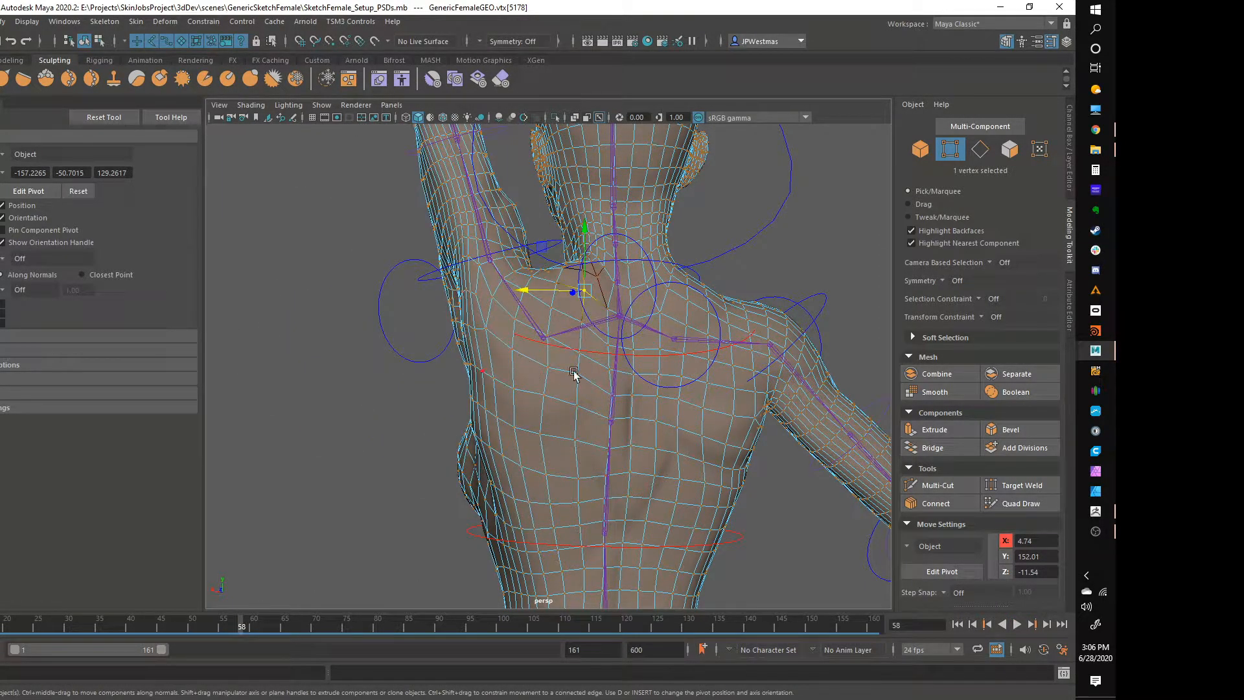
{"action": "key", "text": "alt+v"}
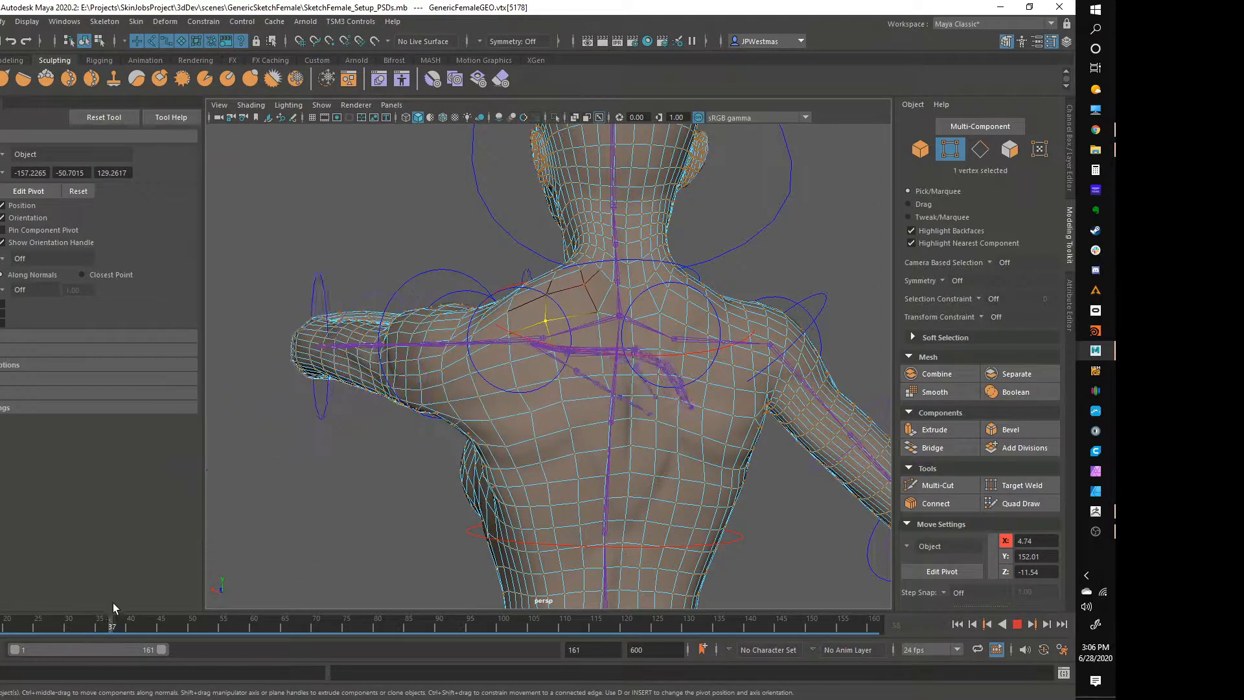
{"action": "left_click_drag", "start_coordinate": [259, 636], "coordinate": [487, 674]}
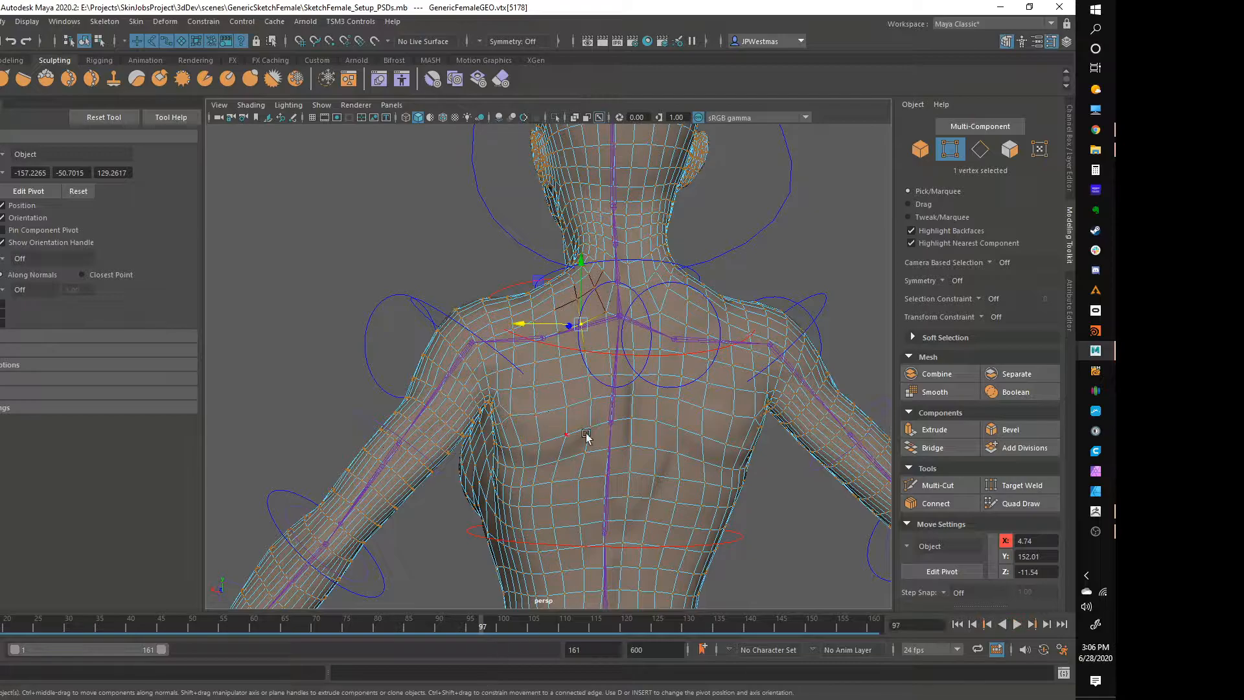
Return the body mesh to object mode and deselect it to show the shaded front of the torso.
{"action": "right_click", "coordinate": [599, 329]}
{"action": "right_click_drag", "start_coordinate": [633, 329], "coordinate": [642, 313]}
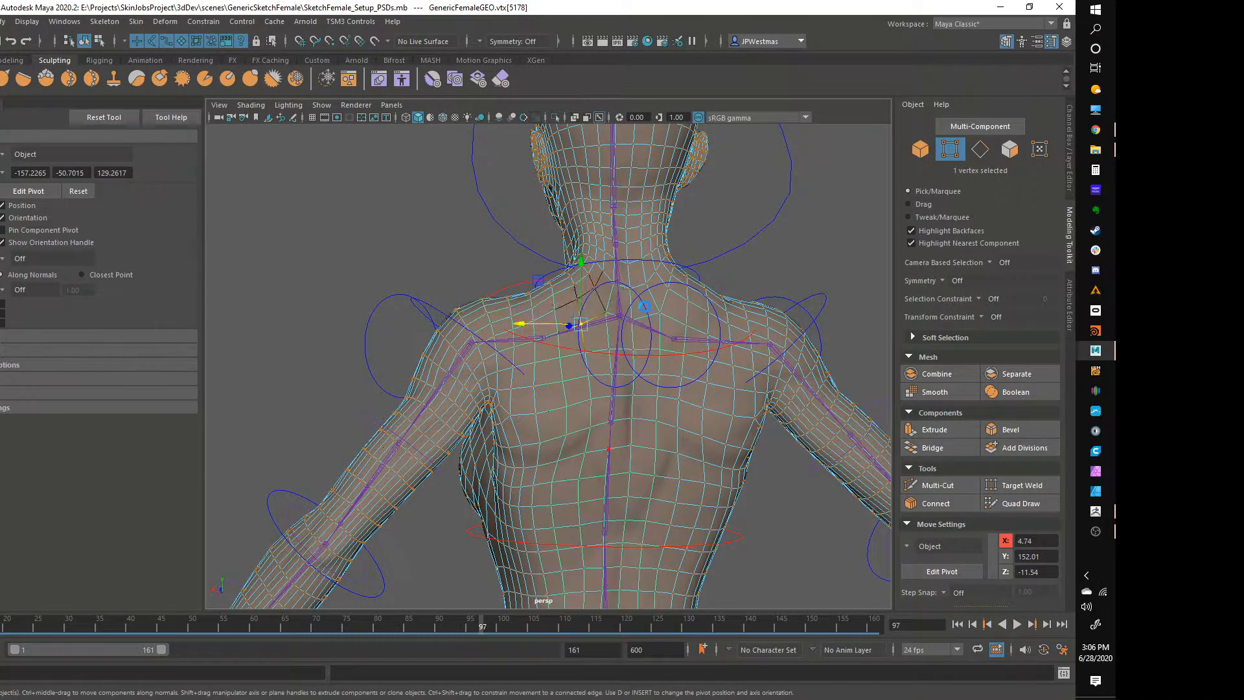
{"action": "left_click", "coordinate": [403, 253]}
{"action": "left_click_drag", "start_coordinate": [333, 333], "coordinate": [551, 356], "text": "alt"}
{"action": "middle_click_drag", "start_coordinate": [649, 385], "coordinate": [520, 358], "text": "alt"}
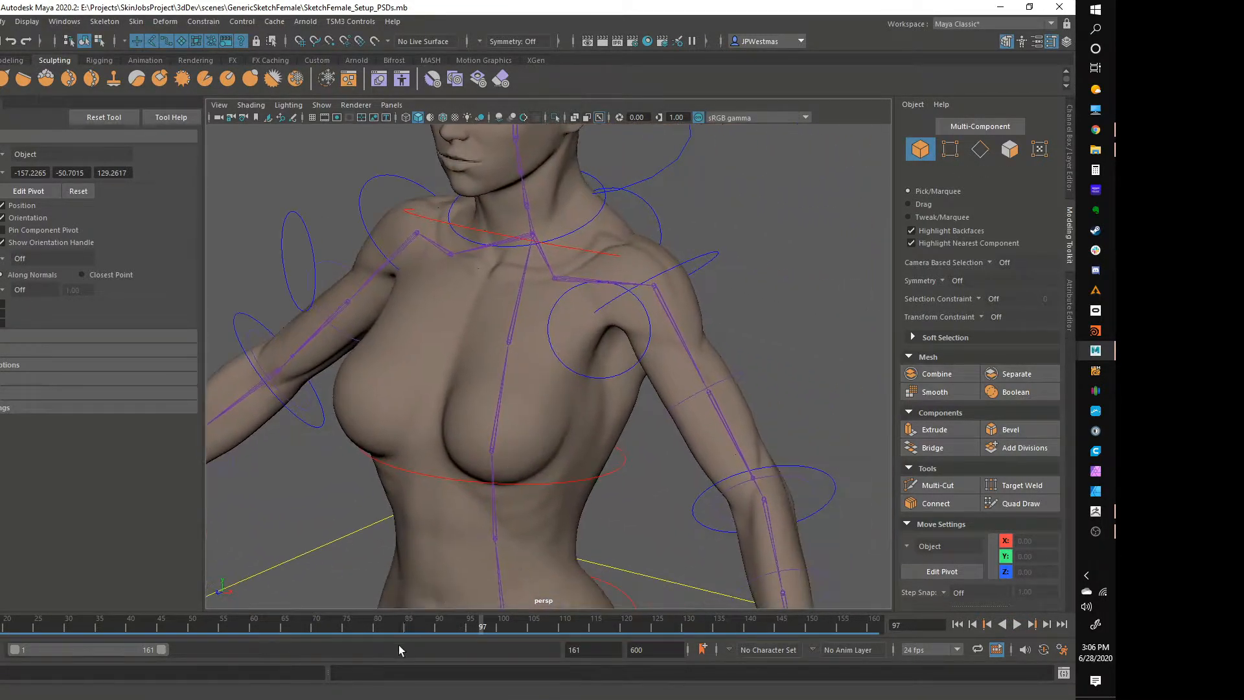
Scrub to frame 62 and examine the raised left arm, shoulder and collarbone from the front.
{"action": "left_click", "coordinate": [241, 624]}
{"action": "left_click_drag", "start_coordinate": [466, 556], "coordinate": [429, 591], "text": "alt"}
{"action": "left_click_drag", "start_coordinate": [158, 632], "coordinate": [268, 633]}
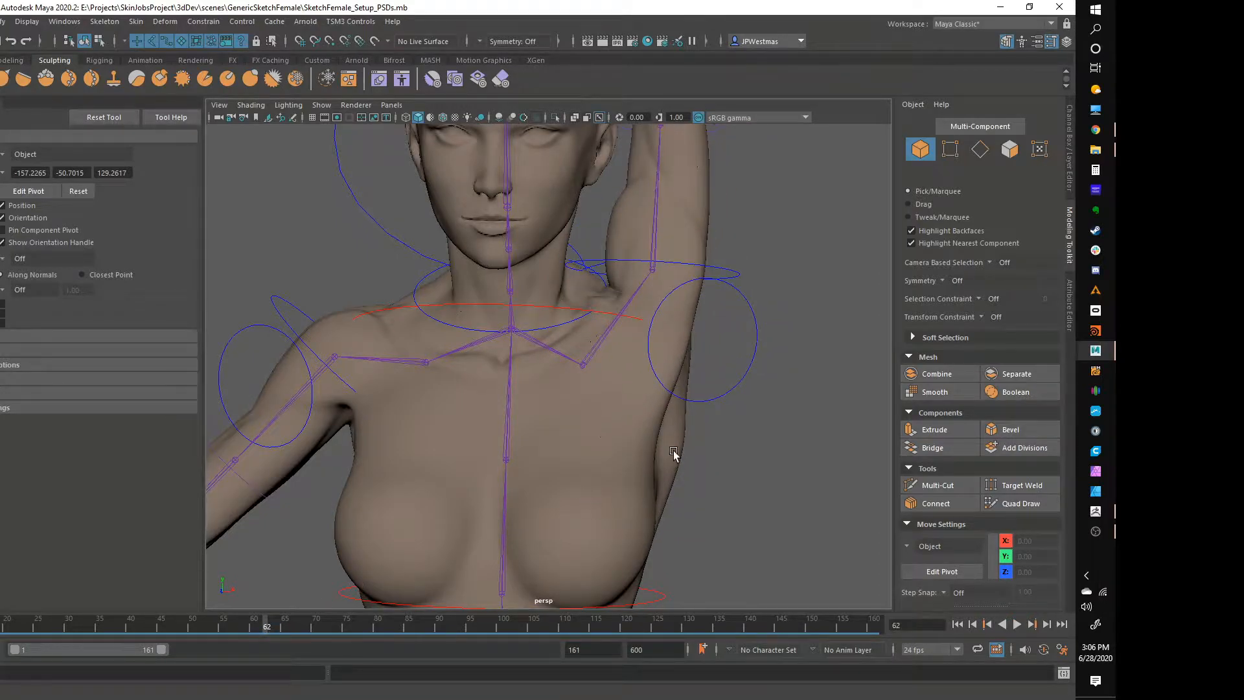
{"action": "left_click_drag", "start_coordinate": [674, 453], "coordinate": [602, 313], "text": "alt"}
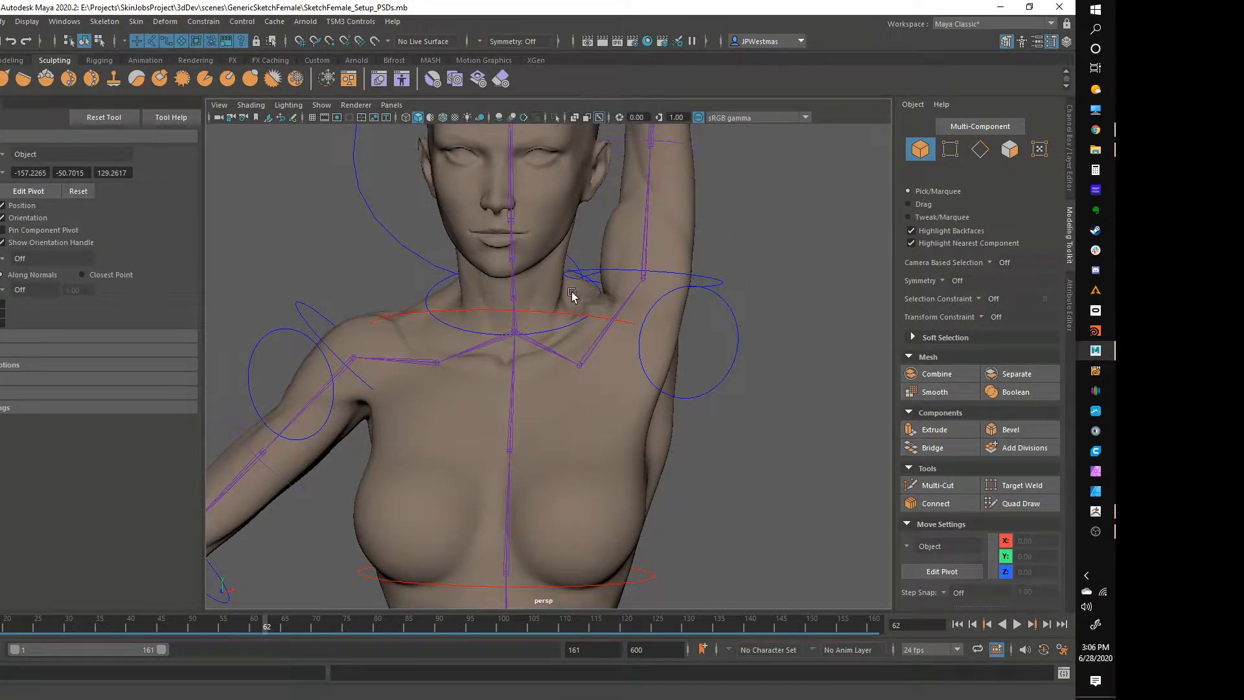
{"action": "right_click_drag", "start_coordinate": [573, 295], "coordinate": [611, 308], "text": "alt"}
{"action": "middle_click_drag", "start_coordinate": [611, 309], "coordinate": [577, 426], "text": "alt"}
{"action": "left_click", "coordinate": [575, 383]}
{"action": "right_click_drag", "start_coordinate": [575, 383], "coordinate": [447, 391], "text": "alt"}
{"action": "right_click_drag", "start_coordinate": [619, 329], "coordinate": [720, 288]}
{"action": "left_click", "coordinate": [789, 321]}
{"action": "right_click_drag", "start_coordinate": [727, 356], "coordinate": [528, 351], "text": "alt"}
{"action": "middle_click_drag", "start_coordinate": [528, 351], "coordinate": [569, 294], "text": "alt"}
{"action": "mouse_move", "coordinate": [669, 333]}
{"action": "left_mouse_down", "text": "alt"}
{"action": "mouse_move", "coordinate": [425, 339]}
{"action": "mouse_move", "coordinate": [636, 370]}
{"action": "mouse_move", "coordinate": [670, 354]}
{"action": "left_mouse_up", "text": "alt"}
Play the arm animation and examine the left shoulder's deformation from the front and the back.
{"action": "key", "text": "alt+v"}
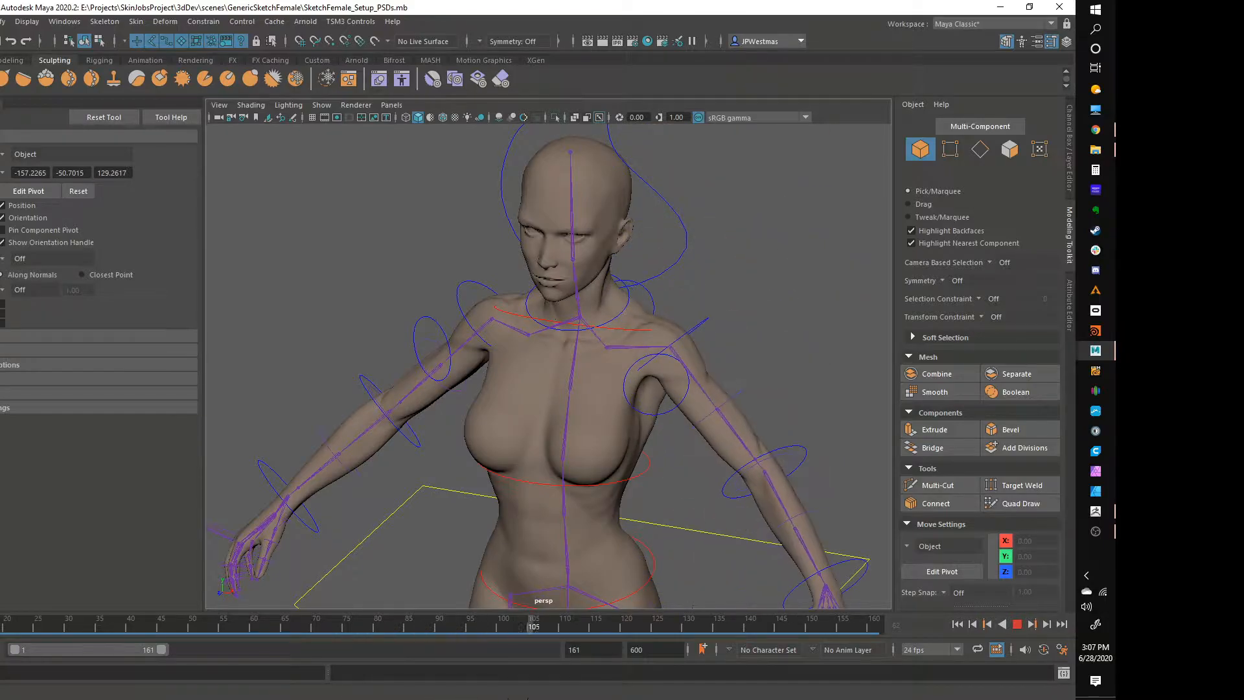
{"action": "key", "text": "alt+v"}
{"action": "left_click_drag", "start_coordinate": [705, 491], "coordinate": [456, 469], "text": "alt"}
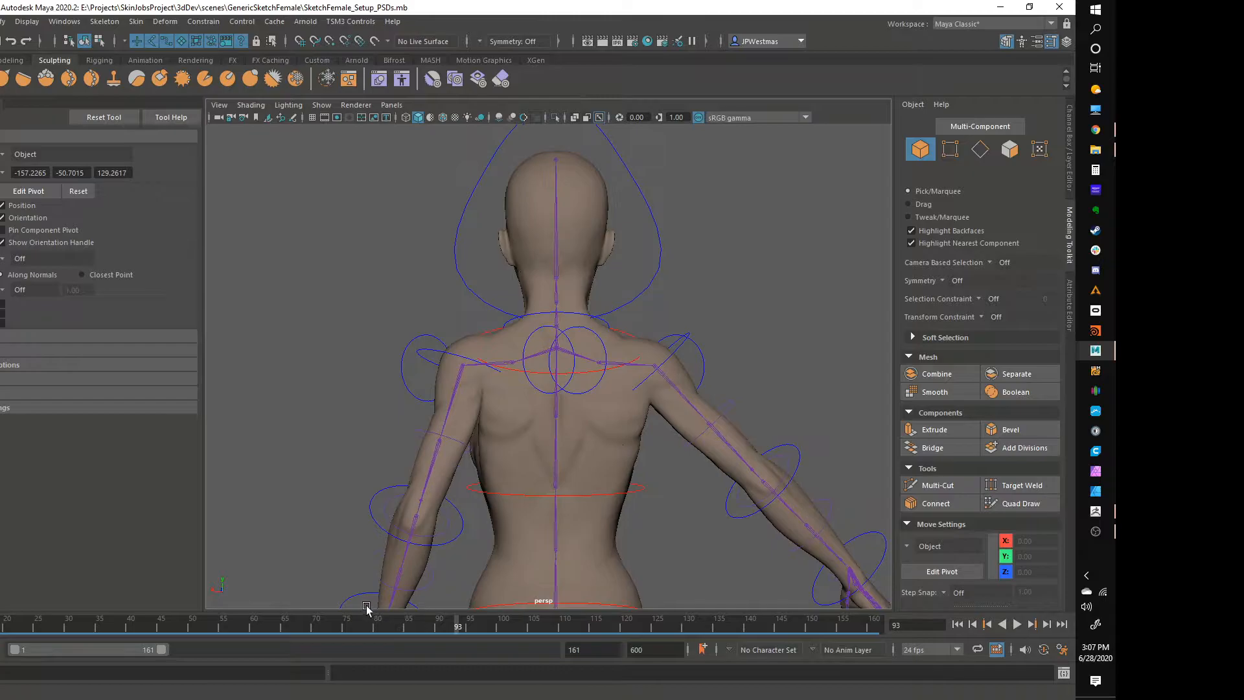
{"action": "key", "text": "alt+v"}
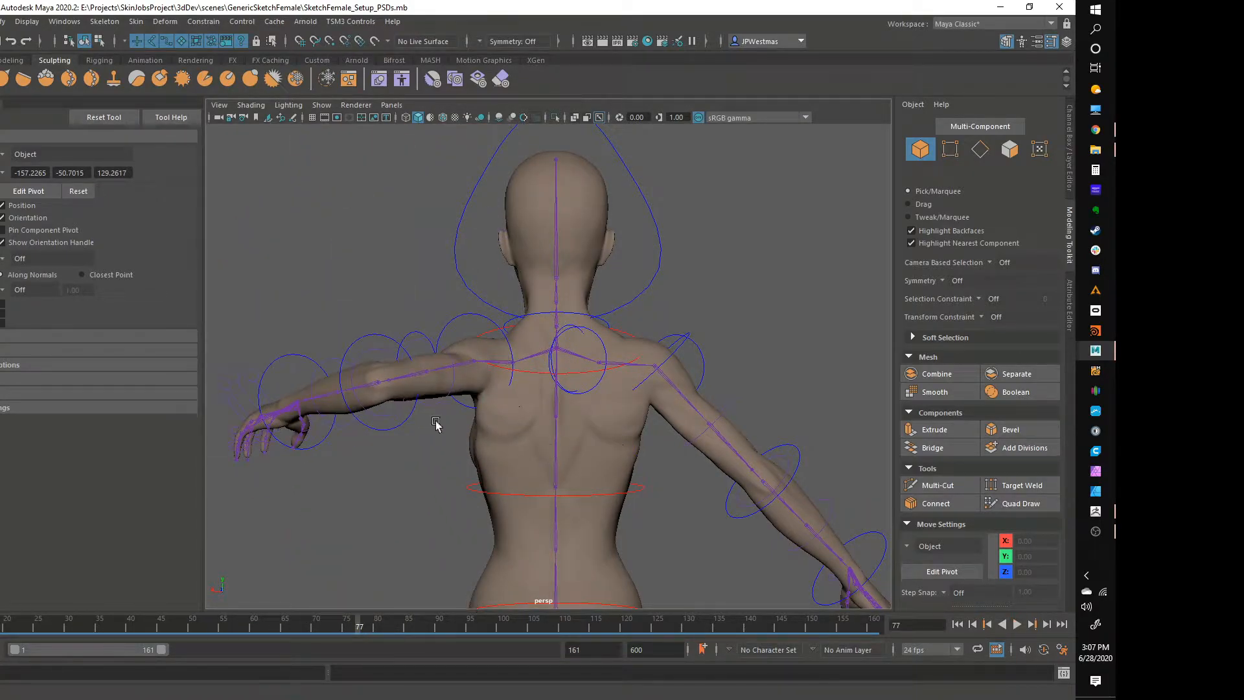
{"action": "right_click_drag", "start_coordinate": [510, 394], "coordinate": [488, 449], "text": "alt"}
{"action": "middle_click_drag", "start_coordinate": [487, 448], "coordinate": [513, 408], "text": "alt"}
{"action": "right_click_drag", "start_coordinate": [513, 408], "coordinate": [525, 393], "text": "alt"}
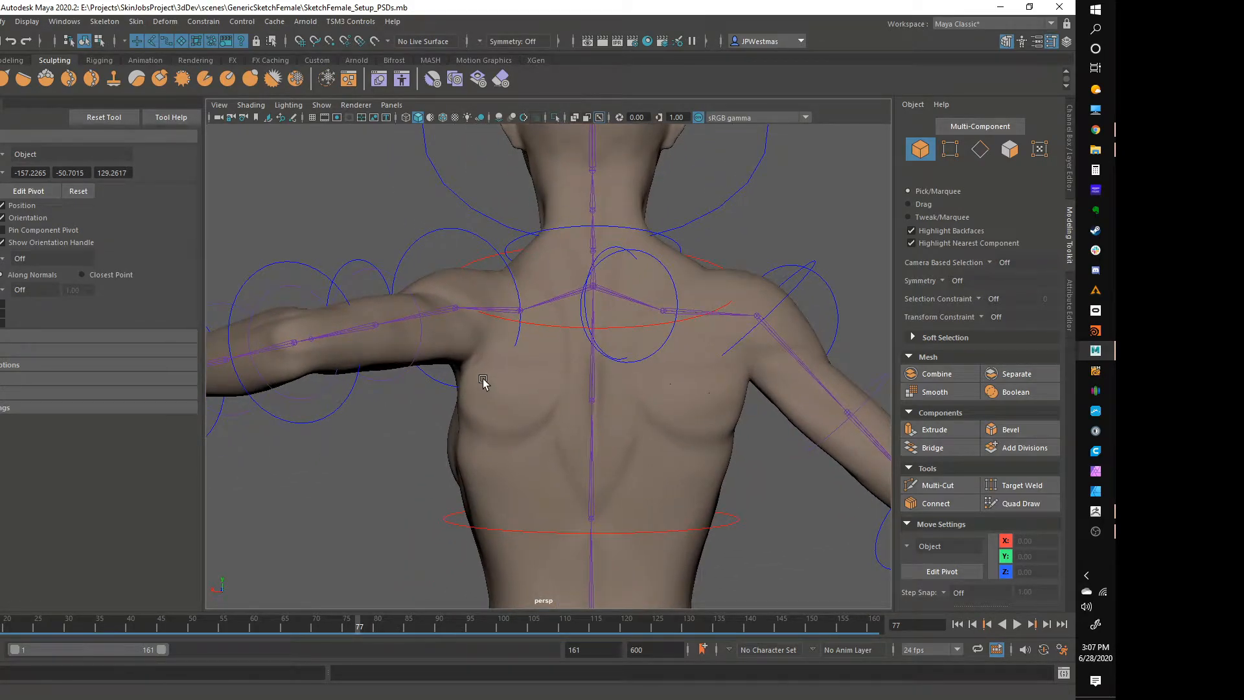
Return the timeline to frame 1 and view the whole upper body from the front.
{"action": "left_click_drag", "start_coordinate": [241, 626], "coordinate": [0, 618]}
{"action": "scroll", "coordinate": [445, 360], "scroll_direction": "down", "scroll_amount": 4}
{"action": "left_click_drag", "start_coordinate": [446, 360], "coordinate": [698, 433], "text": "alt"}
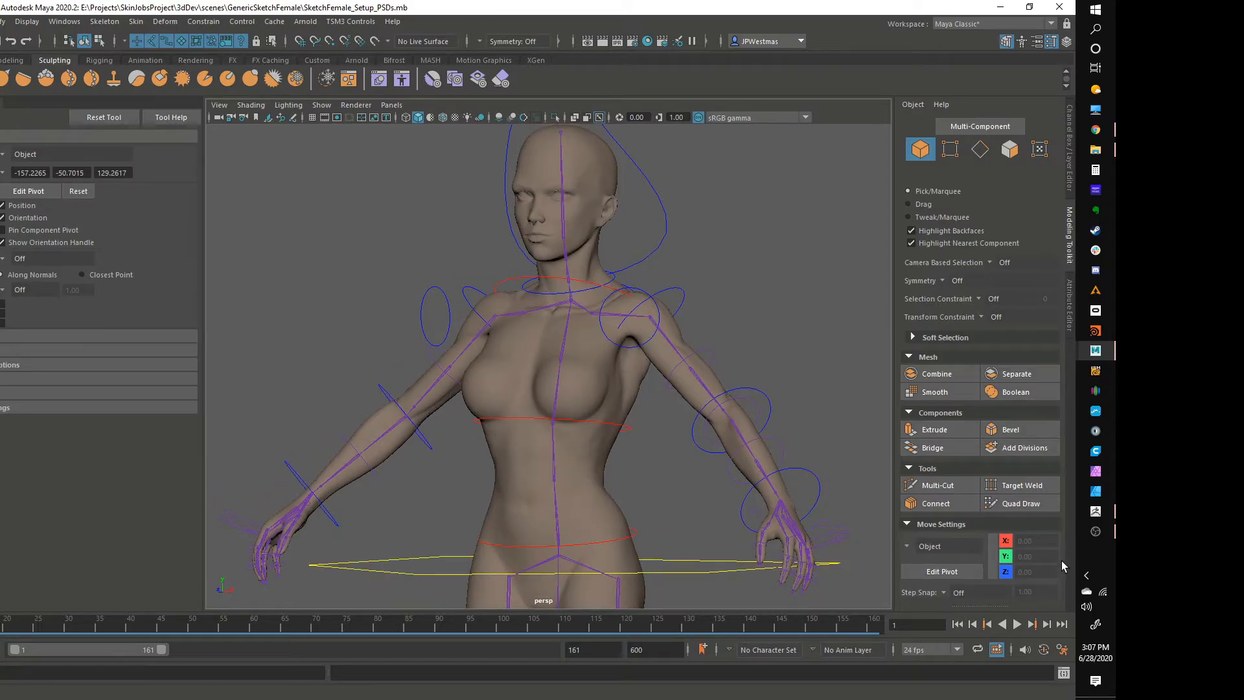